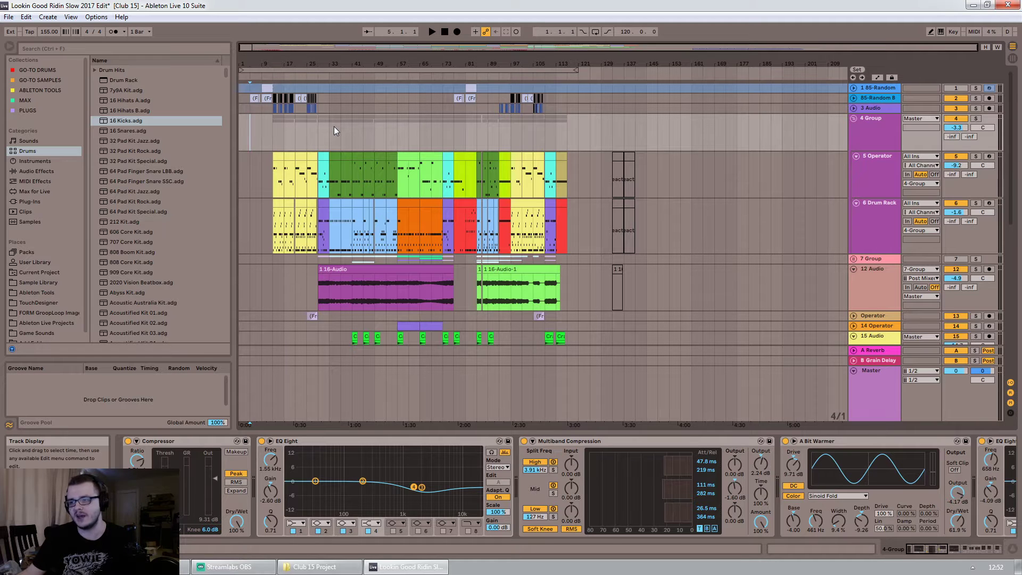
Look over all the tracks of the arrangement, from the first audio tracks down to 24 Audio
scroll(938, 229, down, 2)
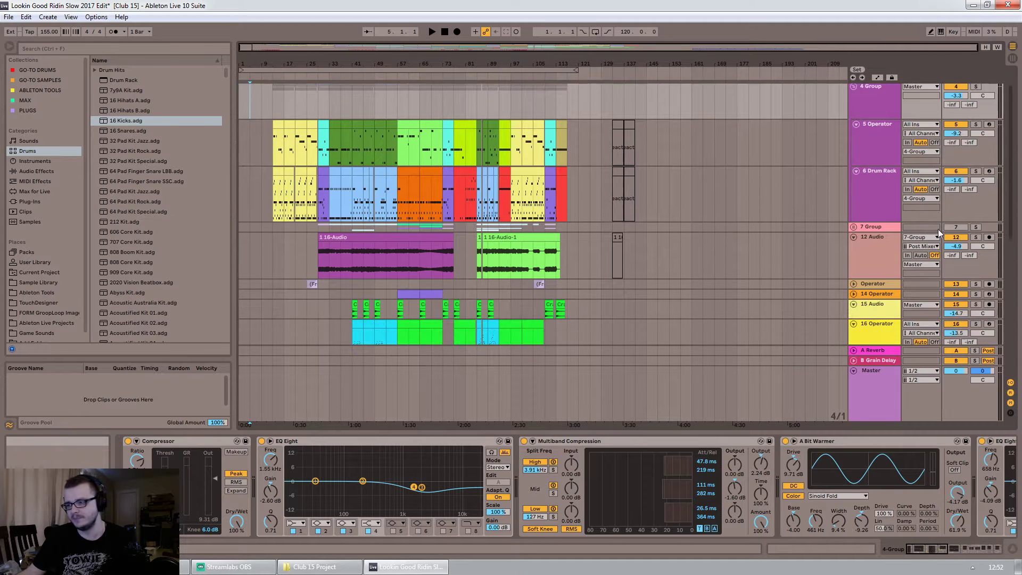
scroll(937, 229, down, 5)
drag(1008, 174, 1006, 248)
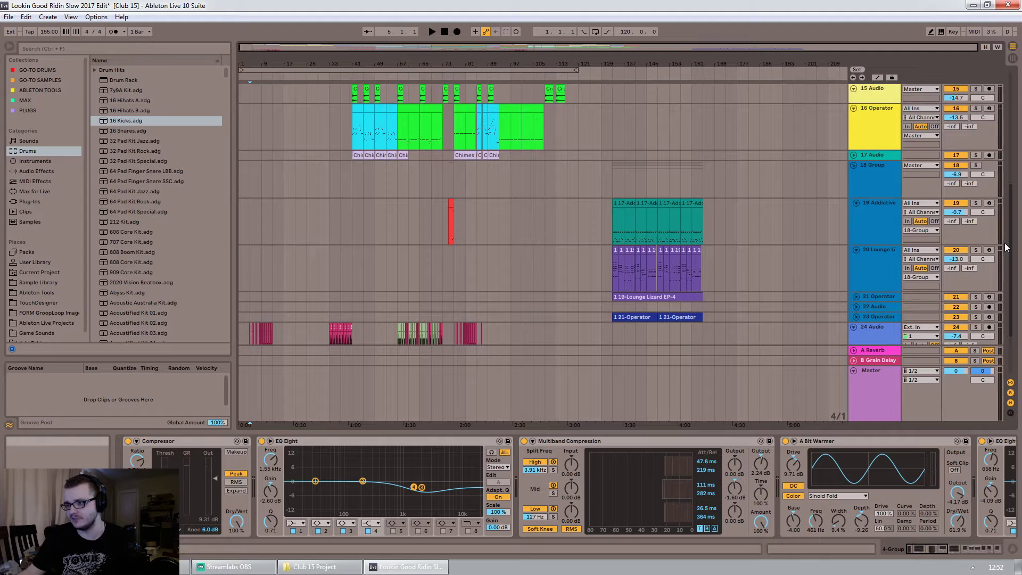
click(484, 183)
scroll(485, 193, up, 3)
scroll(486, 195, up, 5)
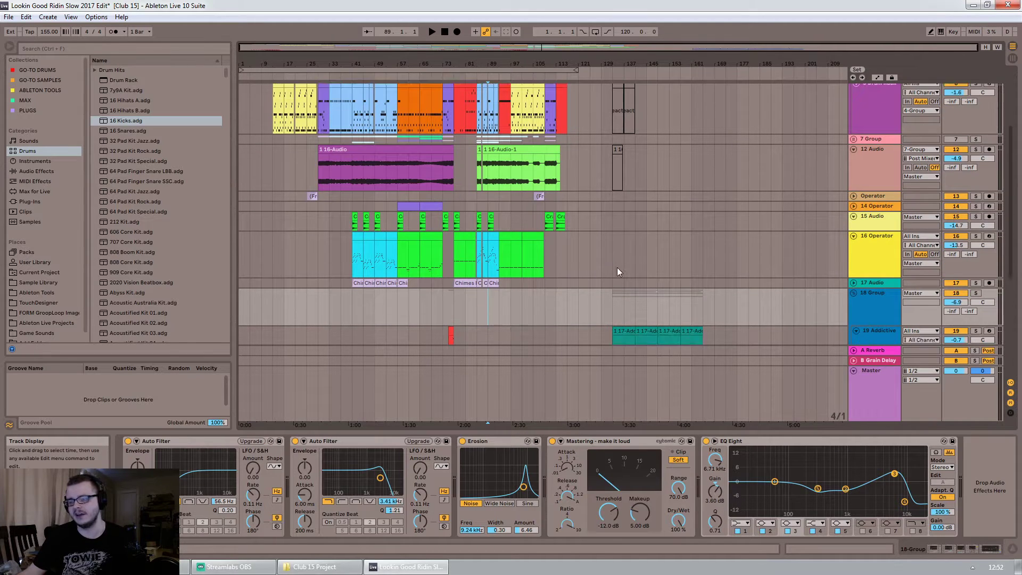
scroll(614, 266, up, 7)
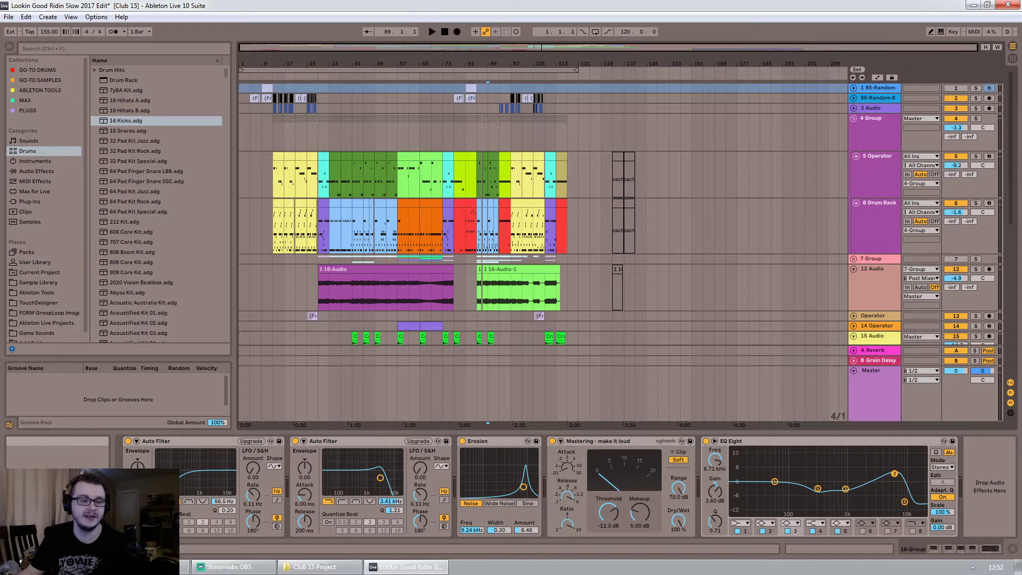
key(alt+Tab)
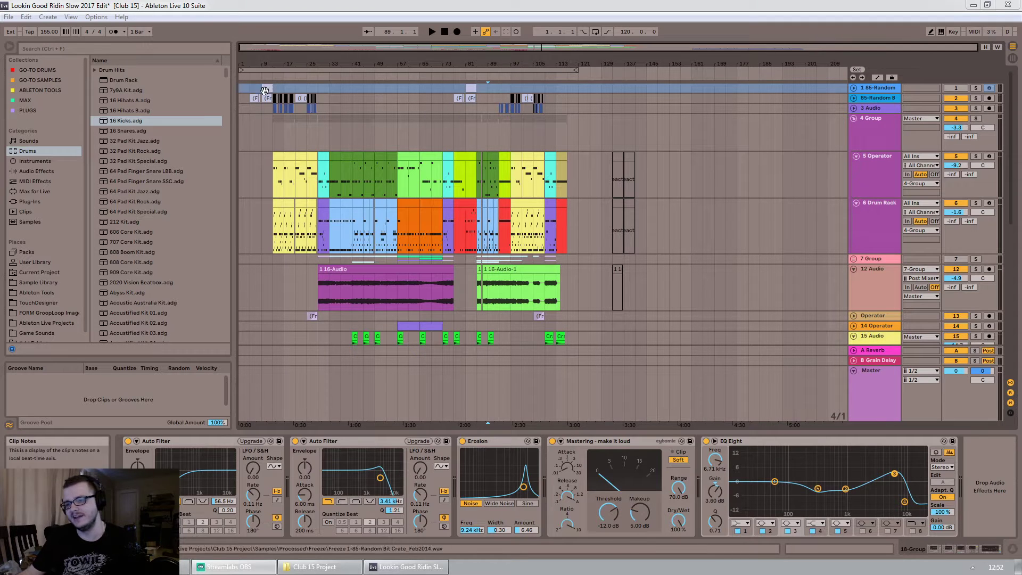
click(263, 121)
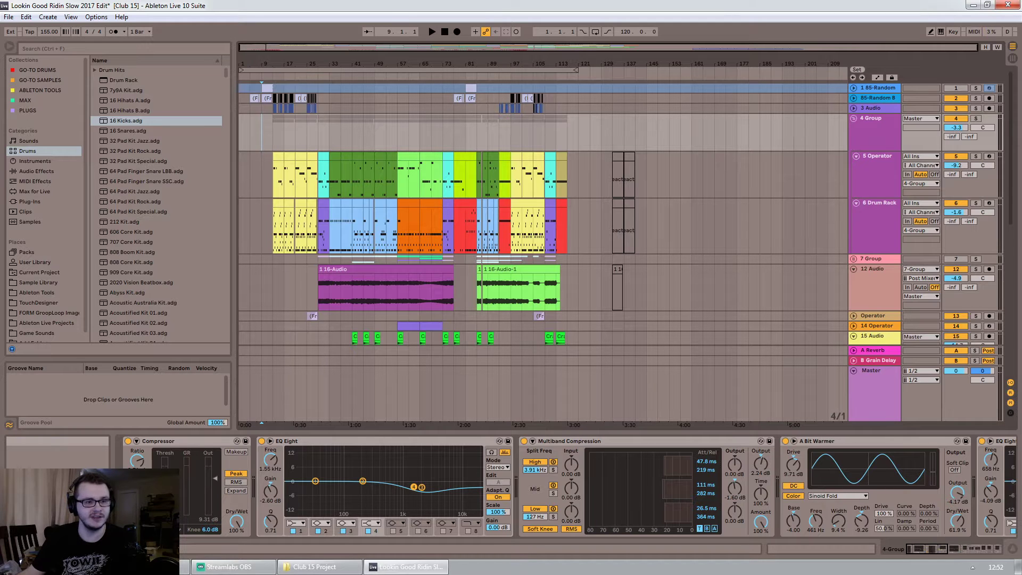
click(255, 131)
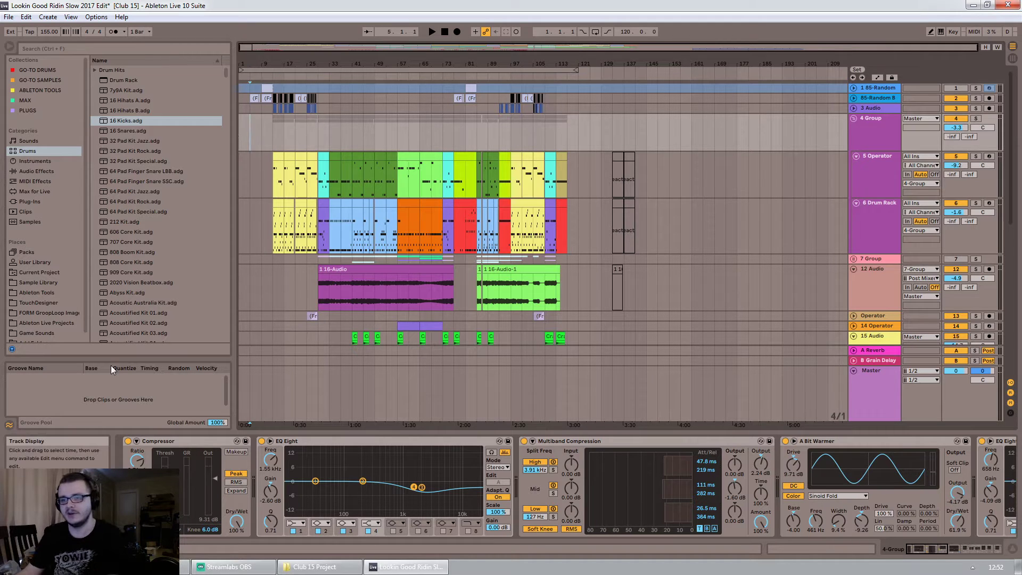
click(244, 123)
scroll(255, 127, down, 3)
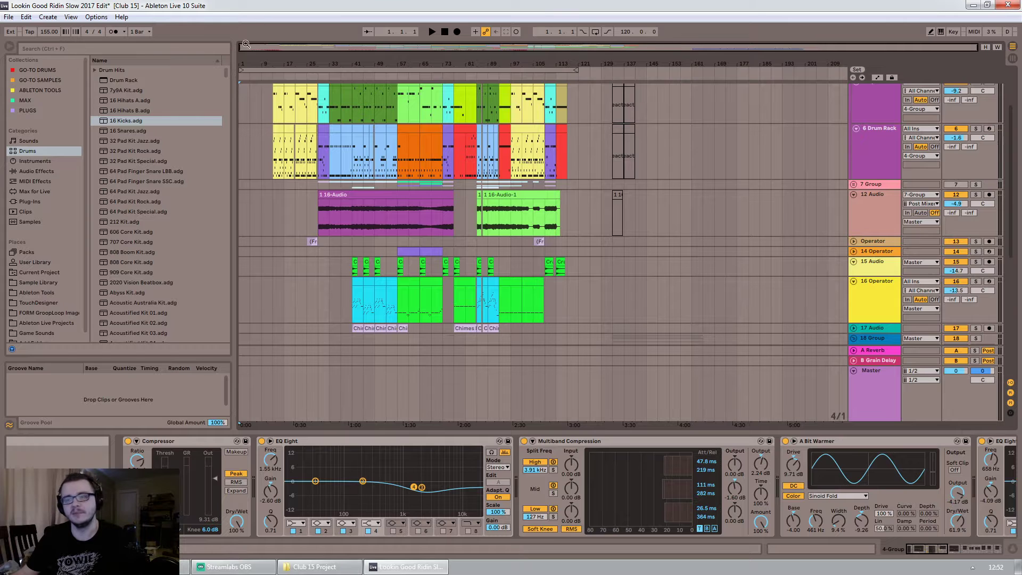
scroll(244, 113, up, 3)
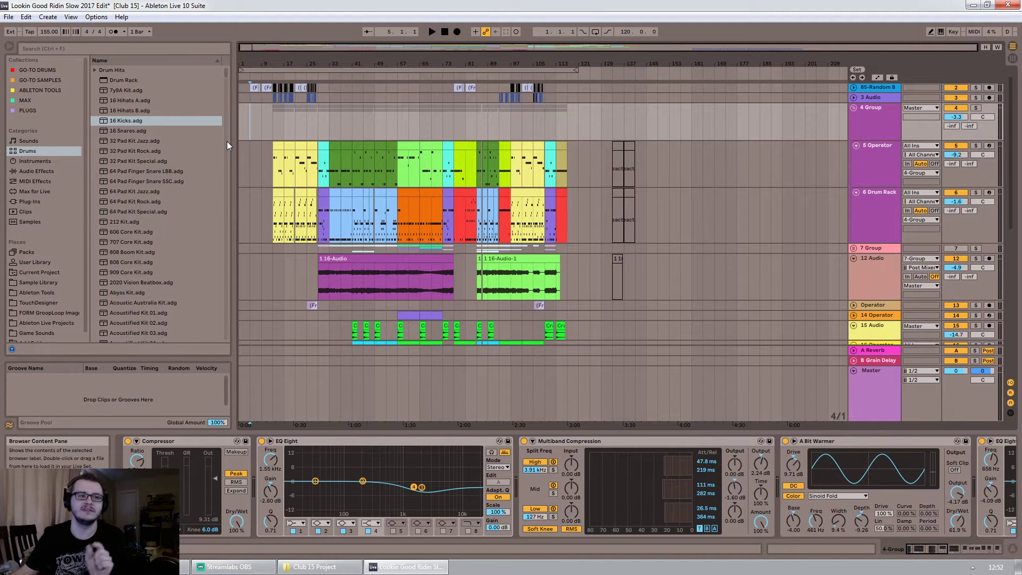
scroll(269, 109, up, 1)
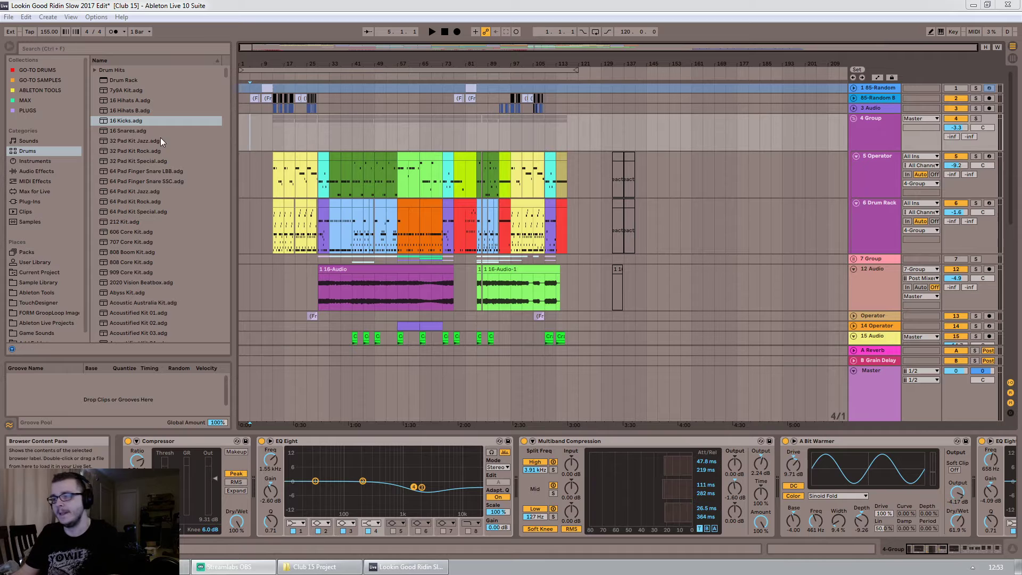
Group the Limiter, Center Stereo and iZotope Ozone devices on the Master track and delete the group
click(870, 378)
click(585, 441)
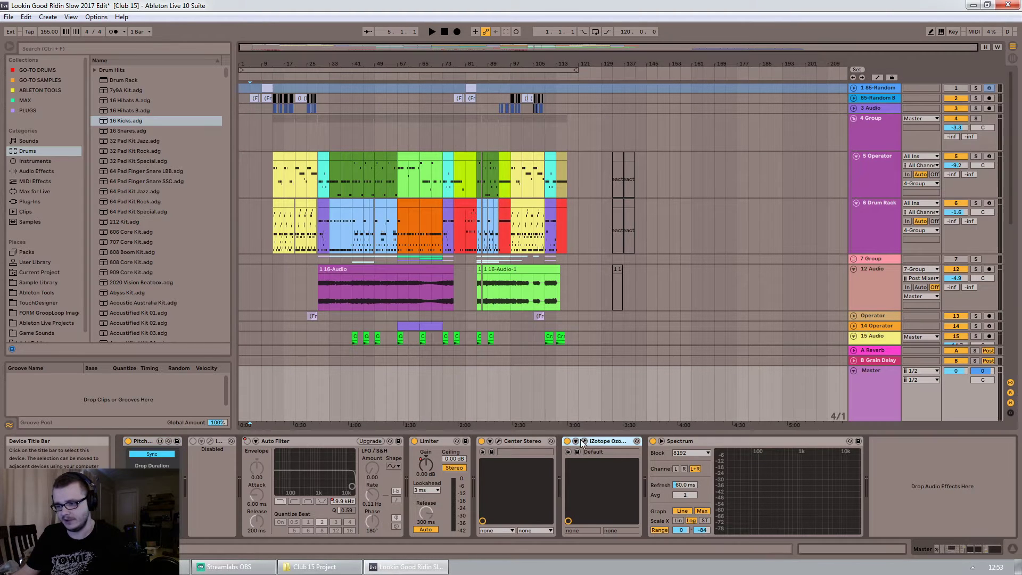
click(444, 441)
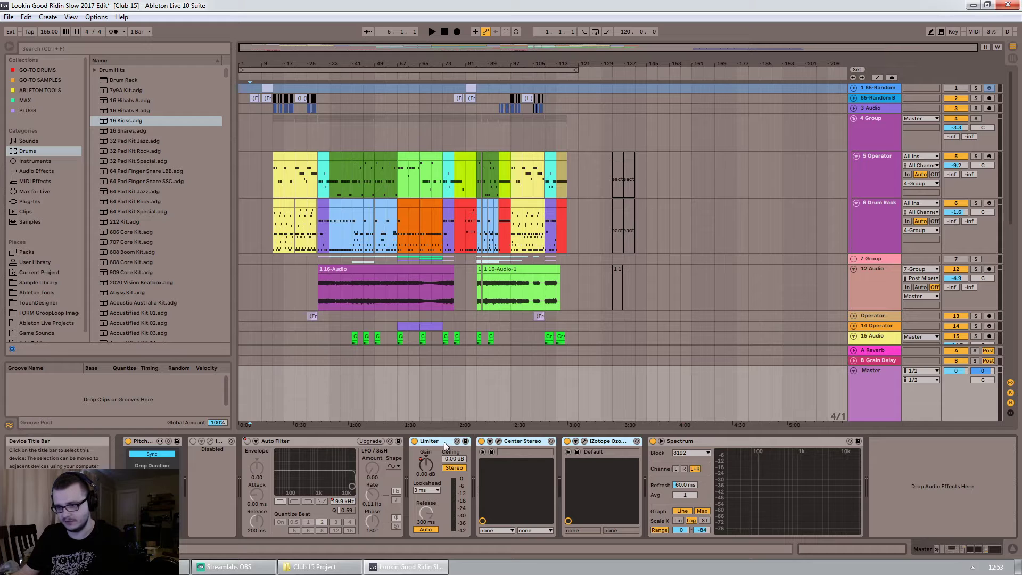
key(ctrl+g)
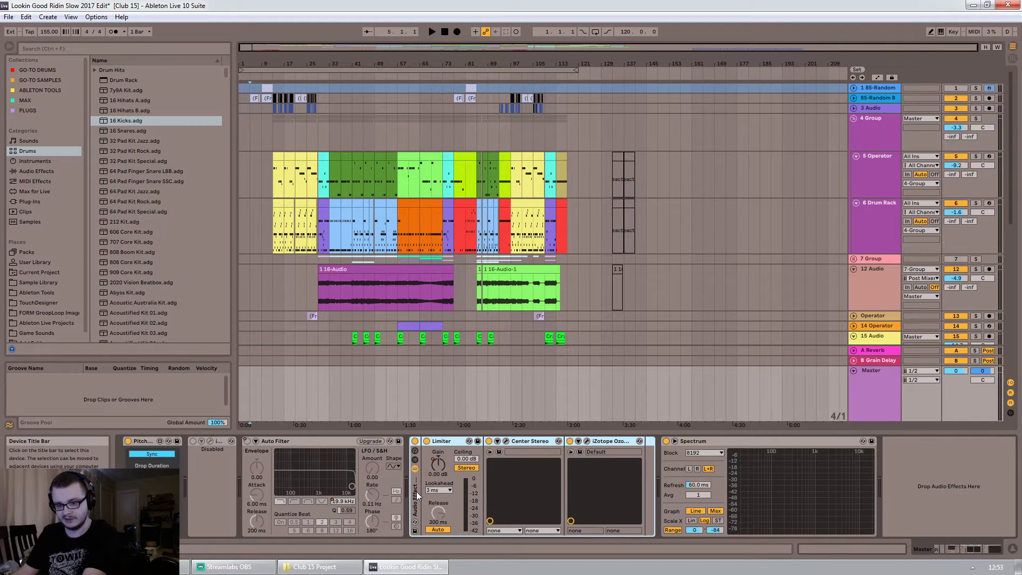
key(Delete)
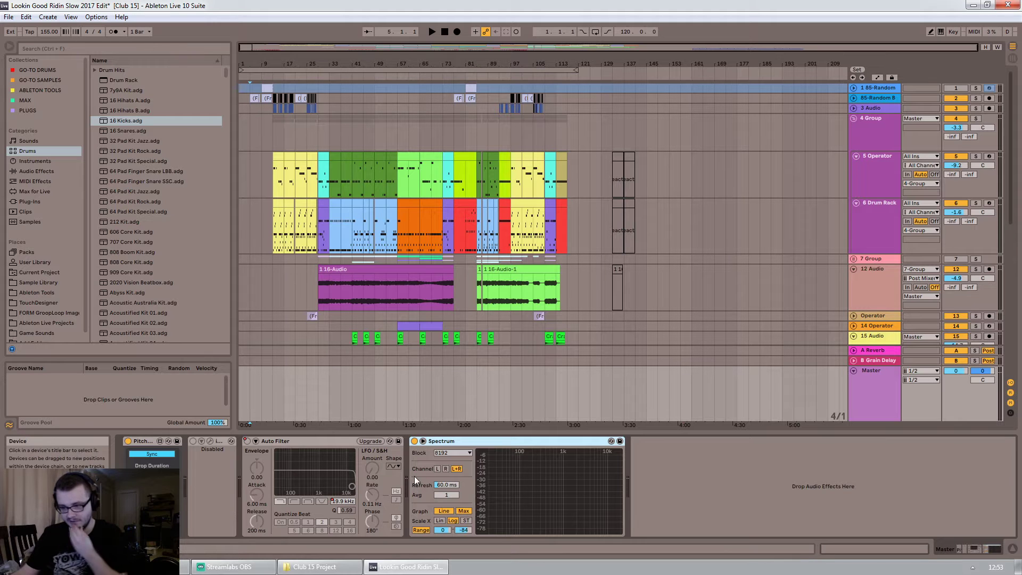
Start playback from bar 5 and insert a Limiter with 6 dB gain before the Auto Filter on the Master track
click(249, 130)
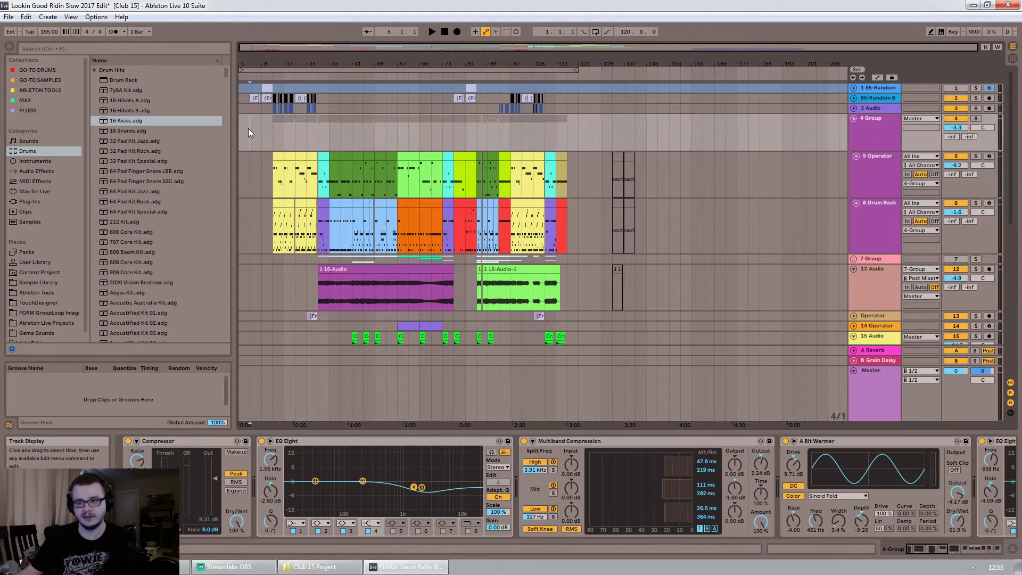
key(space)
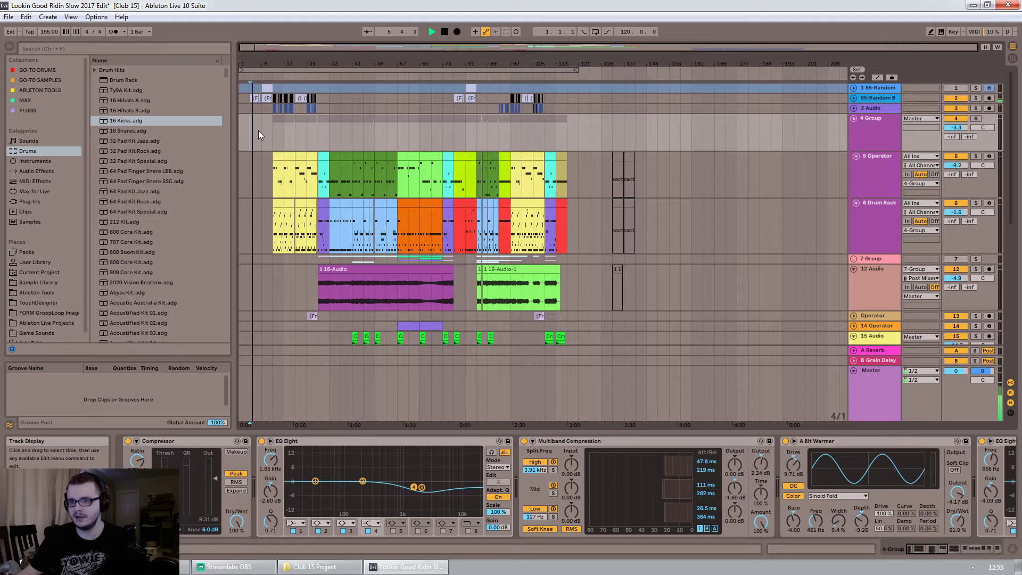
click(874, 388)
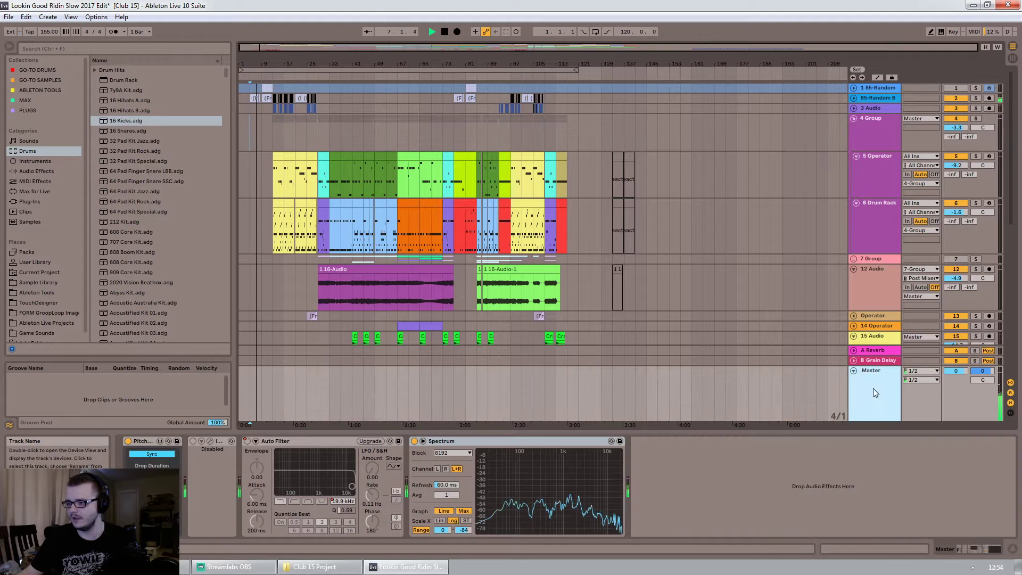
click(39, 172)
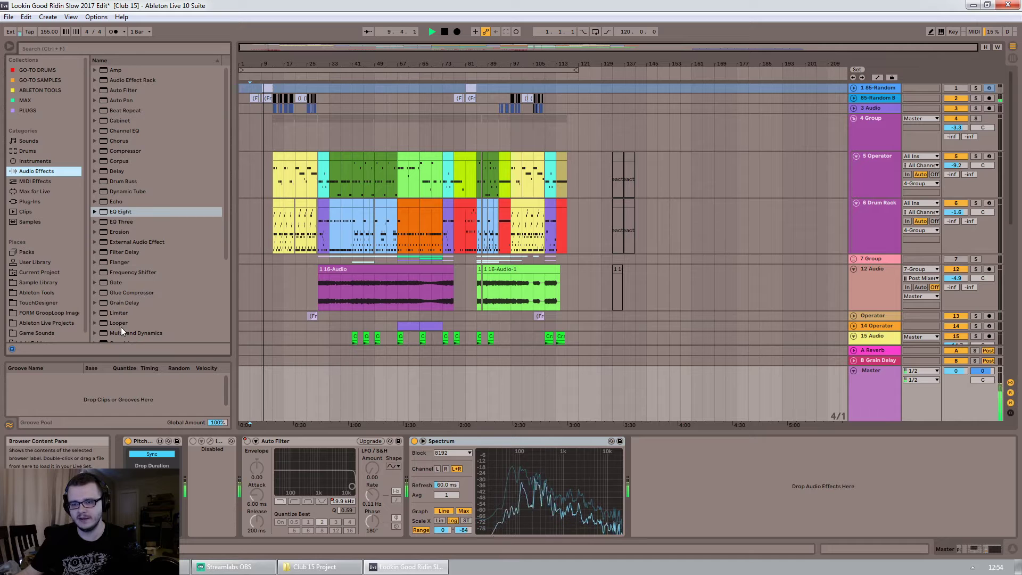
drag(120, 312, 251, 449)
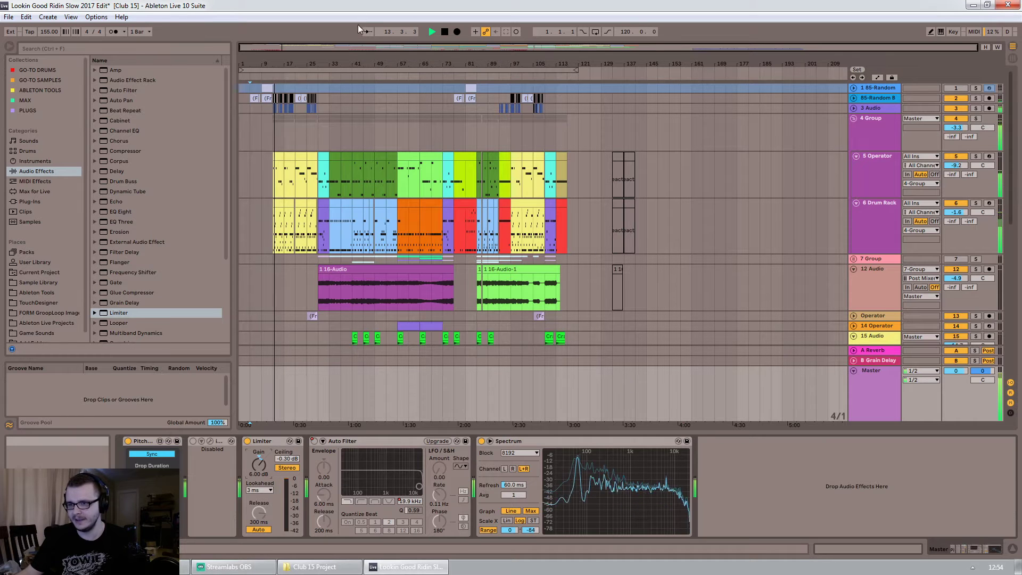
Examine the device chains of the 6 Drum Rack track and the 4 Group track around bars 13 to 30
drag(277, 44, 282, 110)
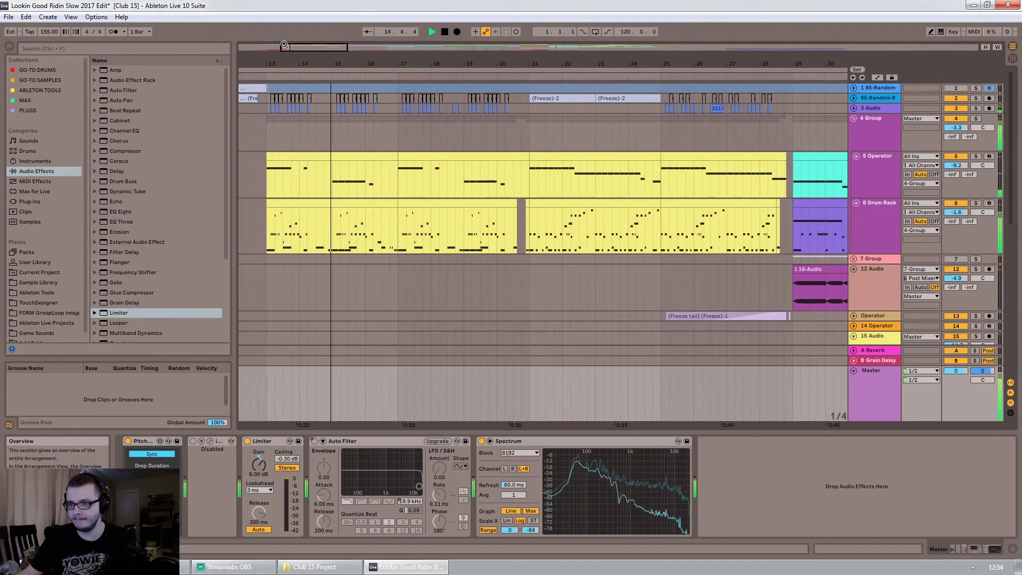
click(879, 216)
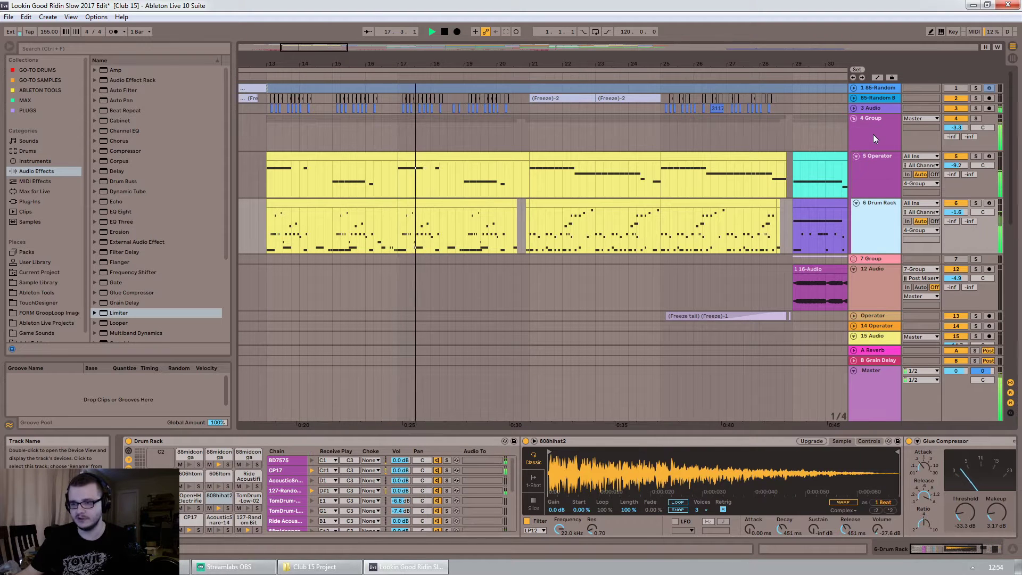
click(873, 134)
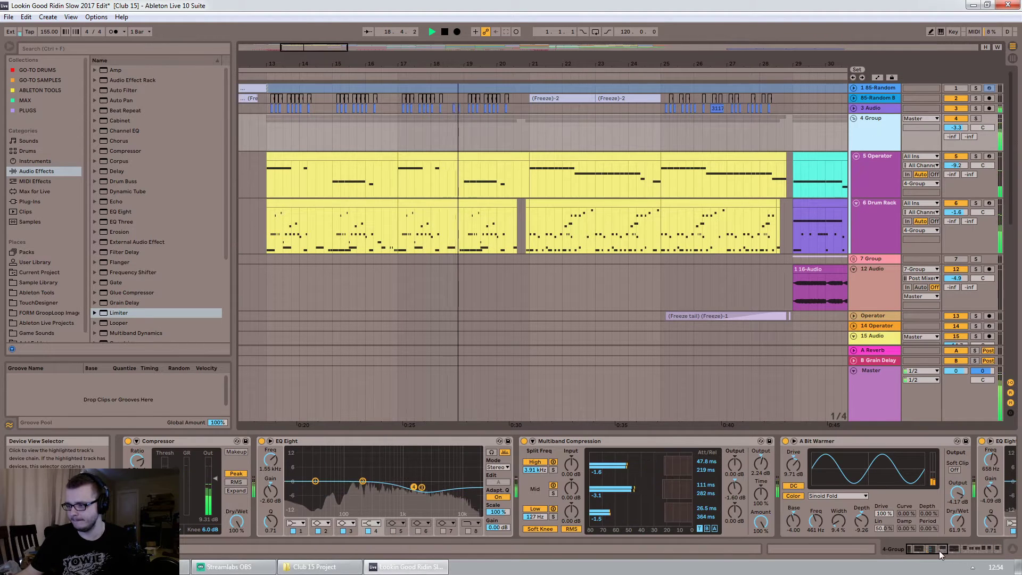
drag(928, 550, 950, 551)
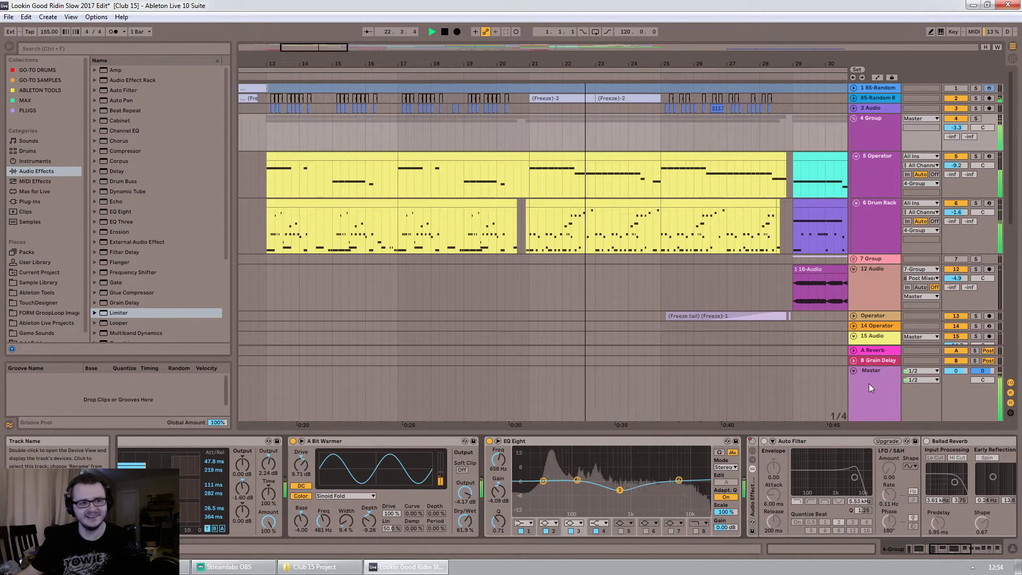
Show the 12 Audio track's device chain and unfold 7 Group to reveal its Operator tracks
drag(351, 52, 373, 55)
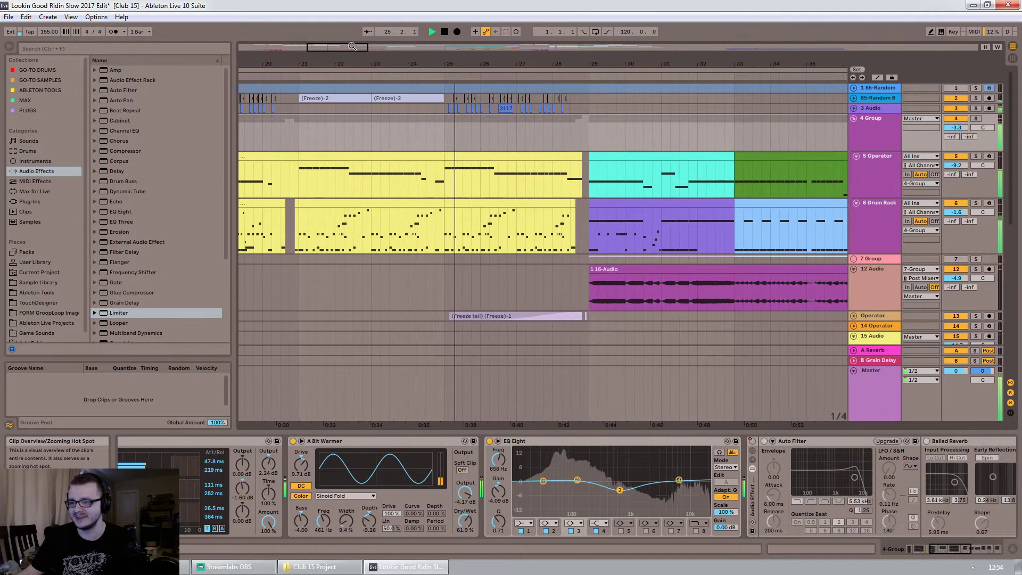
drag(334, 48, 401, 47)
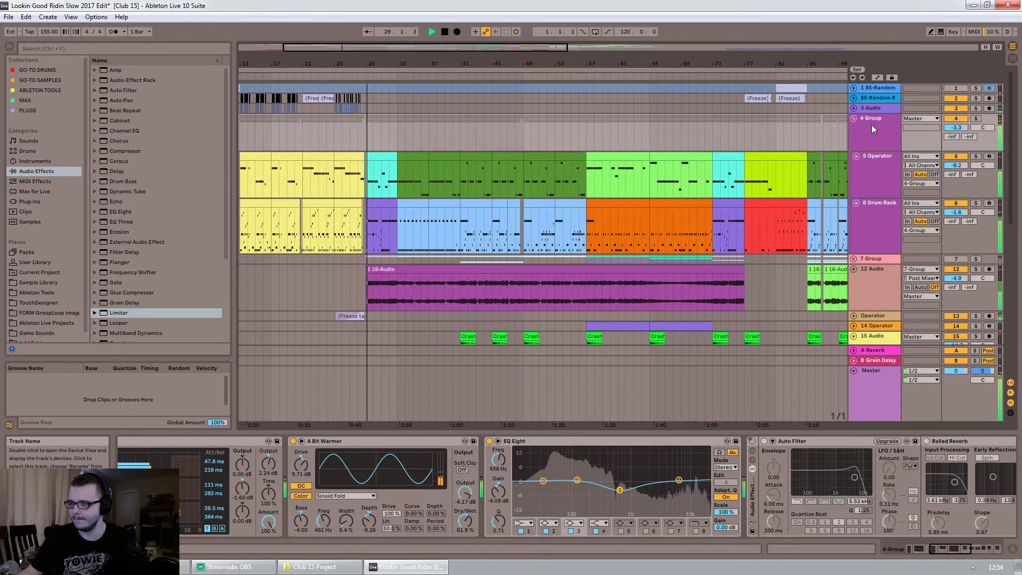
click(871, 277)
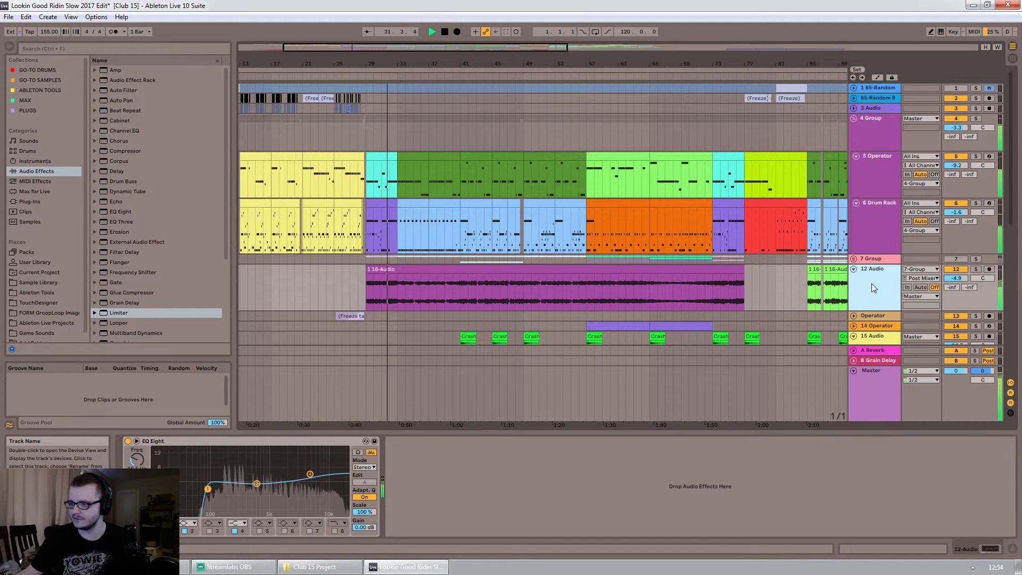
click(854, 259)
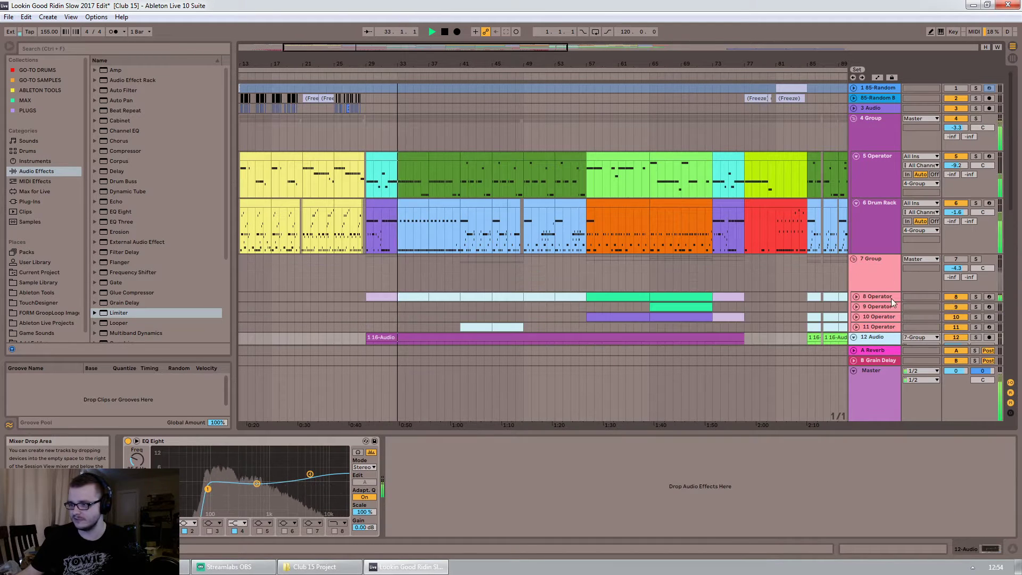
scroll(653, 222, down, 1)
scroll(669, 211, up, 1)
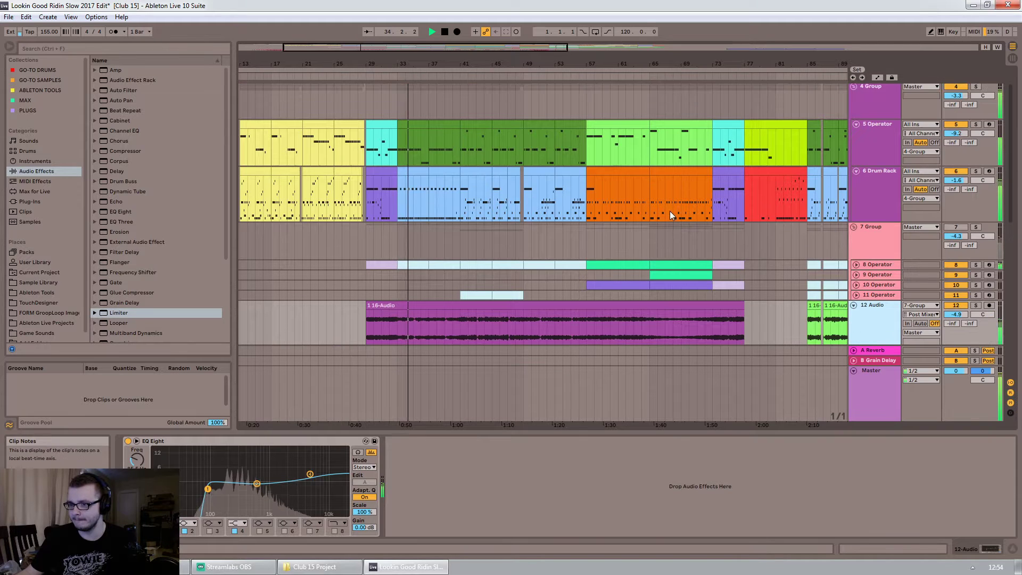
scroll(700, 223, down, 5)
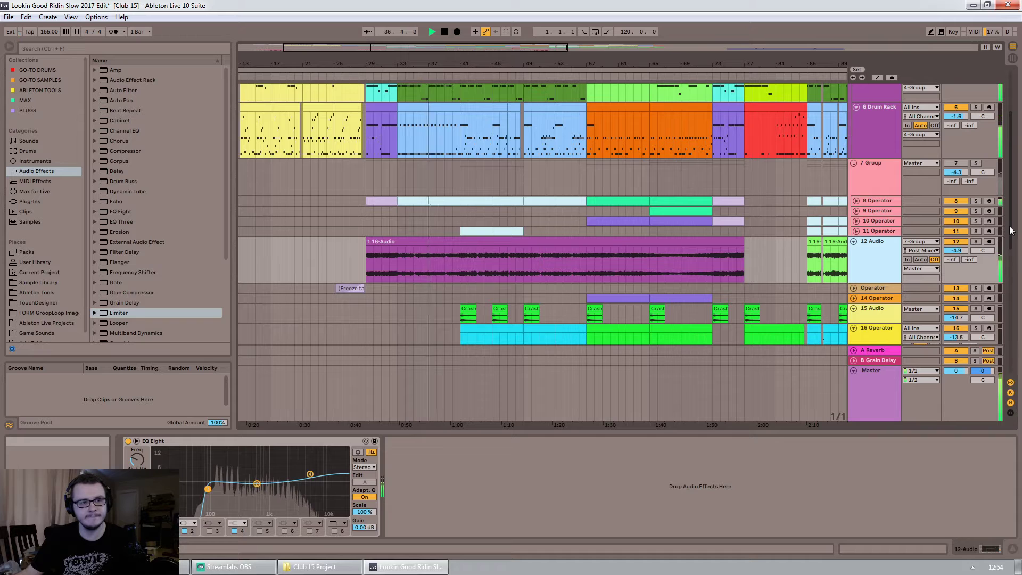
Inspect the device chains of the 5 Operator and 6 Drum Rack tracks, including the rack's Glue Compressor and Compressor
drag(446, 55, 442, 112)
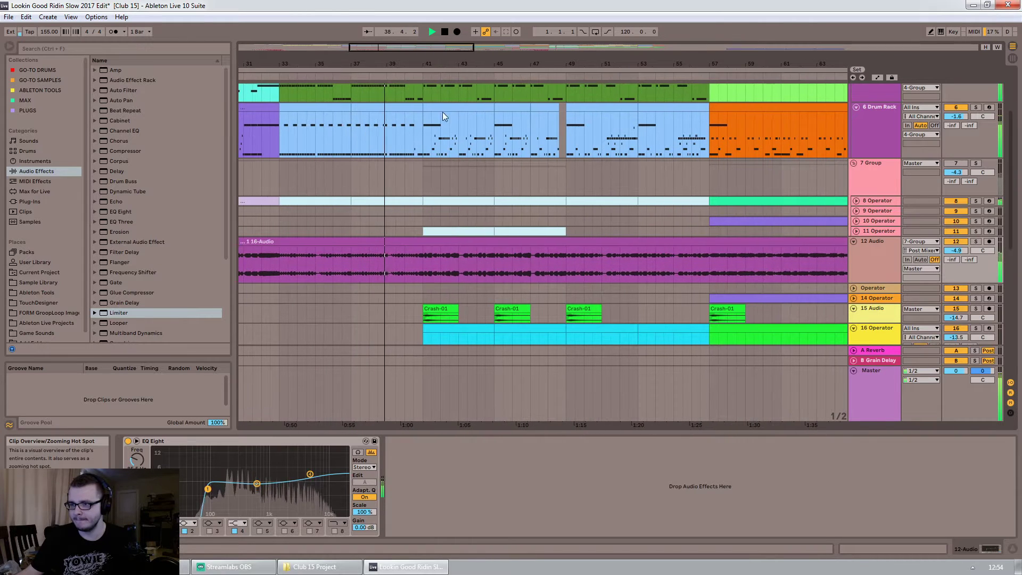
click(858, 94)
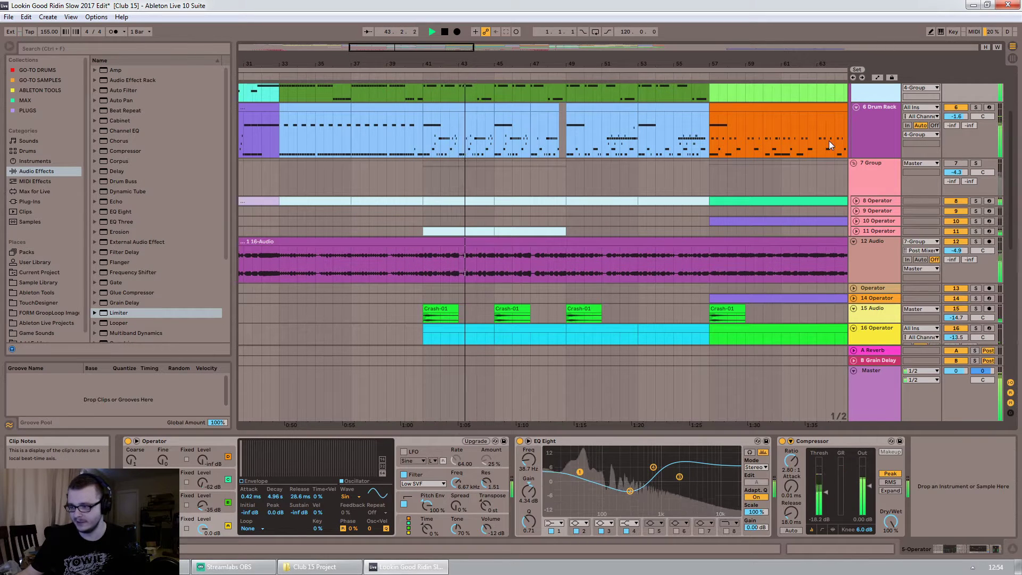
click(874, 131)
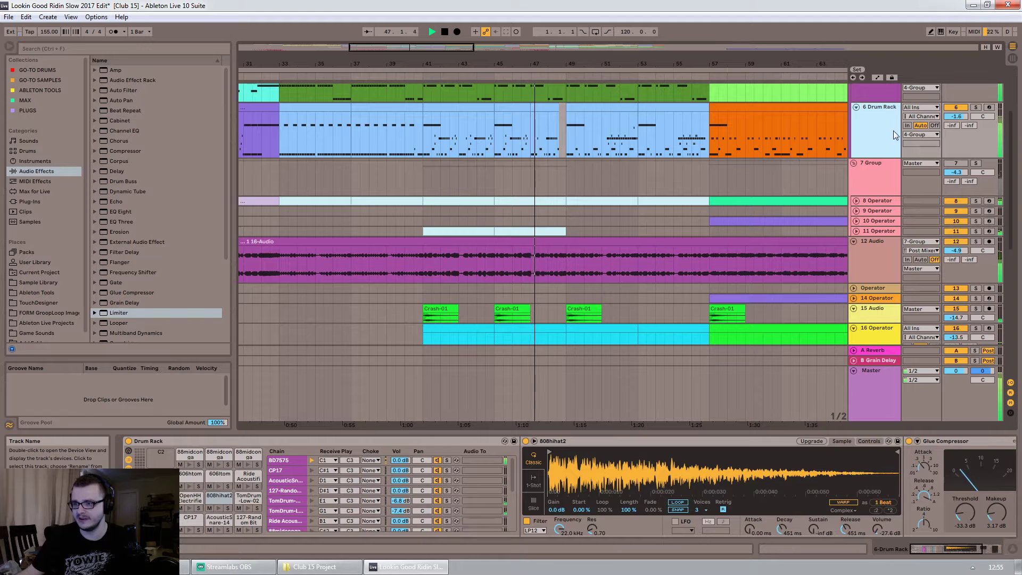
drag(960, 547, 976, 545)
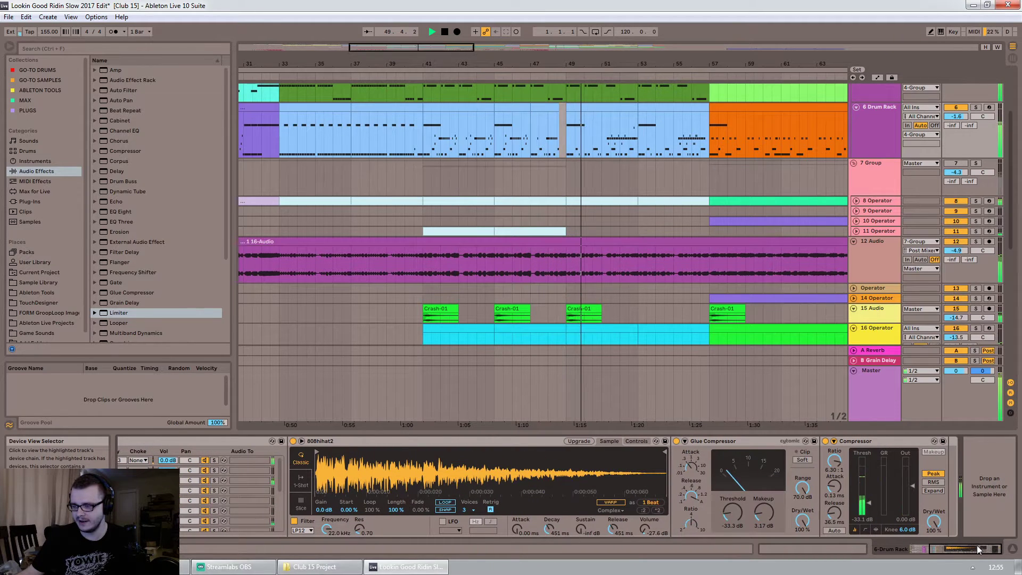
drag(976, 547, 959, 543)
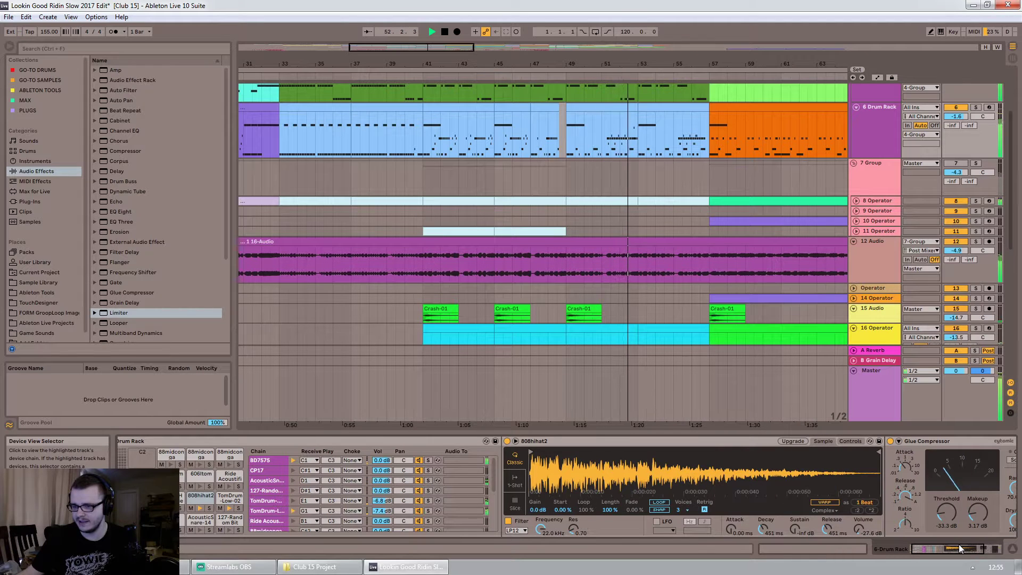
Follow the arrangement past bar 57 and view the device chain of the 8 Operator track
drag(464, 46, 478, 48)
click(881, 201)
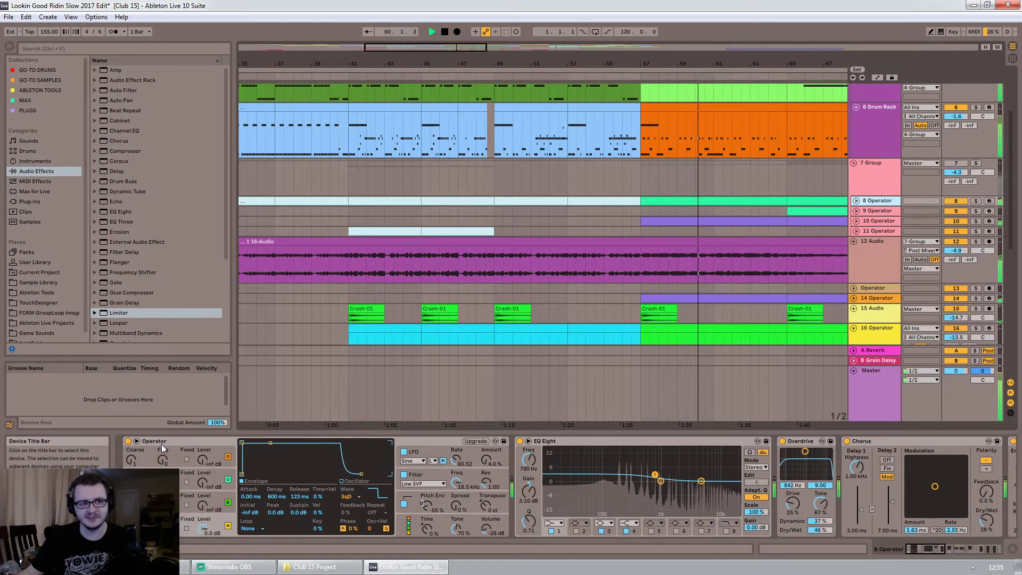
Follow playback through bars 57 to 76 and look over the clips on the tracks from 12 Audio down to 20 Lounge Lizard
drag(447, 48, 534, 49)
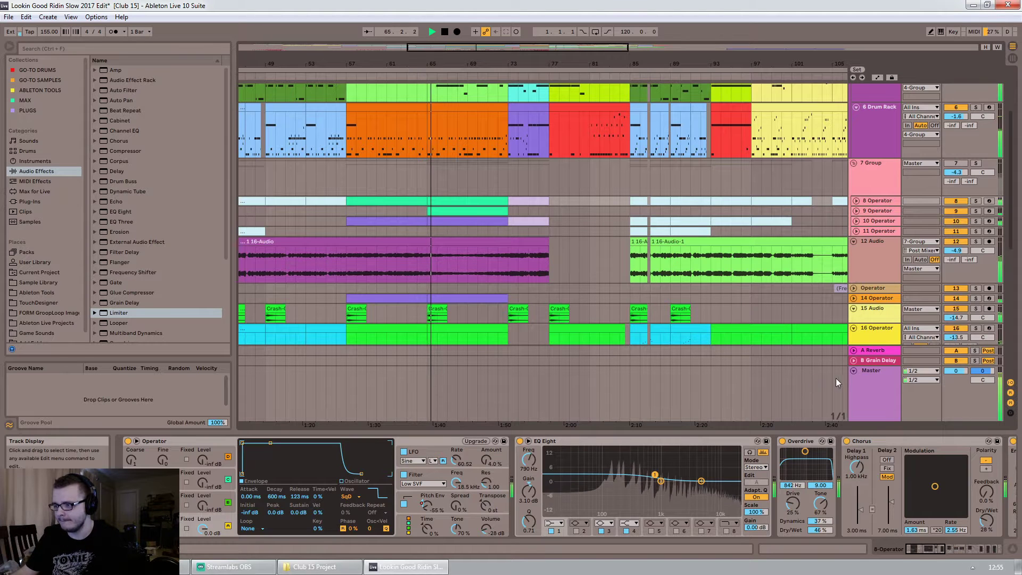
drag(475, 47, 491, 83)
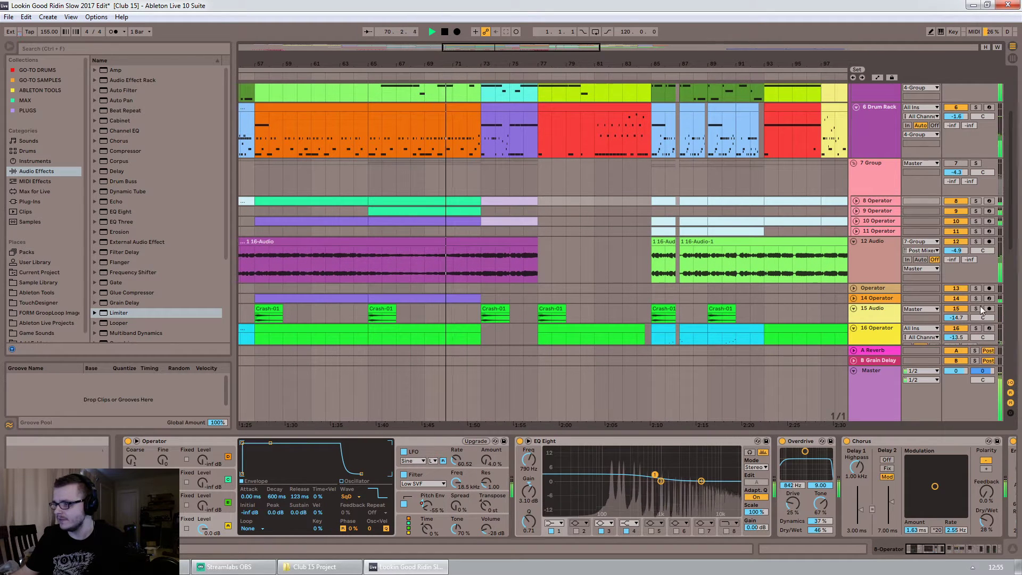
drag(452, 48, 453, 22)
scroll(424, 177, down, 4)
scroll(436, 219, down, 2)
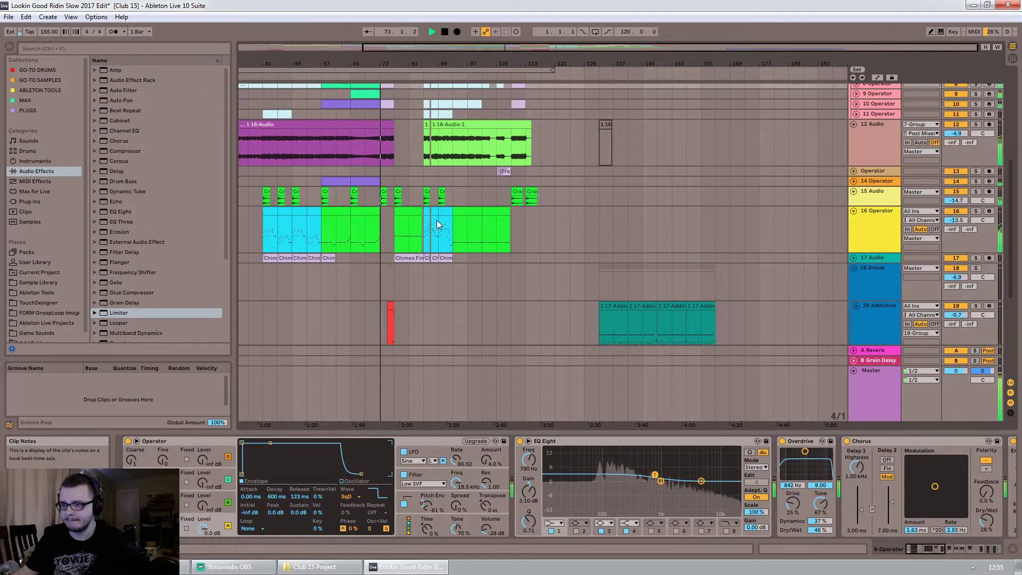
scroll(701, 263, down, 3)
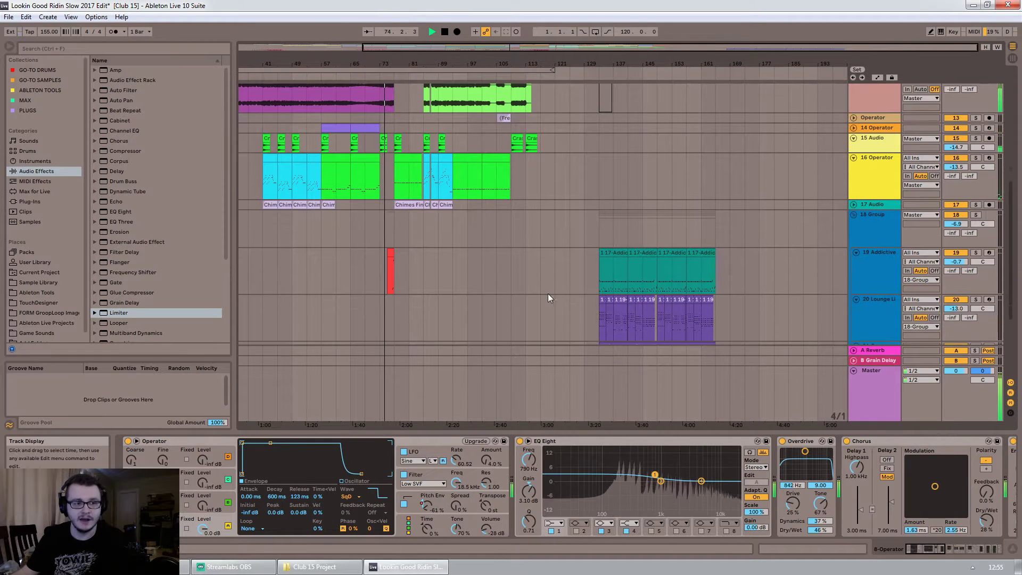
scroll(549, 266, up, 1)
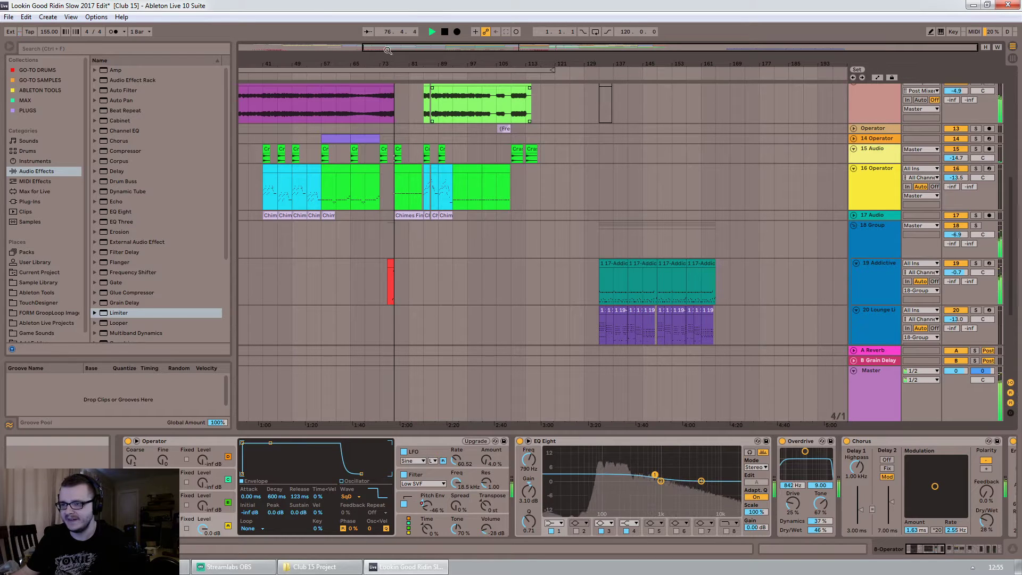
Follow the section from bar 77 to 89 closely and look through the lower tracks down to 27 Audio
drag(532, 47, 532, 106)
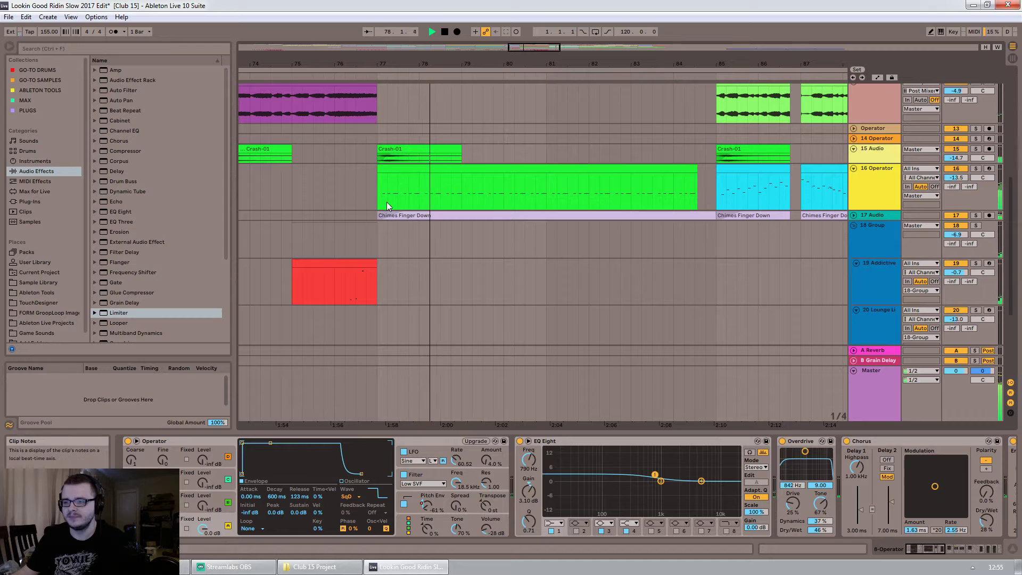
mouse_move(532, 46)
mouse_down()
mouse_move(541, 20)
mouse_move(522, 46)
mouse_up()
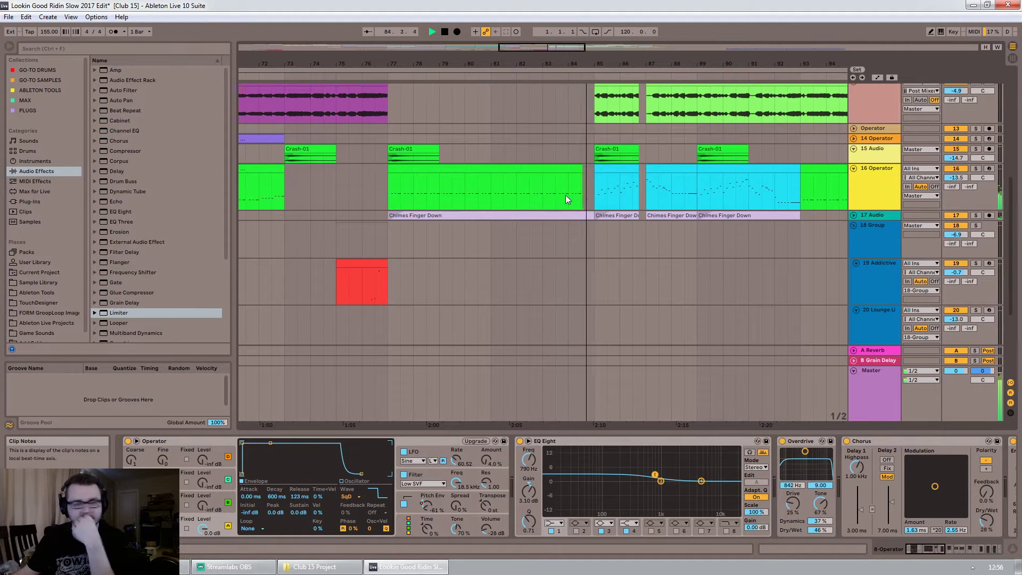
drag(542, 48, 568, 46)
scroll(637, 242, up, 1)
drag(1015, 190, 1012, 265)
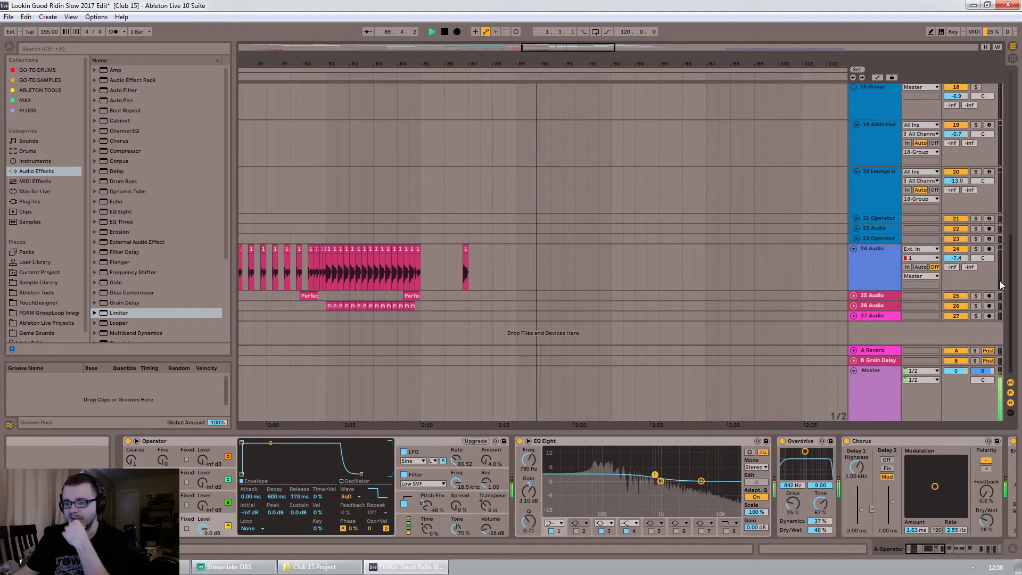
View the full length of the arrangement and show the device chain of the 12 Audio track
drag(597, 47, 597, 16)
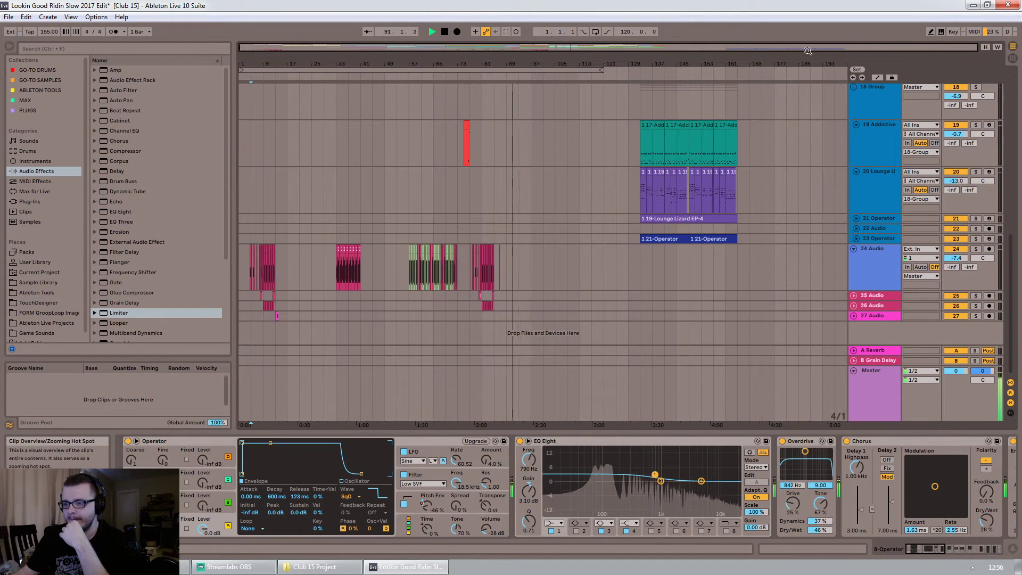
drag(1011, 303, 1005, 200)
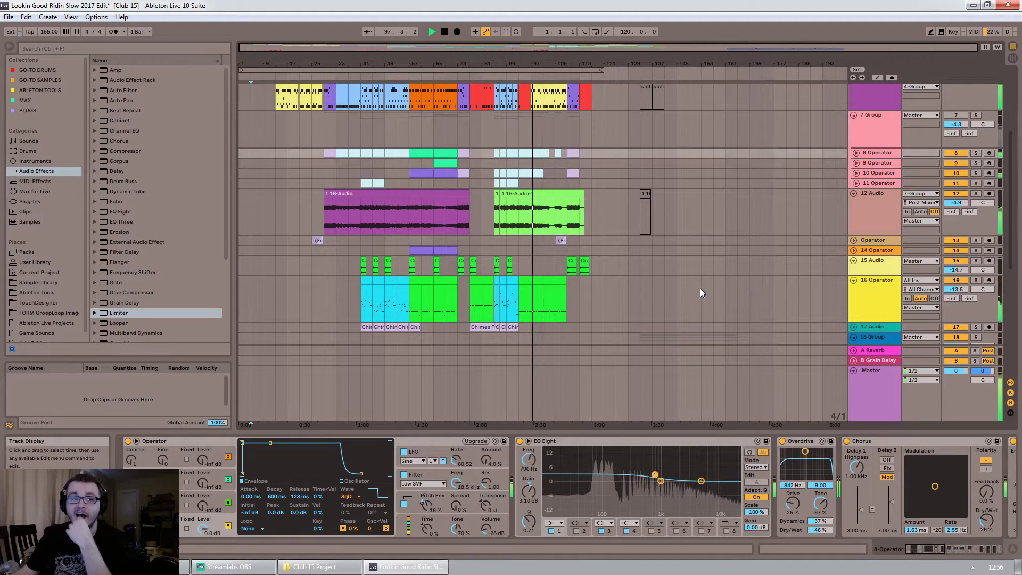
click(534, 228)
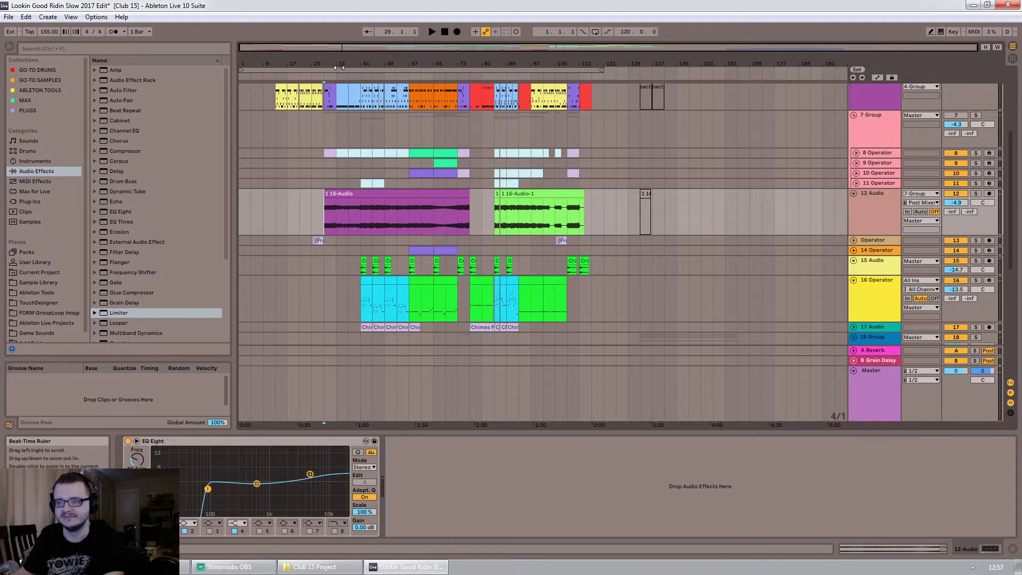
Place the start position at bar 13 on the 6 Drum Rack track and view its chain through to the Compressor
drag(334, 49, 430, 77)
scroll(346, 223, up, 3)
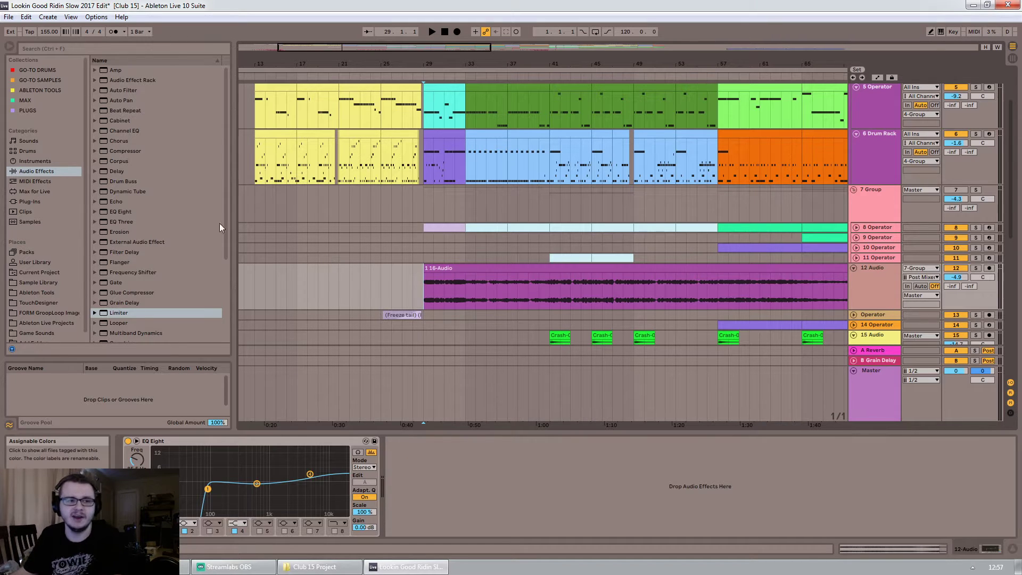
click(257, 160)
drag(332, 46, 297, 50)
scroll(299, 109, up, 4)
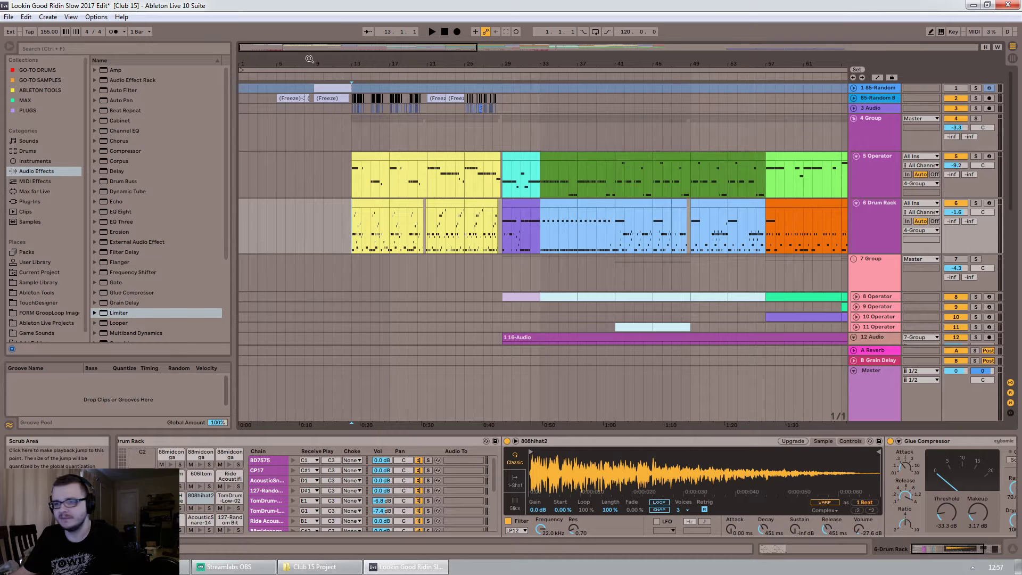
drag(282, 47, 281, 155)
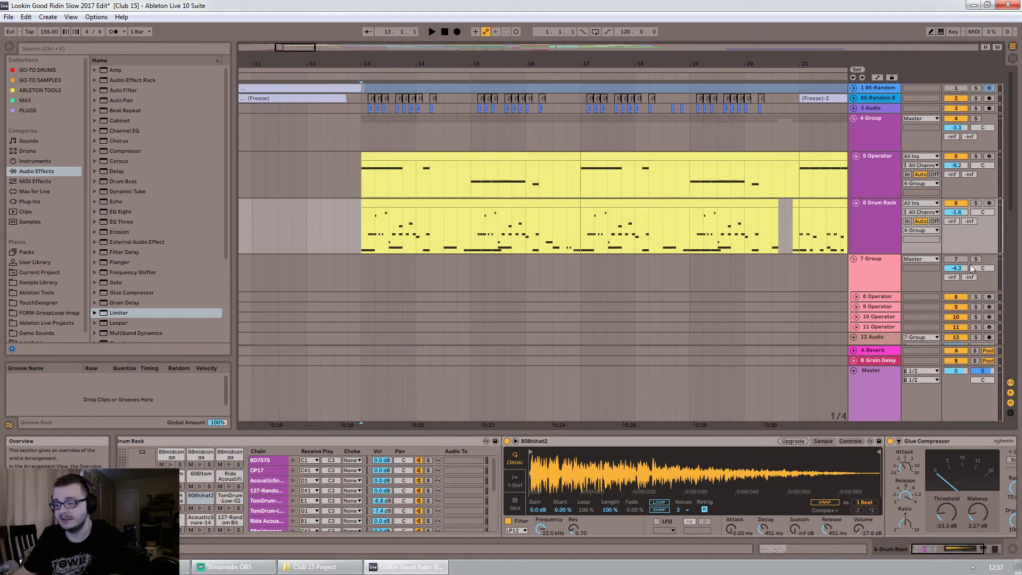
click(874, 206)
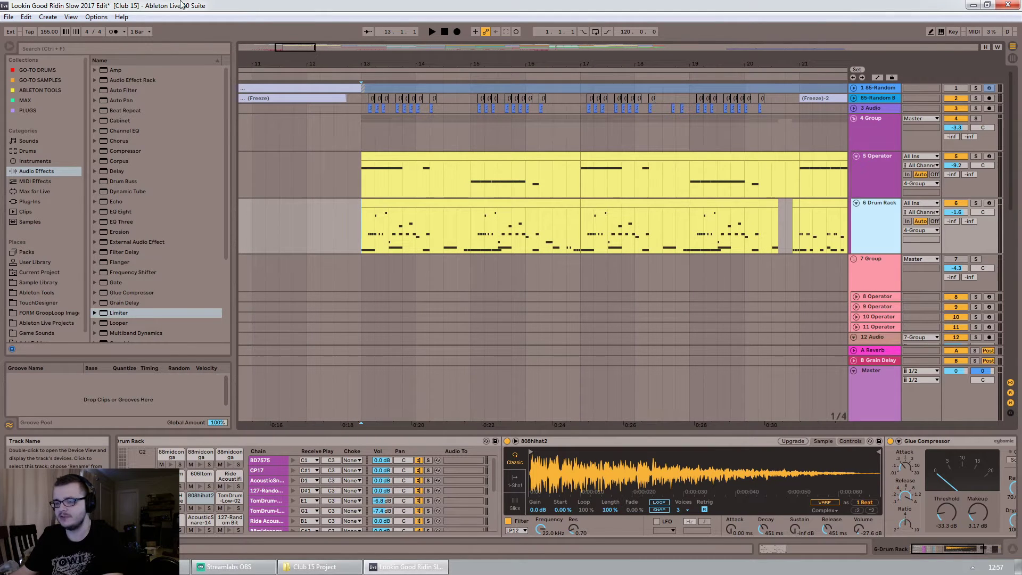
mouse_move(286, 45)
mouse_down()
mouse_move(286, 3)
mouse_move(283, 41)
mouse_up()
drag(956, 548, 966, 546)
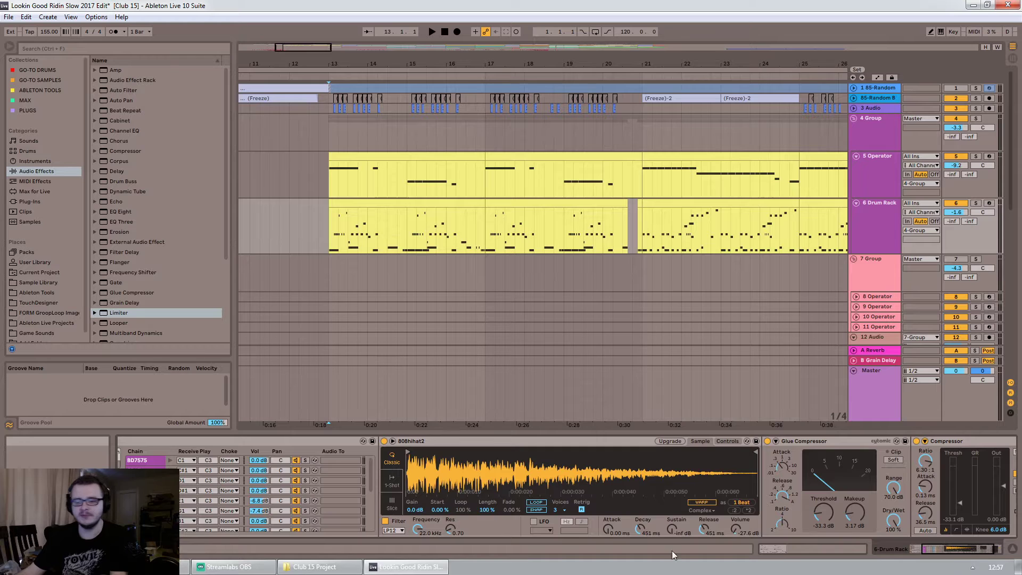
Look at the Club 15 Project folder in Windows Explorer, select Club 15.als, and return to the open Ableton Live set
click(314, 566)
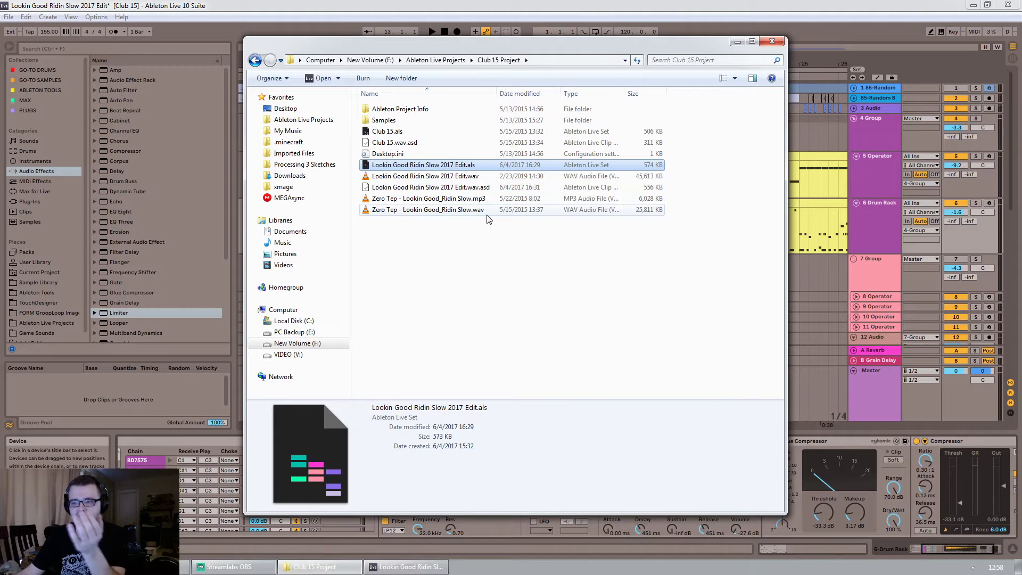
click(543, 133)
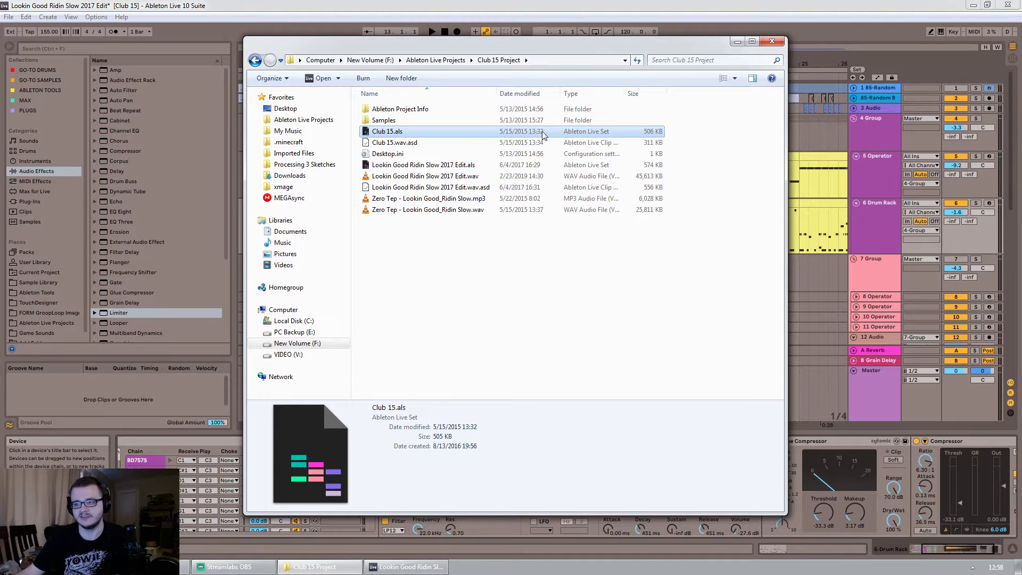
click(478, 4)
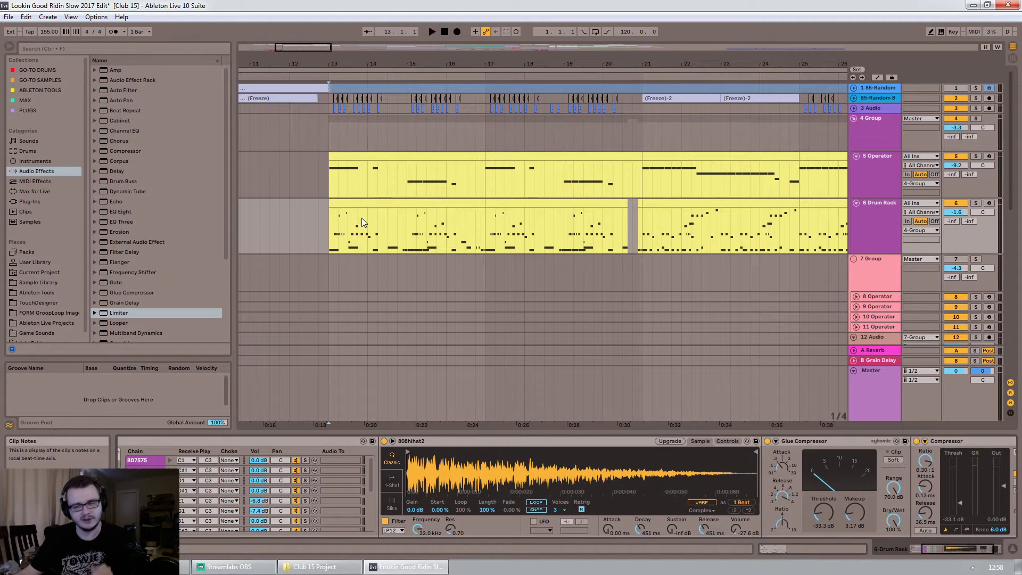
Inspect the 5 Operator track's devices, including band 2 of its EQ Eight, and the 4 Group track's effect chain
click(329, 187)
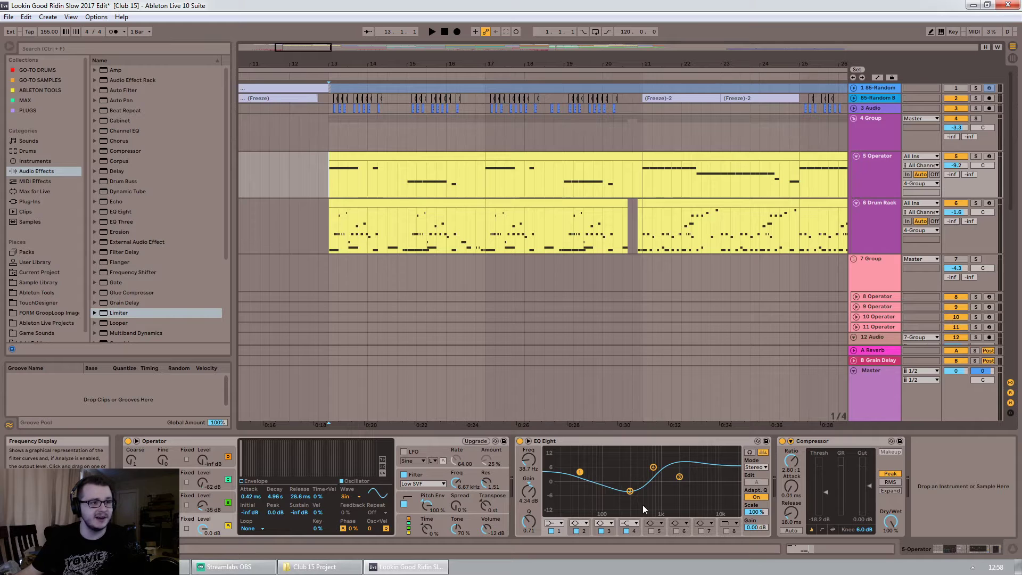
click(629, 491)
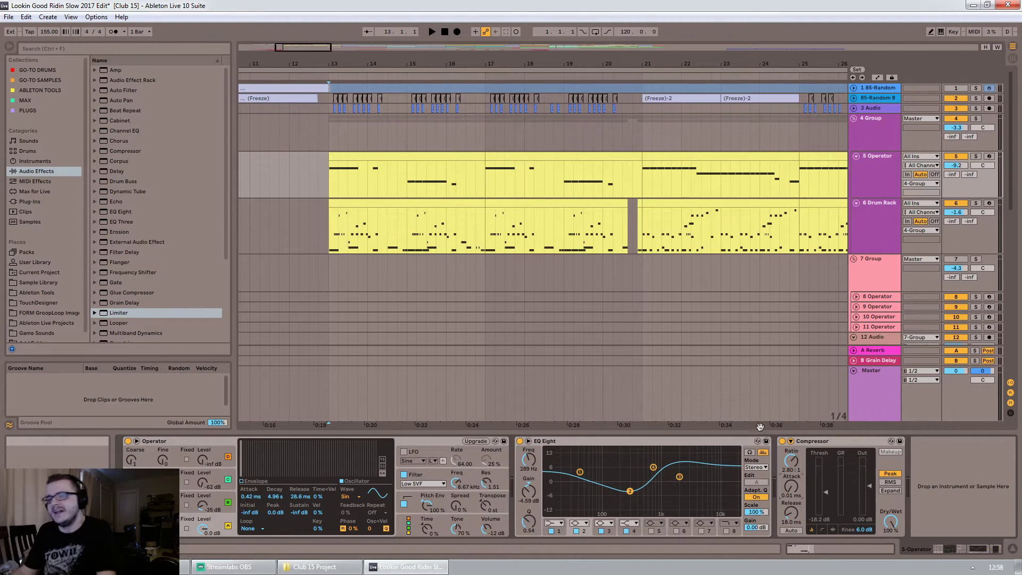
drag(317, 50, 304, 78)
click(887, 133)
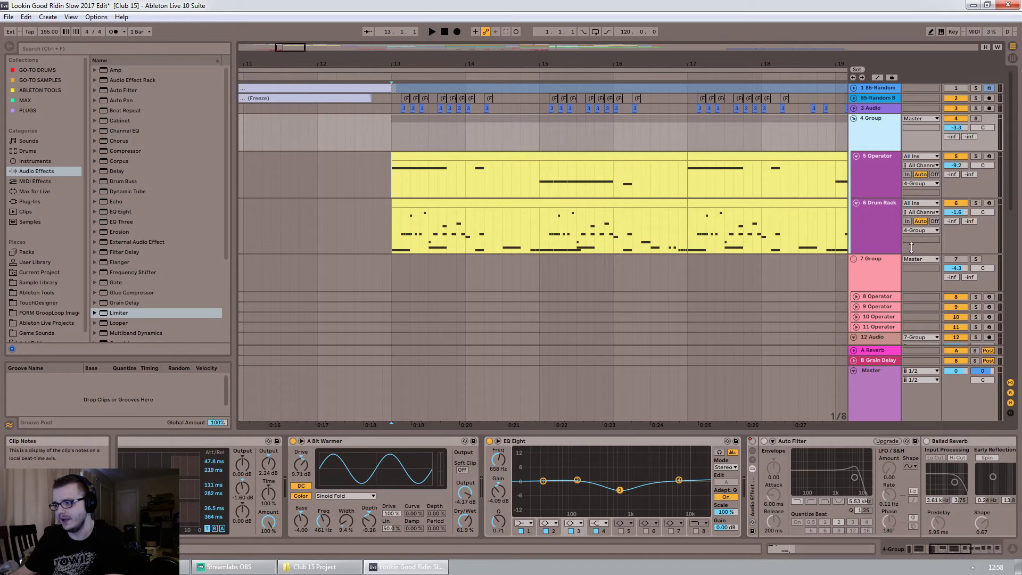
Audition the BD7575 kick in the 6 Drum Rack track and inspect its Saturator and EQ Eight
click(858, 229)
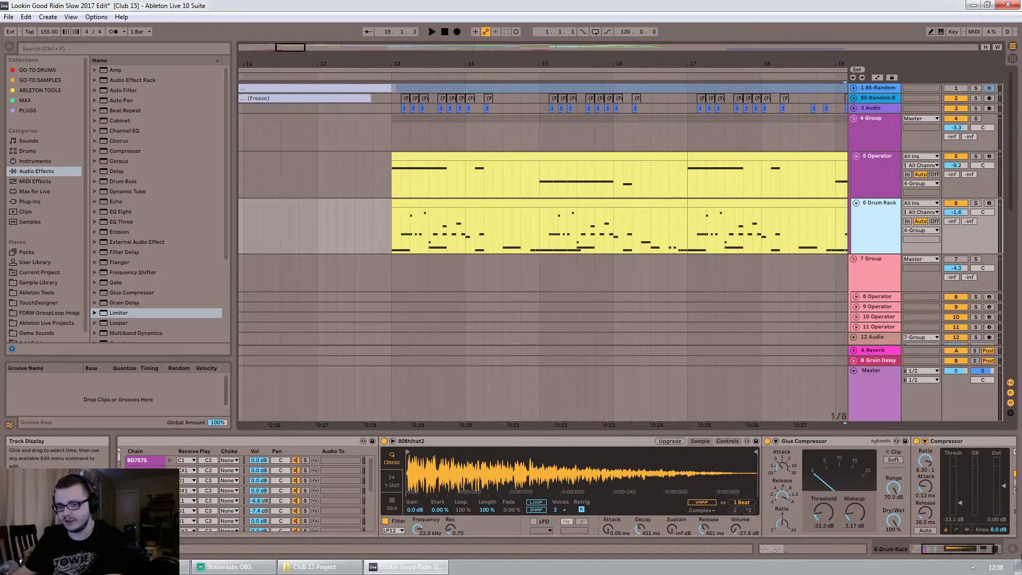
click(969, 545)
click(311, 460)
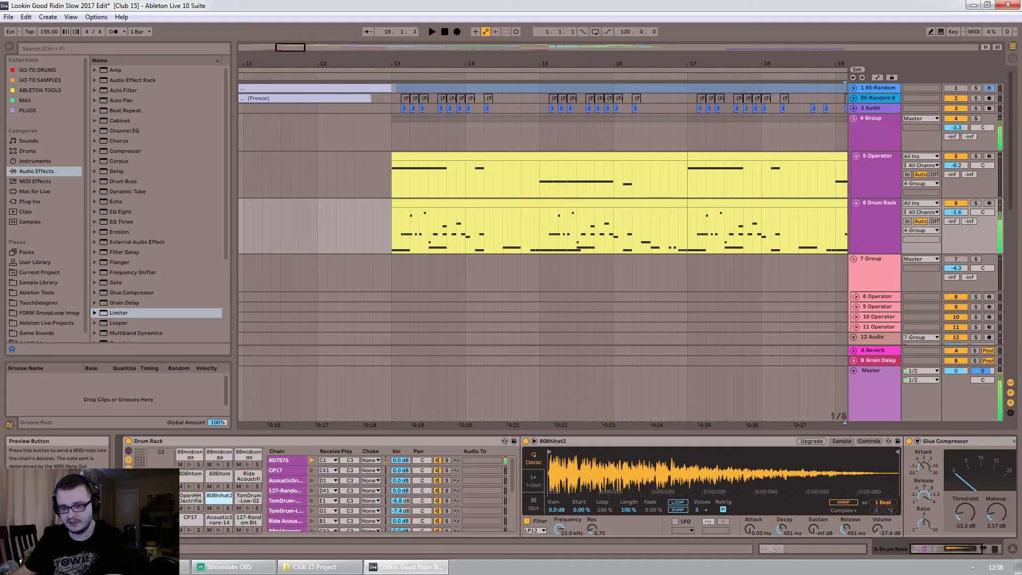
click(286, 460)
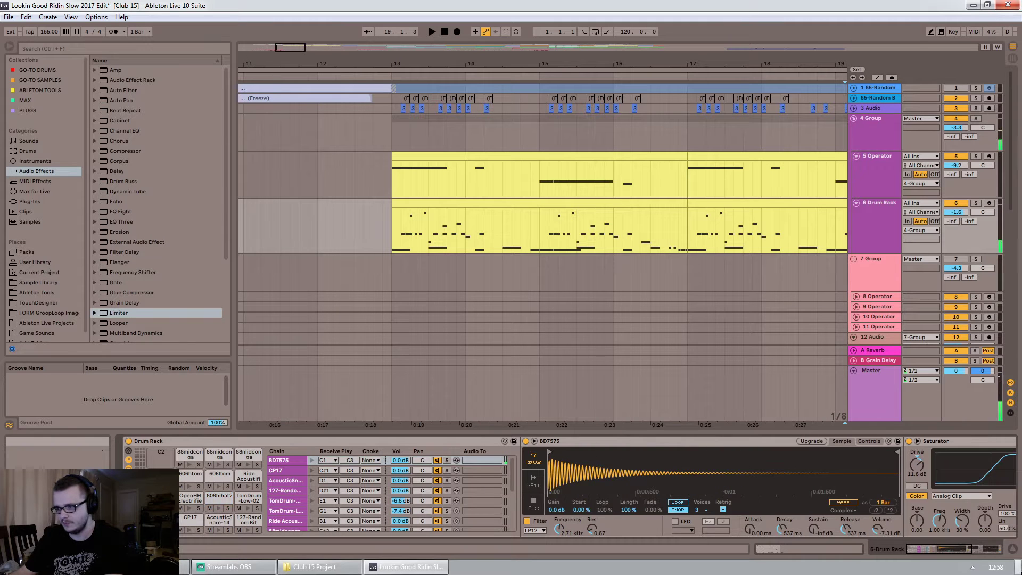
click(976, 556)
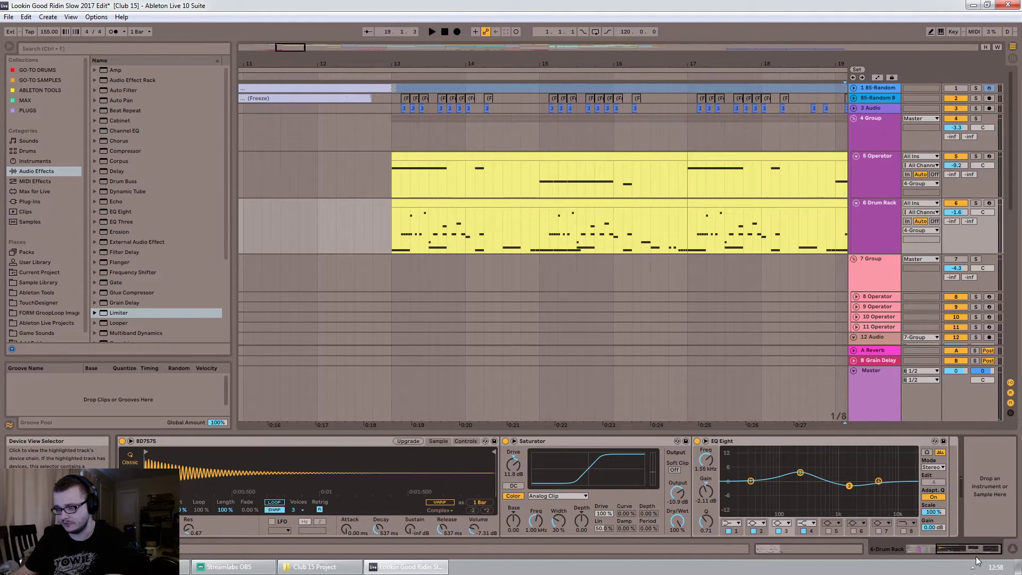
drag(976, 557, 919, 558)
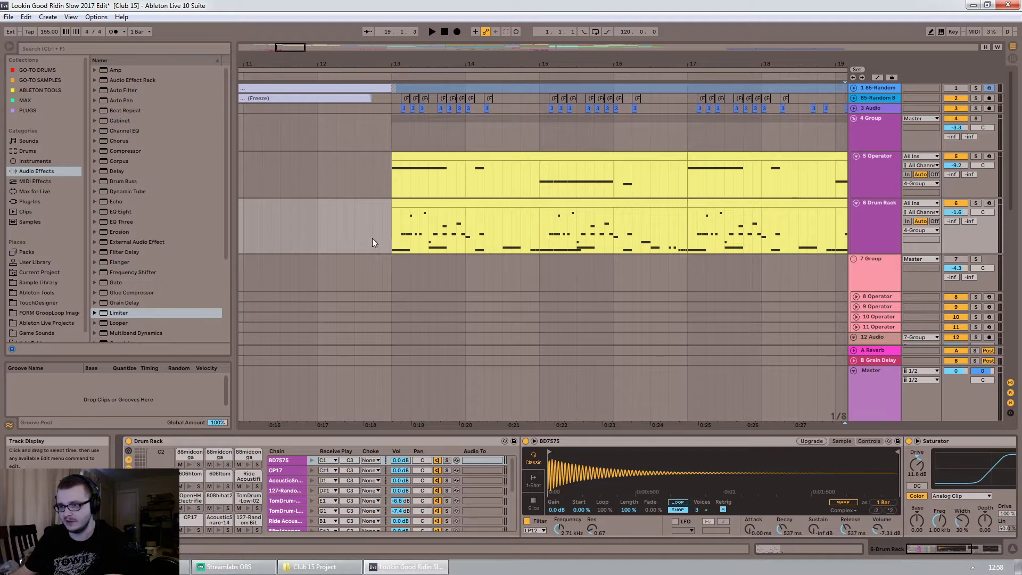
Return the start position to bar 13, show the CP17 pad's devices, and audition the CP17 and AcousticSnare-14 pads
click(388, 238)
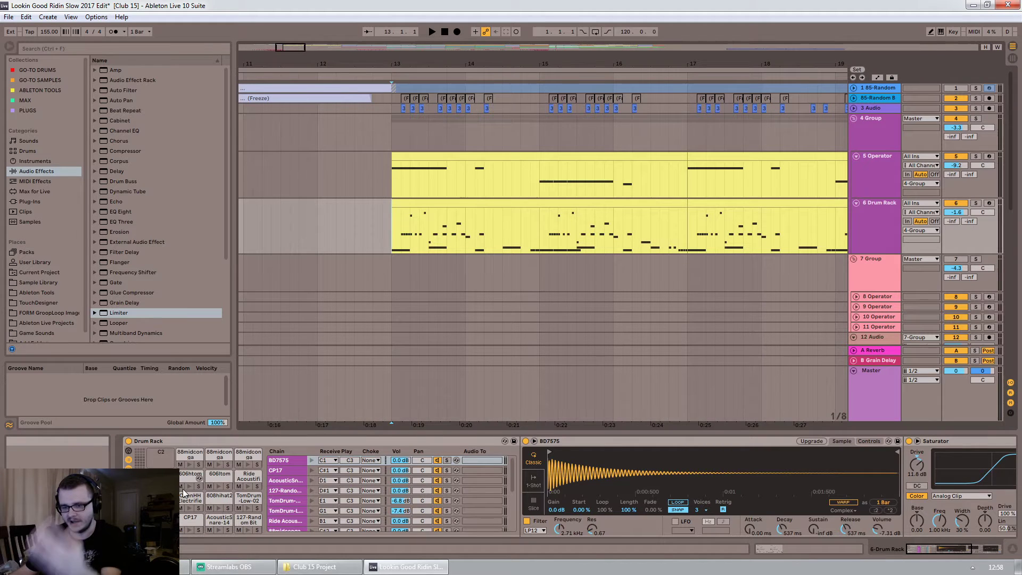
click(182, 519)
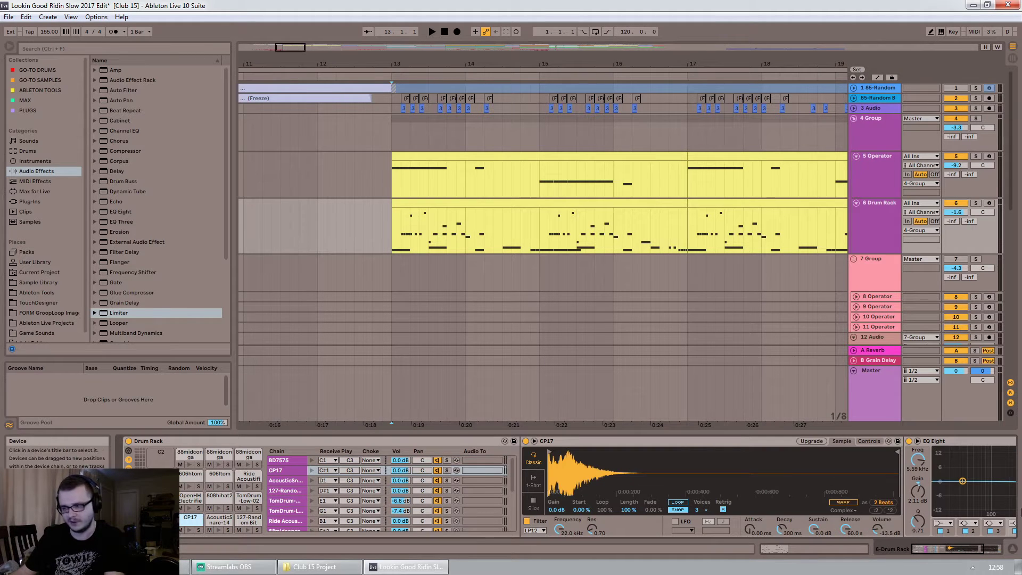
click(188, 530)
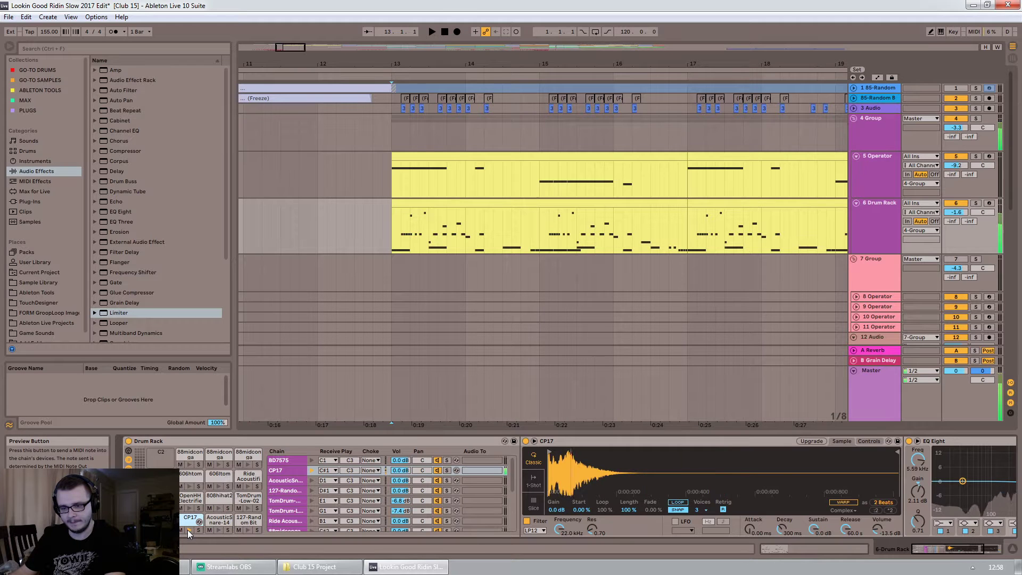
click(219, 529)
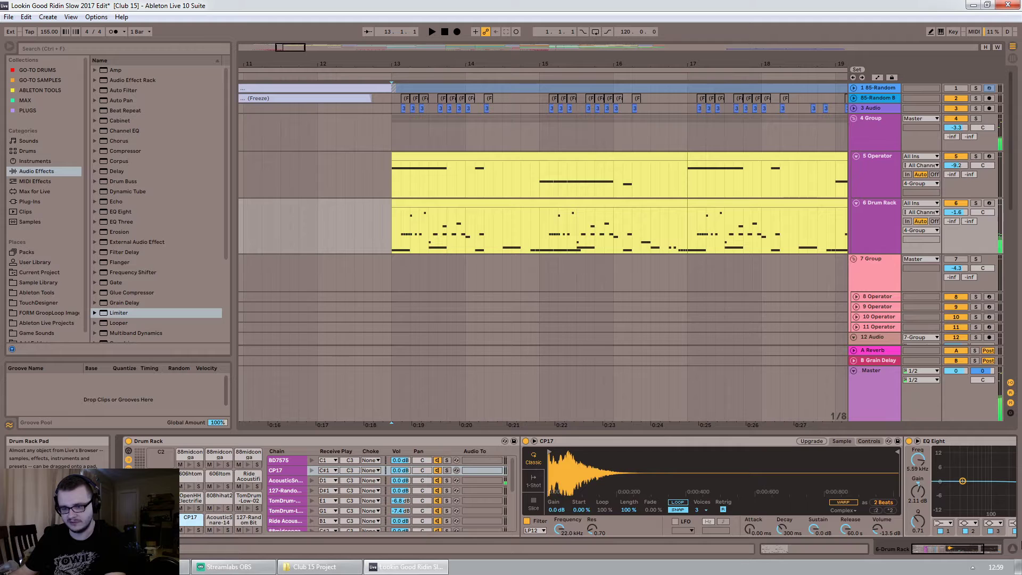
drag(963, 551, 933, 553)
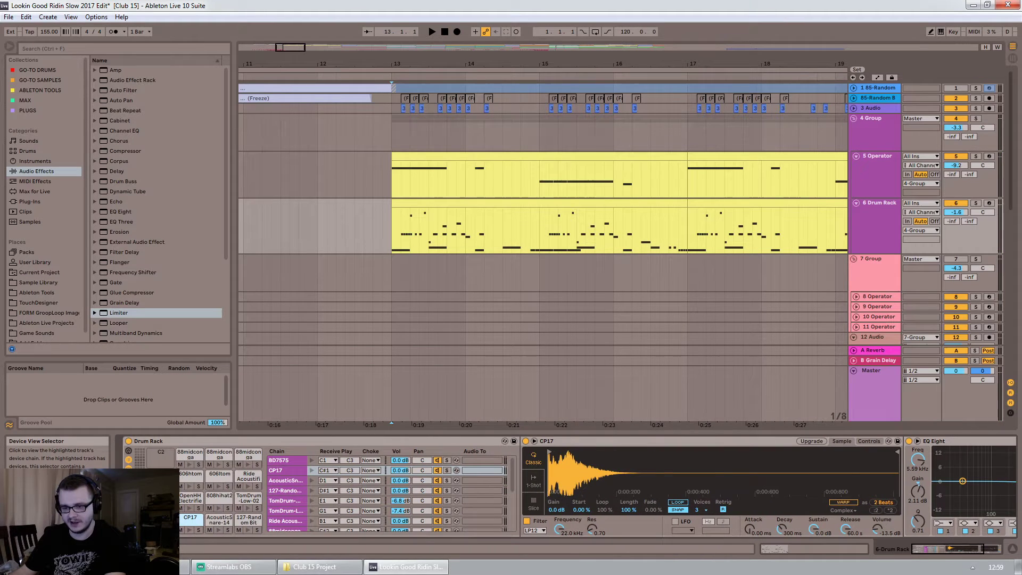
Inspect the AcousticSnare-14 pad's effects from EQ Eight and Bright Room through the Compressors and Overdrive to Utility
click(218, 519)
drag(932, 550, 976, 548)
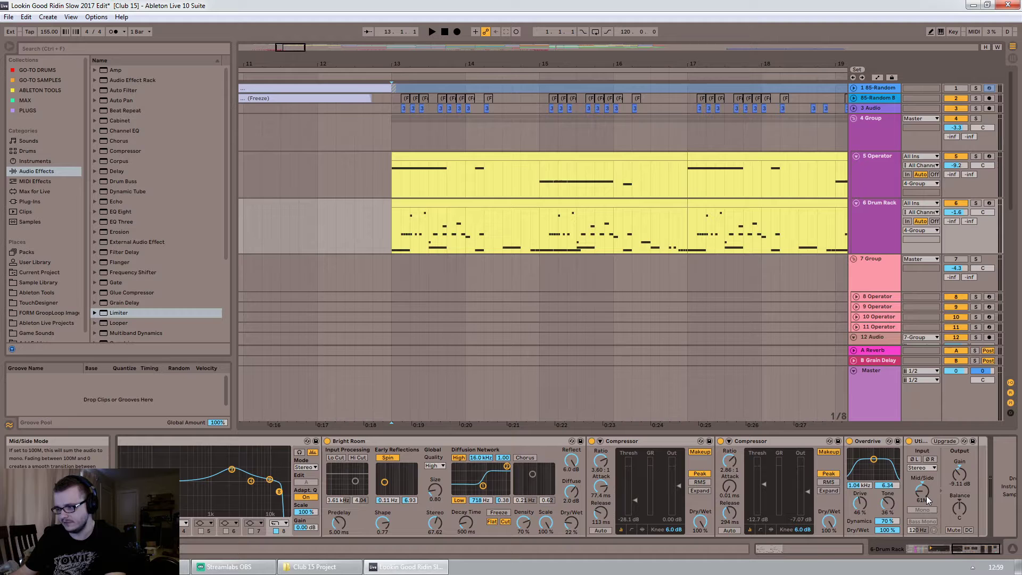
drag(961, 553, 907, 537)
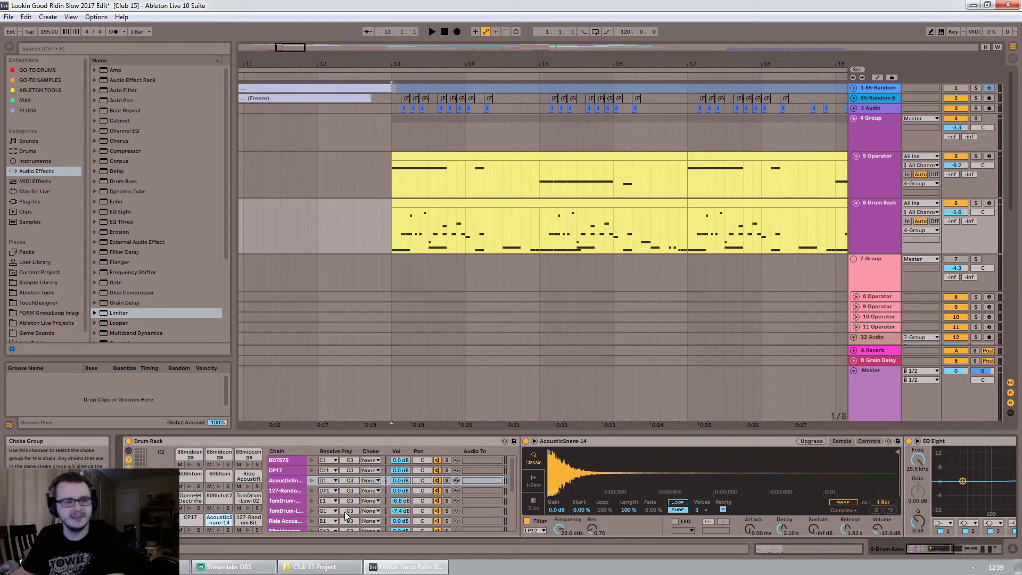
mouse_move(292, 51)
mouse_down()
mouse_move(287, 66)
mouse_move(281, 57)
mouse_up()
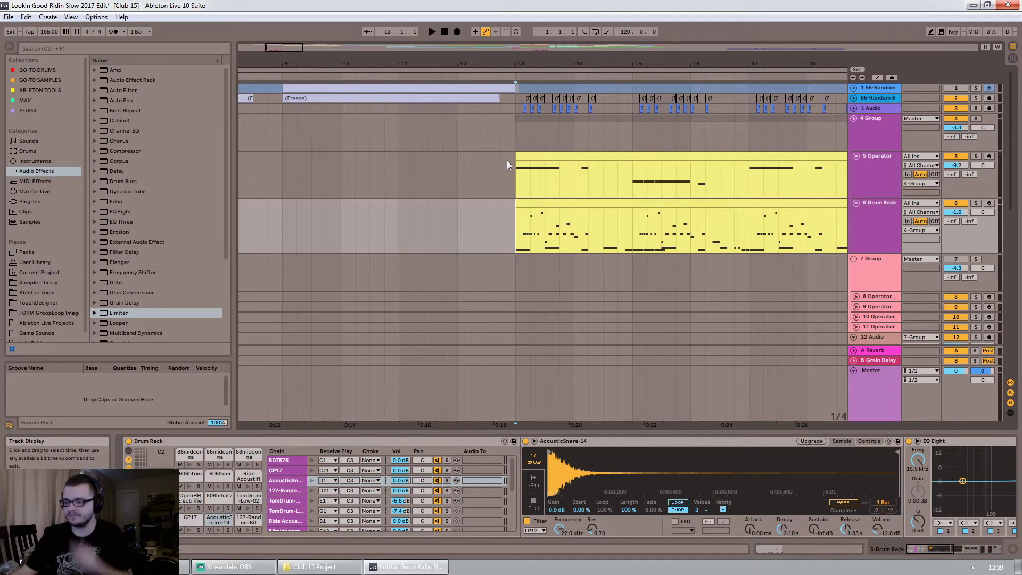
Audition the 127-Random Bit and 808hihat2 pads, and inspect the devices on the TomDrum-Low-02 and 808hihat2 pads
click(246, 529)
click(247, 529)
click(248, 498)
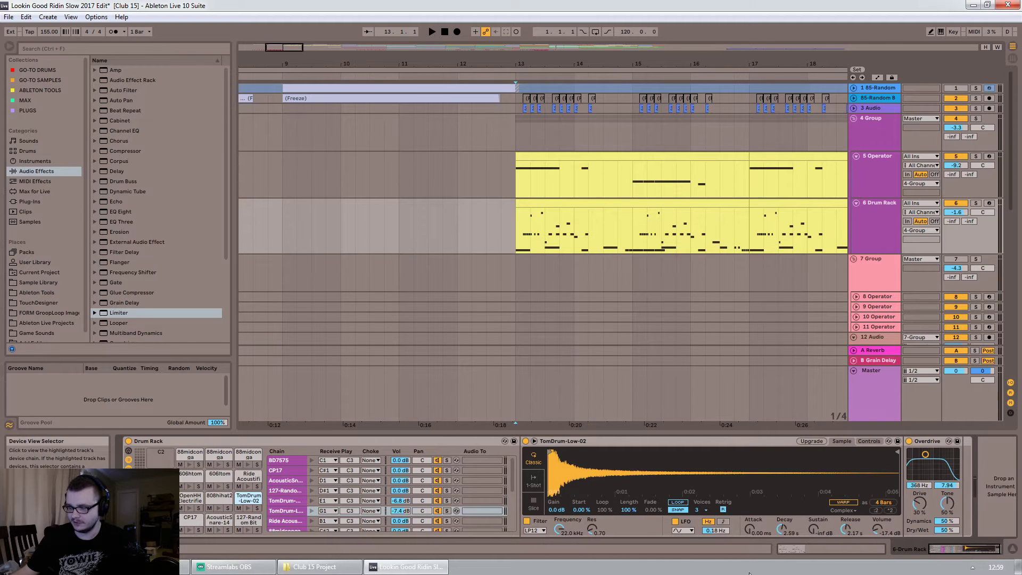
click(217, 498)
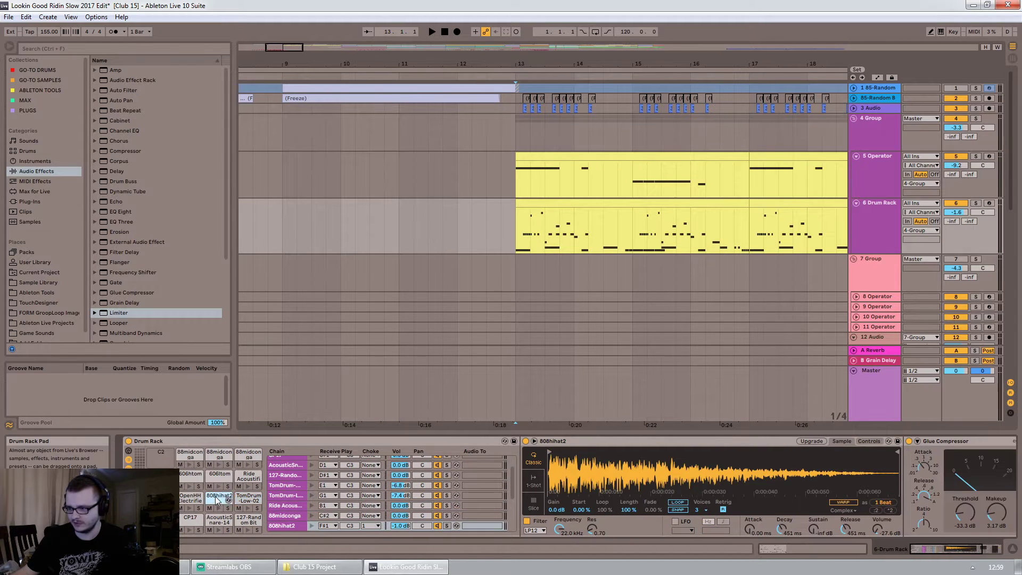
click(219, 506)
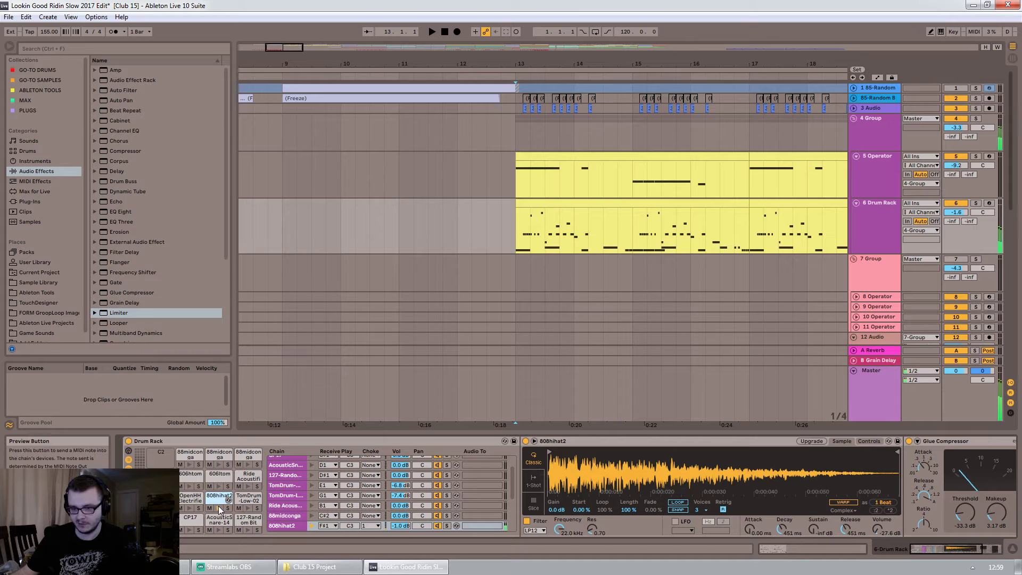
mouse_move(928, 549)
mouse_down()
mouse_move(955, 538)
mouse_move(925, 533)
mouse_up()
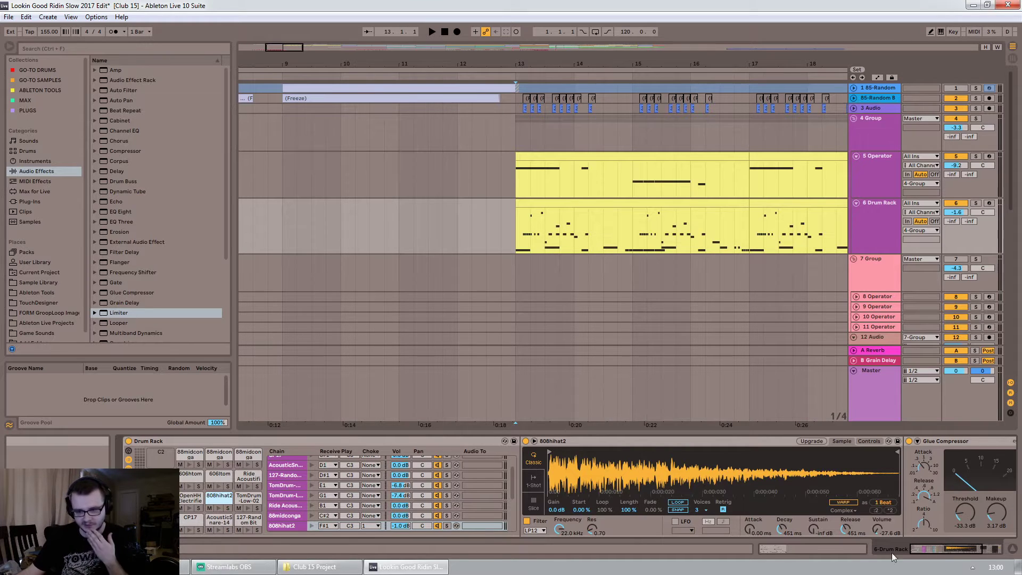
Audition the AcousticSnare-14 pad and show the devices of the OpenHH Electrified 09 and TomDrum-High-02 pads
click(218, 530)
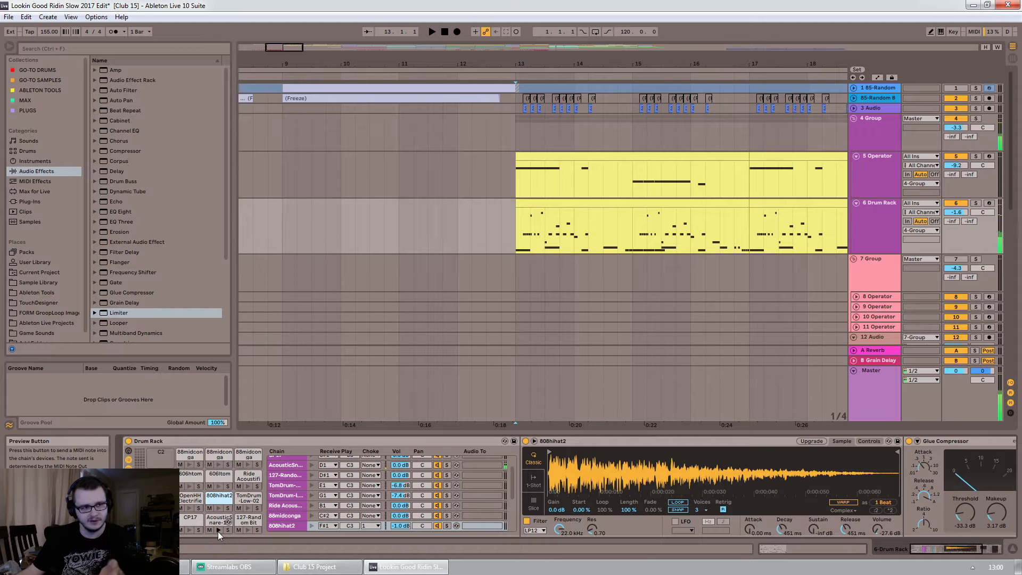
click(183, 499)
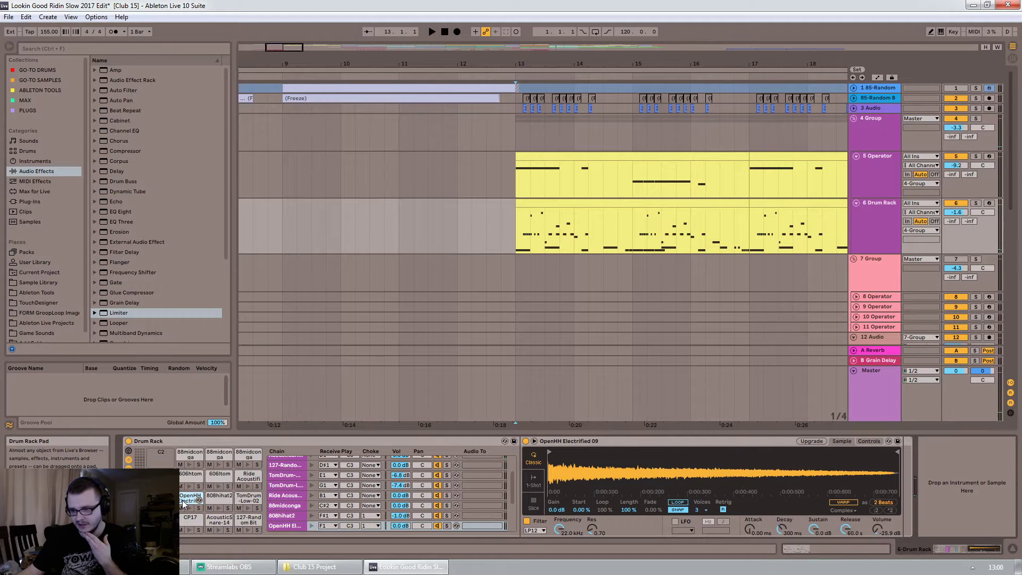
click(163, 499)
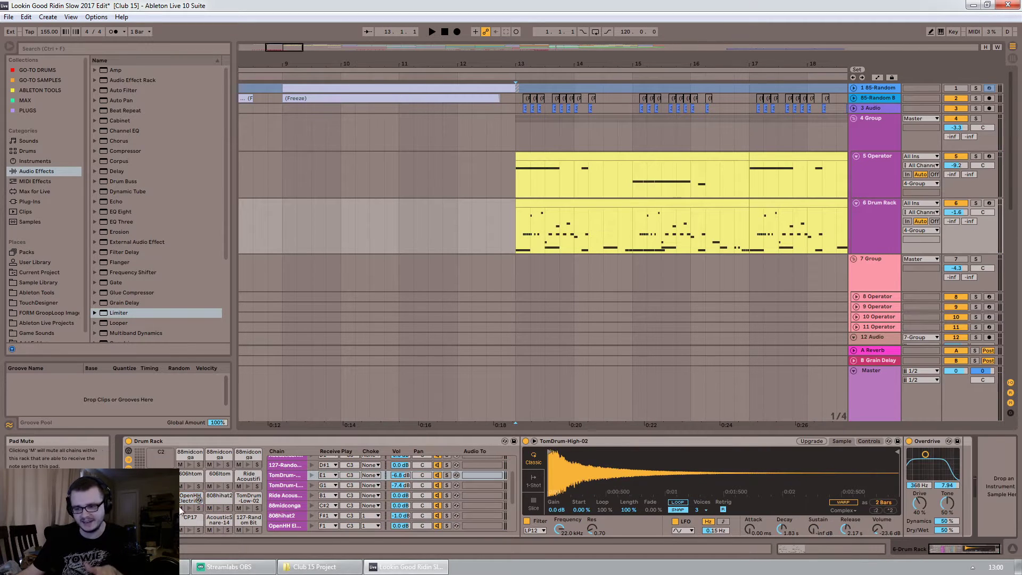
click(161, 508)
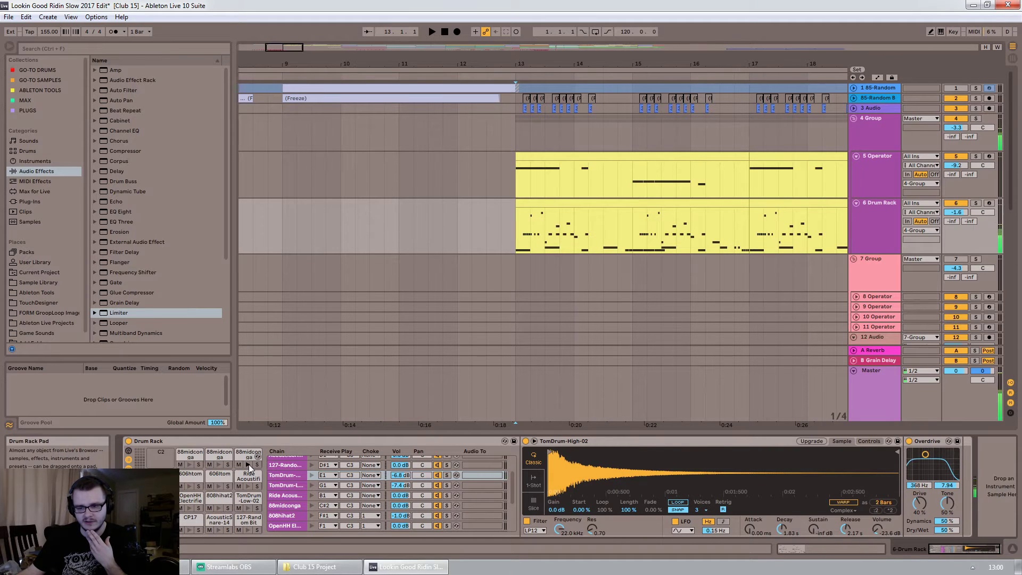
Audition the 88midconga pads and show the sampler settings of the one on D2
click(219, 464)
click(190, 465)
click(218, 454)
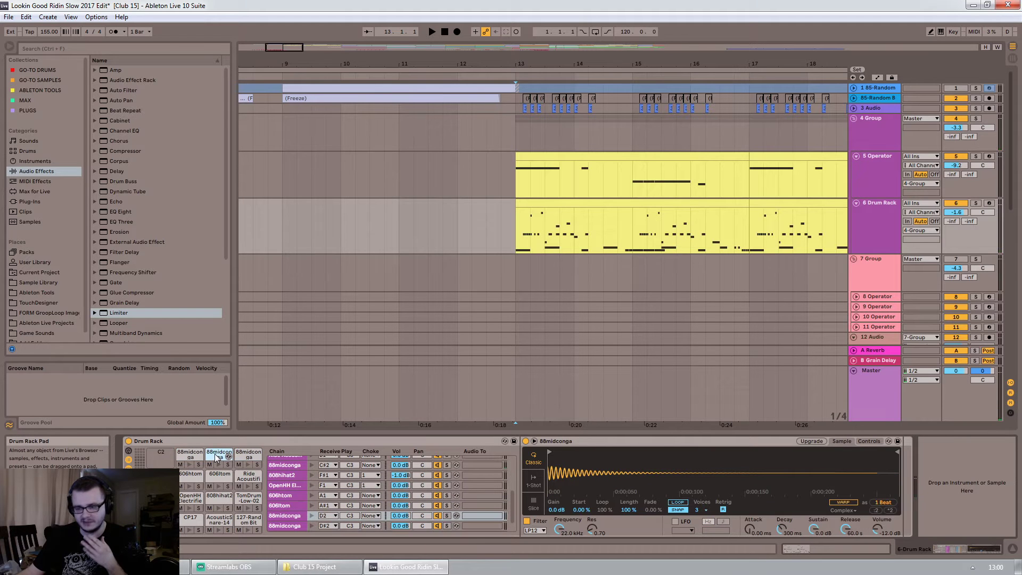
Inspect the Ride Acoustified 06 pad's sampler and its two Compressors
click(239, 477)
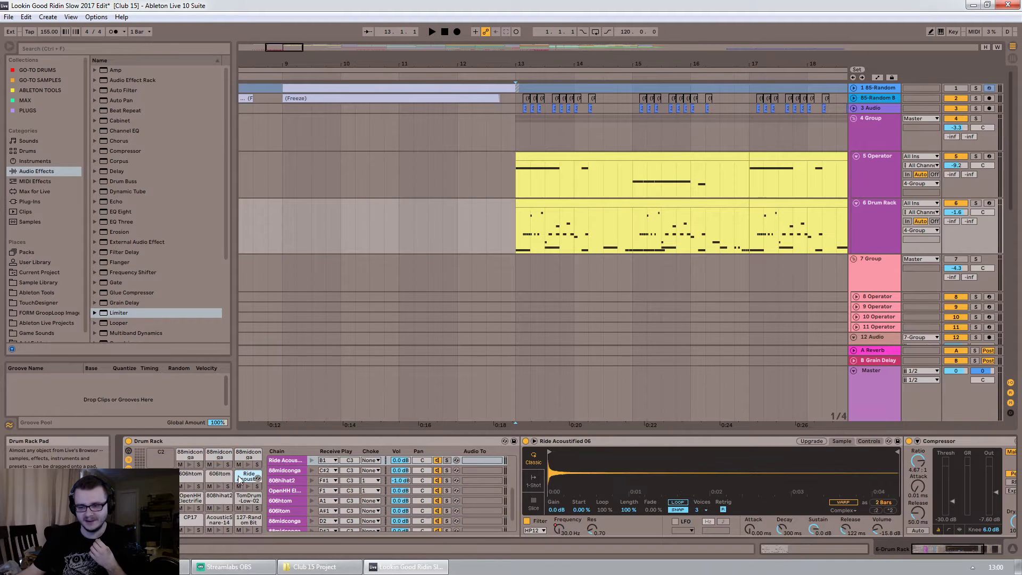
drag(934, 548, 951, 552)
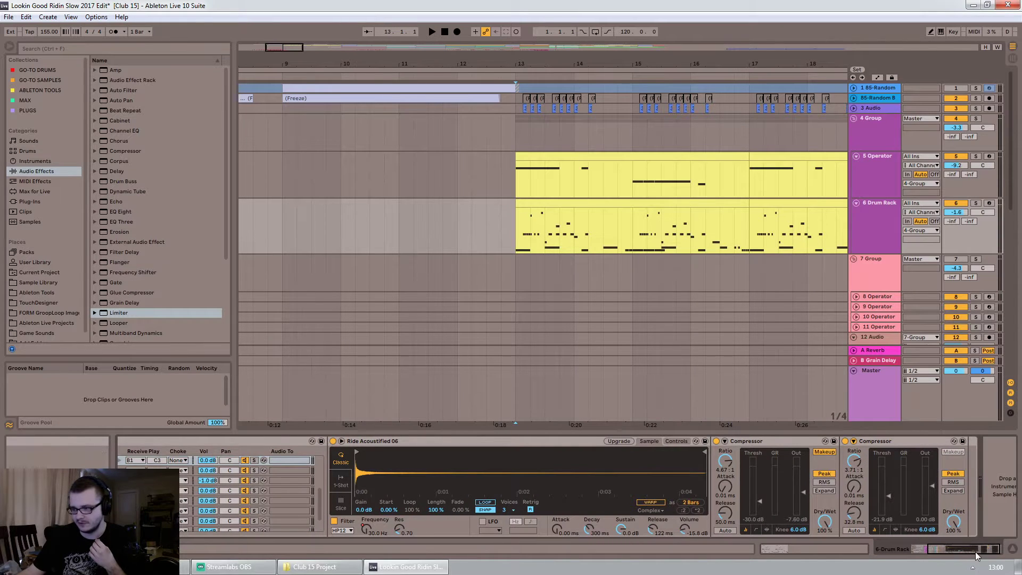
drag(976, 557, 959, 556)
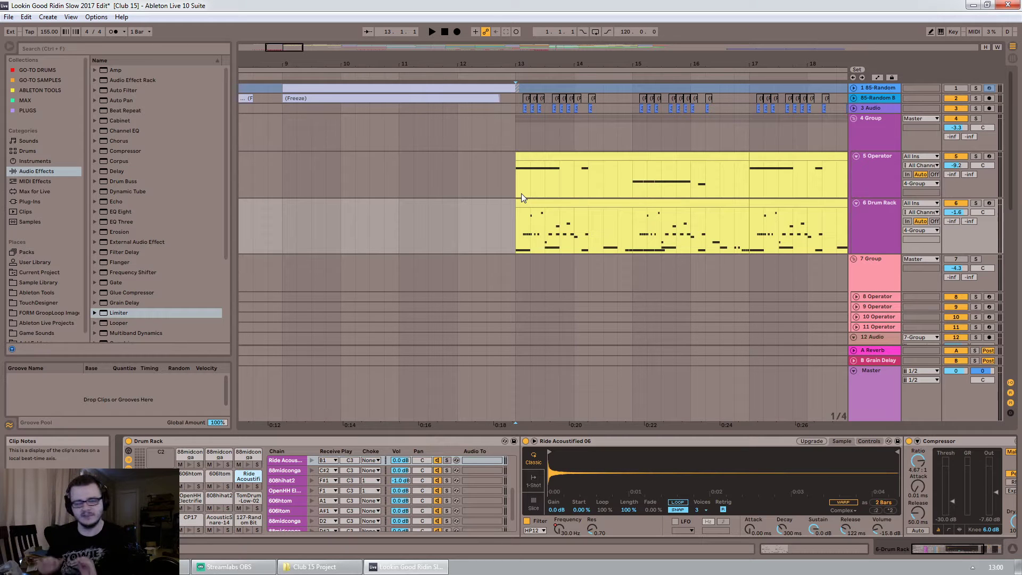
Play the arrangement from bar 22, within the second yellow 6 Drum Rack clip
mouse_move(283, 49)
mouse_down()
mouse_move(283, 21)
mouse_move(294, 42)
mouse_up()
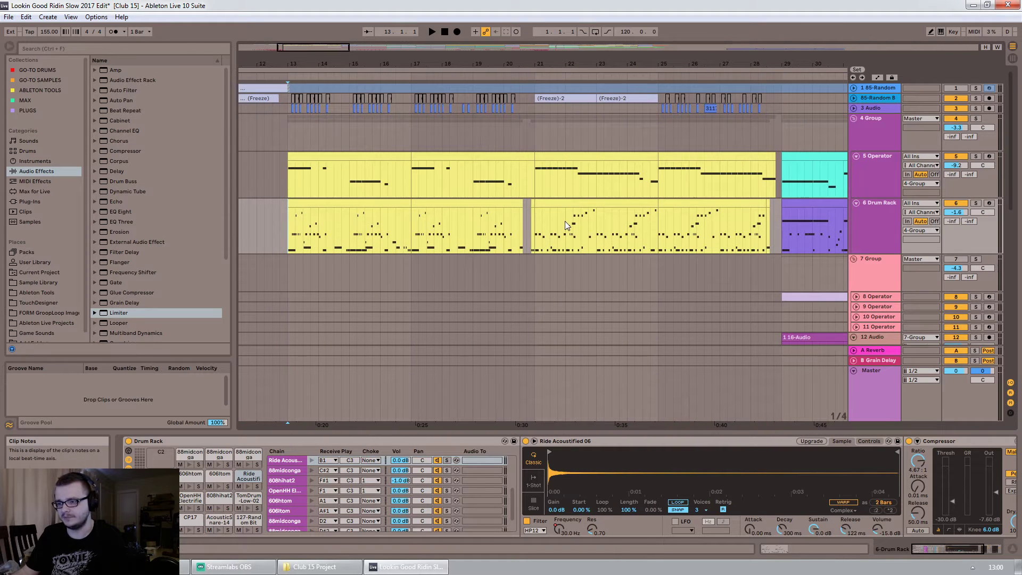
click(565, 224)
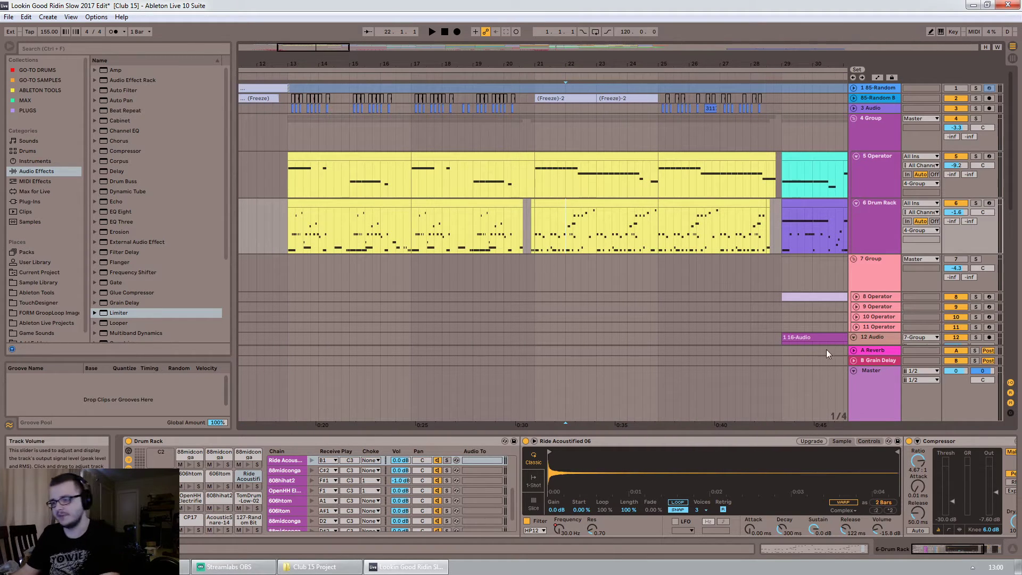
key(space)
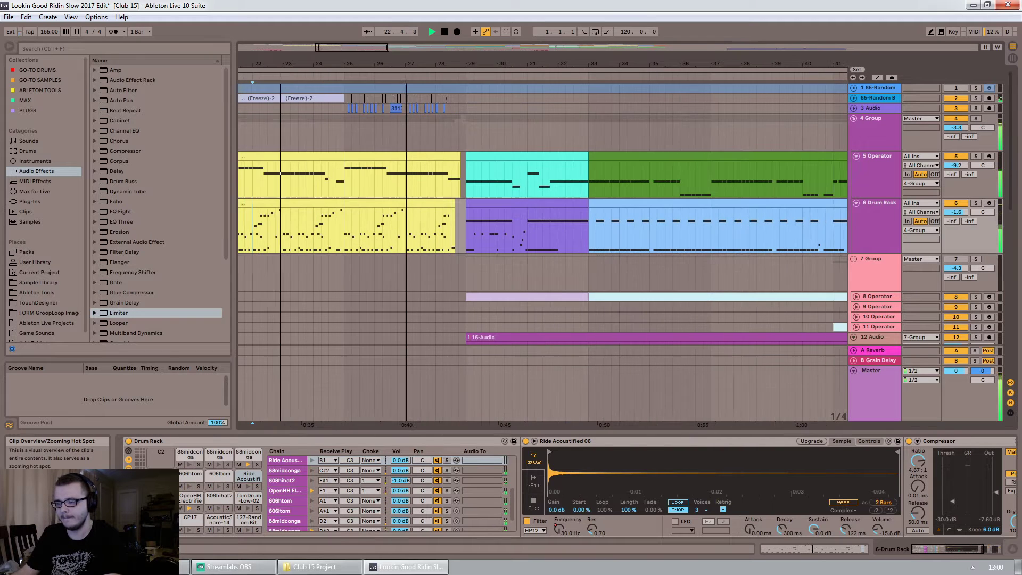
Move playback ahead to bar 55 to hear the lead-in to the orange 6 Drum Rack section
drag(357, 47, 438, 47)
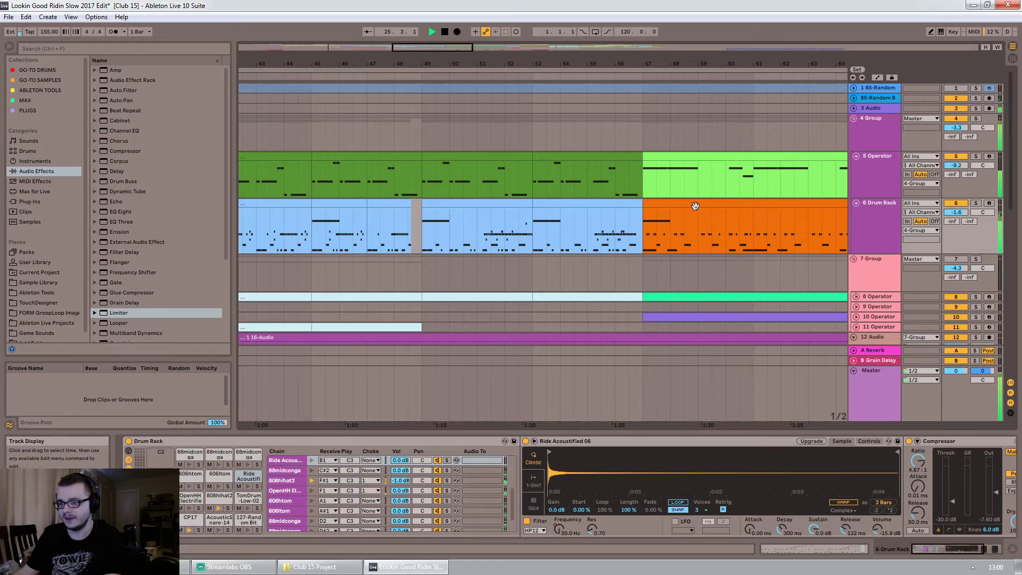
click(586, 239)
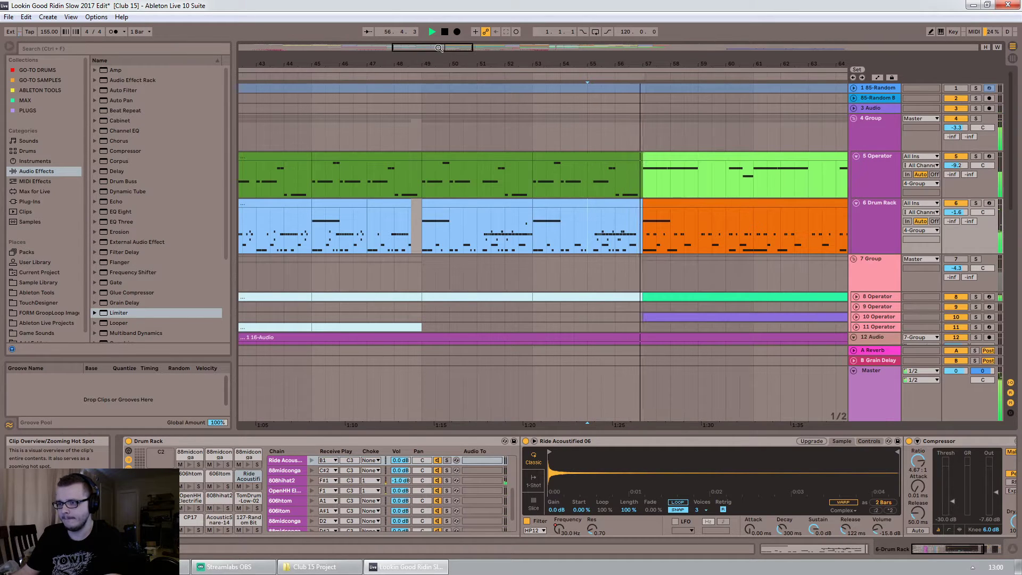
drag(439, 47, 441, 40)
click(608, 232)
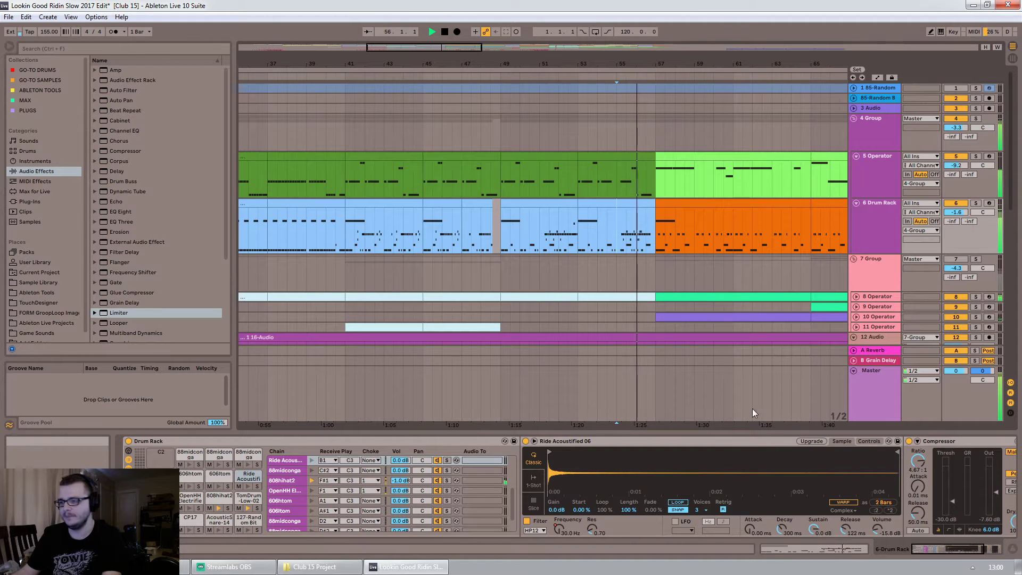
Stop playback, return the start position to bar 13, and inspect the 5 Operator track's devices and Operator's filter settings
drag(425, 46, 308, 48)
key(space)
click(420, 191)
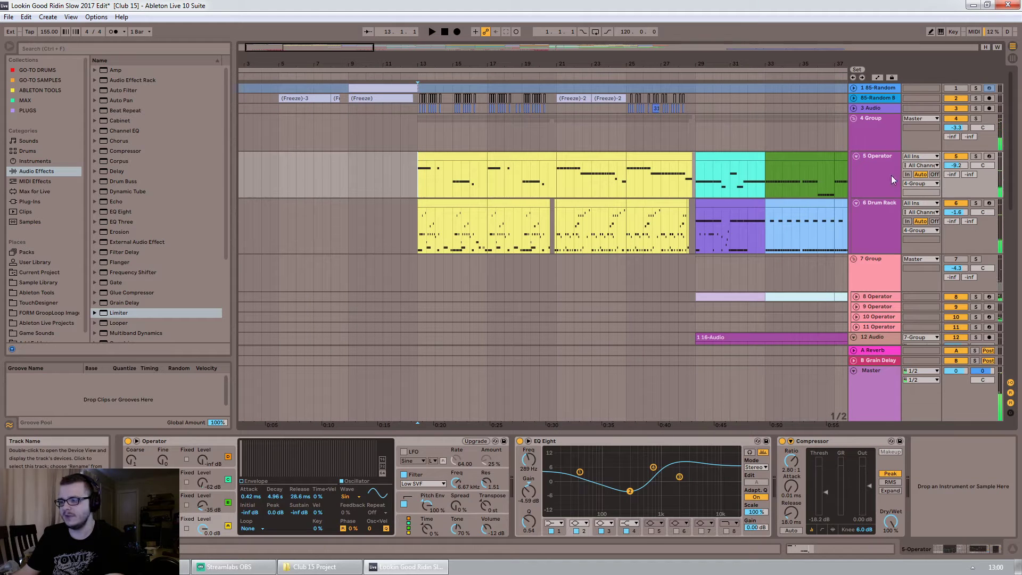
click(888, 175)
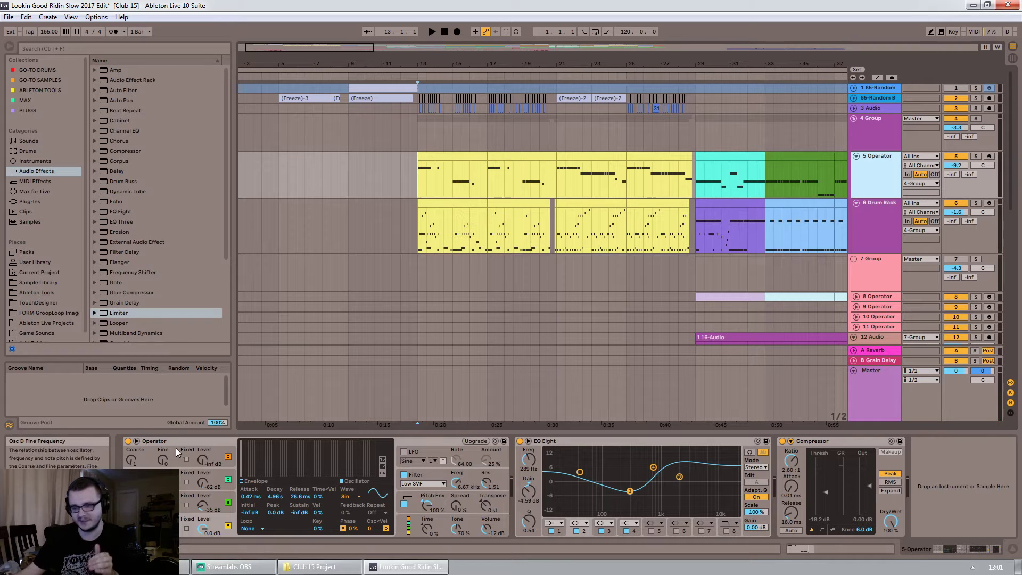
click(436, 474)
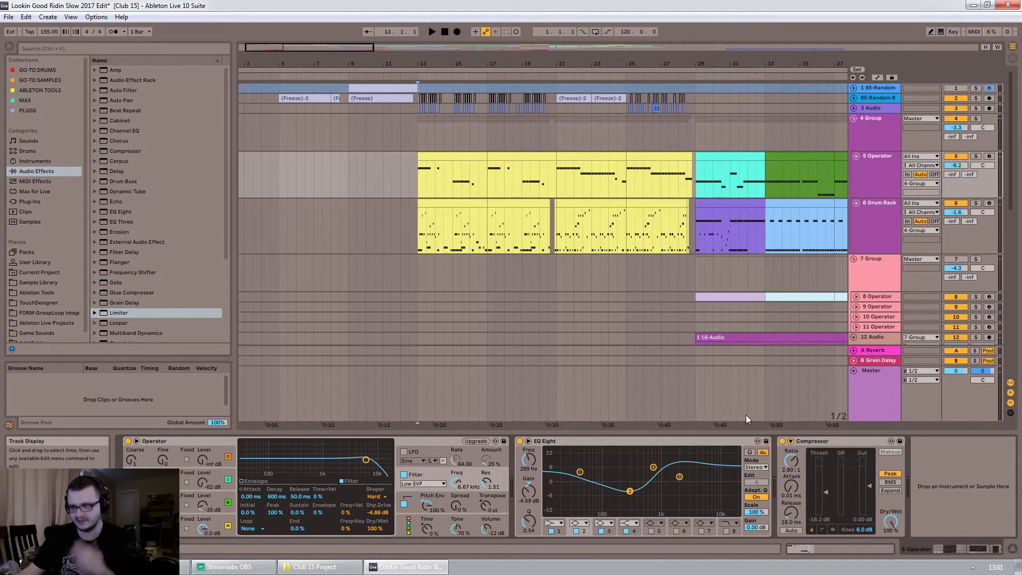
Listen to the 5 Operator track soloed from bar 13, and unsolo it after stopping playback
key(space)
click(975, 157)
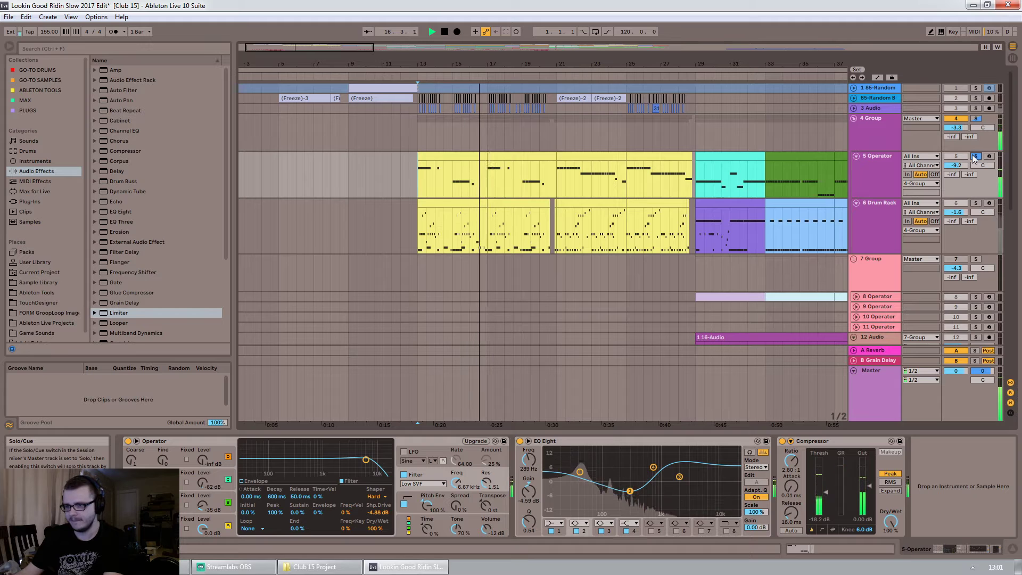
key(space)
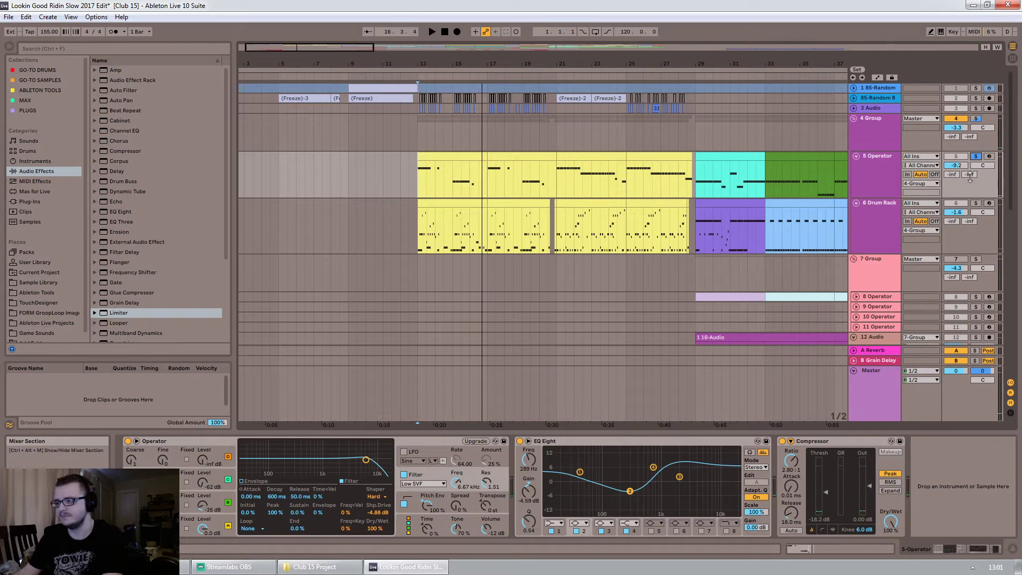
click(975, 156)
Show the whole arrangement, place the start position at bar 57, and examine the 4 Group track's effect chain
drag(327, 51, 536, 44)
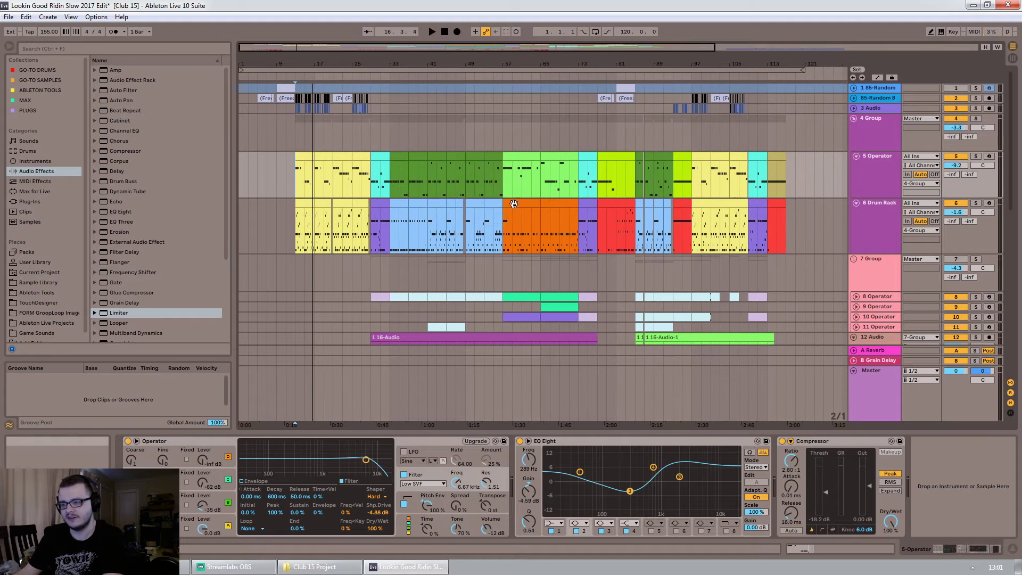
click(505, 248)
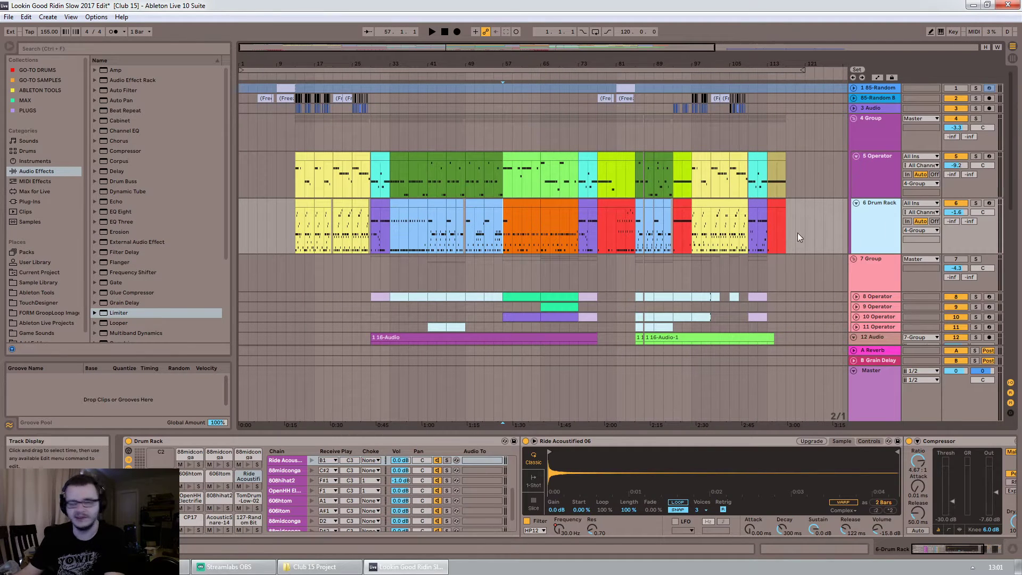
click(878, 148)
drag(946, 543, 923, 547)
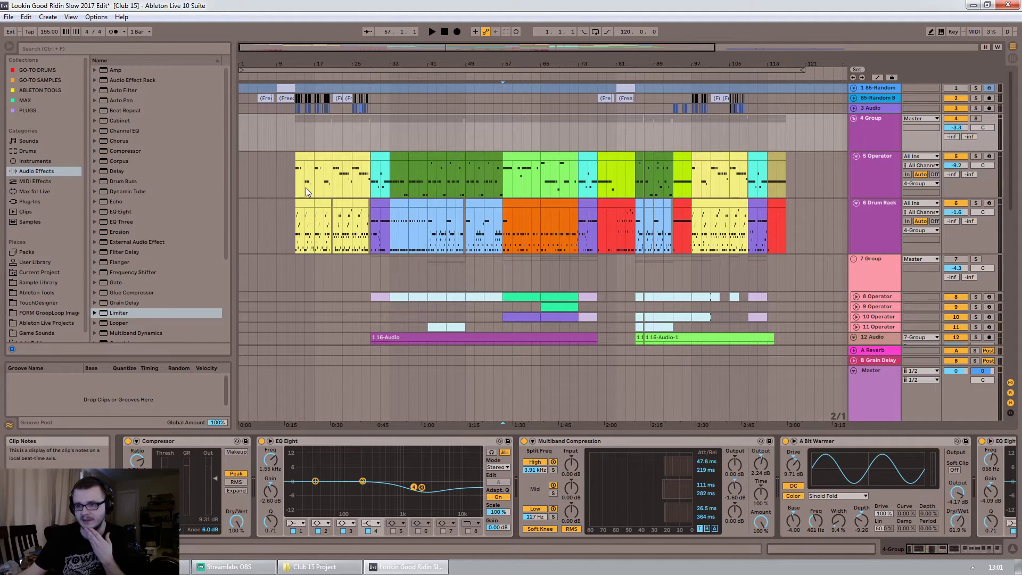
Return the start position to bar 13 and compare the device chains of the 5 Operator and 4 Group tracks
click(292, 179)
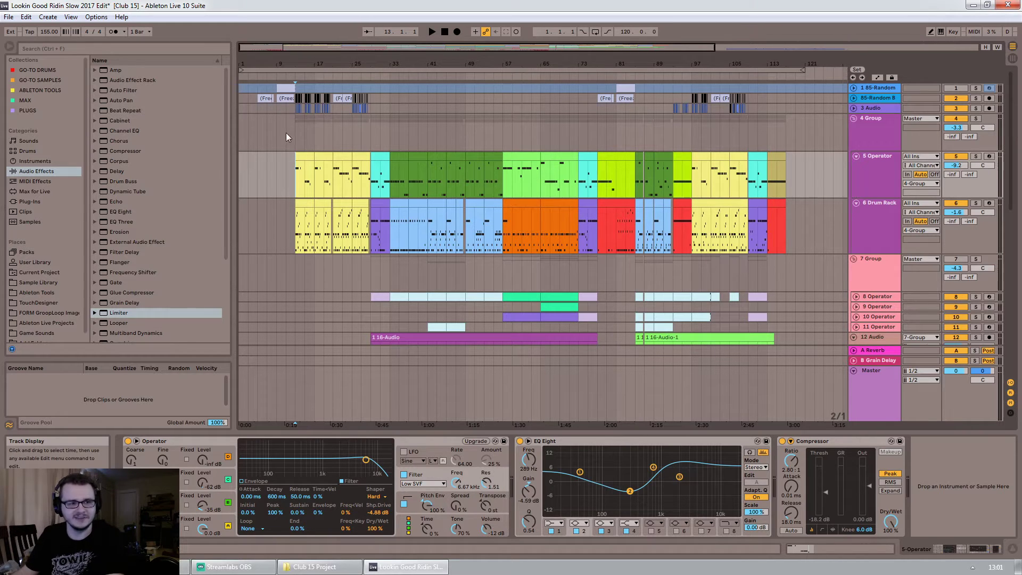
click(887, 128)
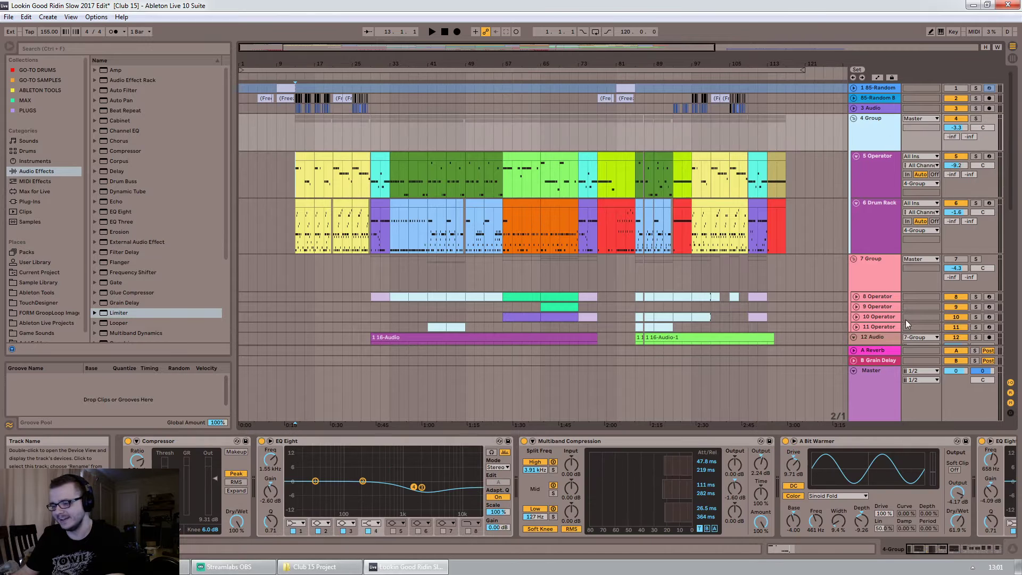
mouse_move(932, 550)
mouse_down()
mouse_move(990, 548)
mouse_move(968, 539)
mouse_move(915, 547)
mouse_up()
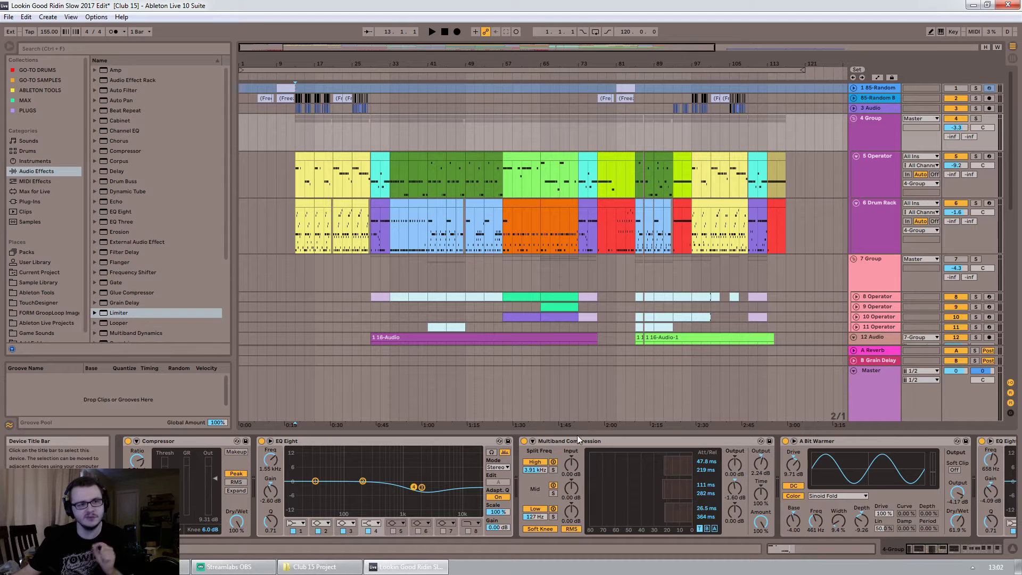
click(301, 165)
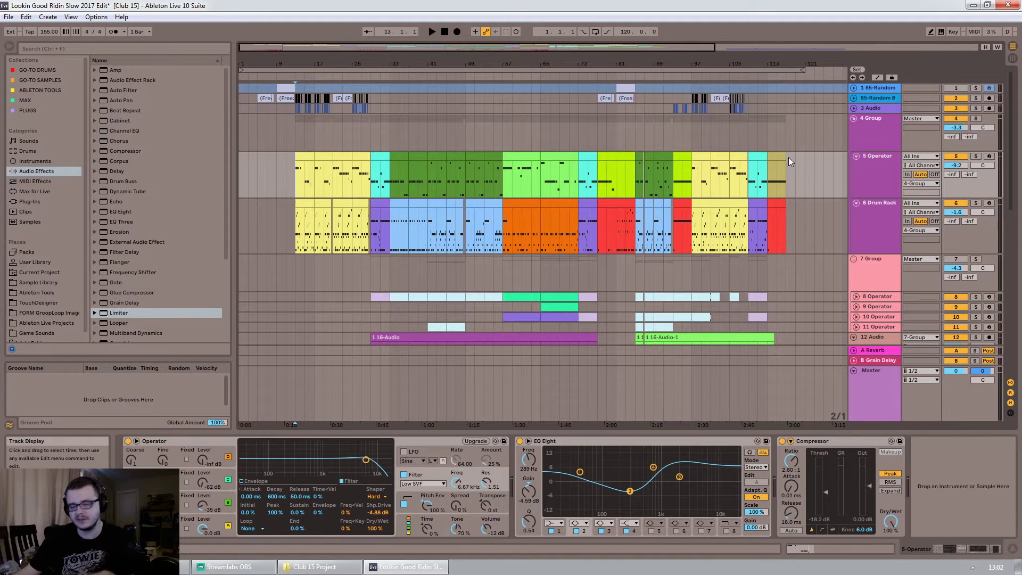
click(881, 141)
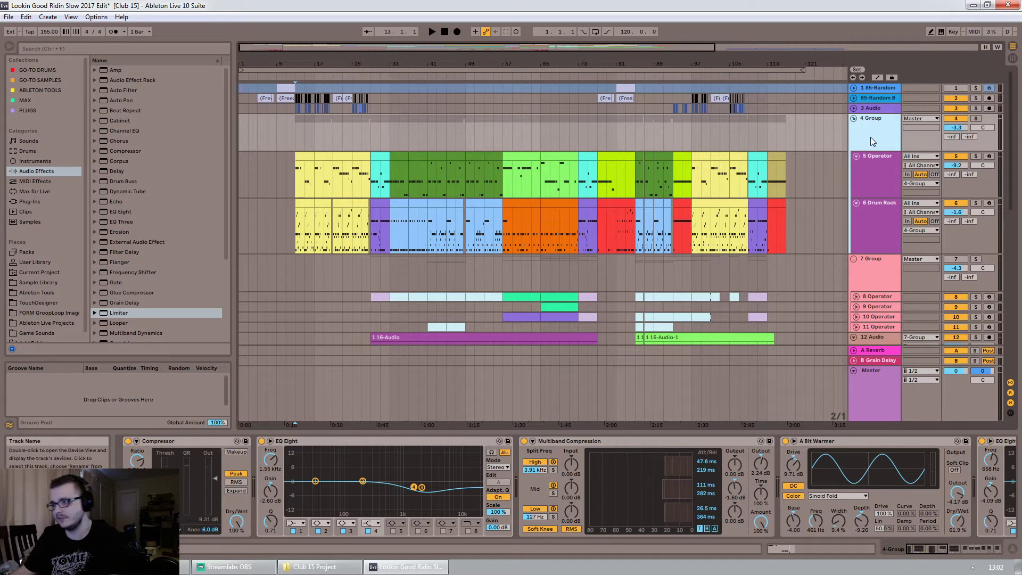
Listen to the song with the 4 Group track's Multiband Compression and Compressor bypassed, re-enable both, and select its EQ Eight
click(524, 440)
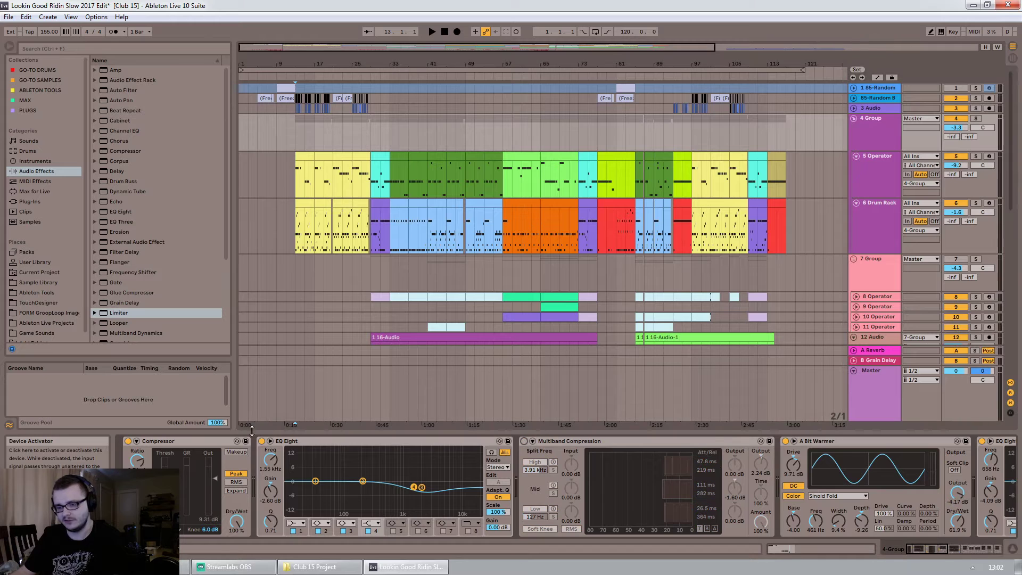
click(129, 441)
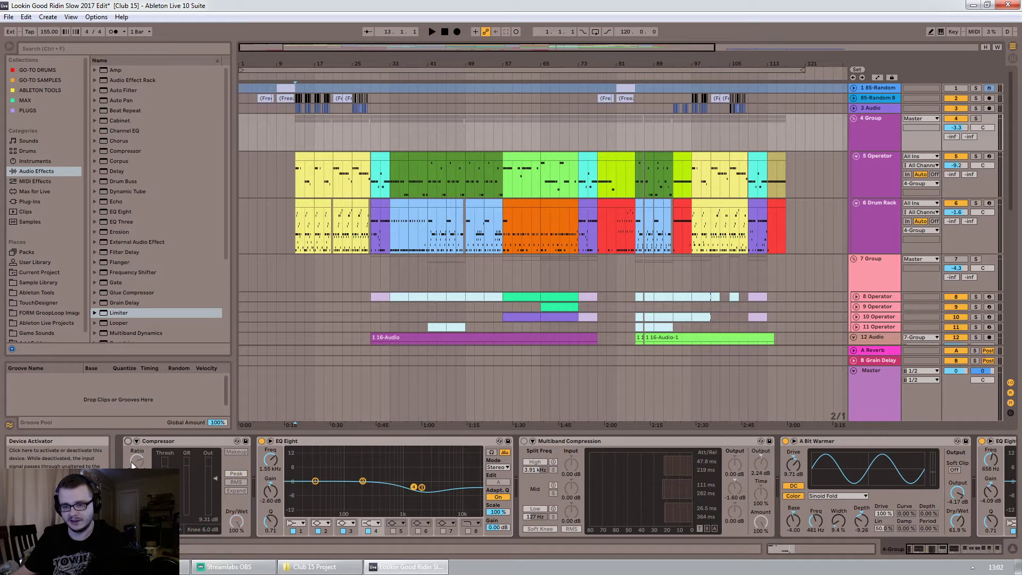
key(space)
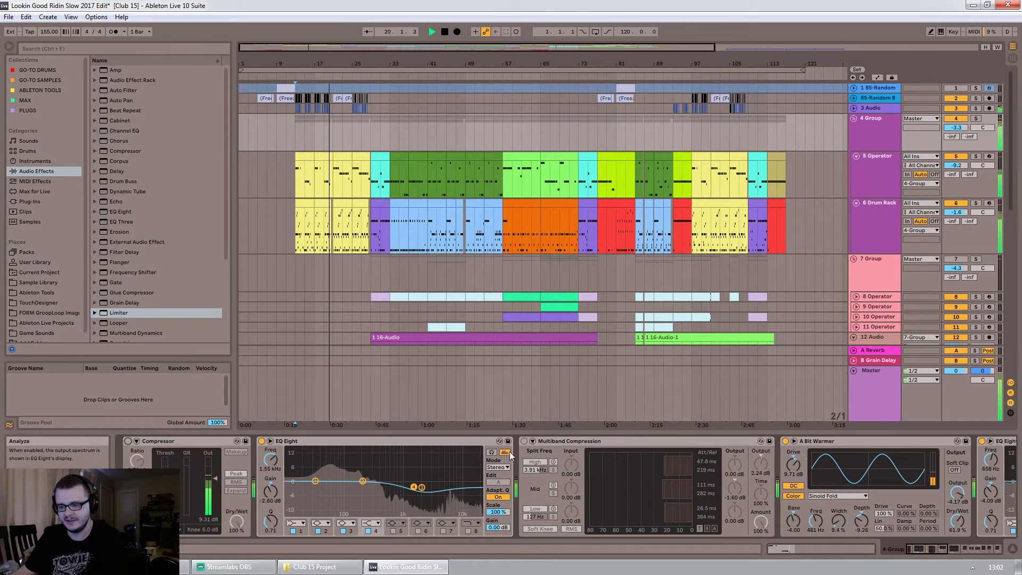
key(space)
click(129, 441)
click(524, 441)
click(320, 440)
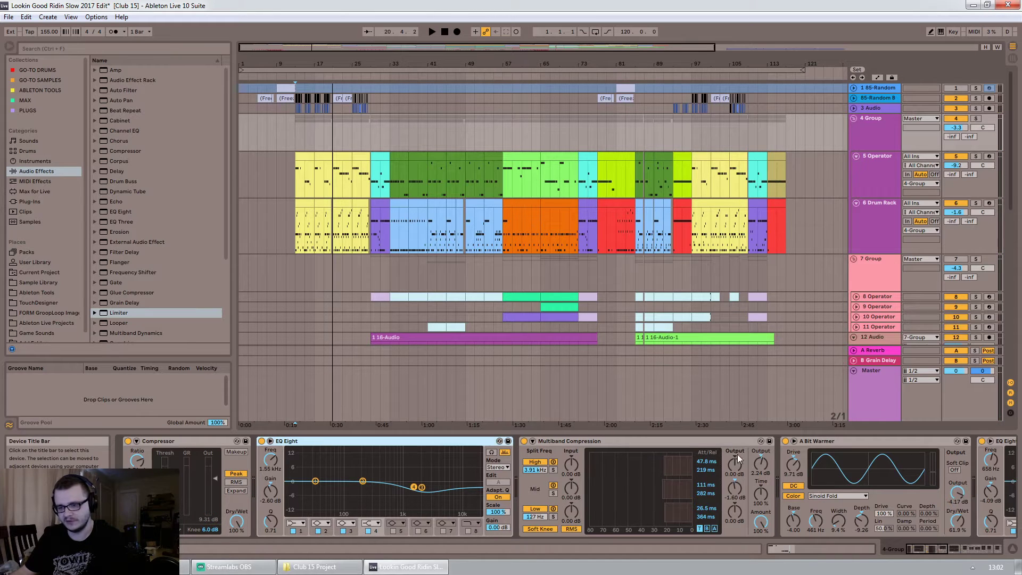
Listen to the song from bar 13 while examining the 4 Group track's device chain through to its Audio Effect Rack
click(695, 437)
click(297, 182)
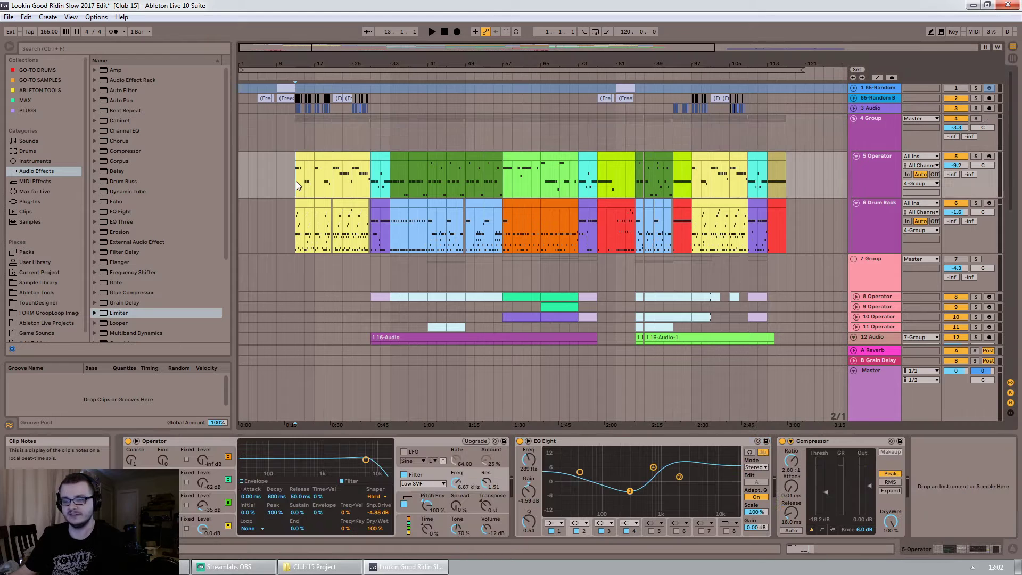
key(space)
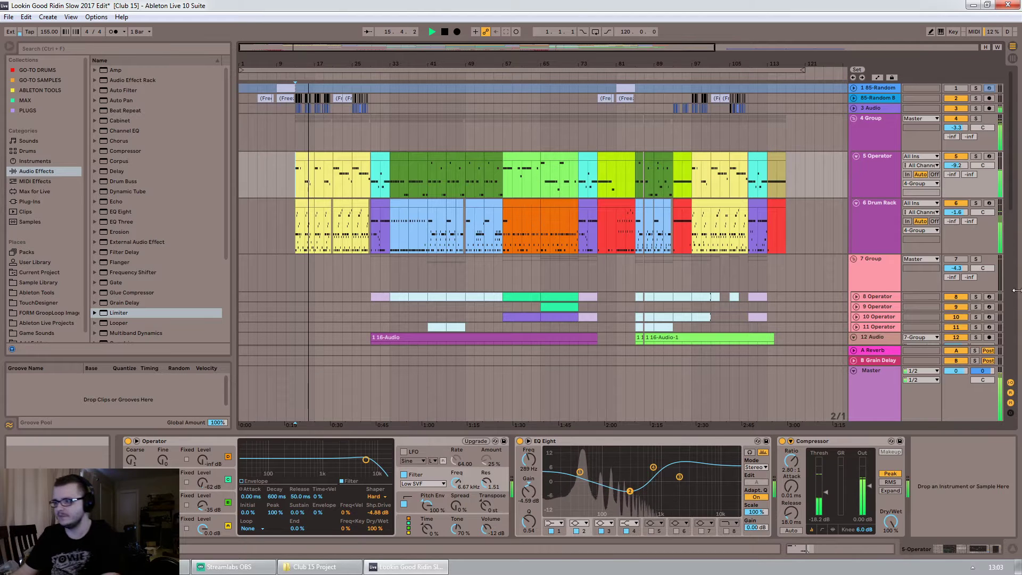
click(865, 150)
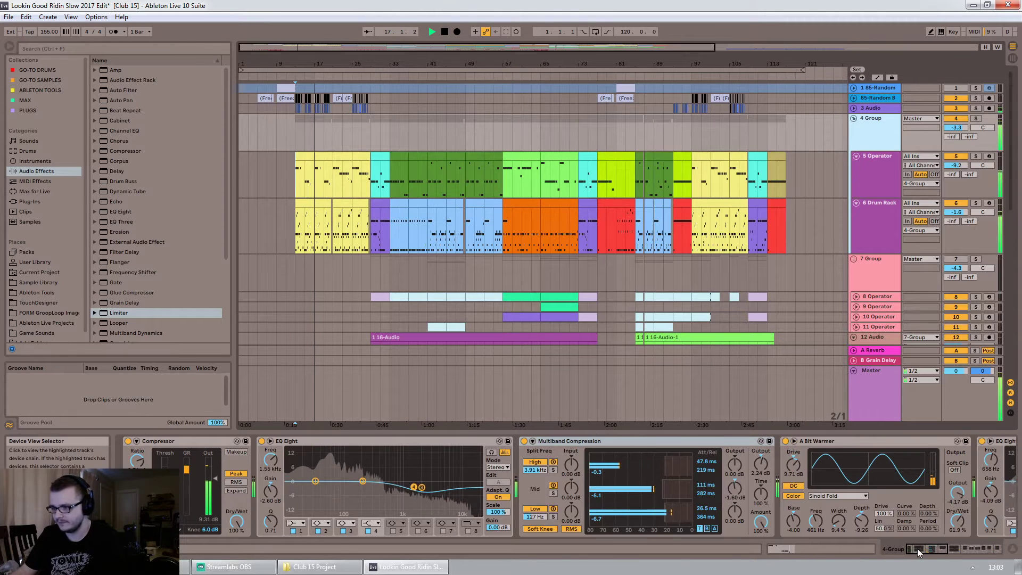
click(934, 548)
drag(934, 548, 966, 545)
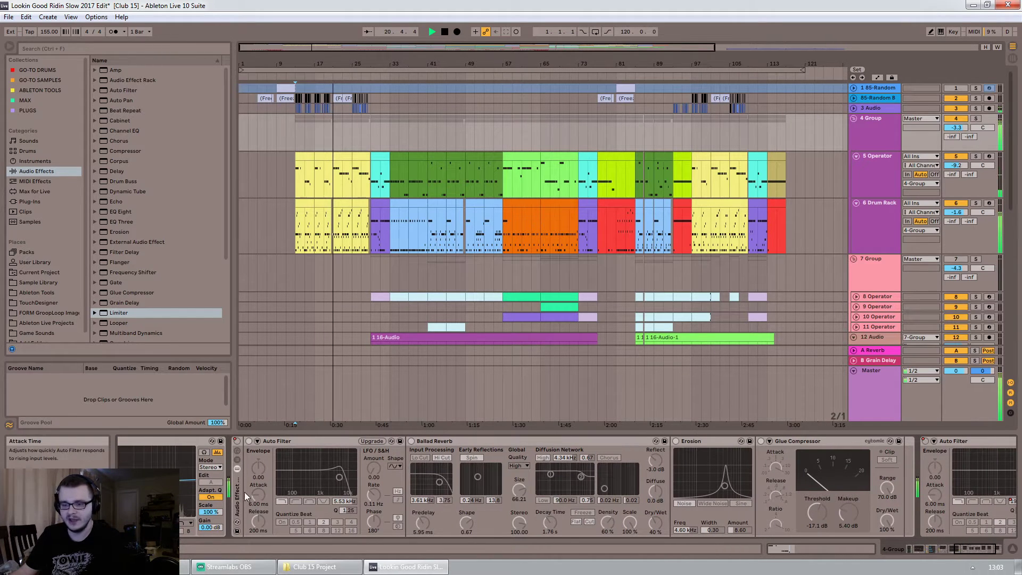
key(space)
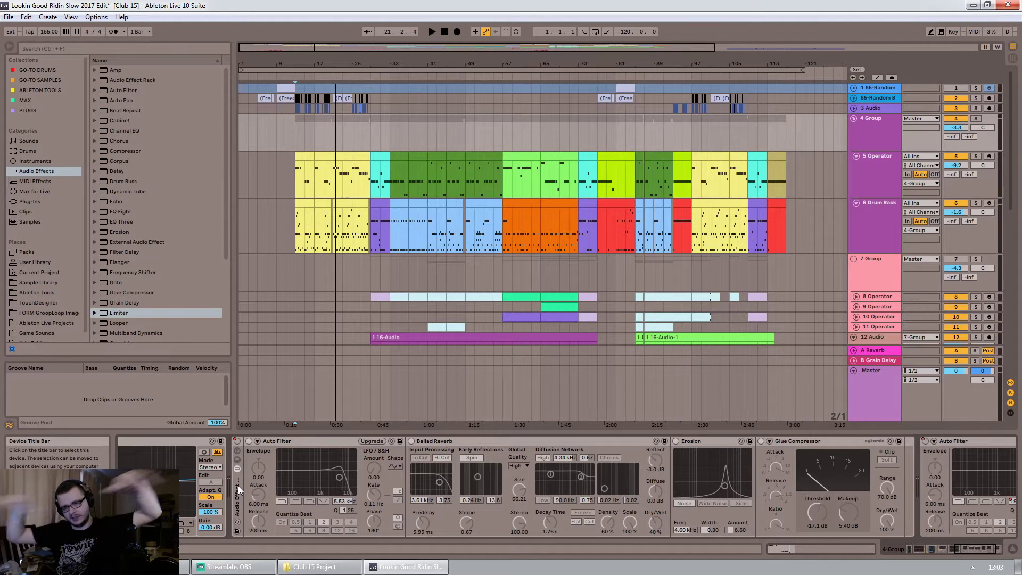
Listen to the song from bar 57 while examining the 4 Group track's Audio Effect Rack and final Auto Filter
click(399, 169)
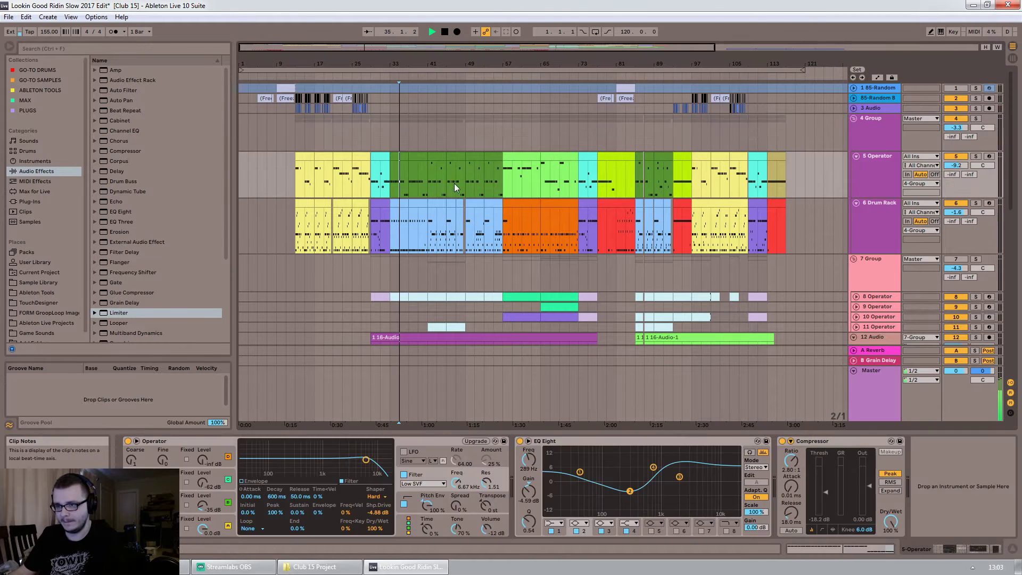
click(502, 179)
key(space)
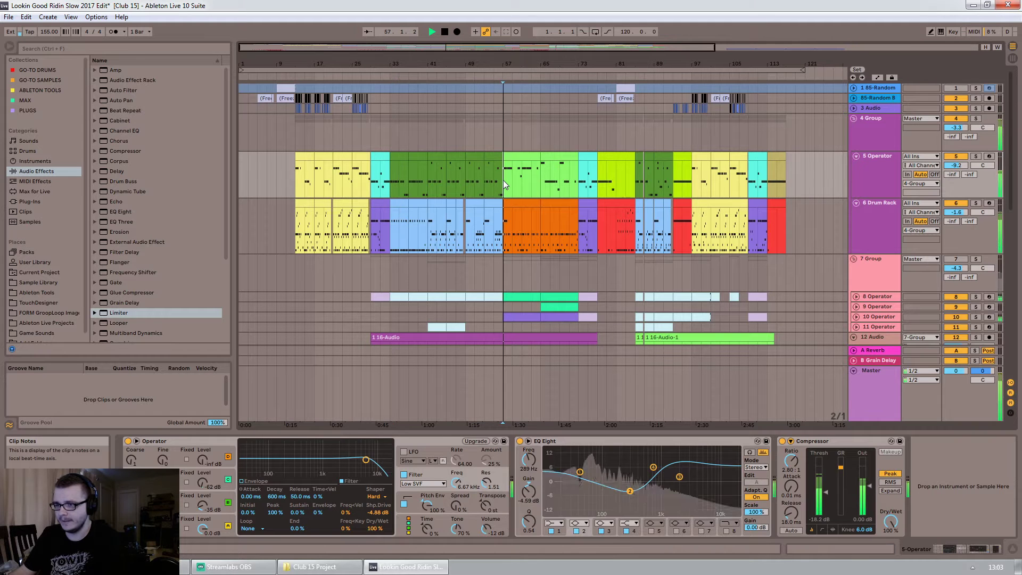
click(882, 143)
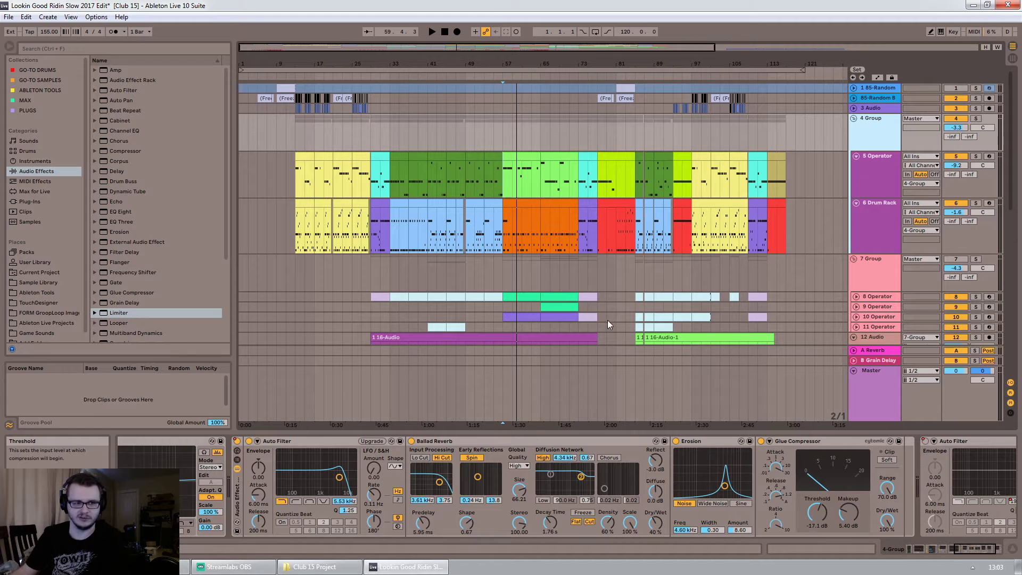
key(space)
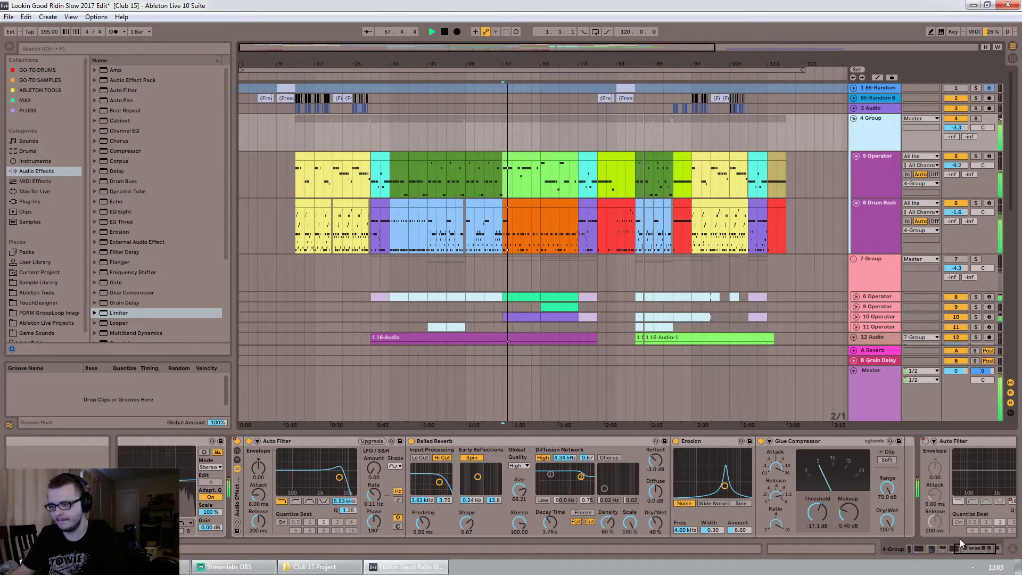
drag(953, 547, 967, 548)
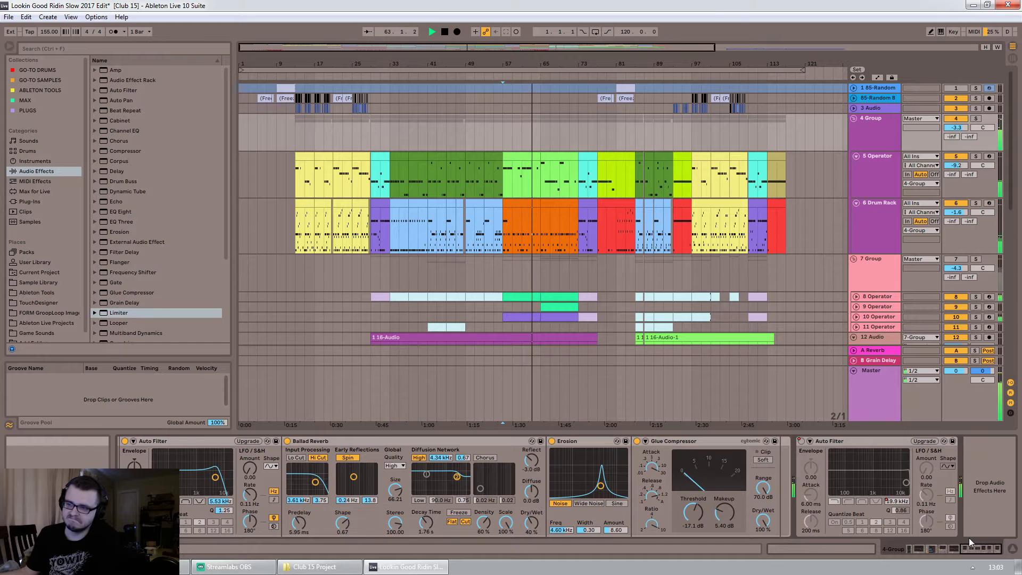
key(space)
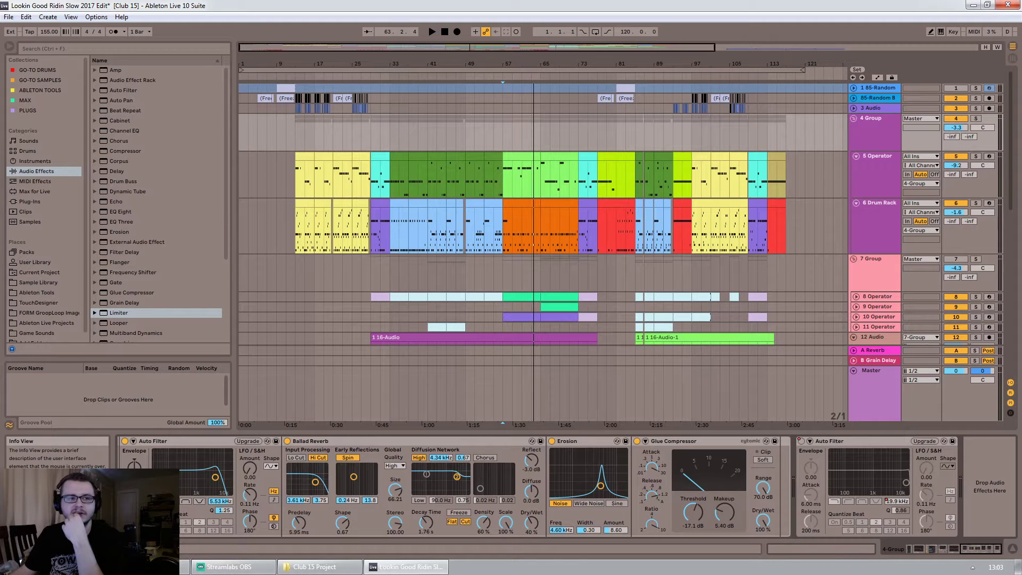
Look over the remaining tracks, focus on bars 57 to 97, and listen from bar 81 of the 6 Drum Rack track
click(874, 137)
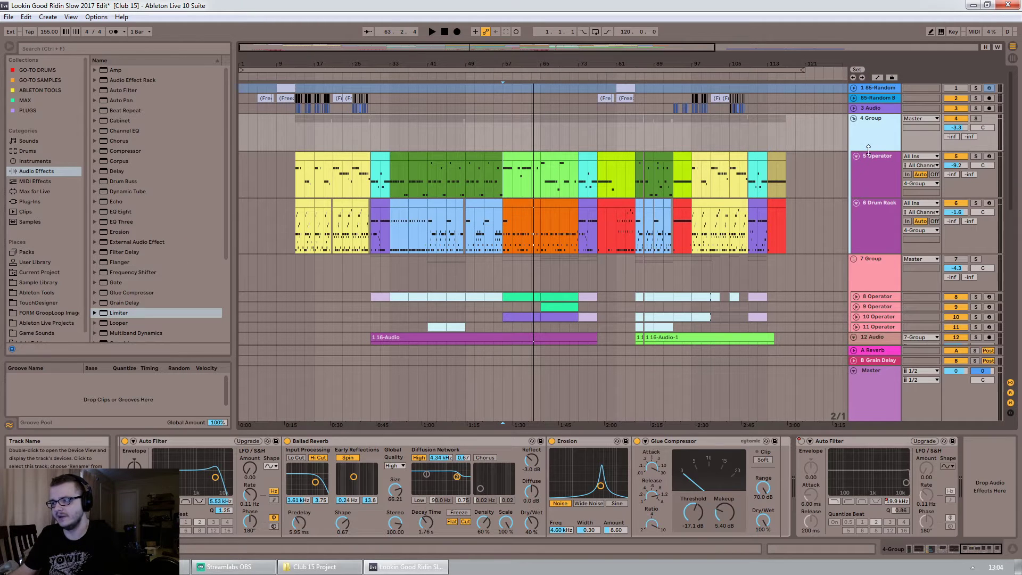
scroll(545, 186, down, 5)
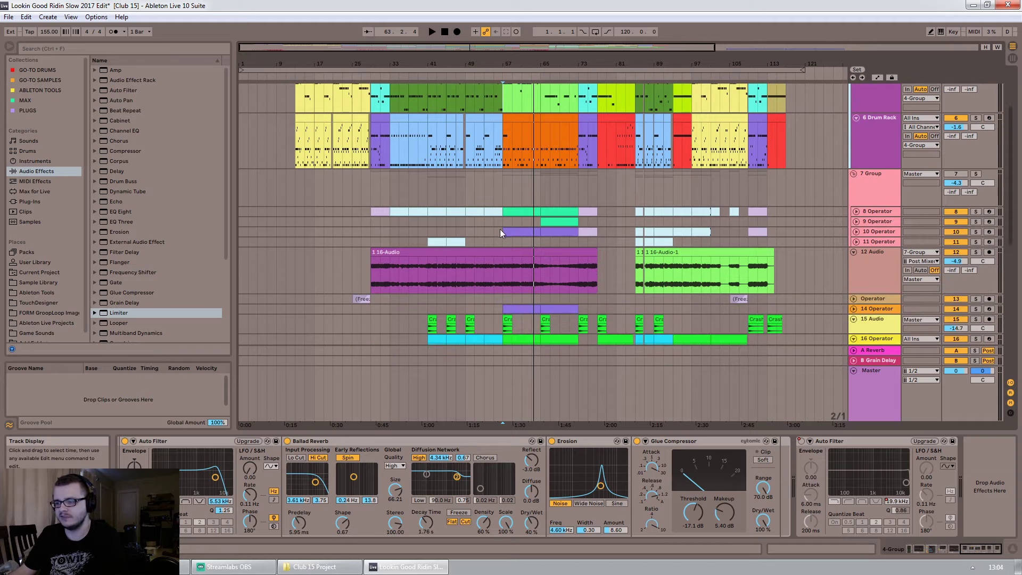
scroll(479, 212, down, 2)
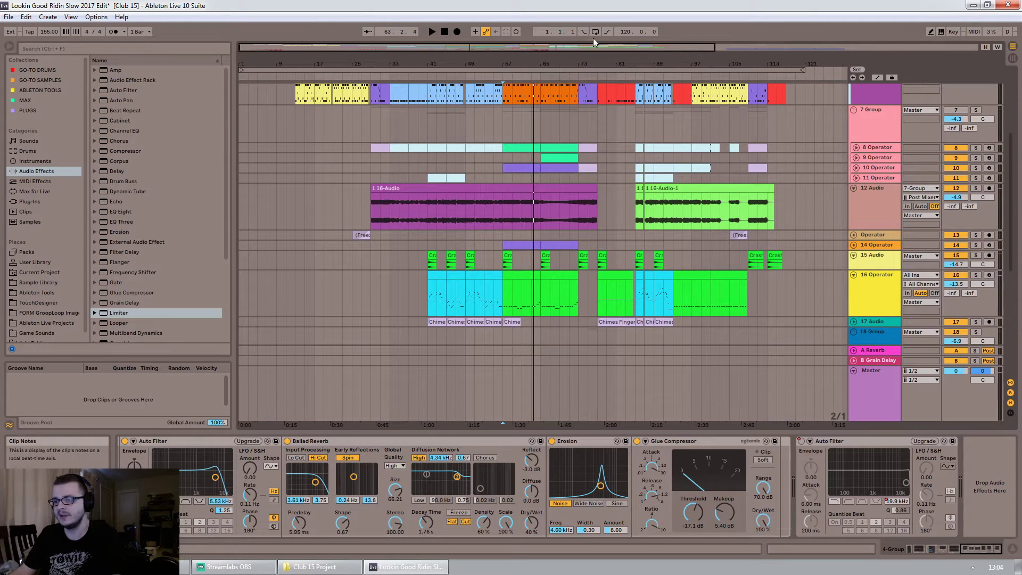
drag(597, 48, 605, 42)
scroll(598, 160, up, 3)
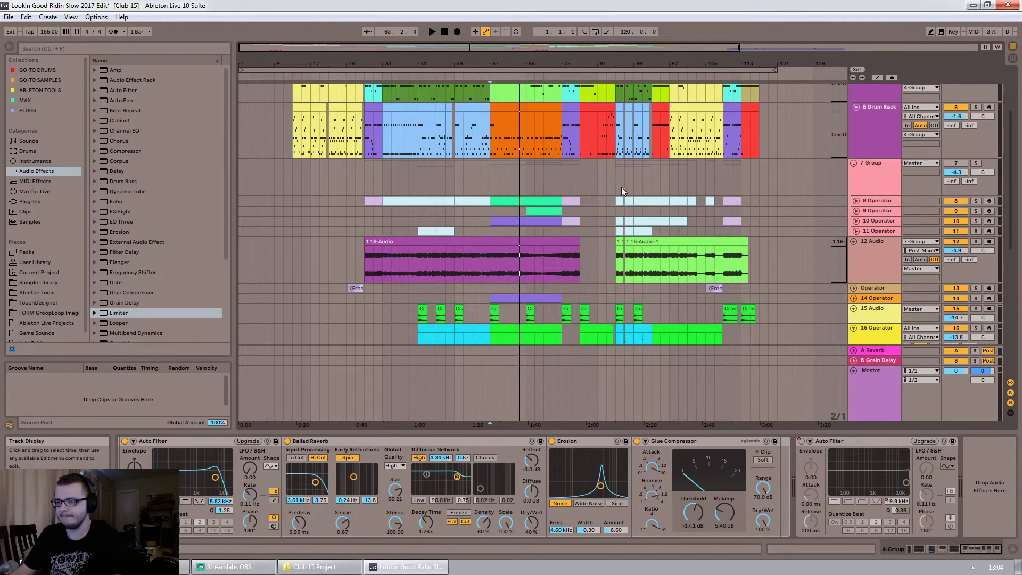
scroll(621, 190, up, 2)
drag(539, 46, 512, 215)
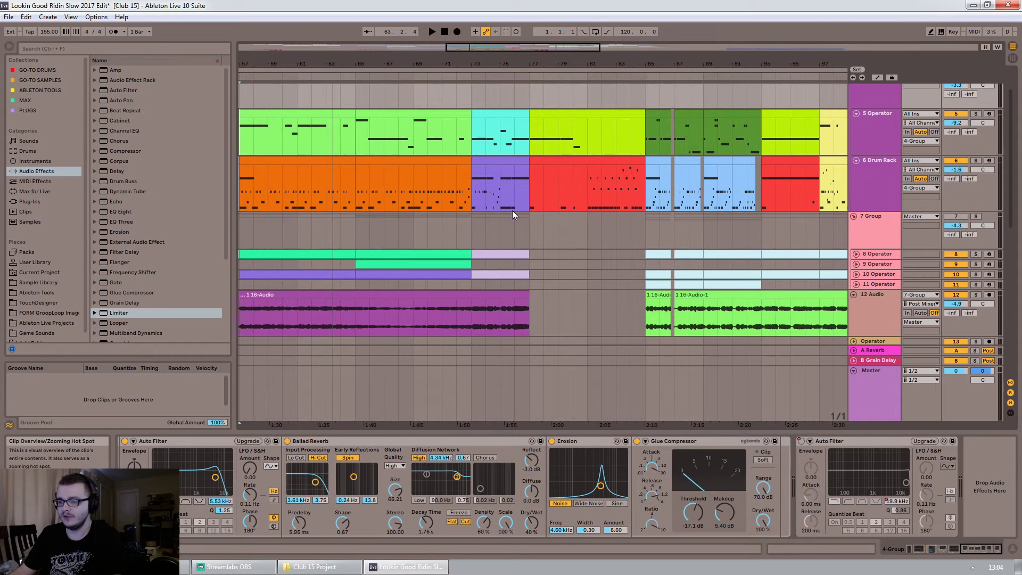
click(455, 208)
click(544, 183)
click(586, 181)
key(space)
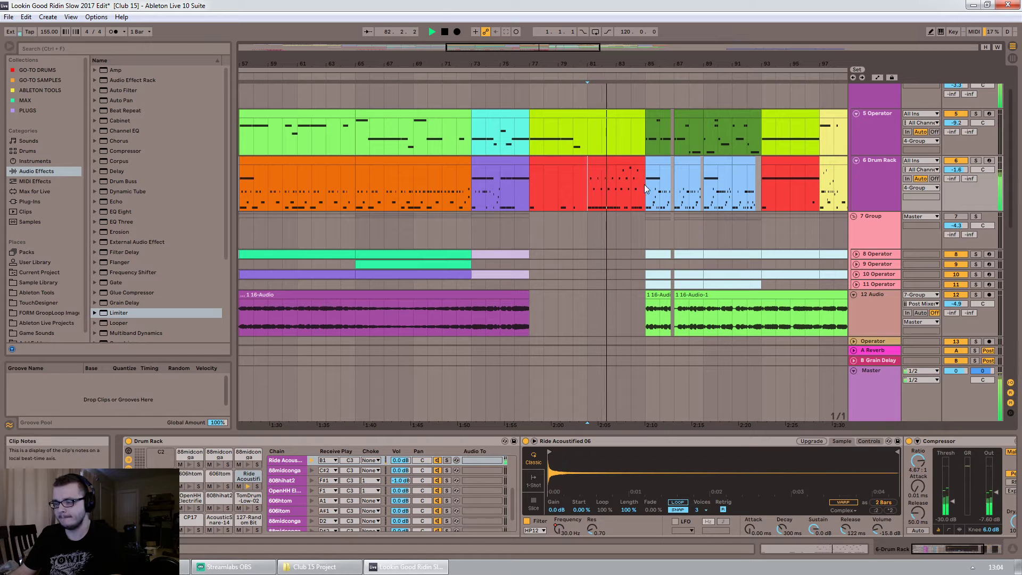
Listen from bar 85 with the 4 Group track's effects shown, focusing on the gap between the drum clips
click(669, 206)
click(876, 93)
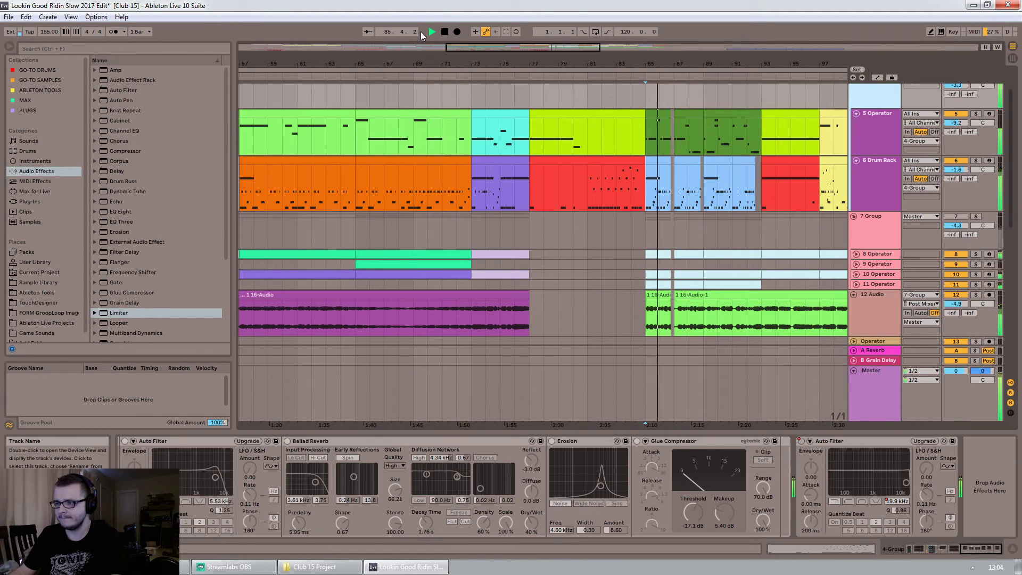
drag(551, 43, 556, 213)
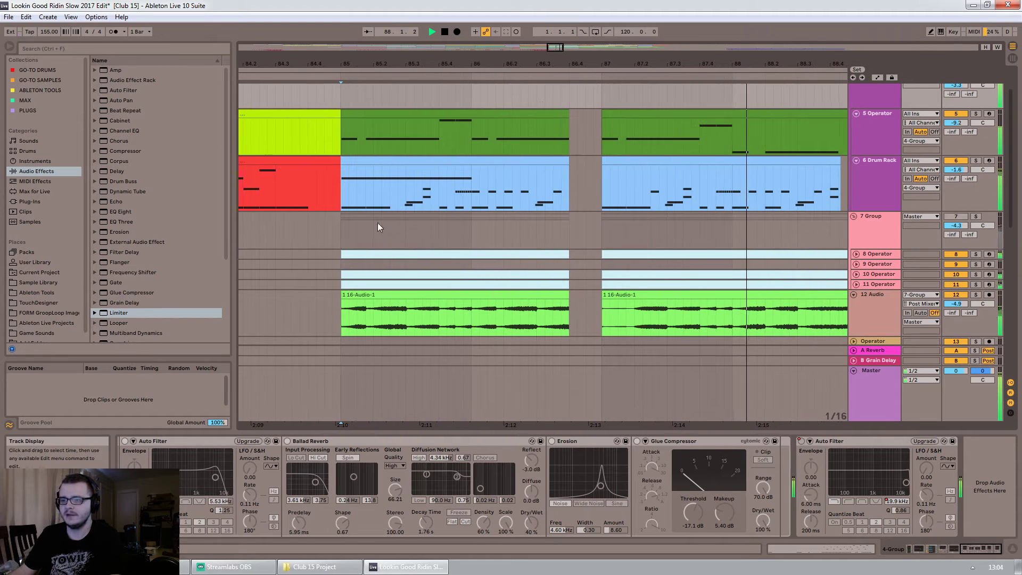
click(337, 190)
Select the 6 Drum Rack clip at bar 85 and examine the BD7575 kick's Saturator and EQ Eight
click(866, 185)
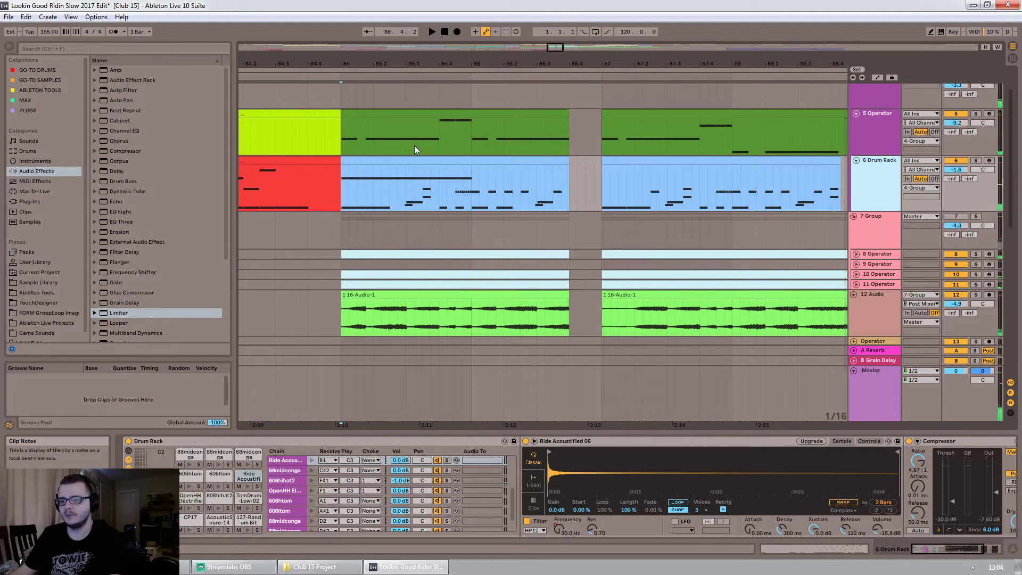
click(415, 161)
drag(968, 552, 937, 549)
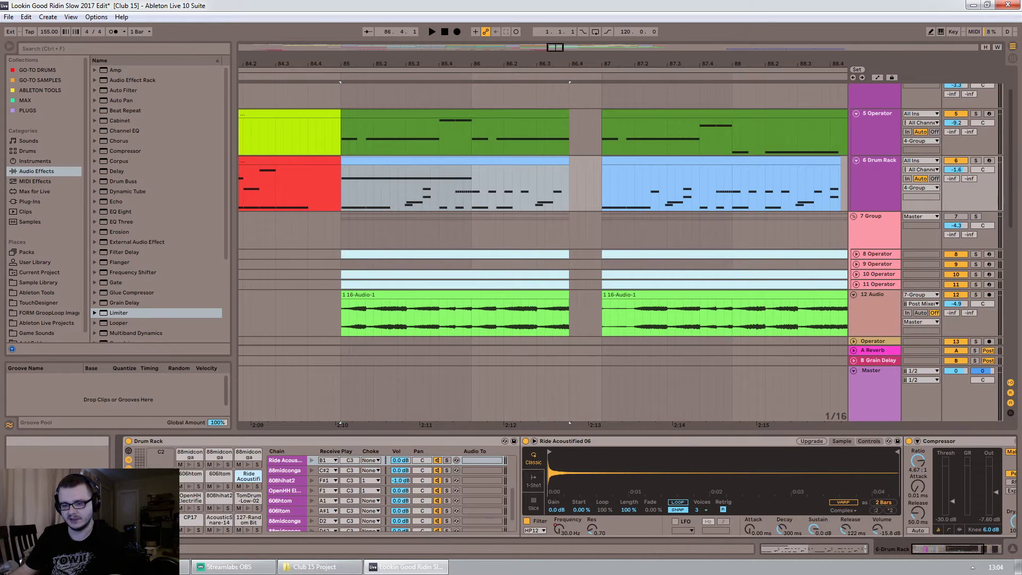
click(161, 518)
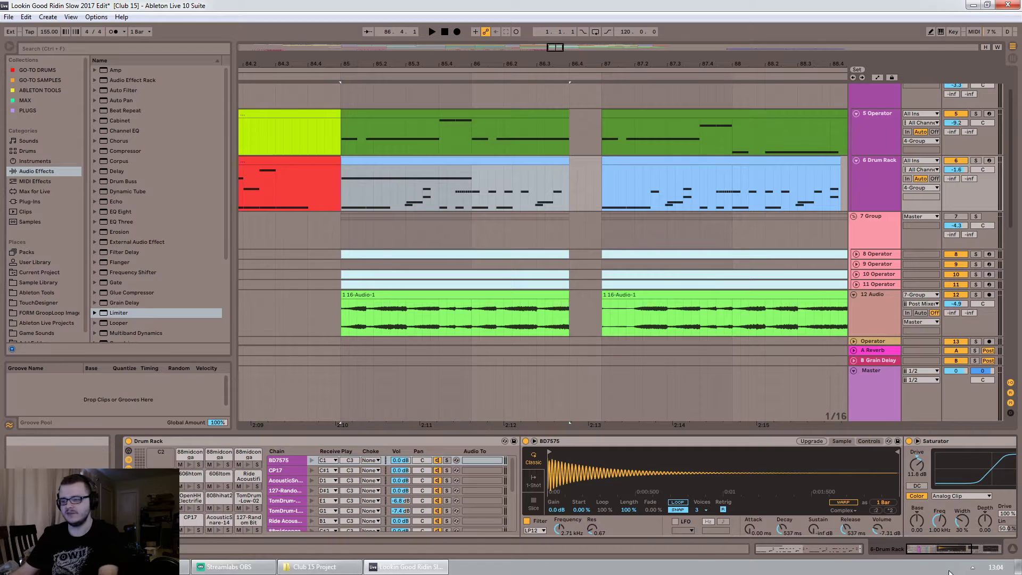
drag(954, 547, 1011, 558)
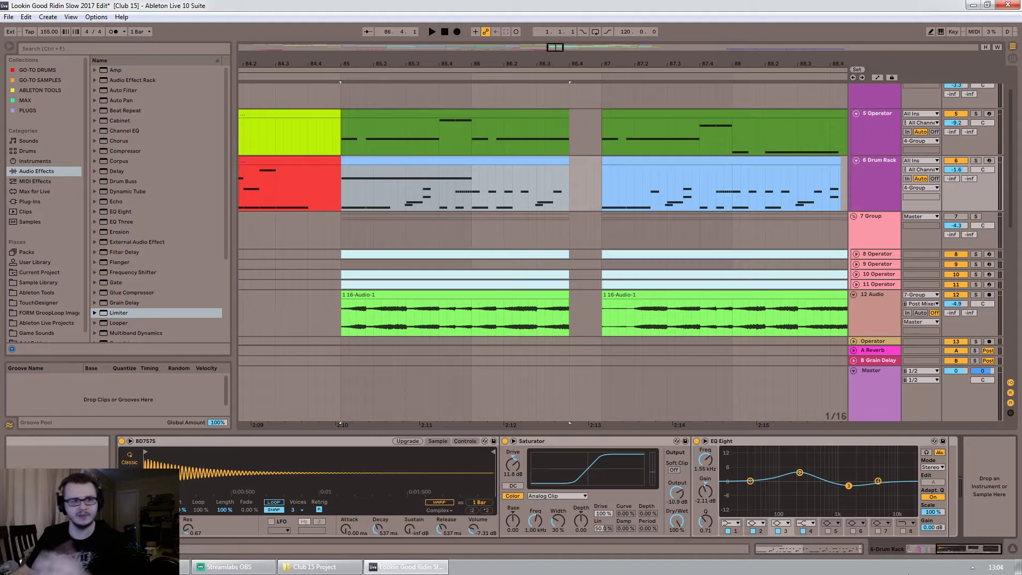
Return the start position to bar 13 on the 4 Group track and fold the 5 Operator and 6 Drum Rack tracks
drag(557, 50, 557, 11)
scroll(383, 160, up, 1)
scroll(266, 191, up, 1)
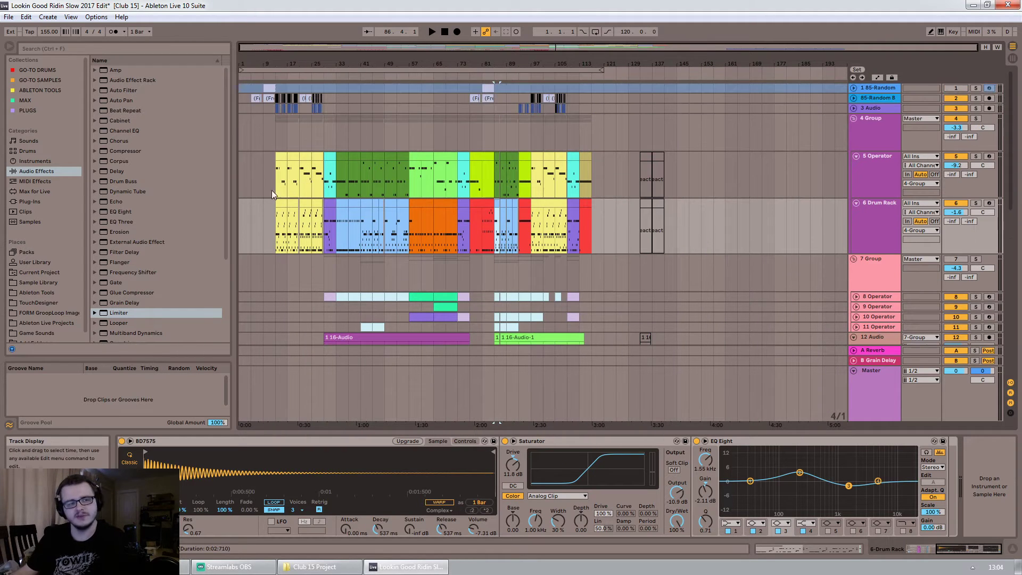
click(269, 117)
drag(260, 47, 260, 76)
click(856, 155)
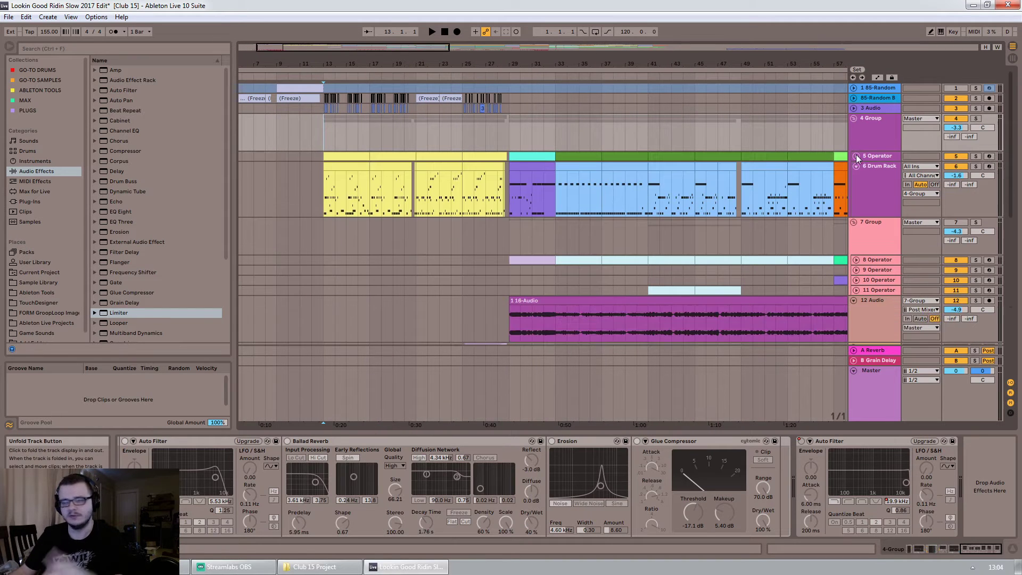
click(855, 167)
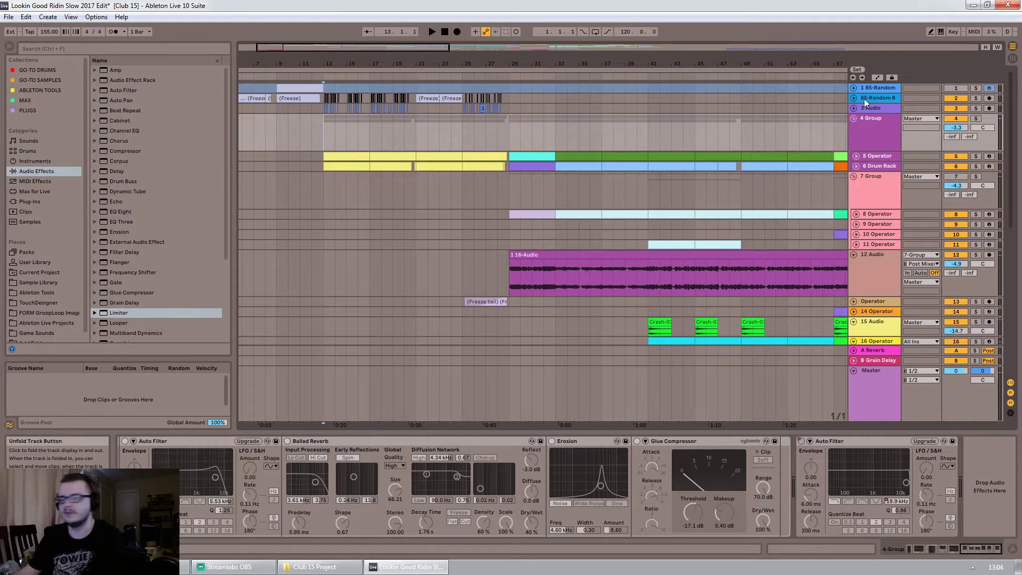
Solo the 7 Group track and start playback from bar 29 with the 8 Operator track's devices shown
click(854, 193)
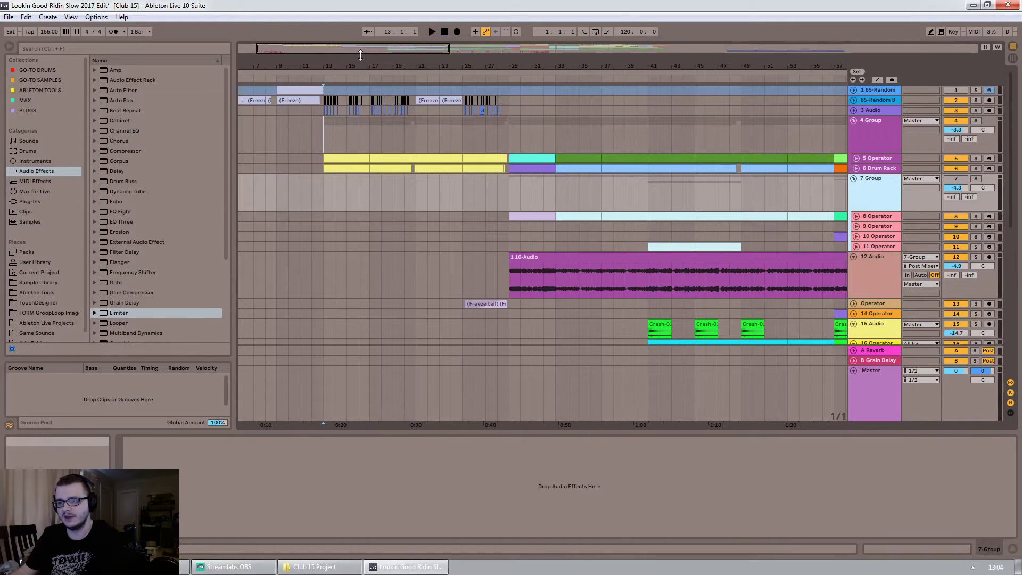
drag(352, 52, 352, 75)
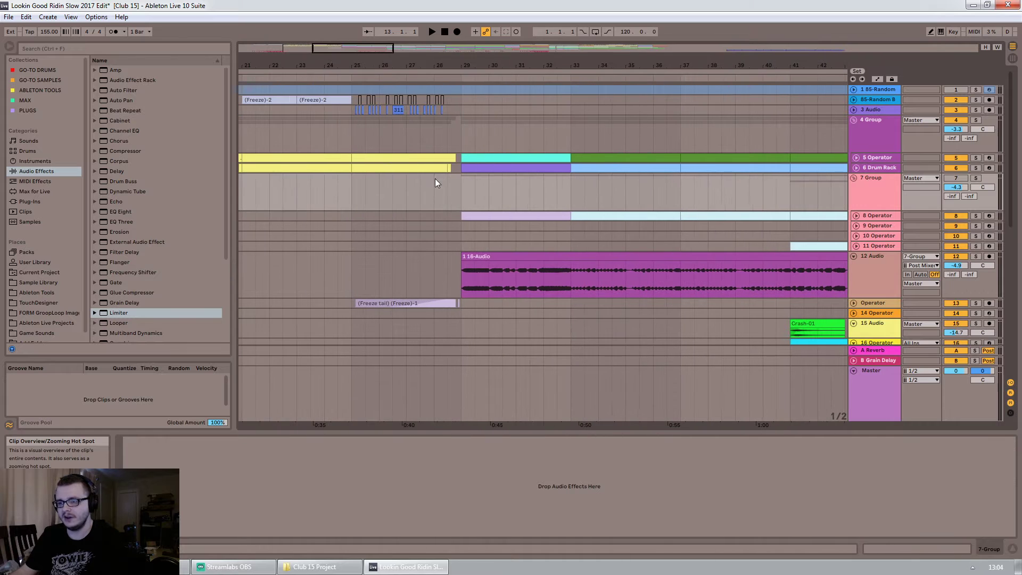
click(867, 218)
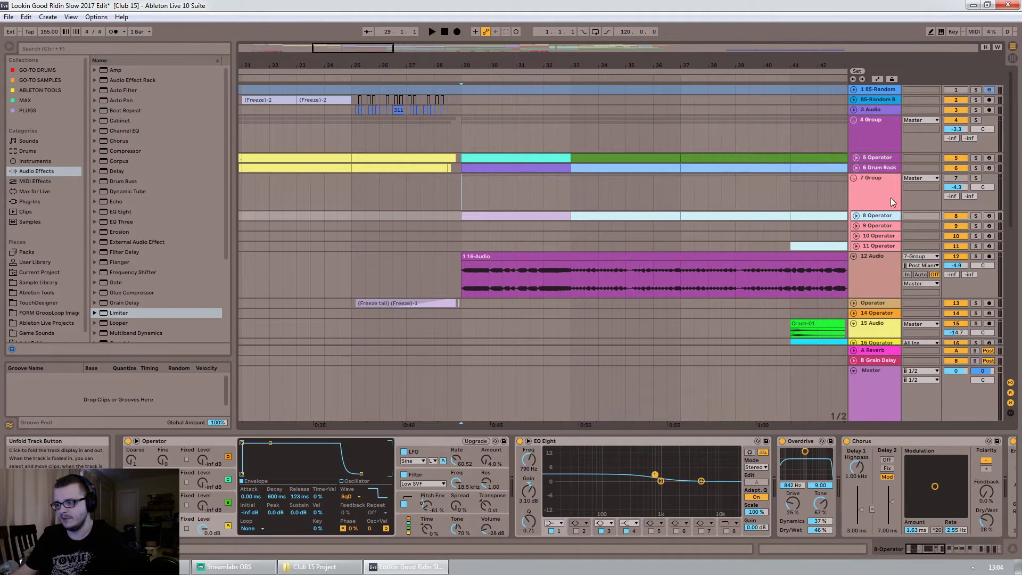
click(978, 179)
key(space)
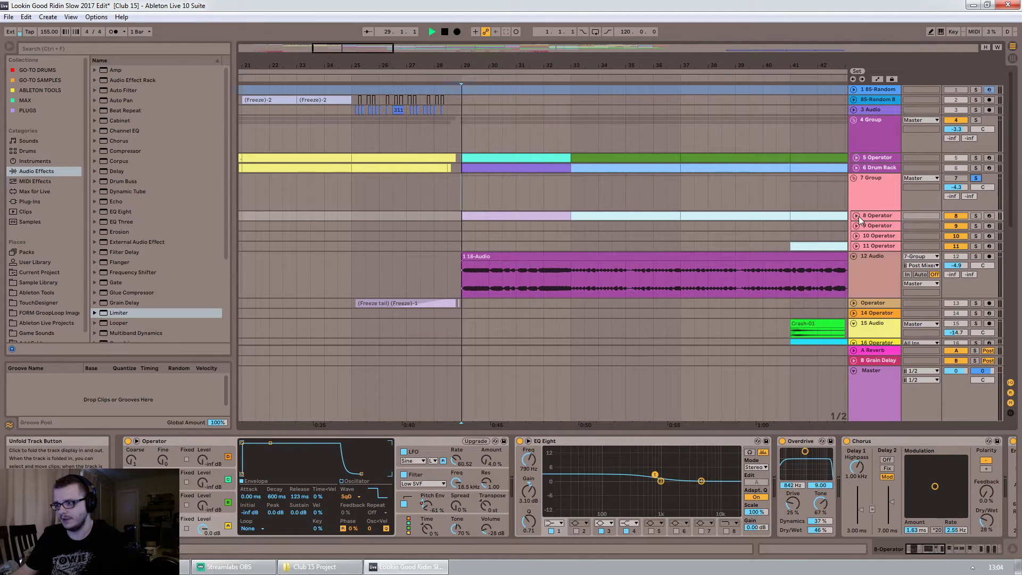
Unfold the 8 Operator track and examine its device chain through to the final Compressors and Utility
click(857, 215)
click(870, 201)
click(871, 221)
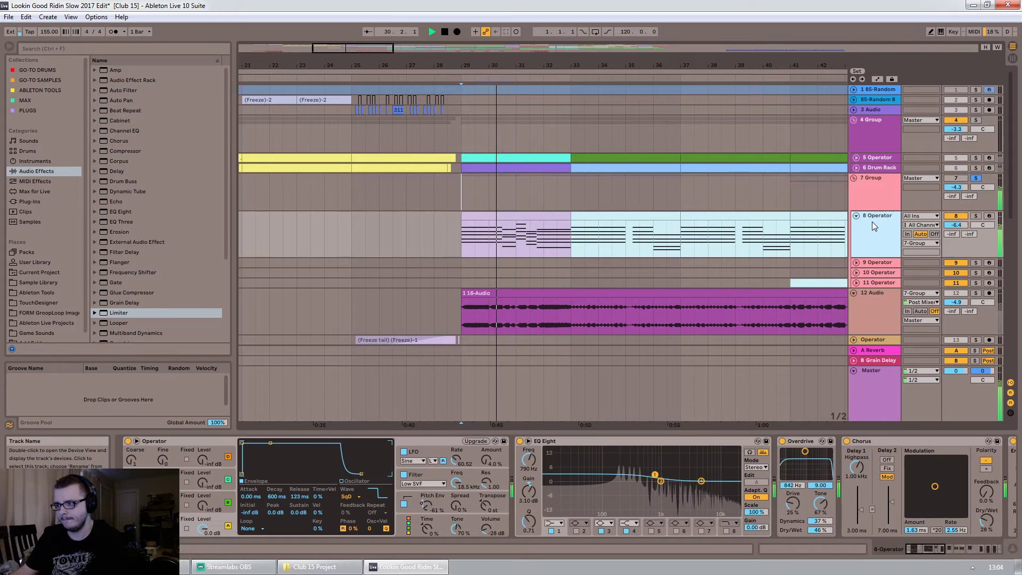
drag(941, 552, 1005, 559)
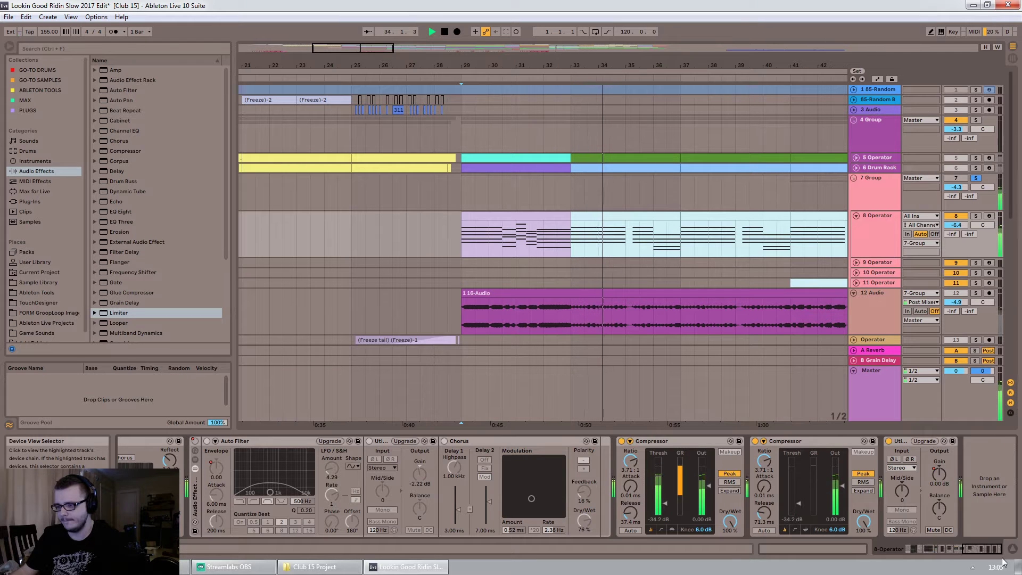
Show the first Compressor's transfer curve and listen to the 8 Operator part from bars 29 and 33
click(663, 529)
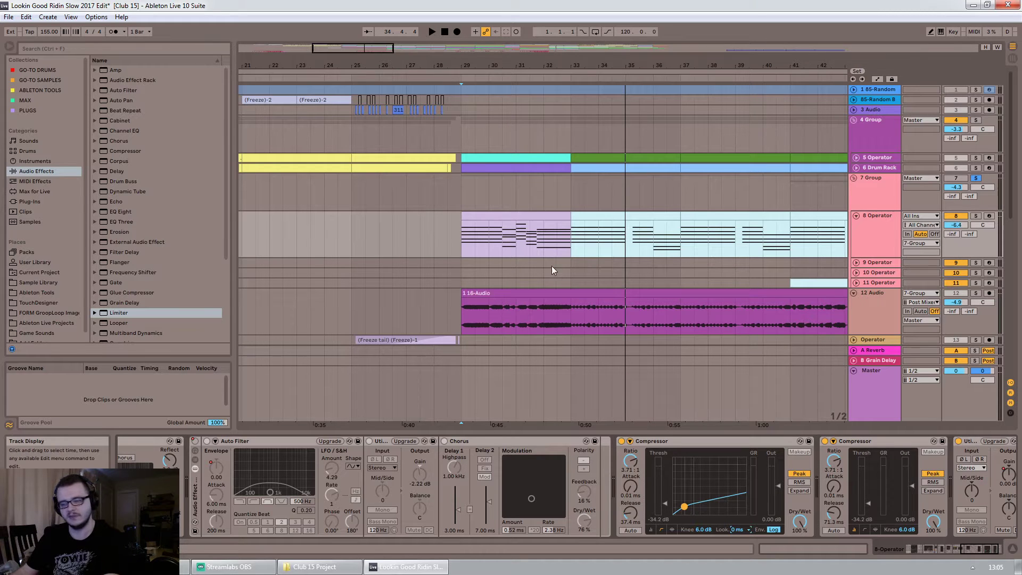
key(space)
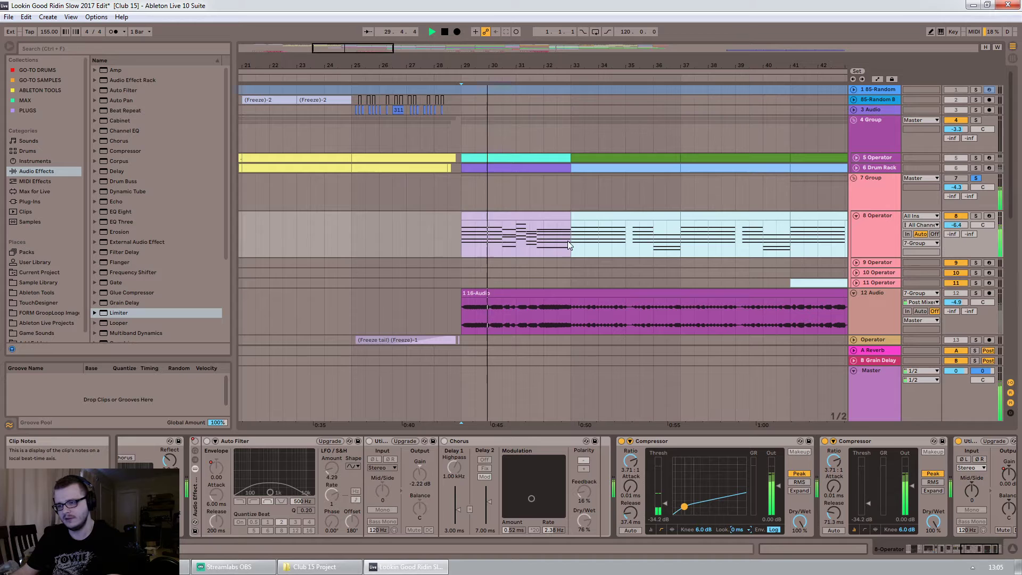
click(568, 245)
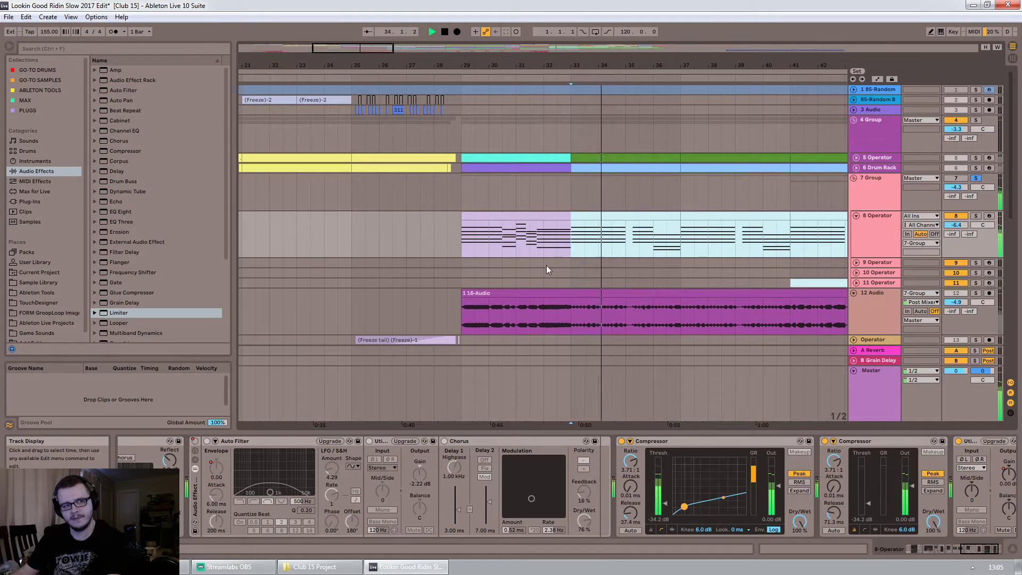
Audition the first Compressor's lookahead at 10 ms on the 8 Operator track and return it to 0 ms
key(space)
click(737, 529)
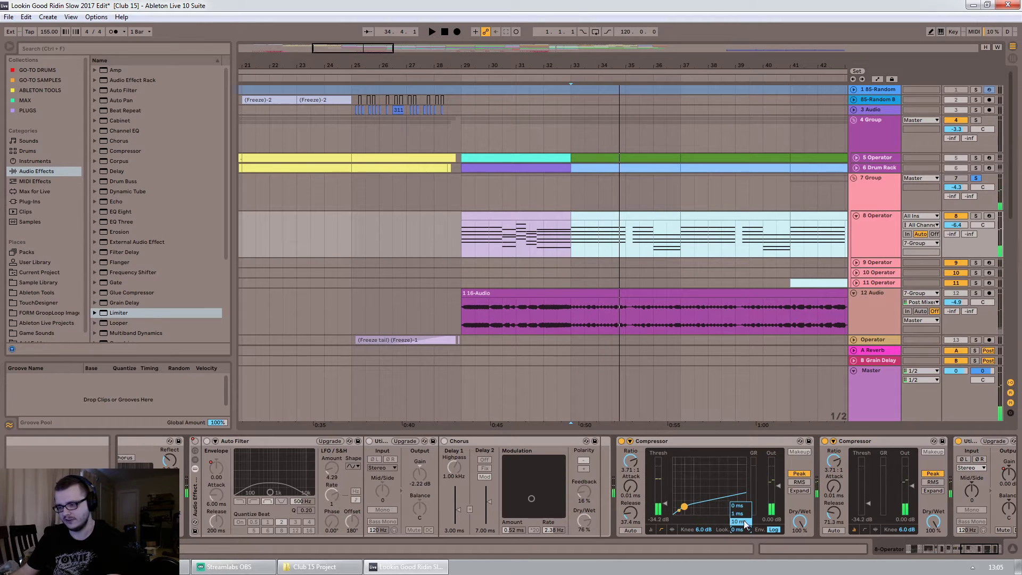
click(740, 522)
key(space)
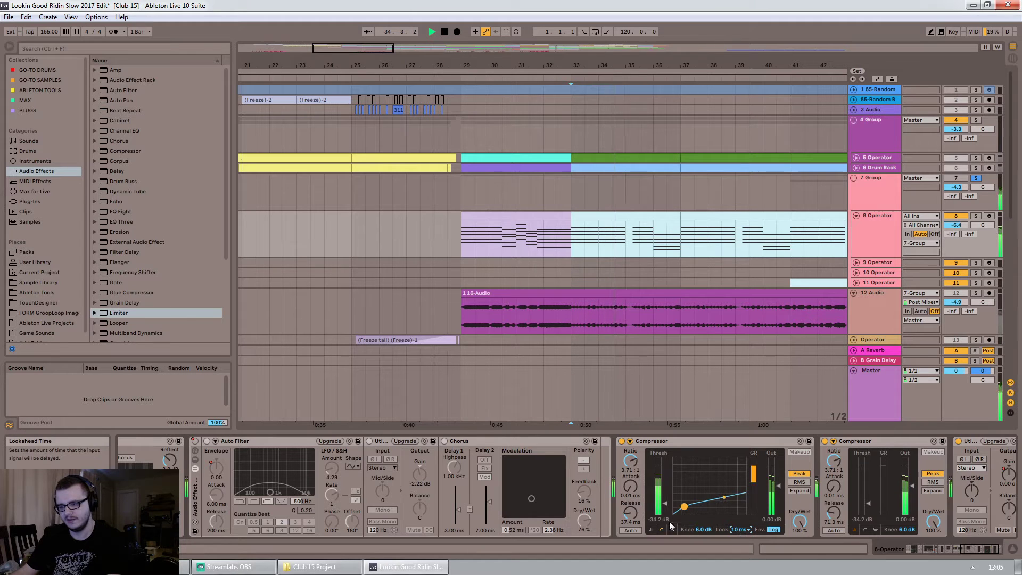
key(space)
click(738, 529)
click(737, 505)
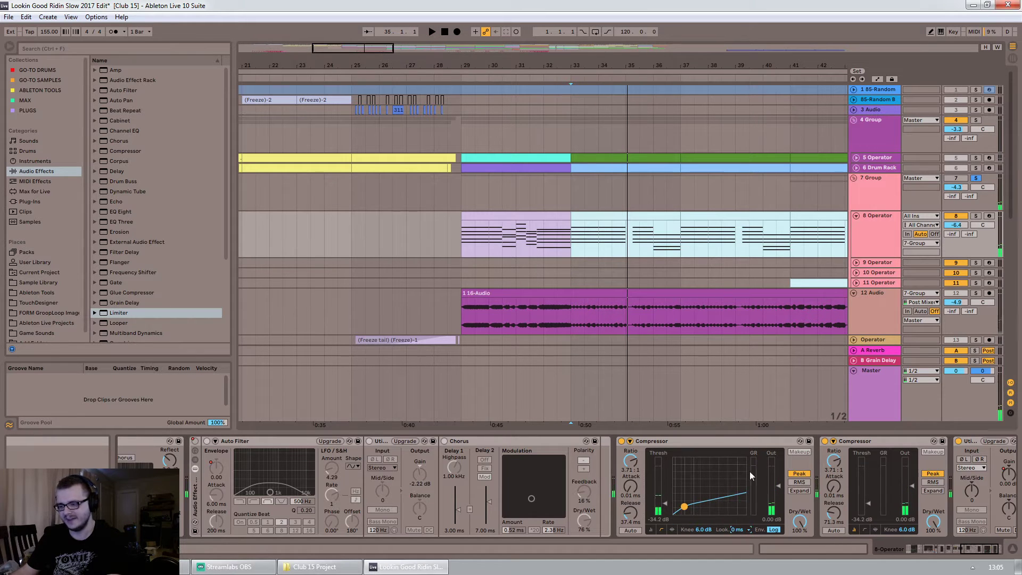
Set the start position to bar 29 on the 7 Group track, clear its solo and play the full mix
click(967, 551)
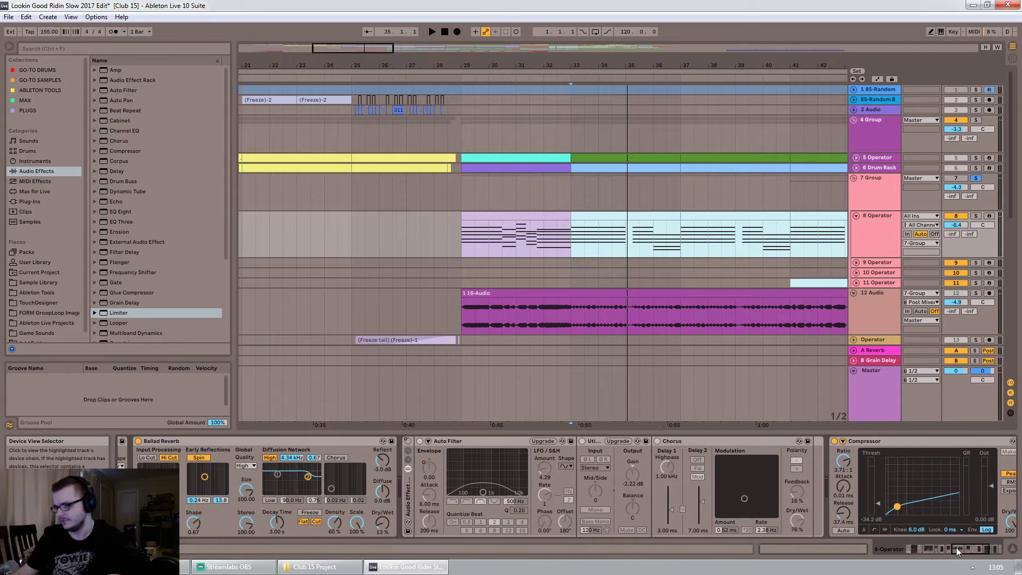
click(465, 191)
drag(355, 49, 612, 47)
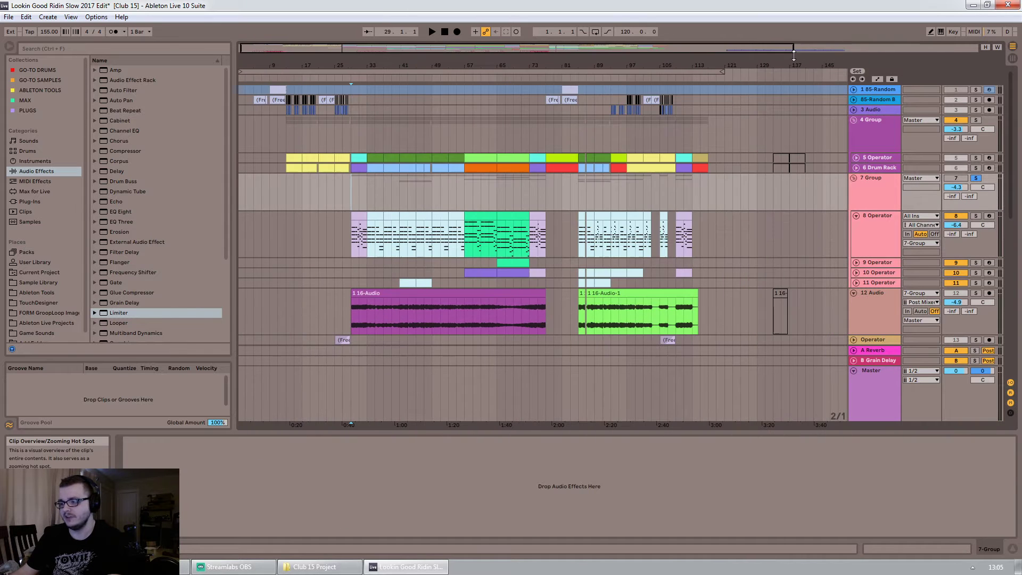
click(976, 178)
key(space)
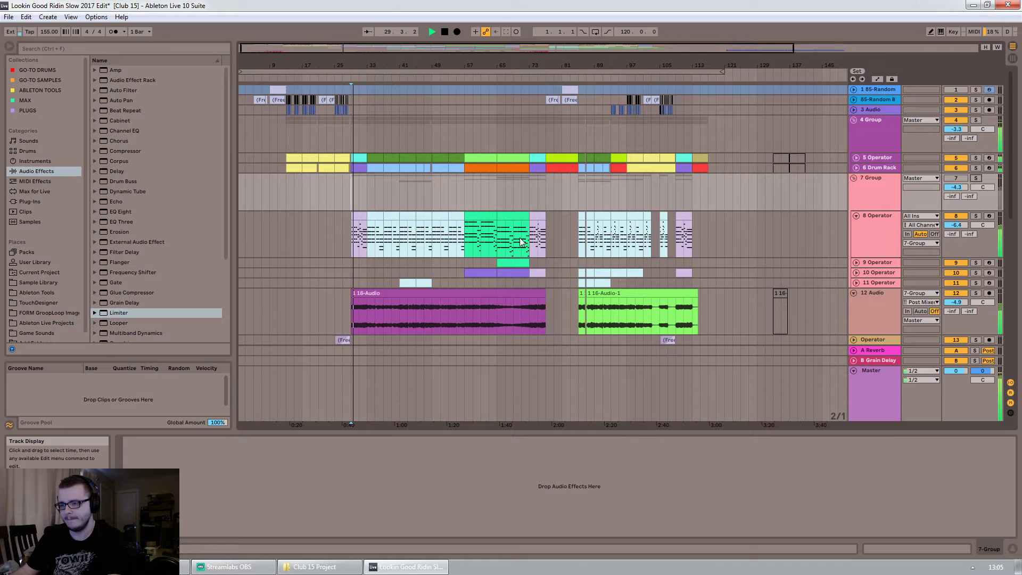
Show the 8 Operator track's devices and review the Operator, EQ Eight and Overdrive during playback before stopping
click(889, 223)
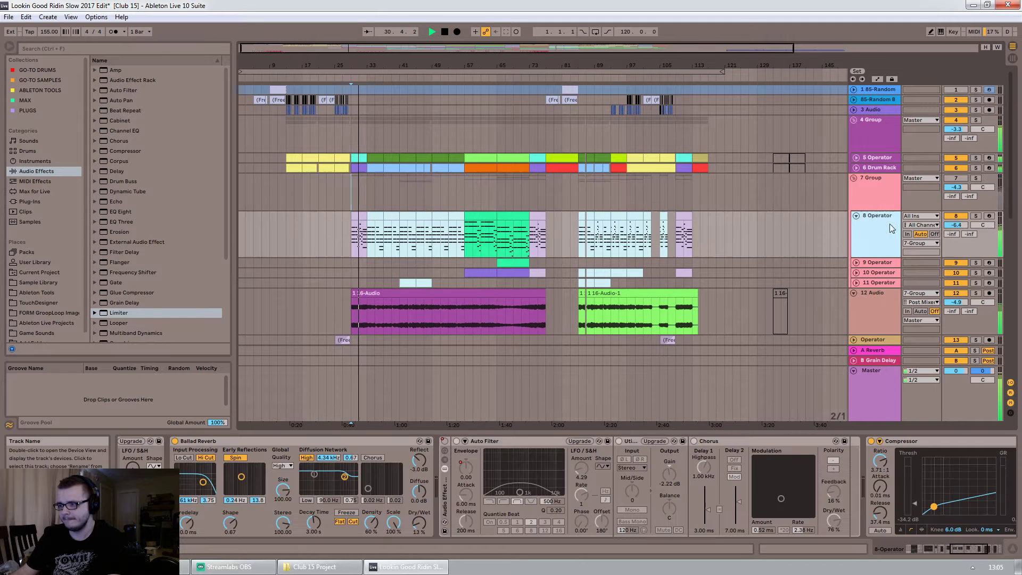
drag(959, 550, 926, 550)
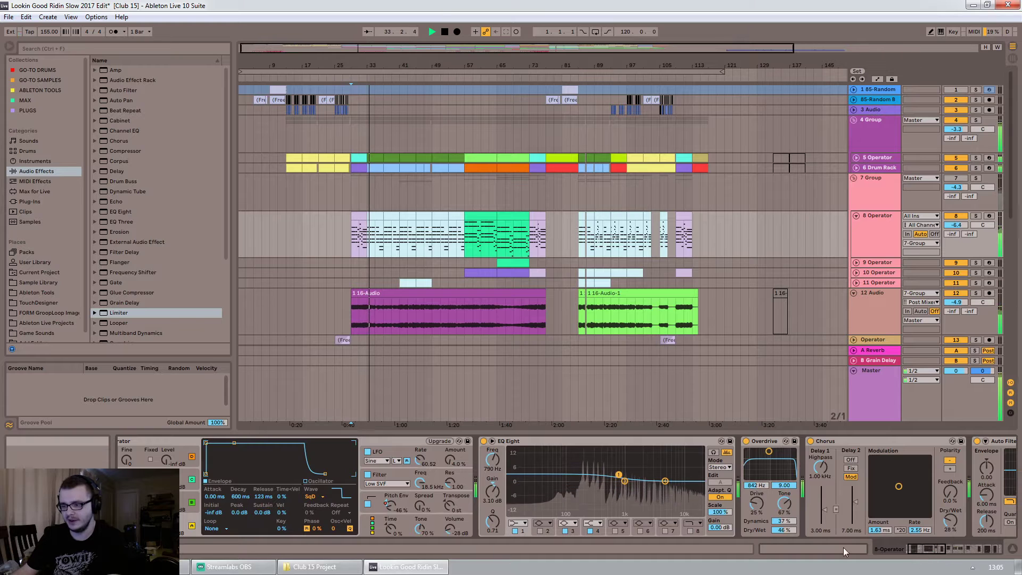
drag(929, 552, 953, 554)
key(space)
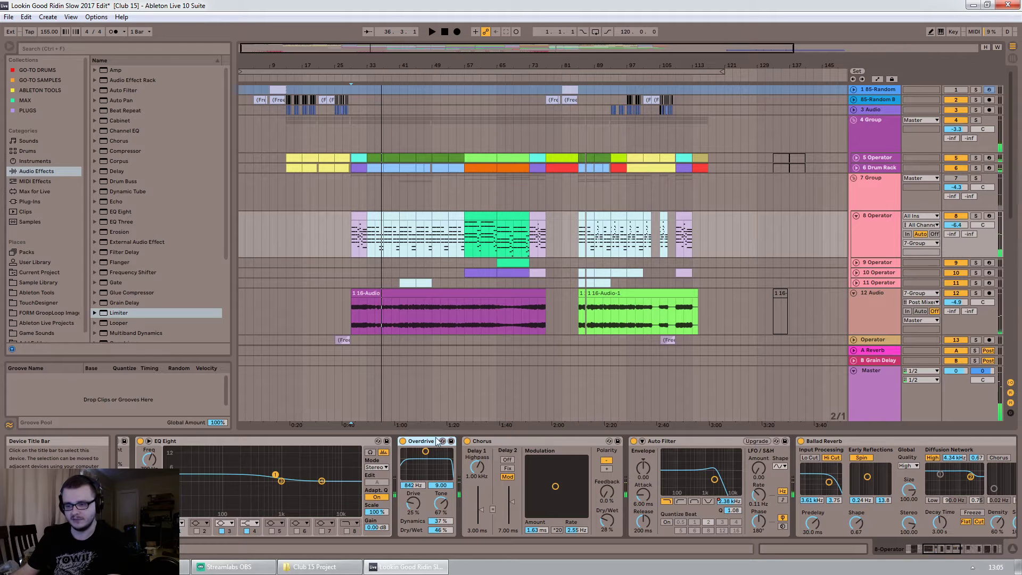
Examine the 8 Operator track's Chorus, Overdrive and Ballad Reverb, continuing through to the final Compressors and Utility
click(512, 443)
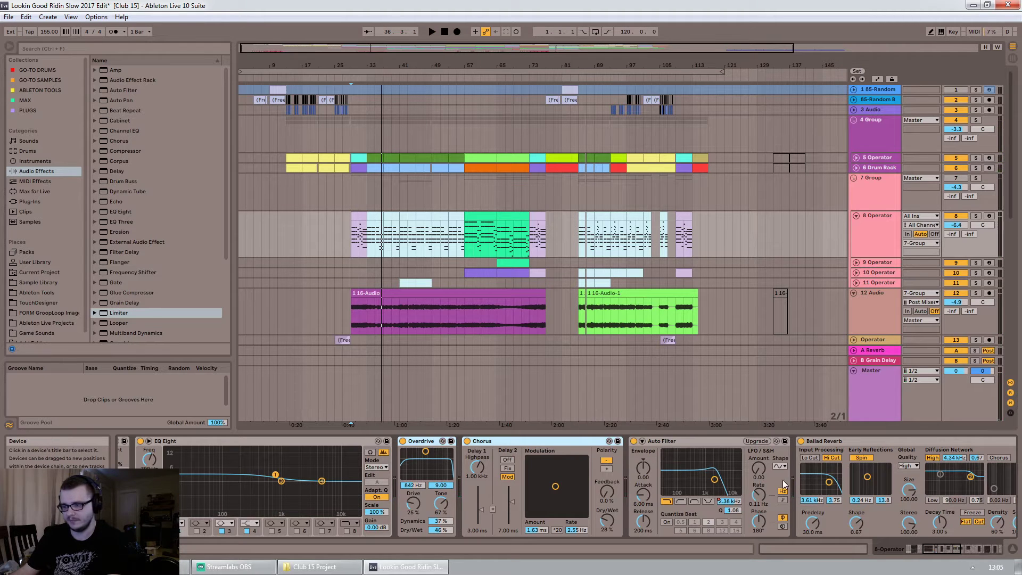
click(419, 449)
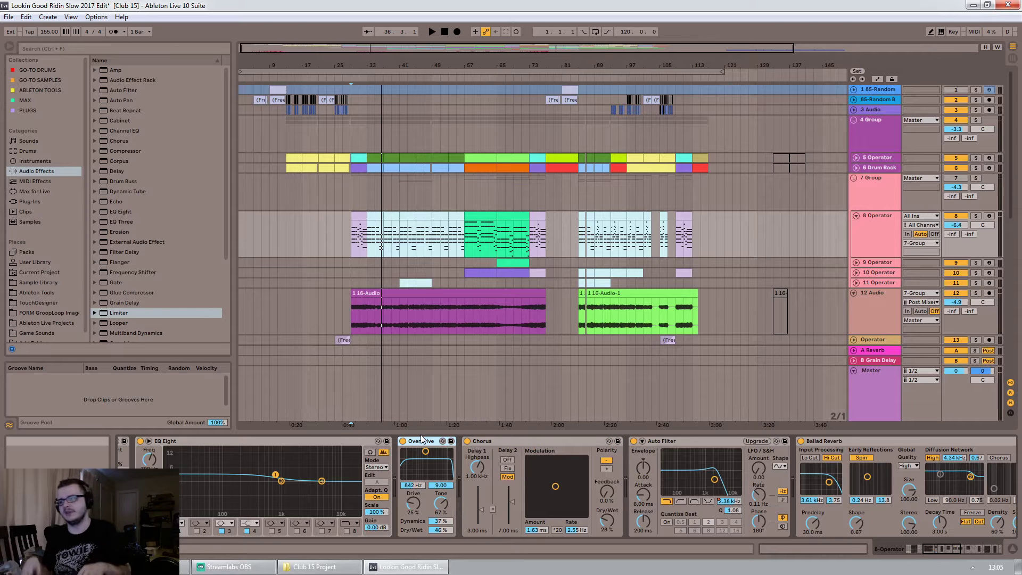
drag(932, 555, 960, 555)
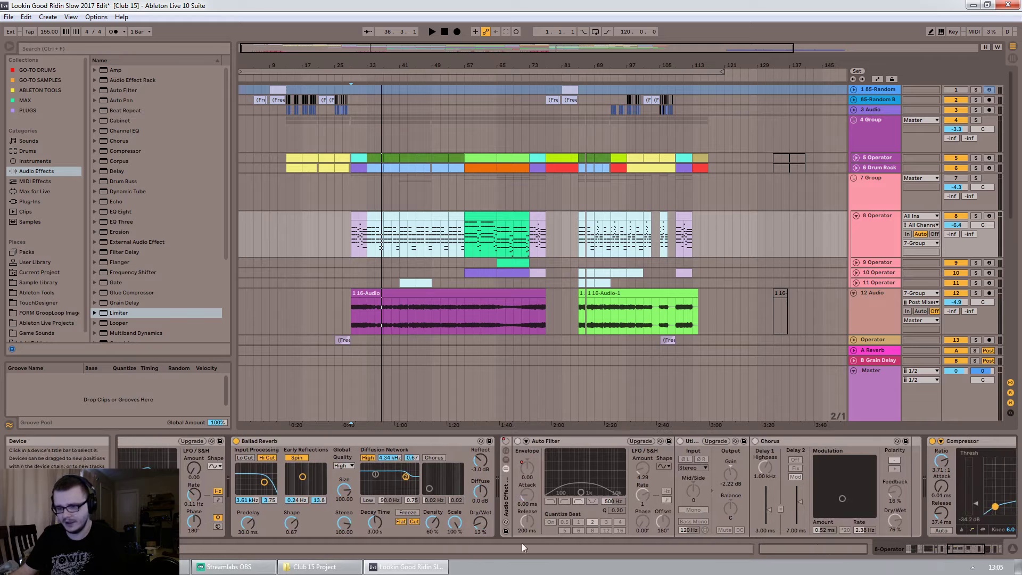
click(261, 446)
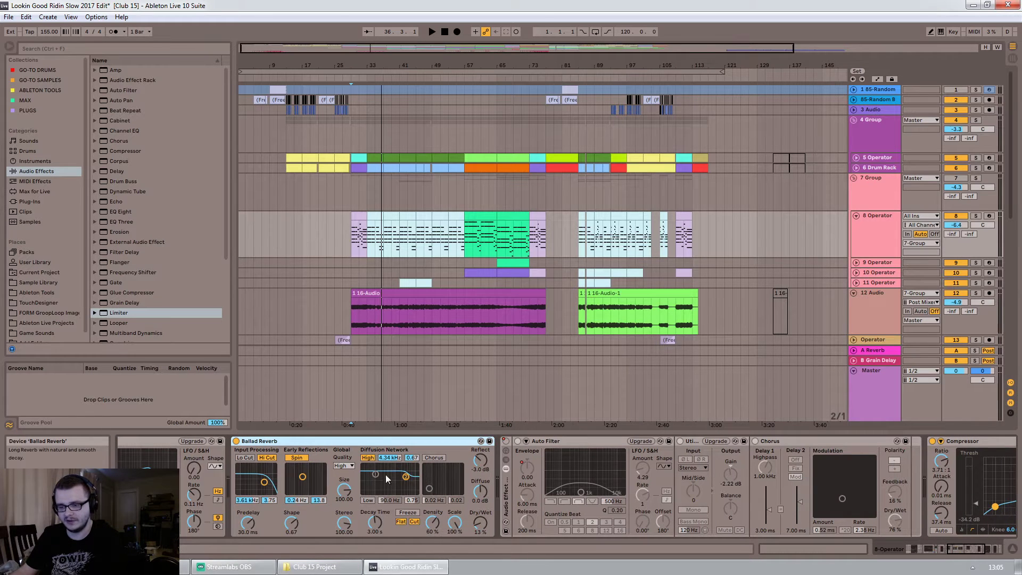
drag(957, 542, 977, 552)
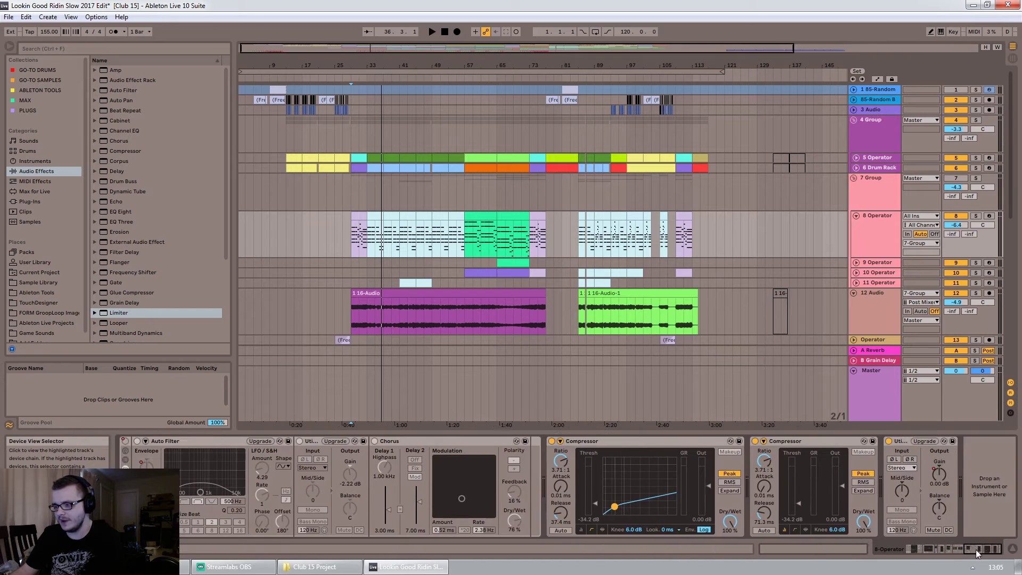
Inspect the devices on the A Reverb and B Grain Delay return tracks and on the 4 Group track
click(876, 350)
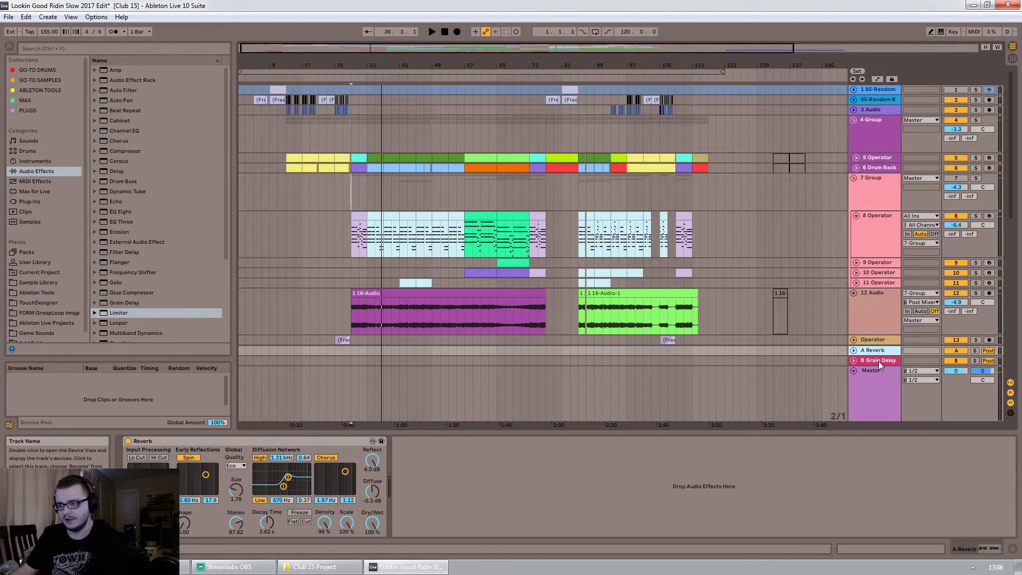
click(879, 361)
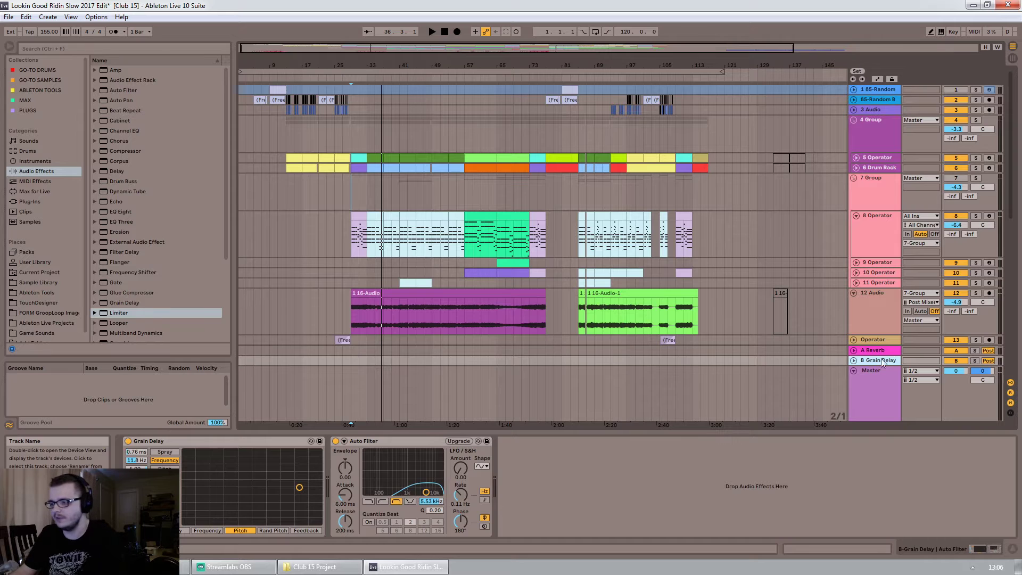
click(888, 128)
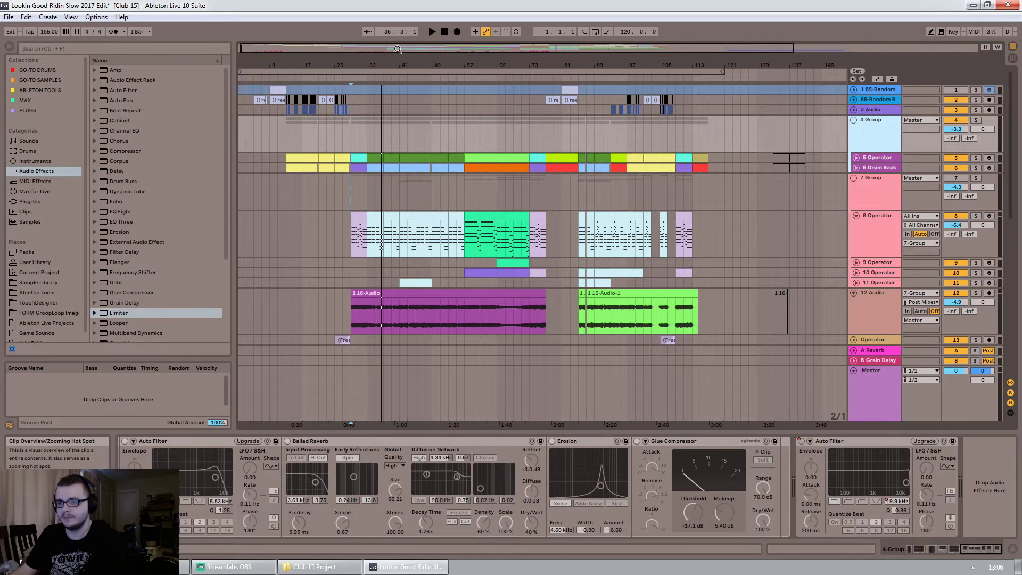
Show the start of the 8 Operator track's device chain and play the full mix from bar 33
drag(397, 49, 372, 77)
click(307, 184)
click(884, 244)
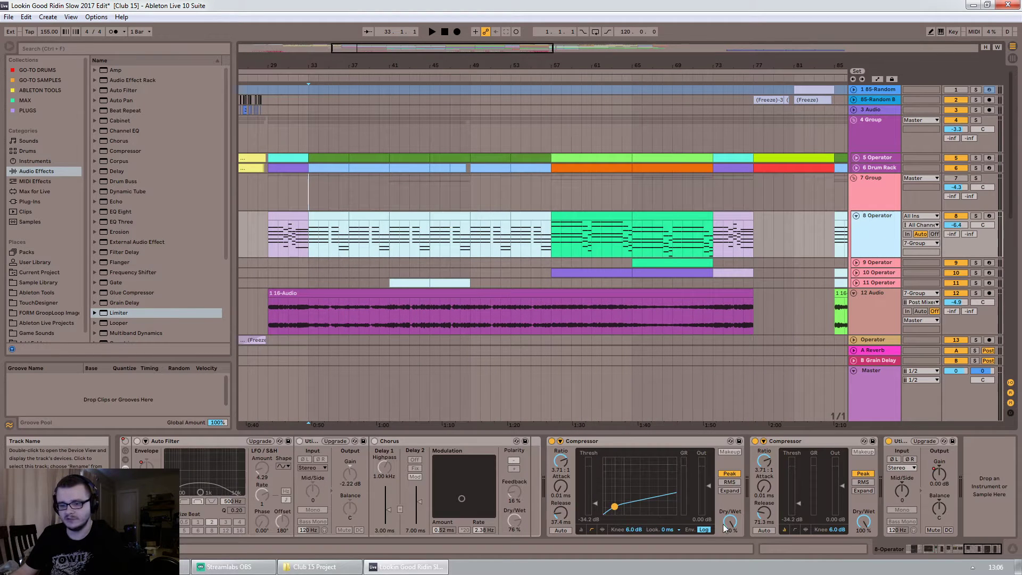
drag(968, 549, 240, 520)
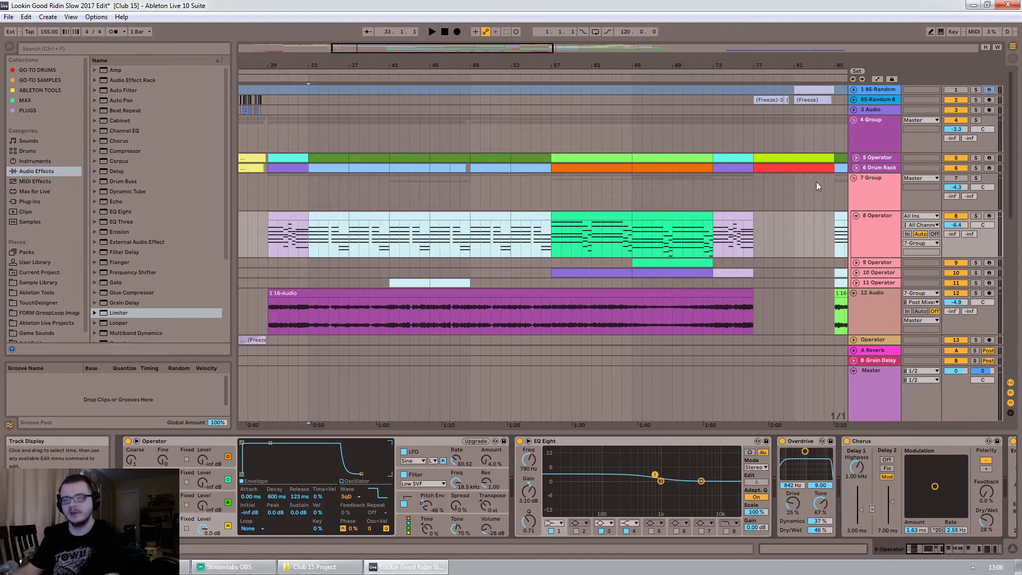
drag(400, 48, 400, 45)
key(space)
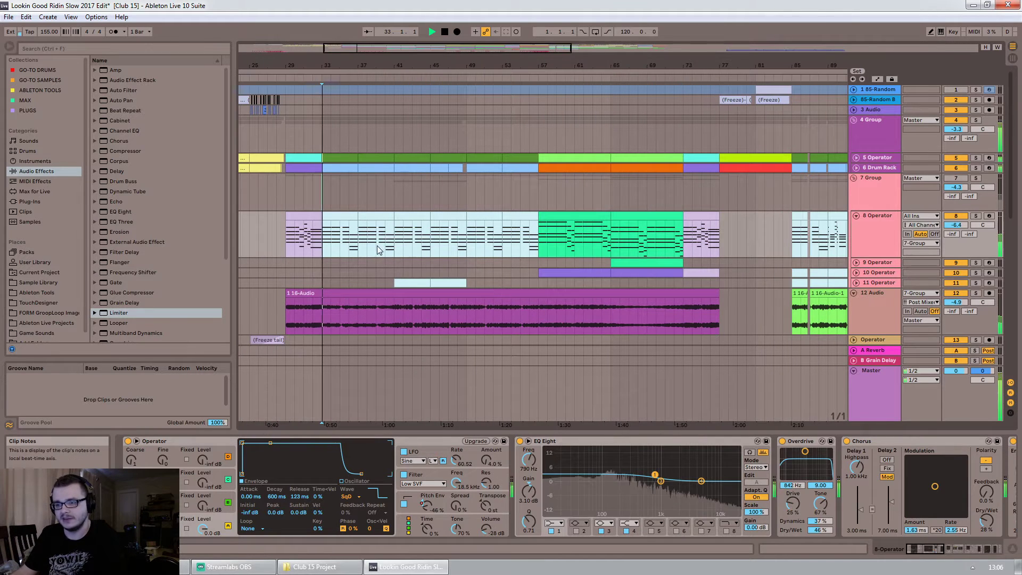
Unfold the 11 Operator track and solo it along with the 7 Group track to hear its part from bar 41
drag(410, 44, 362, 51)
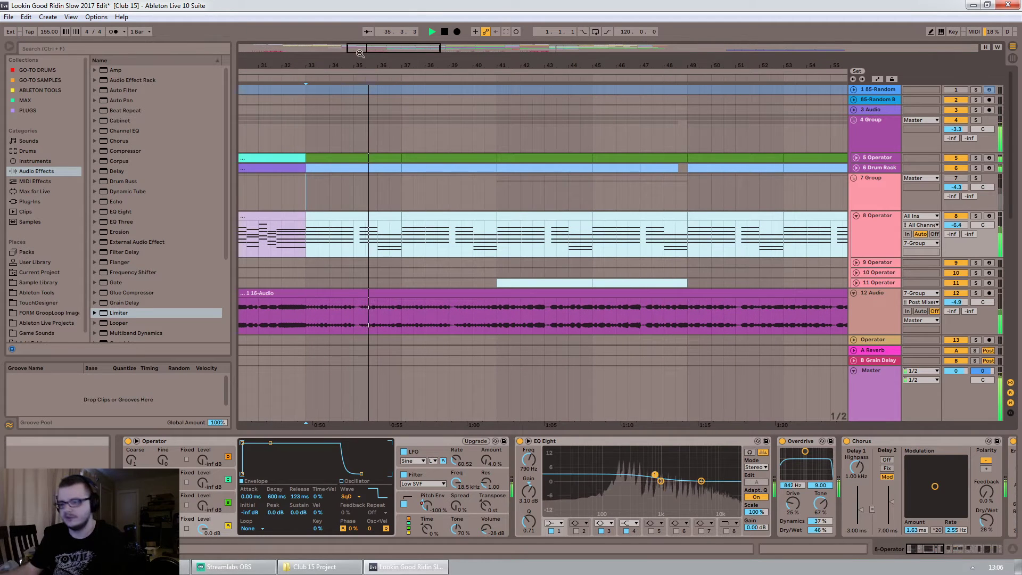
click(855, 283)
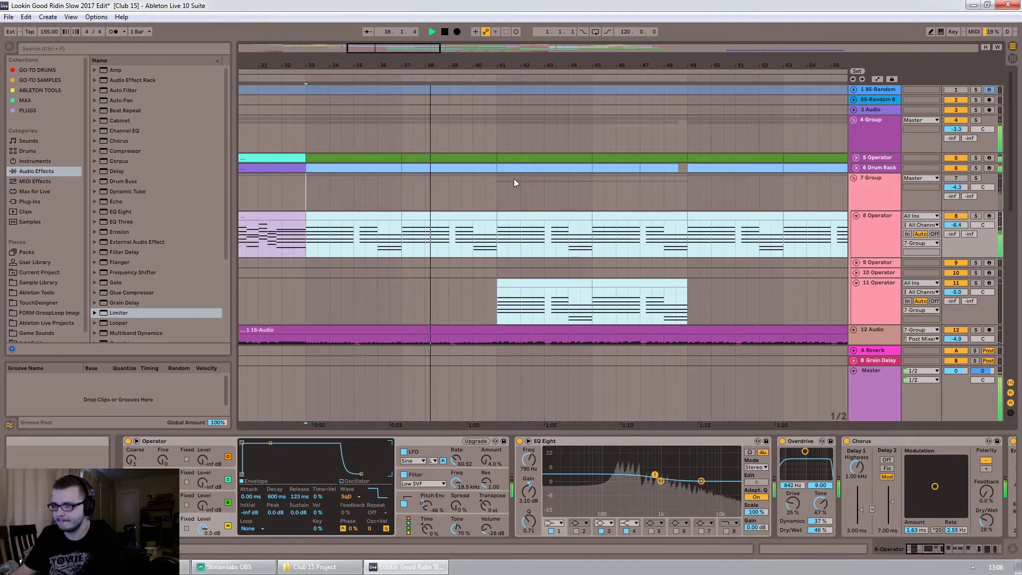
click(977, 283)
click(975, 178)
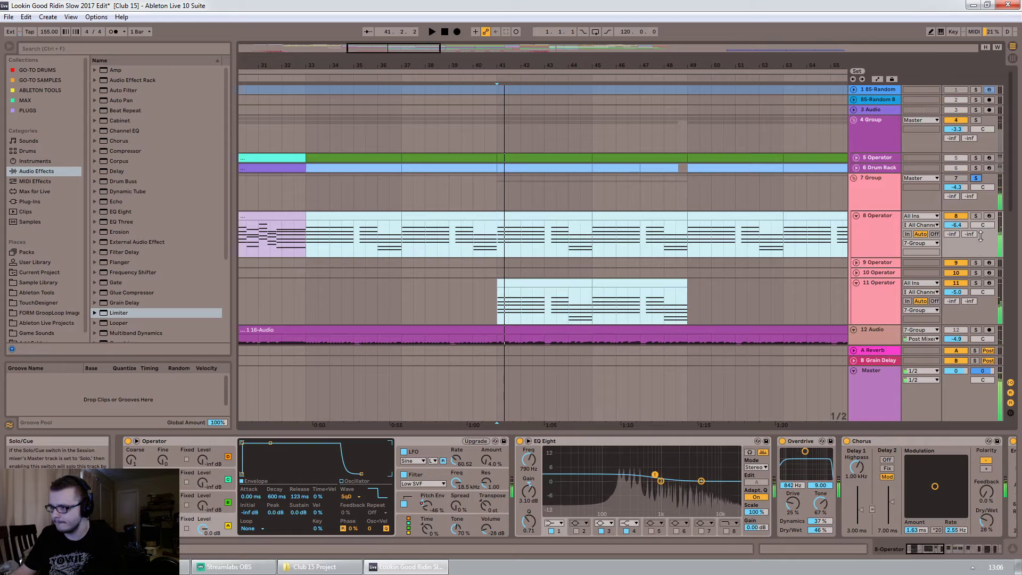
click(975, 283)
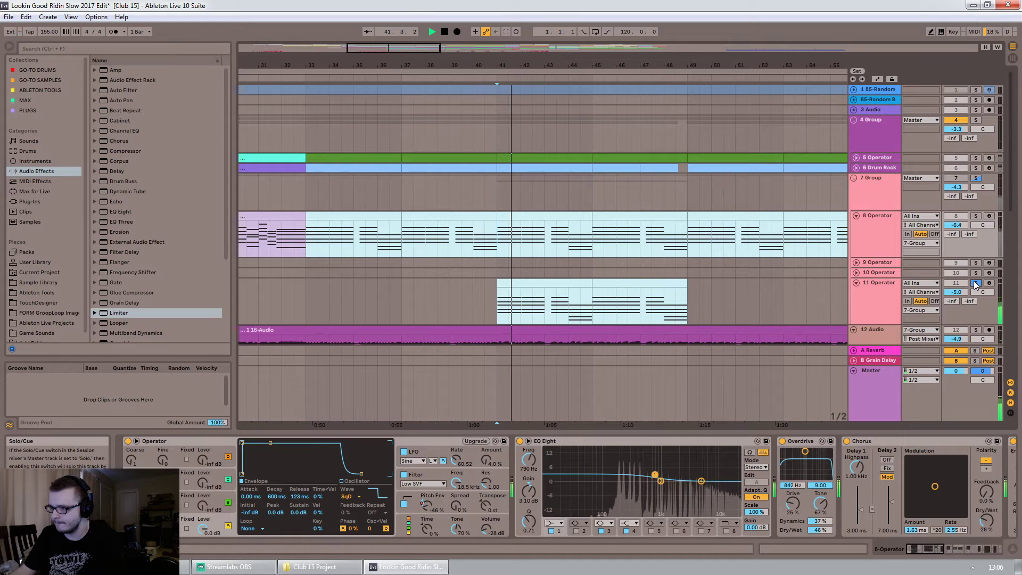
Clear the 11 Operator track's solo and leave only the 7 Group track soloed with playback stopped
click(961, 180)
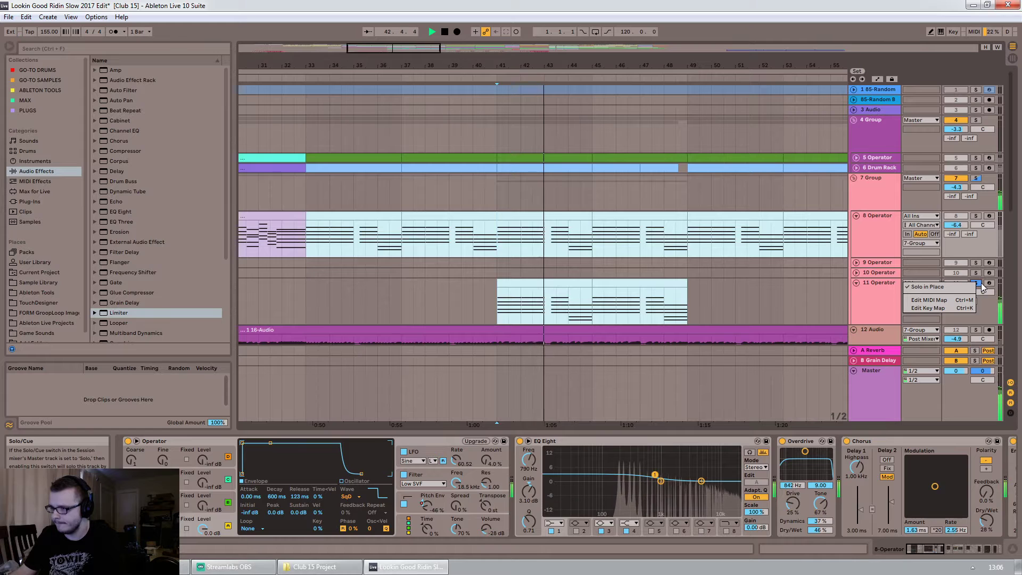
click(977, 283)
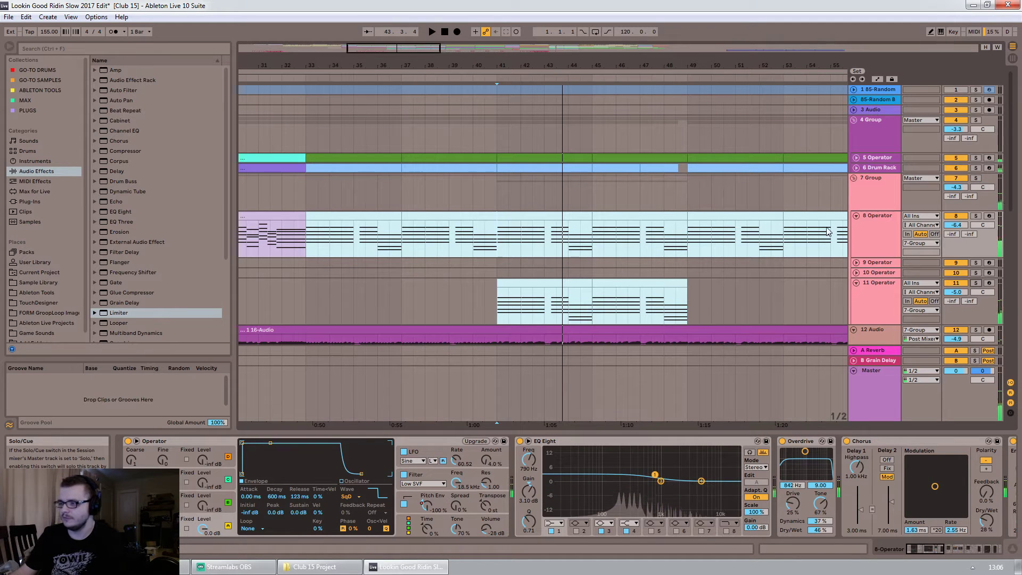
click(976, 179)
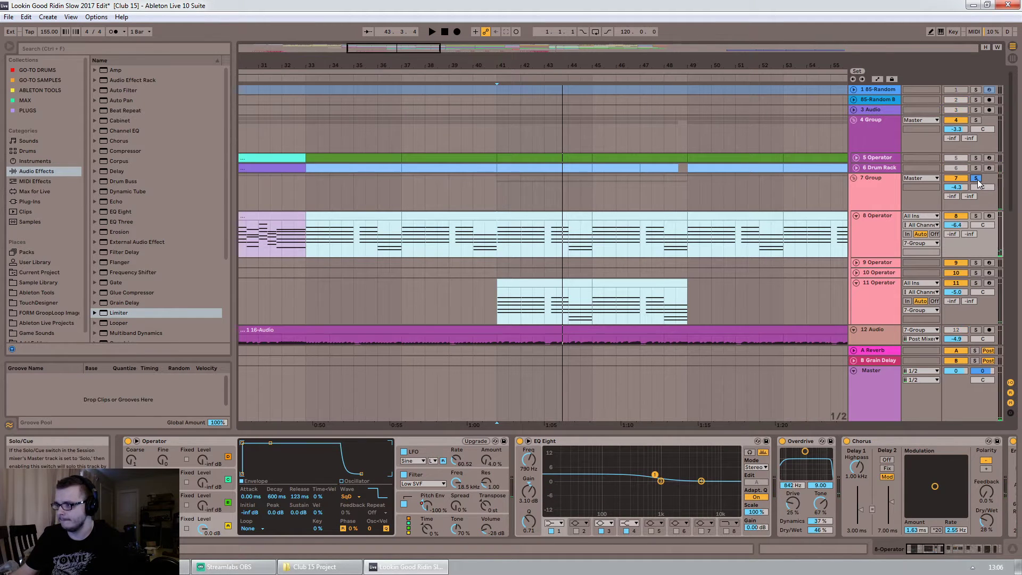
Show the 11 Operator track's devices and examine its Auto Filter sweep while playing the soloed group from bar 41
click(872, 306)
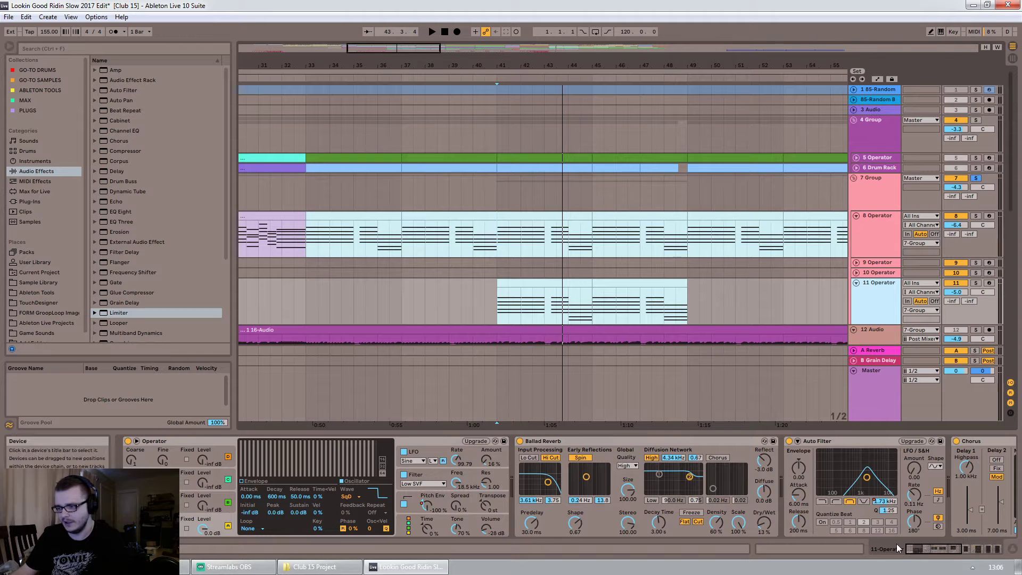
mouse_move(935, 550)
mouse_down()
mouse_move(979, 544)
mouse_move(944, 548)
mouse_up()
key(space)
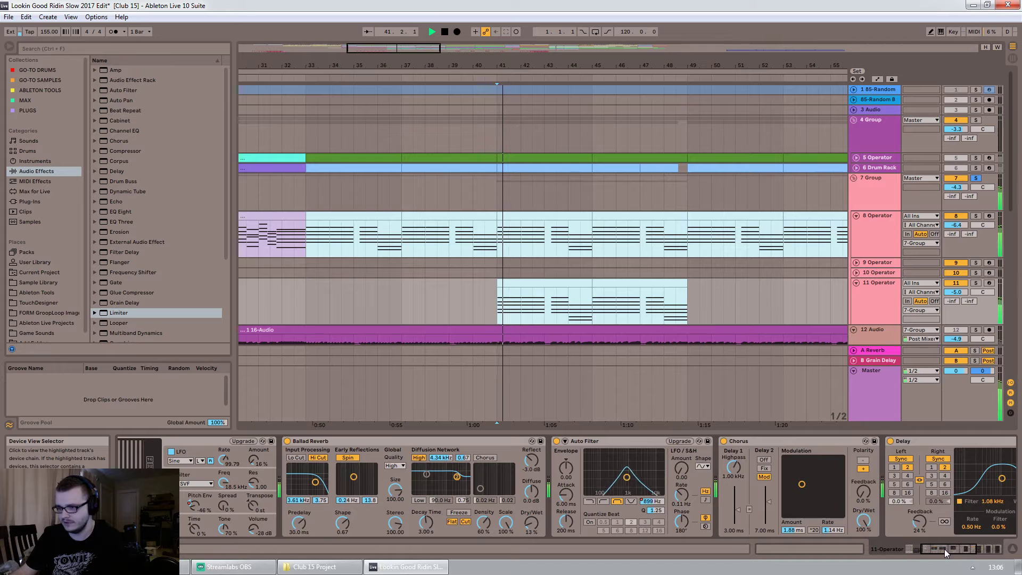
mouse_move(651, 477)
mouse_down()
mouse_move(617, 488)
mouse_move(651, 478)
mouse_up()
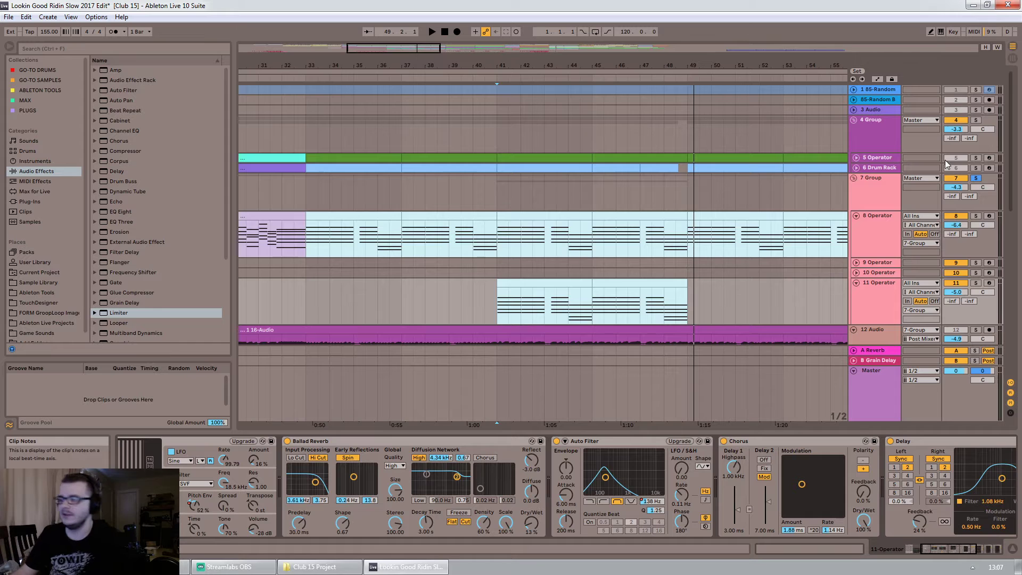
Replay the 7 Group synths from bar 41 with more of the arrangement in view, stop, and clear the group's solo
click(978, 179)
key(space)
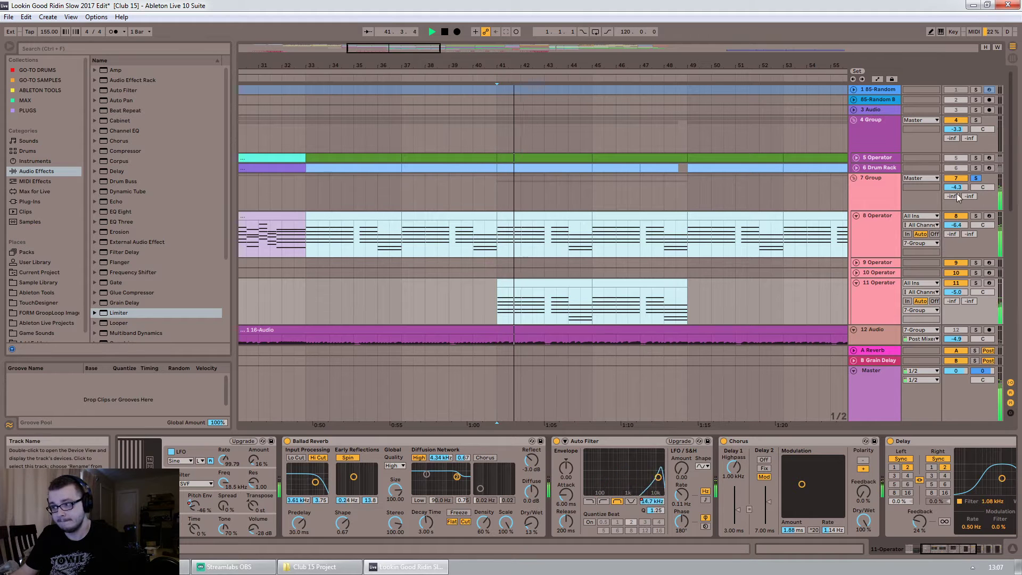
key(minus)
key(minus)
key(minus)
key(minus)
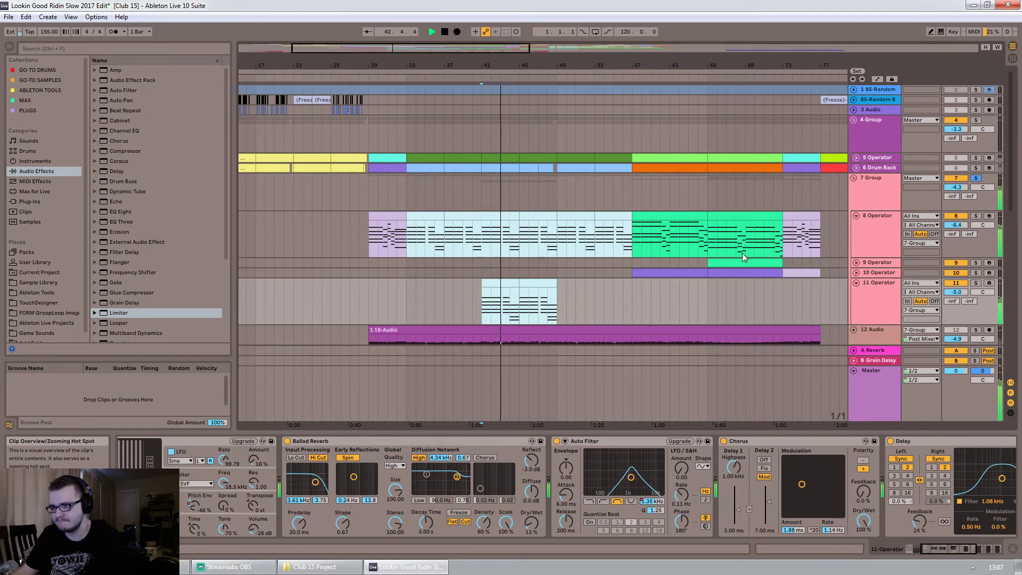
key(space)
click(977, 179)
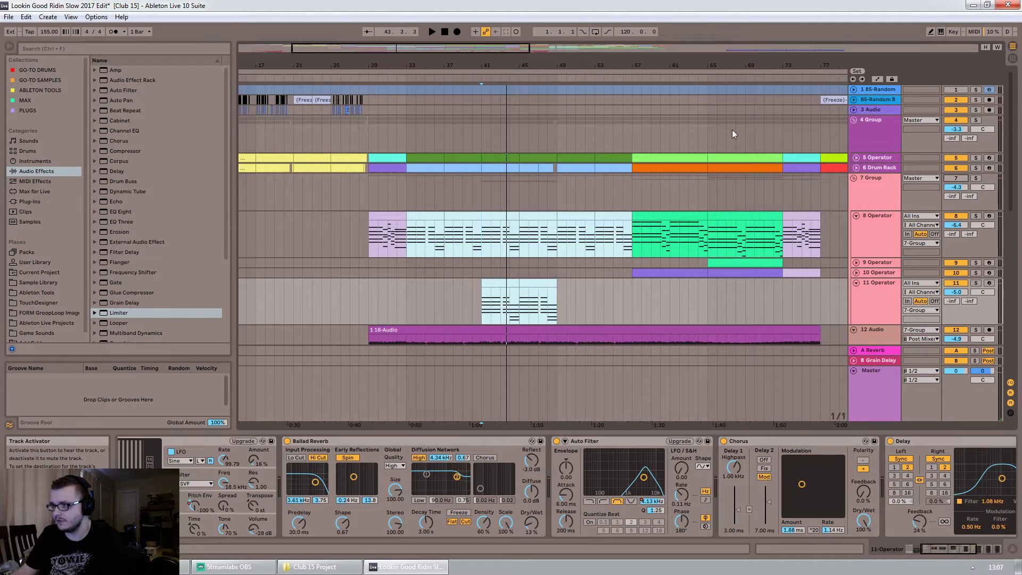
Solo the 16 Operator track and play its part from bar 41 with its devices shown
scroll(552, 289, down, 5)
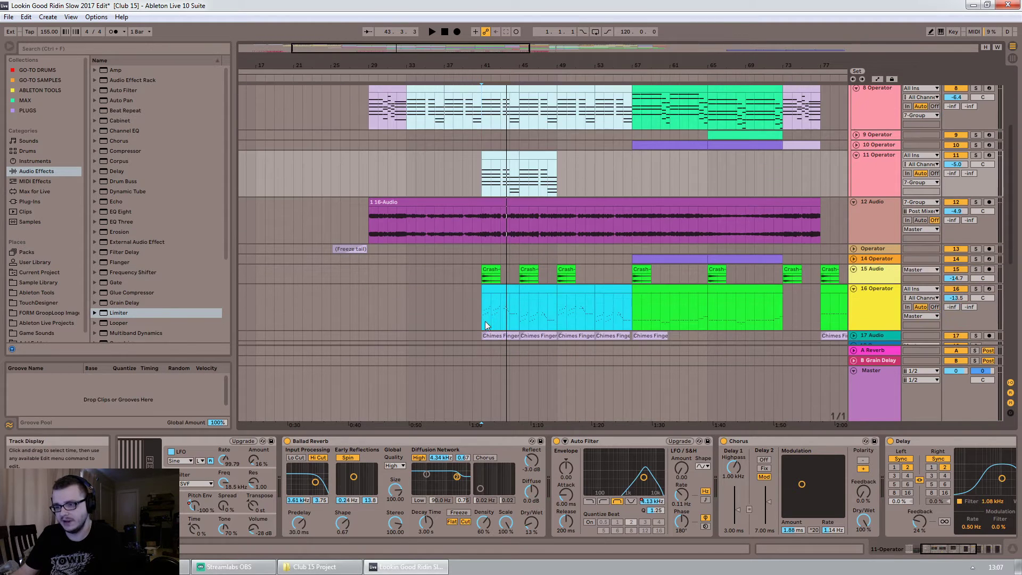
click(478, 318)
click(975, 289)
key(space)
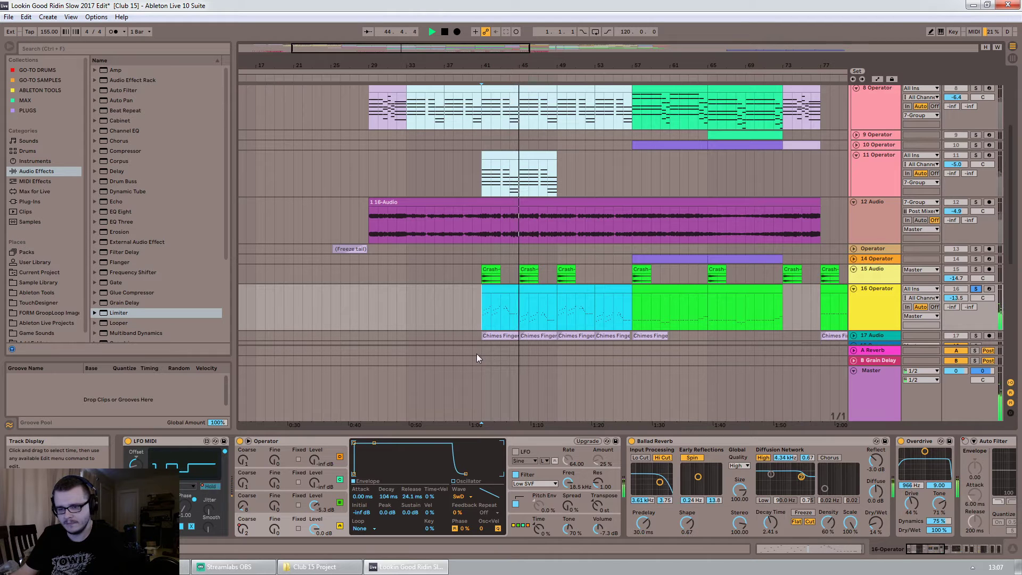
Examine the LFO MIDI device and Operator's pitch envelope on the 16 Operator track, replaying its part from bar 41
key(space)
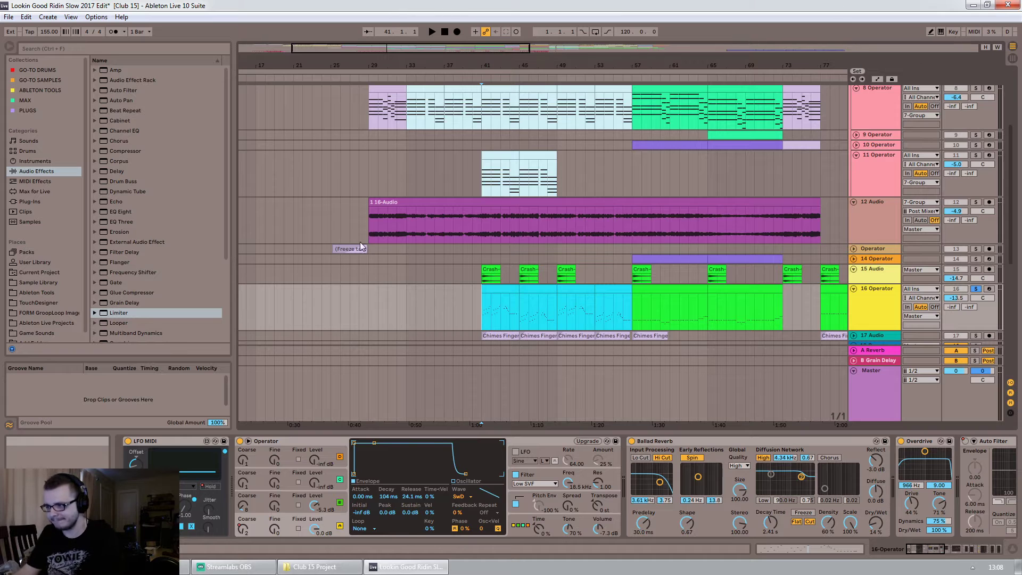
drag(396, 53, 391, 88)
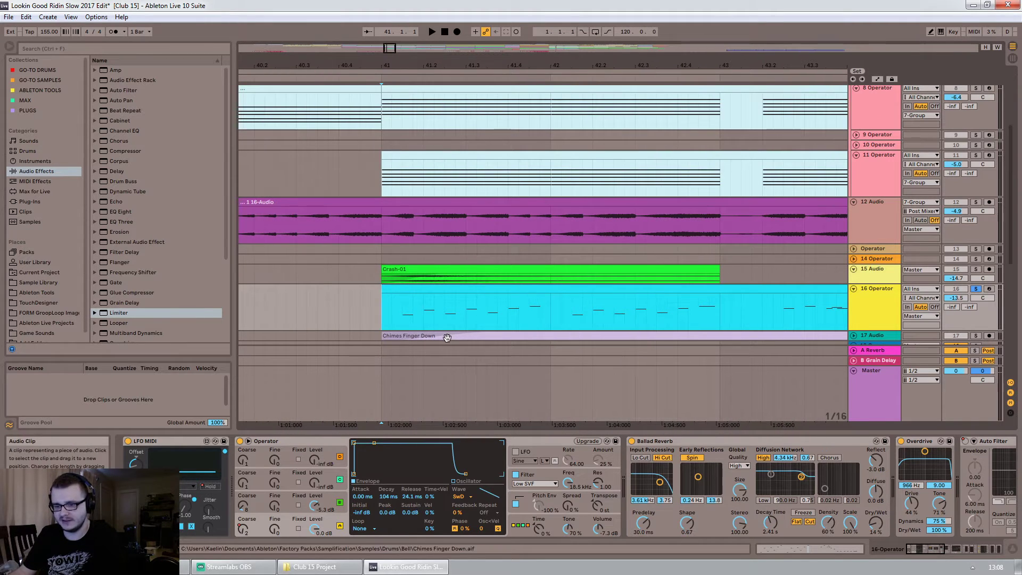
click(174, 439)
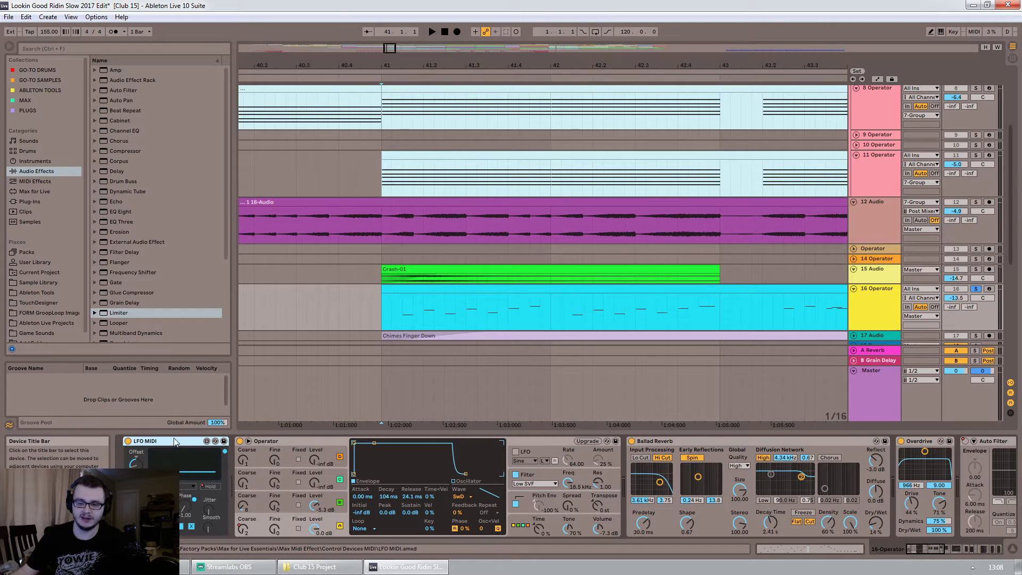
click(527, 505)
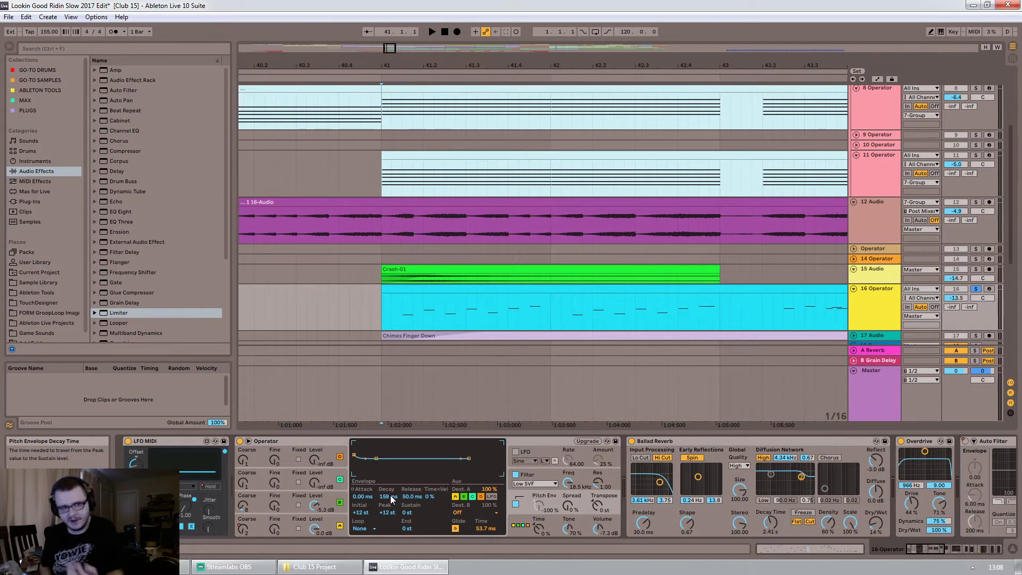
key(space)
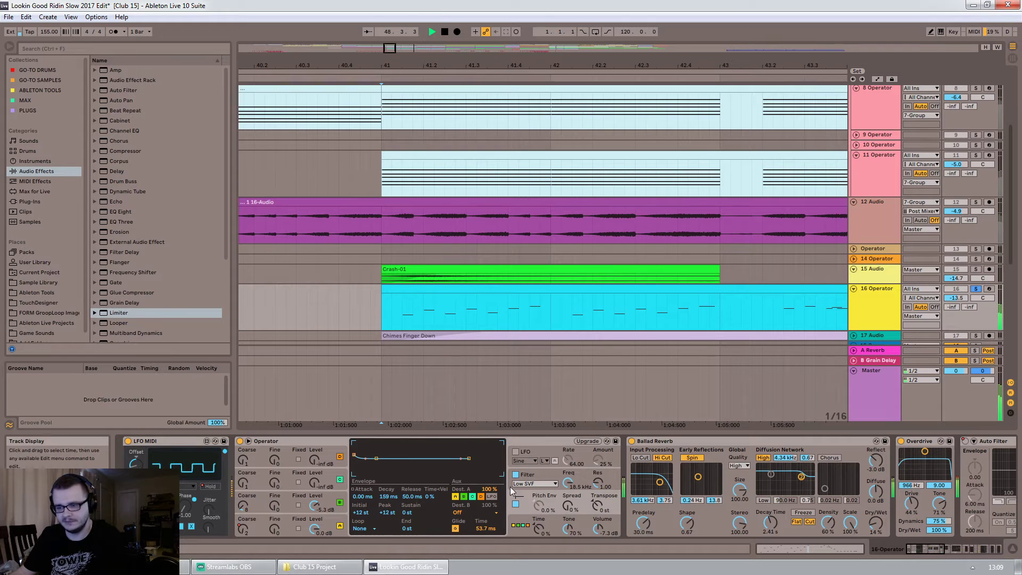
drag(390, 48, 388, 22)
key(space)
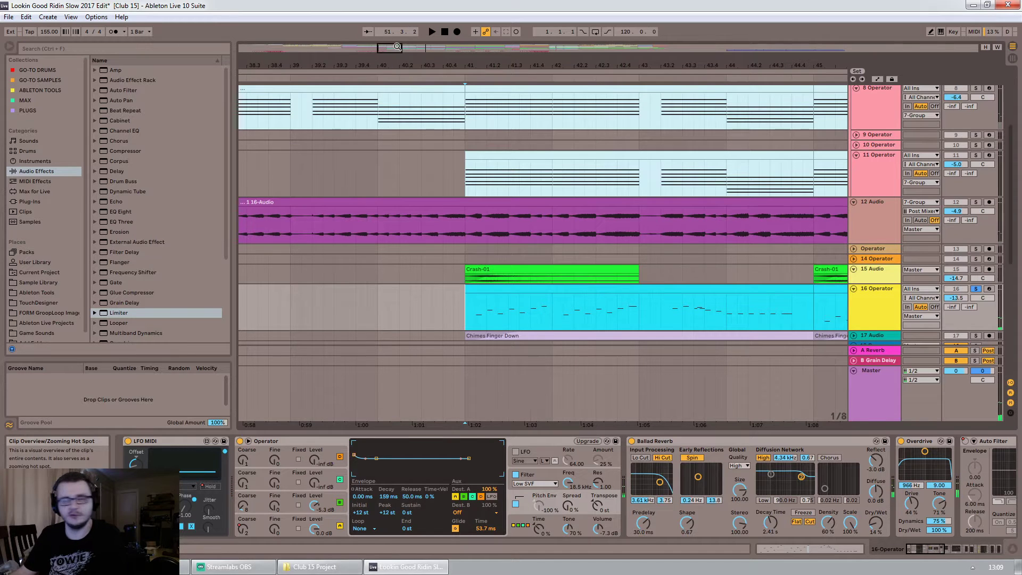
Play the 16 Operator part briefly from bar 41 and inspect Operator's oscillators A and B and its global voice settings
drag(399, 47, 407, 28)
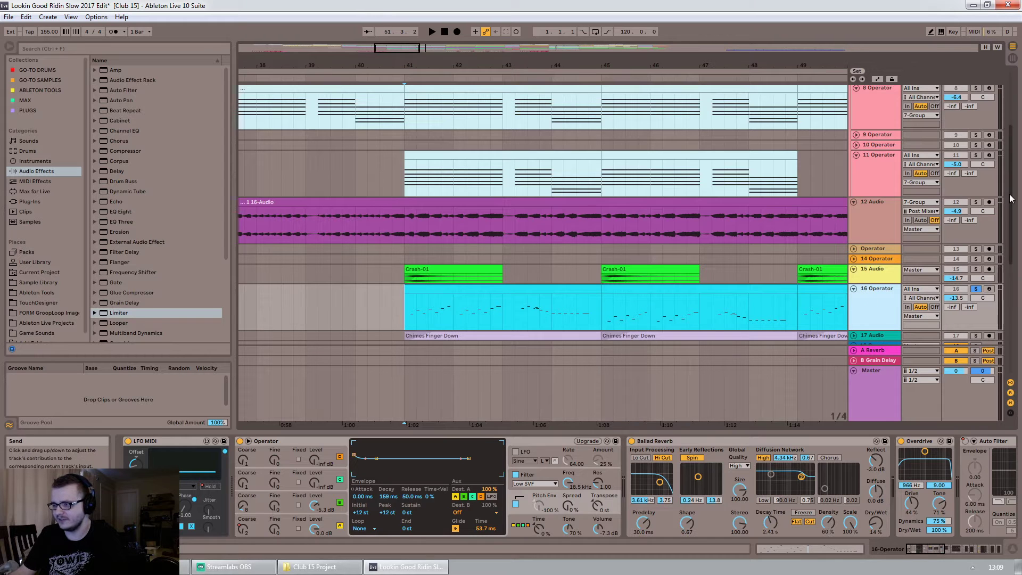
scroll(1000, 230, down, 3)
scroll(999, 235, down, 2)
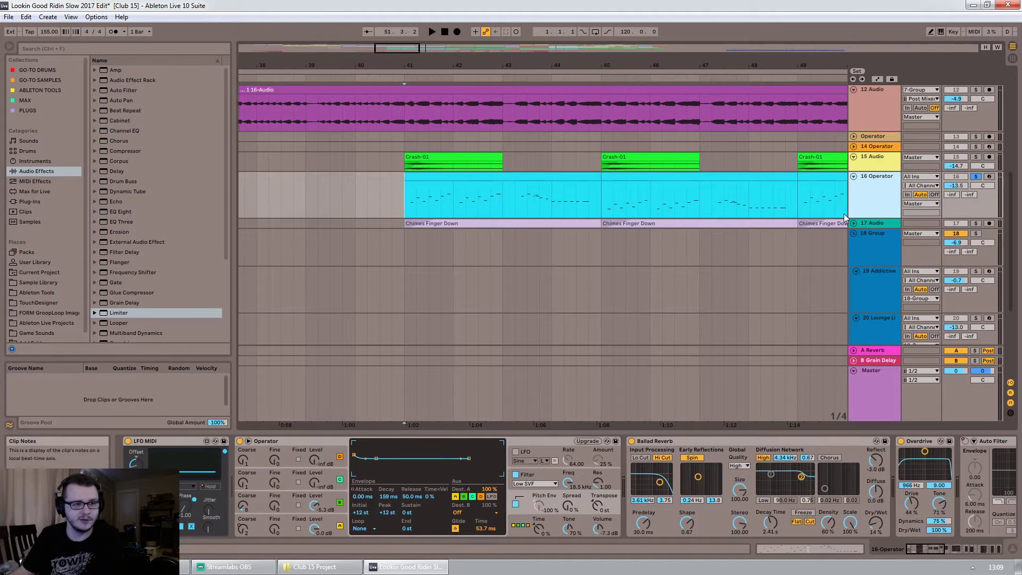
key(space)
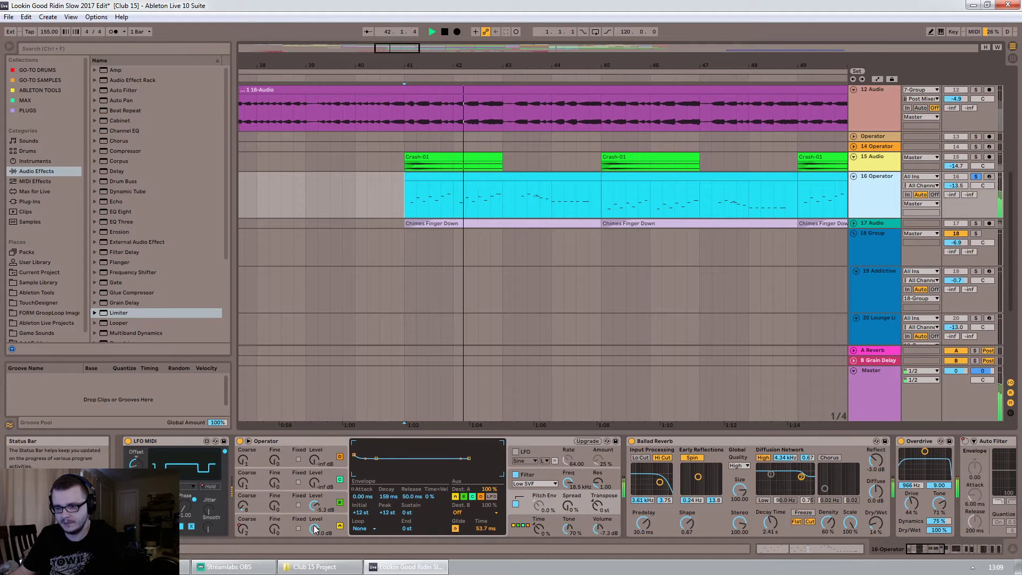
key(space)
click(313, 501)
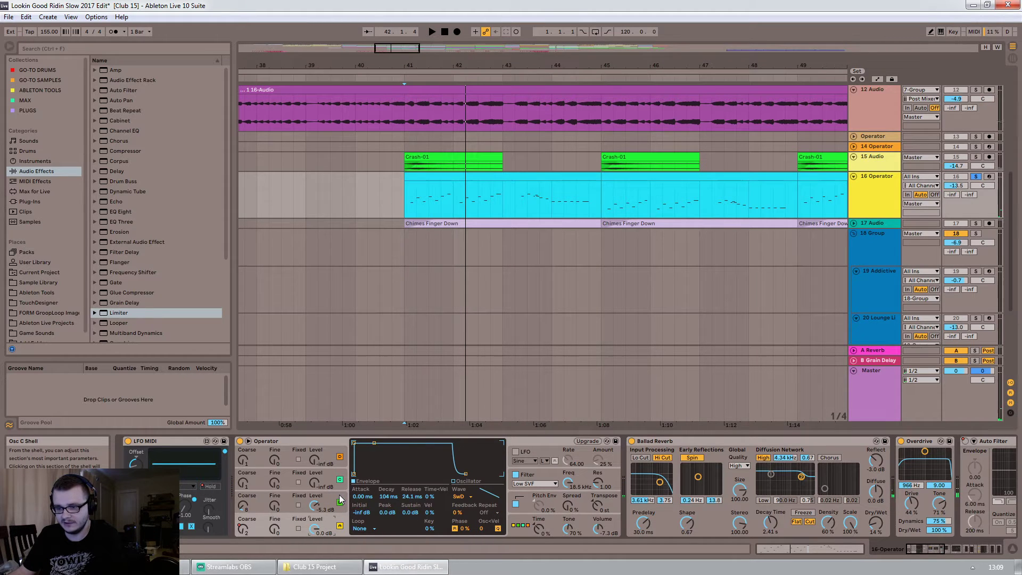
click(339, 501)
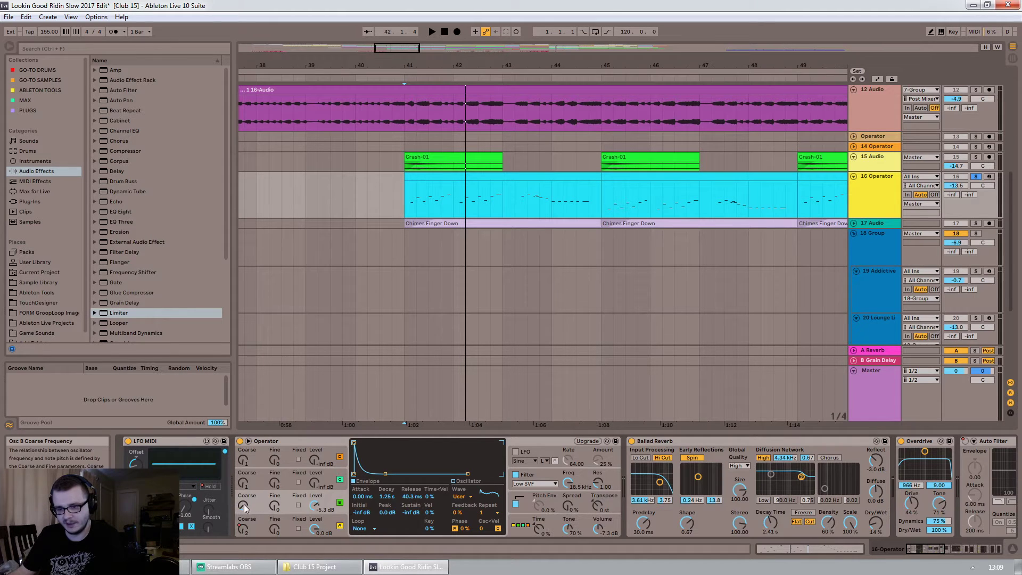
click(511, 525)
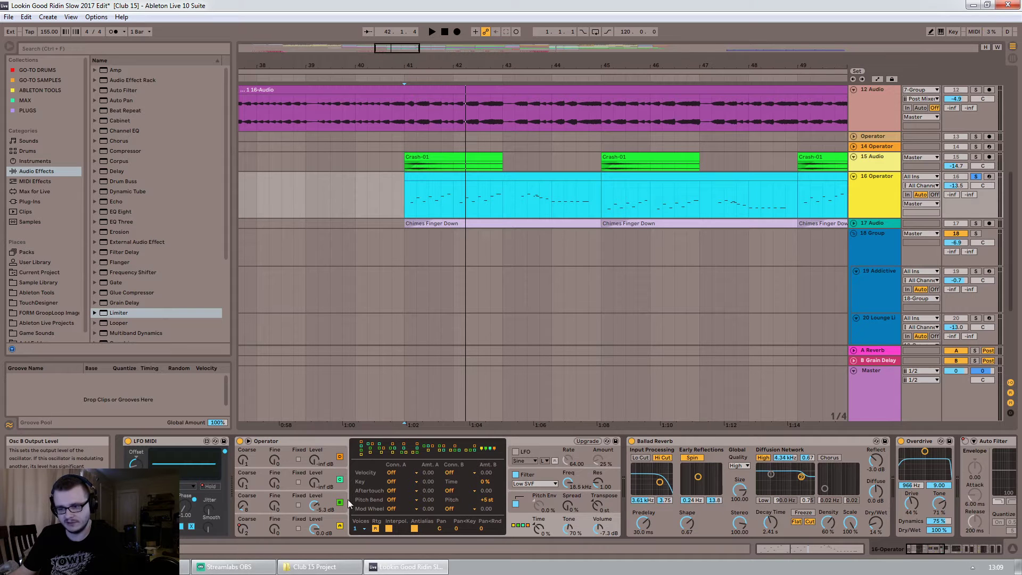
Audition different oscillator B output levels in Operator while replaying from bar 41, leaving the level at about -5.1 dB
key(space)
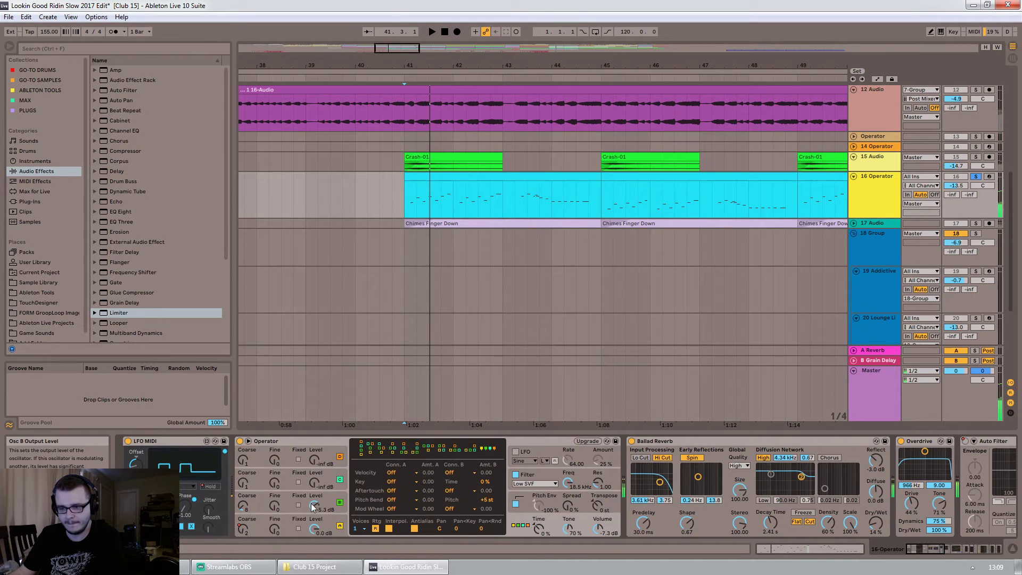
click(324, 527)
drag(315, 505, 314, 468)
key(space)
key(space)
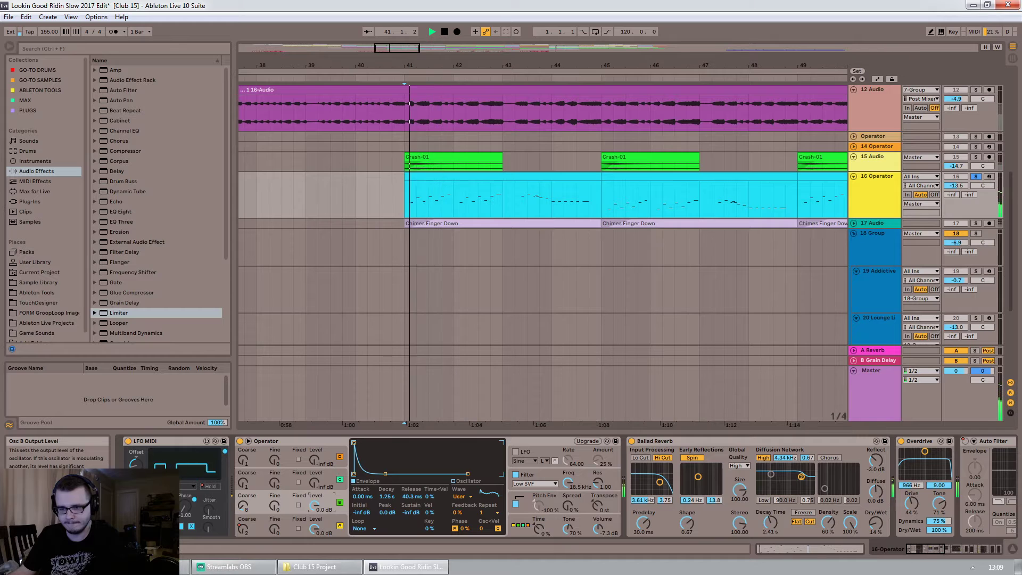
mouse_move(315, 530)
mouse_down()
mouse_move(315, 553)
mouse_move(314, 514)
mouse_up()
key(space)
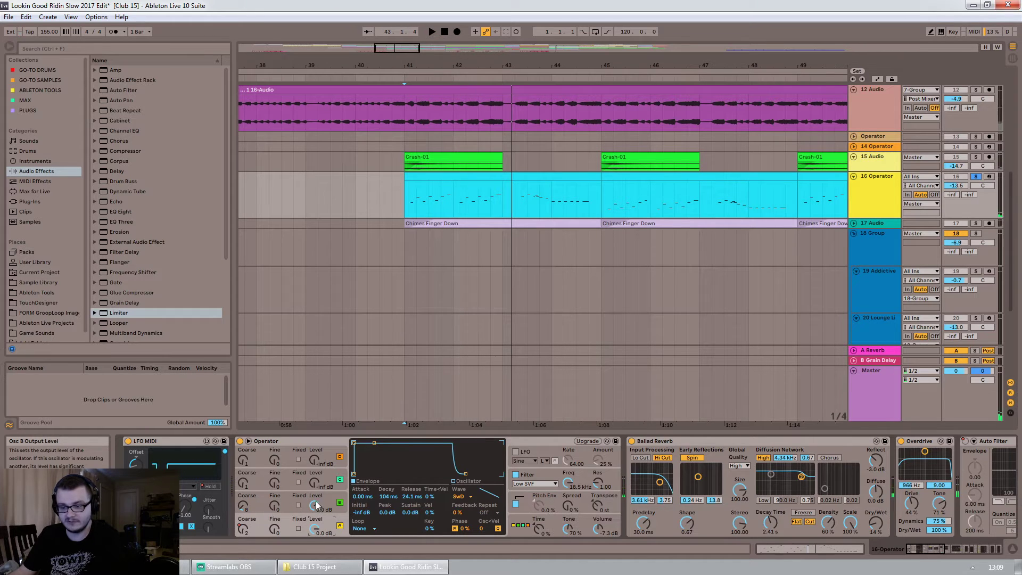
key(space)
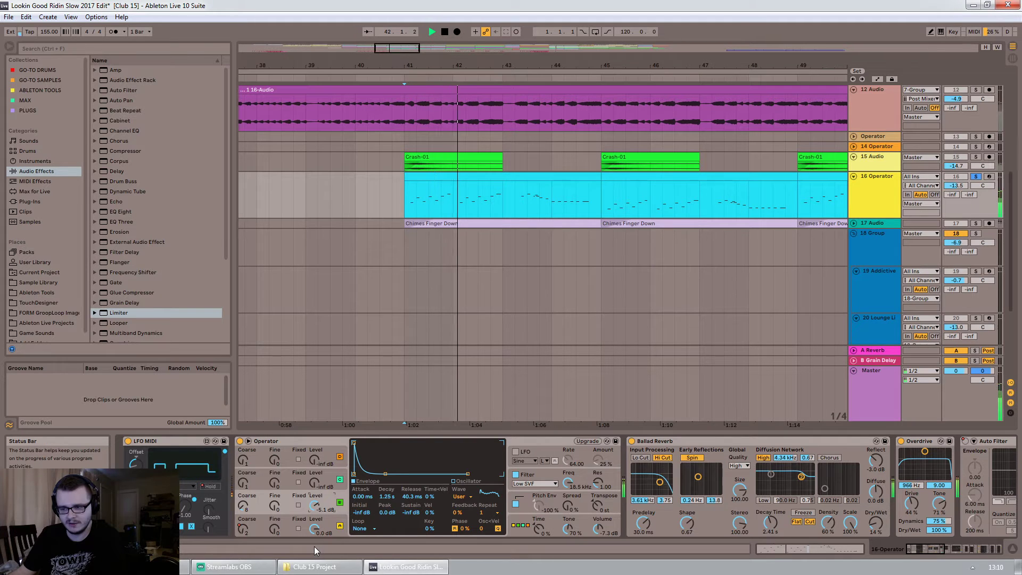
key(space)
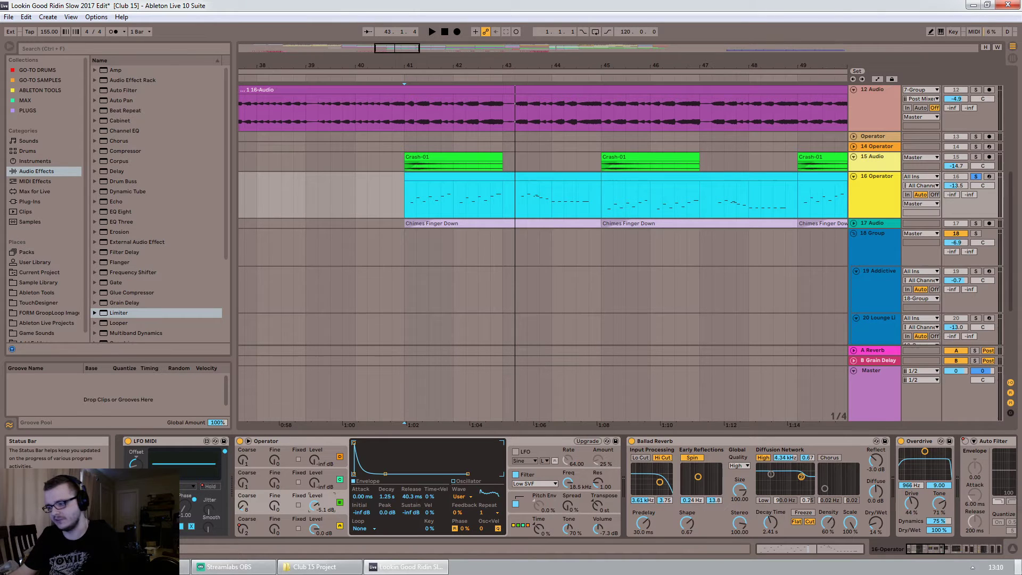
Replay the part from bar 41 while examining the Overdrive, Auto Filter and EQ Eight in the 16 Operator effects chain
key(space)
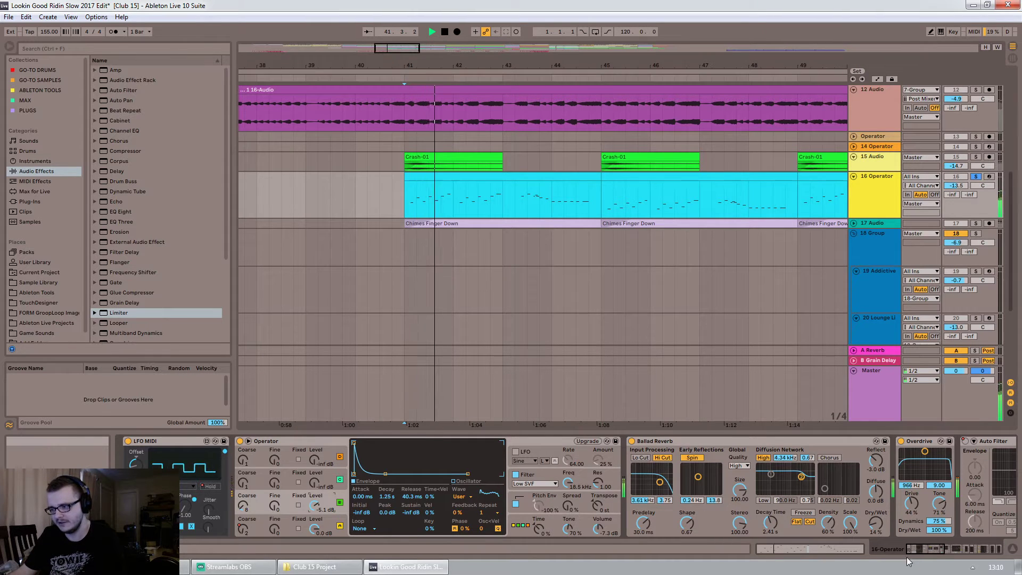
click(946, 546)
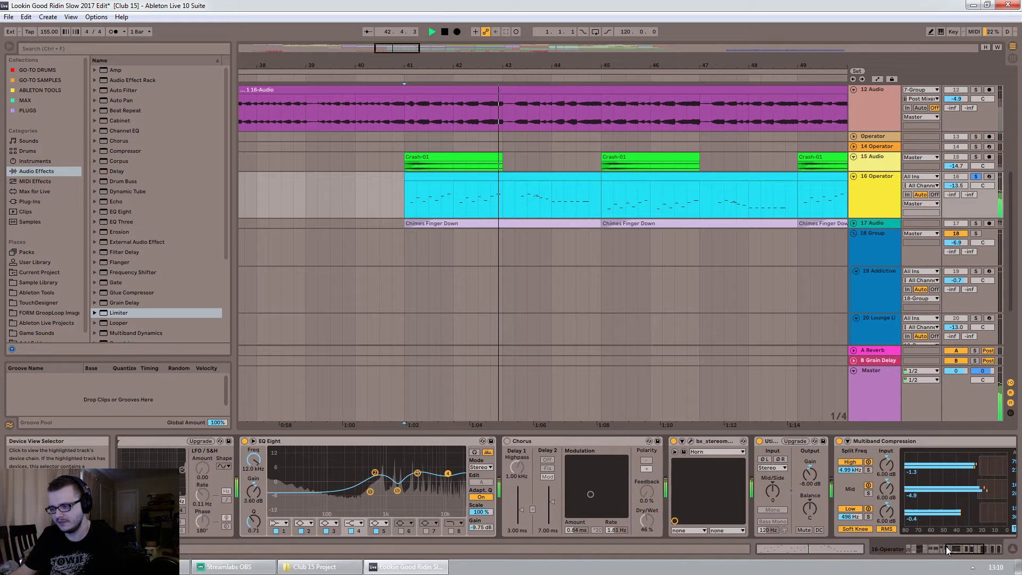
mouse_move(949, 547)
mouse_down()
mouse_move(957, 553)
mouse_move(937, 556)
mouse_up()
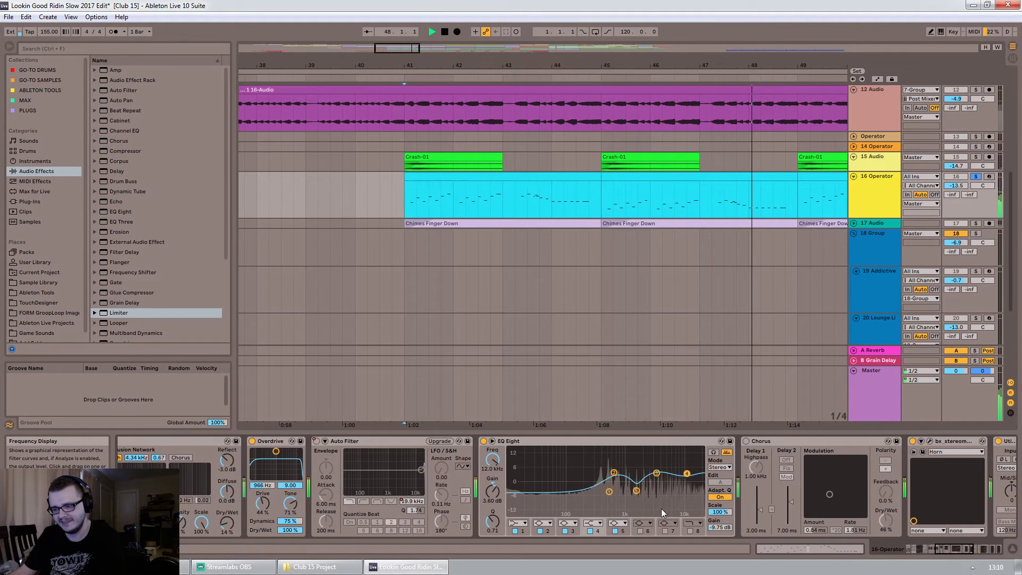
key(space)
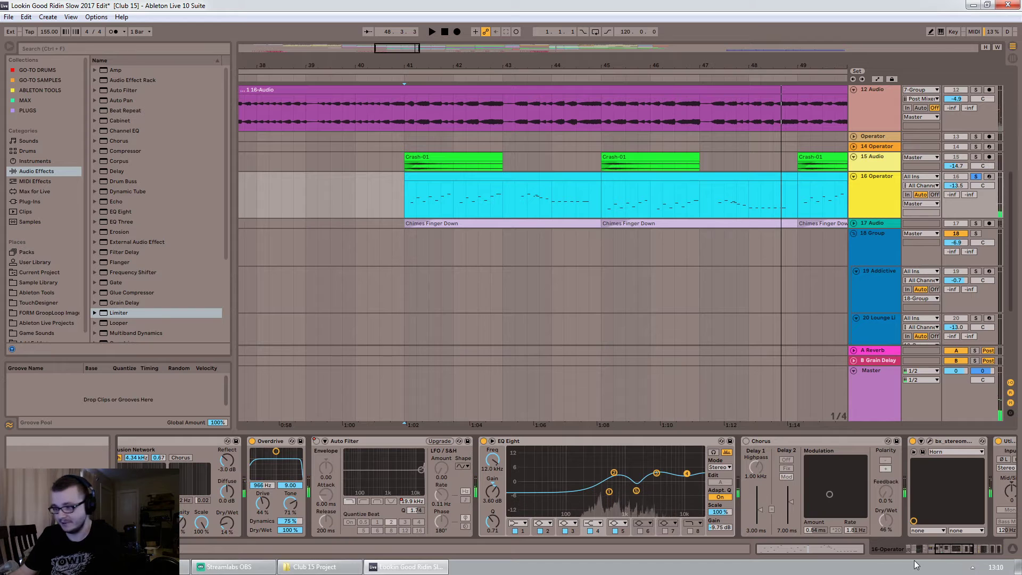
Open the bx_stereomaker plug-in's interface on the 16 Operator track, examine its stereo controls, and close it
drag(949, 551, 960, 550)
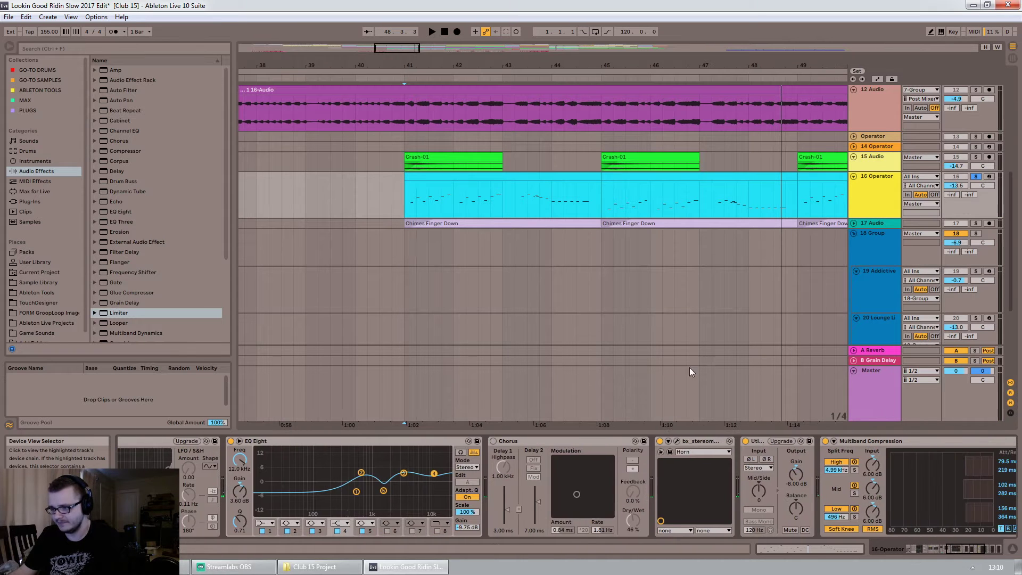
click(676, 441)
drag(164, 101, 202, 99)
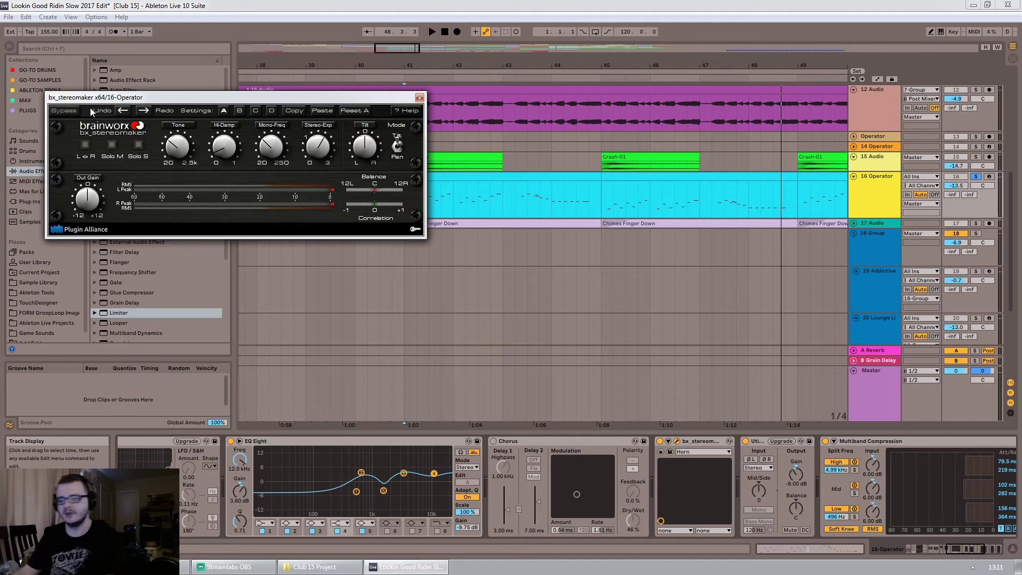
click(419, 97)
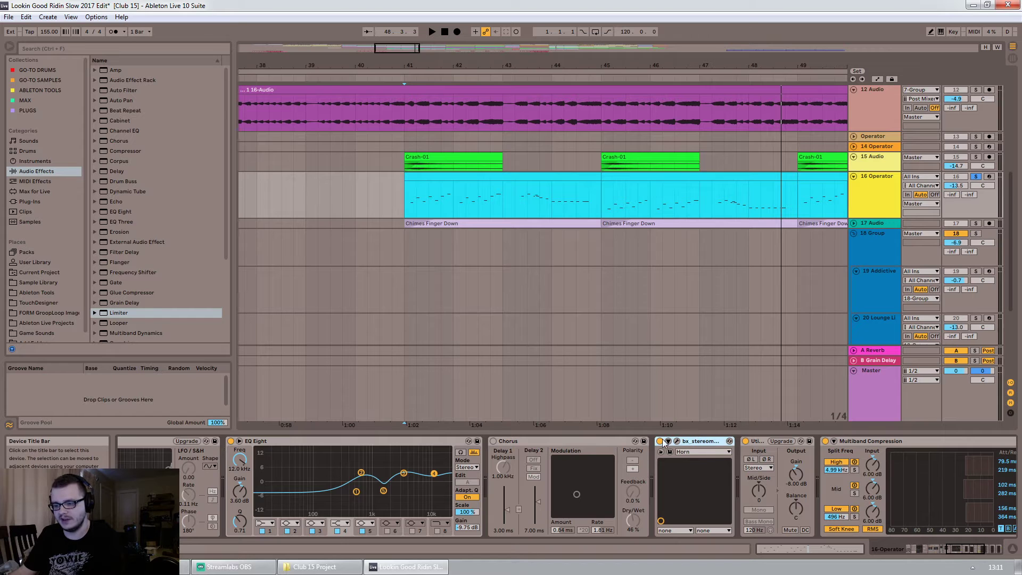
Audition the Chorus on the 16 Operator track by enabling it briefly, playing from bar 41, and disabling it again
click(627, 457)
click(493, 440)
key(space)
click(493, 441)
key(space)
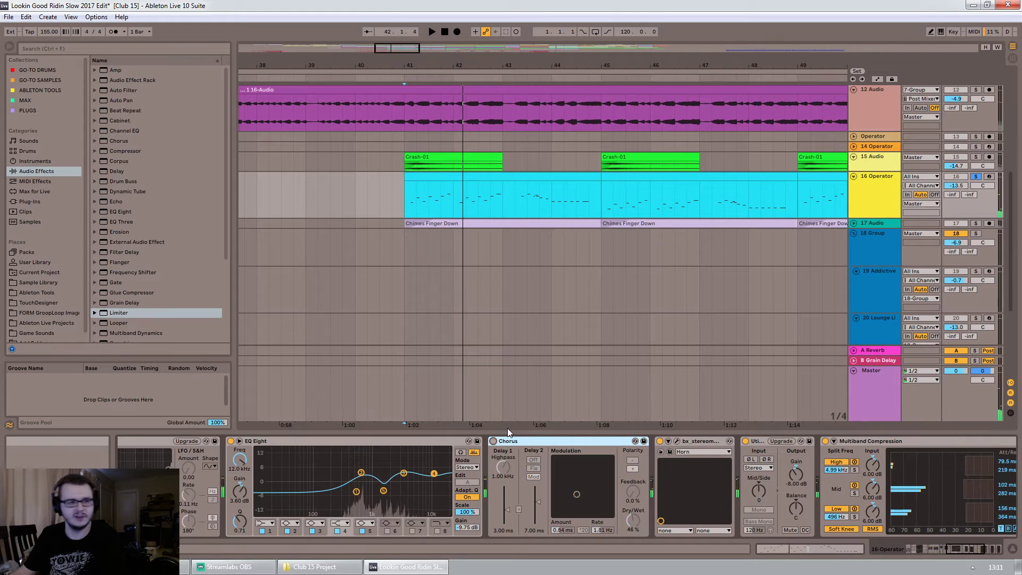
Select the bx_stereomaker device and replay the 16 Operator part from bar 41 to hear its effect
click(692, 444)
key(space)
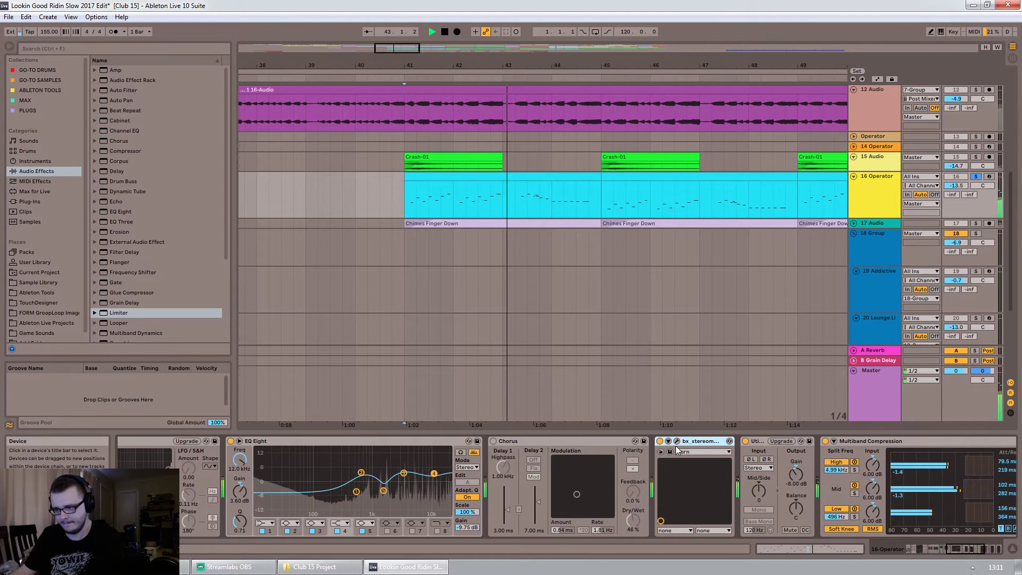
key(space)
Examine the Multiband Compression and the two Compressors at the end of the 16 Operator effects chain
mouse_move(969, 553)
mouse_down()
mouse_move(935, 550)
mouse_move(978, 548)
mouse_up()
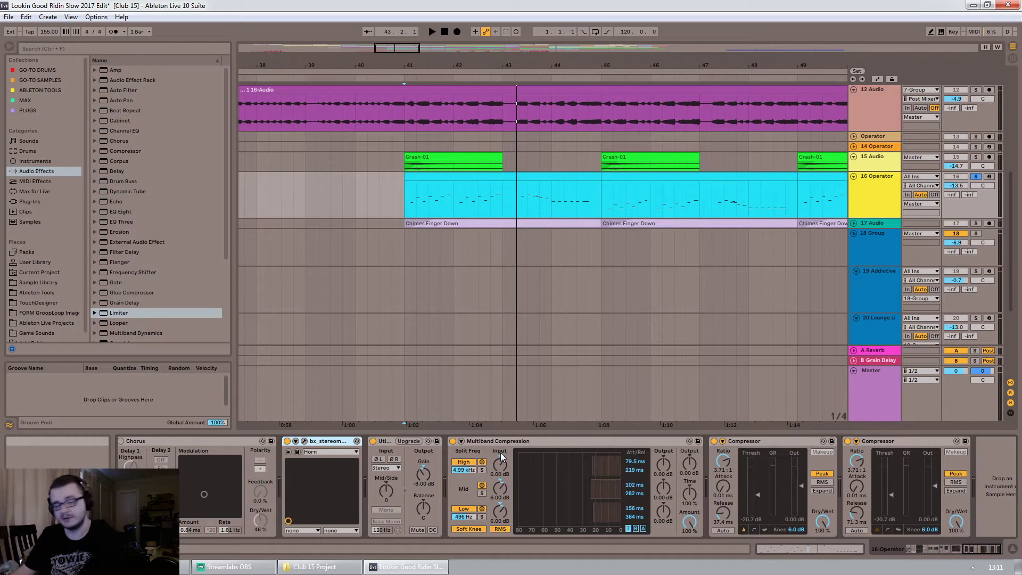
click(538, 440)
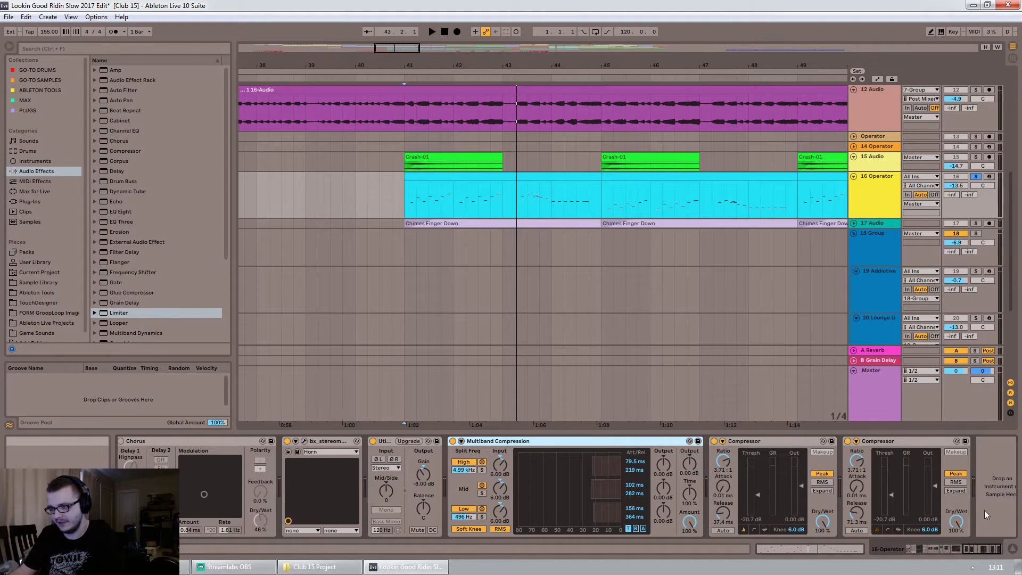
click(987, 550)
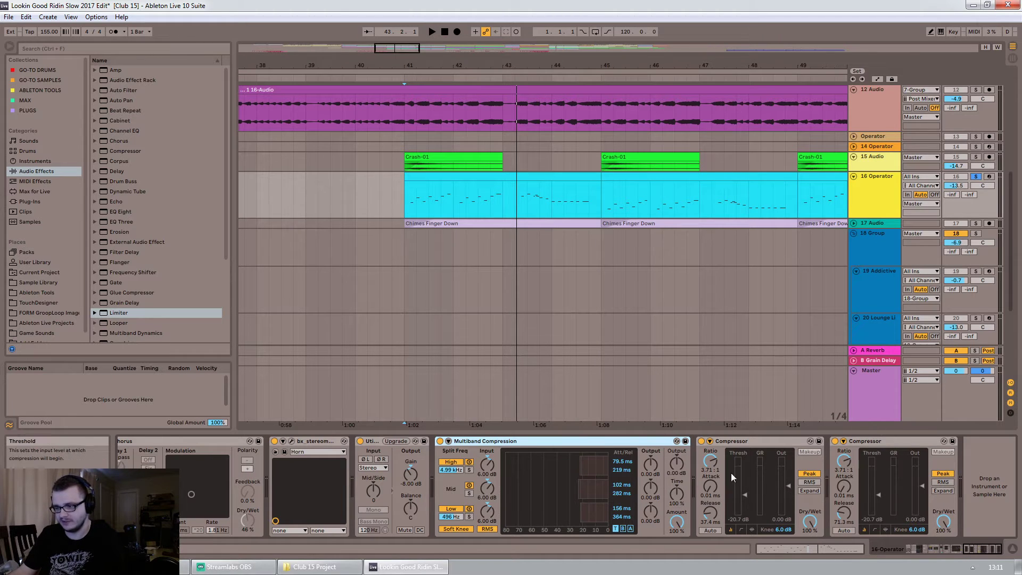
click(742, 446)
click(884, 441)
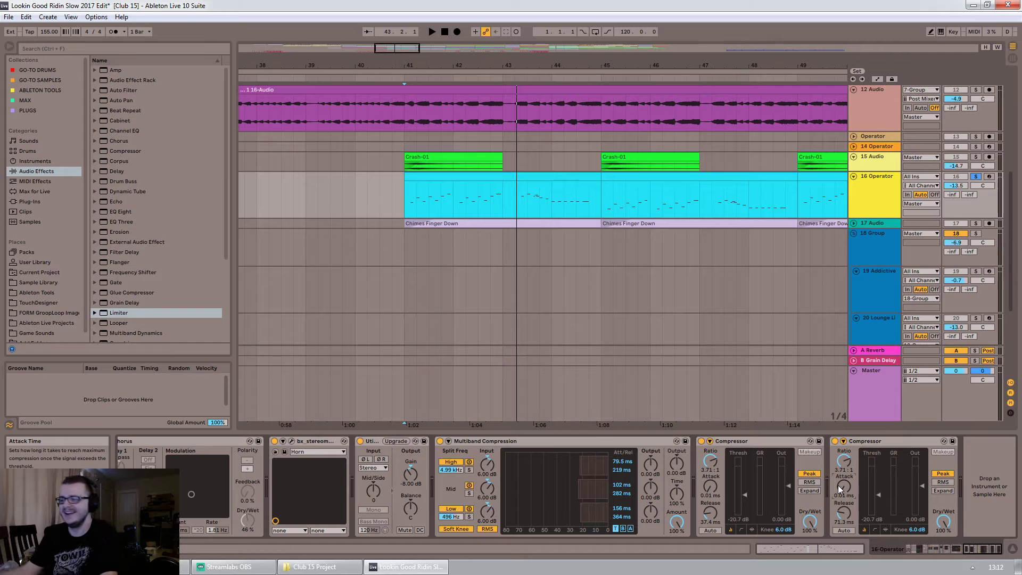
Clear the 16 Operator track's solo and expand the 17 Audio track, selecting bar 41 to show its chimes and Auto Filter
click(976, 177)
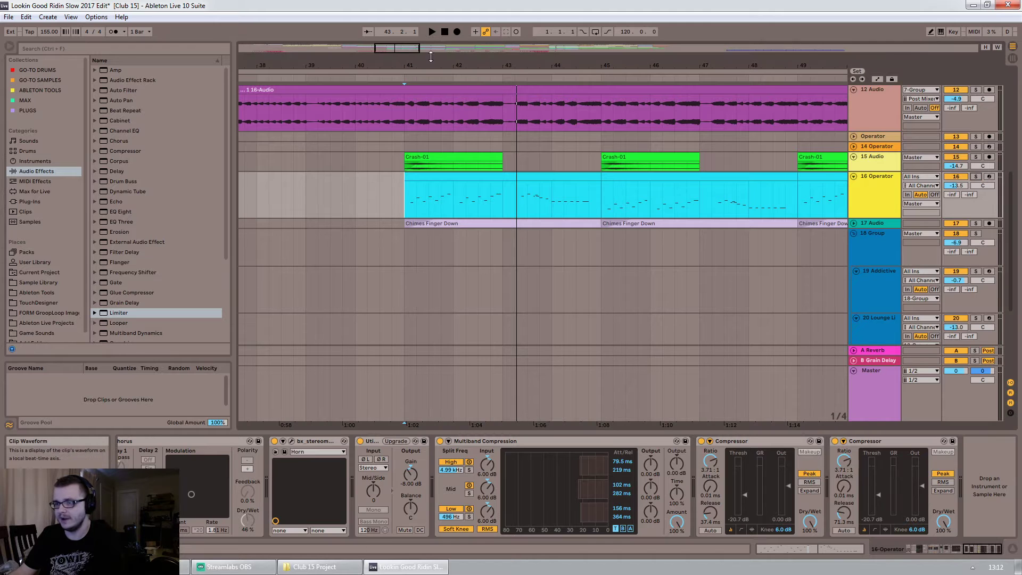
drag(404, 45, 404, 15)
click(882, 203)
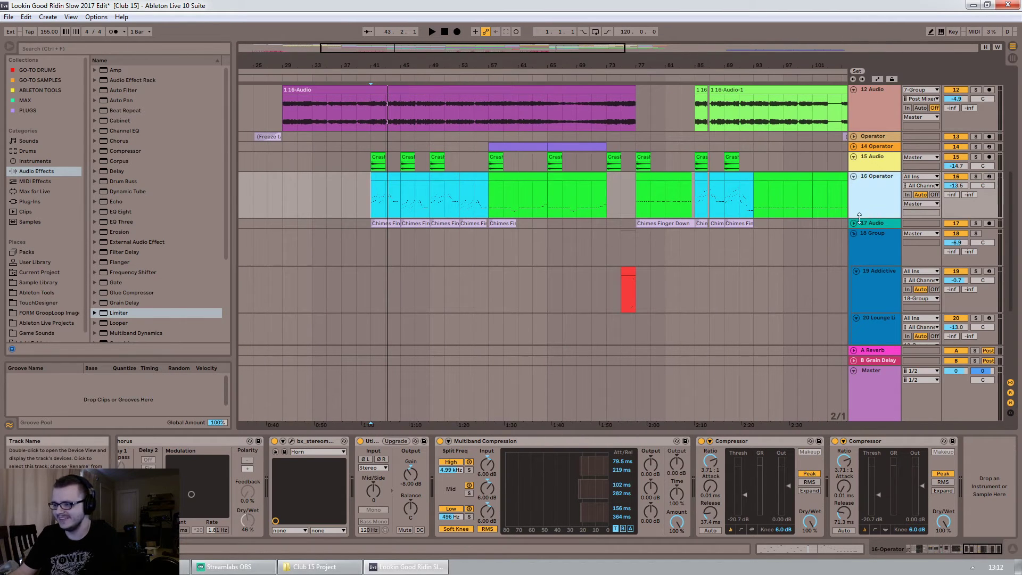
click(854, 223)
mouse_move(402, 54)
mouse_down()
mouse_move(402, 72)
mouse_move(388, 52)
mouse_up()
click(355, 248)
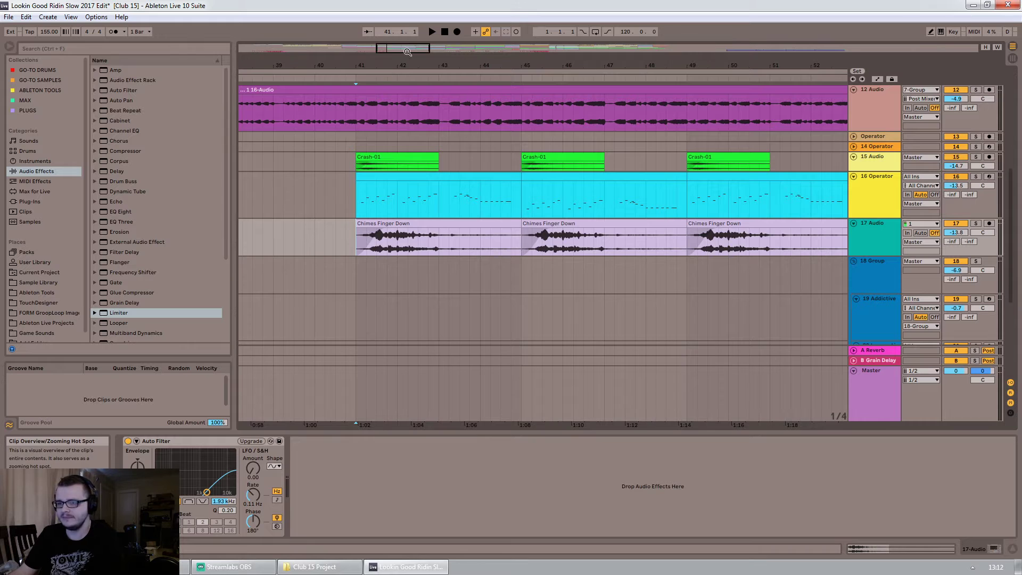
Return to the 16 Operator track at bar 41 with more of the arrangement in view and its devices shown
drag(407, 52, 407, 40)
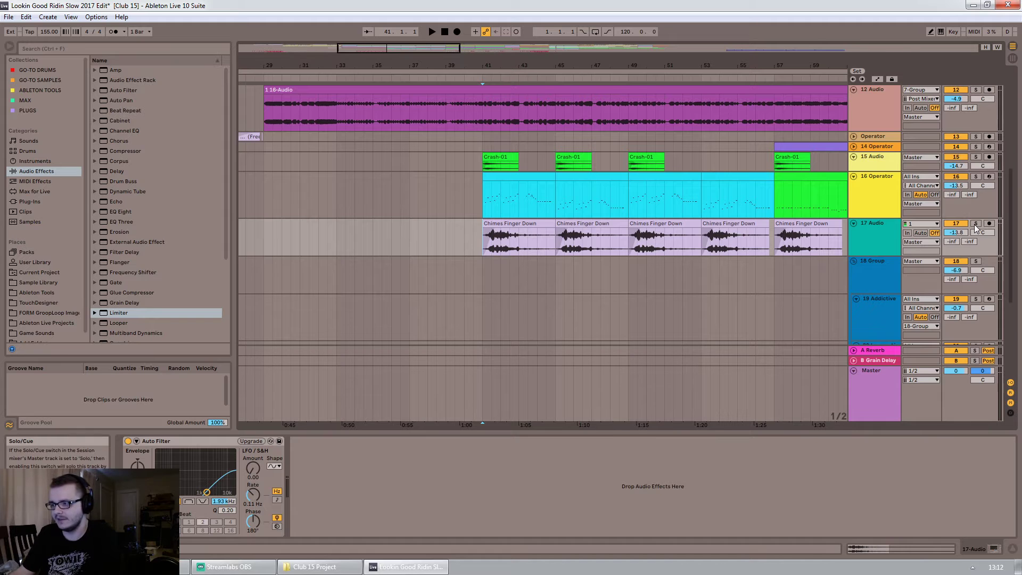
click(473, 195)
click(481, 182)
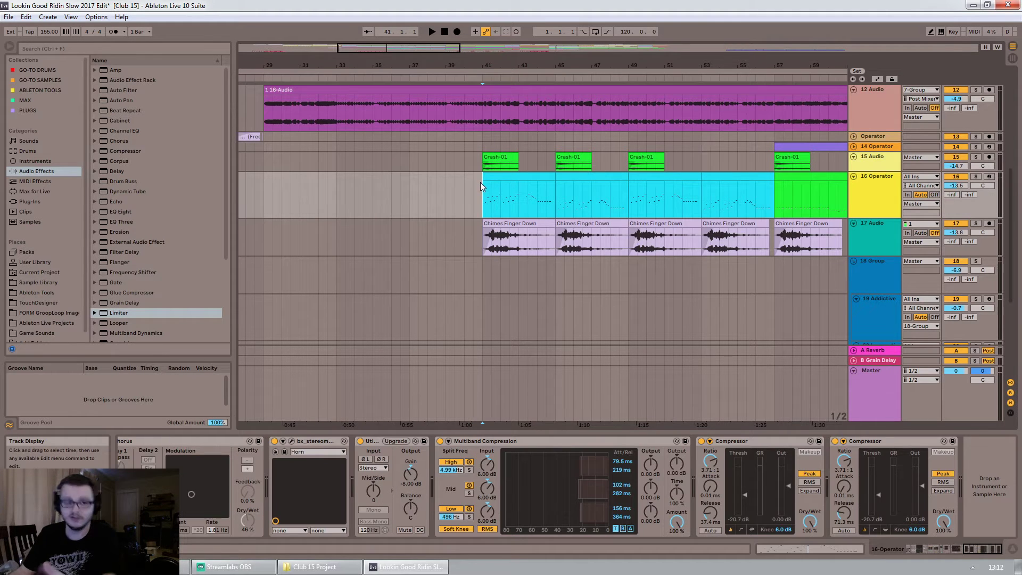
Play from bar 41, soloing the 17 Audio track to hear the chimes alone before clearing the solo
key(space)
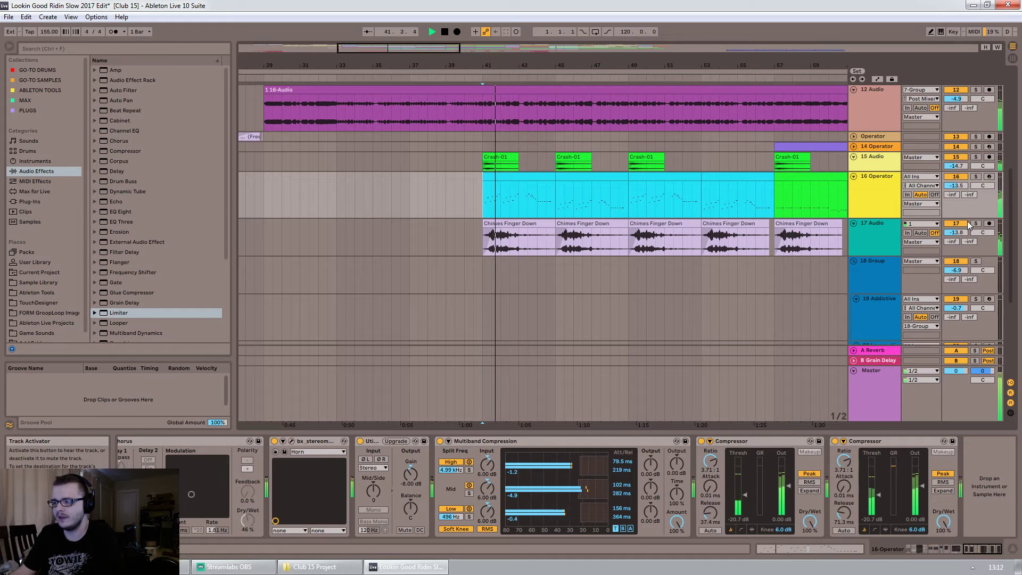
click(975, 223)
key(space)
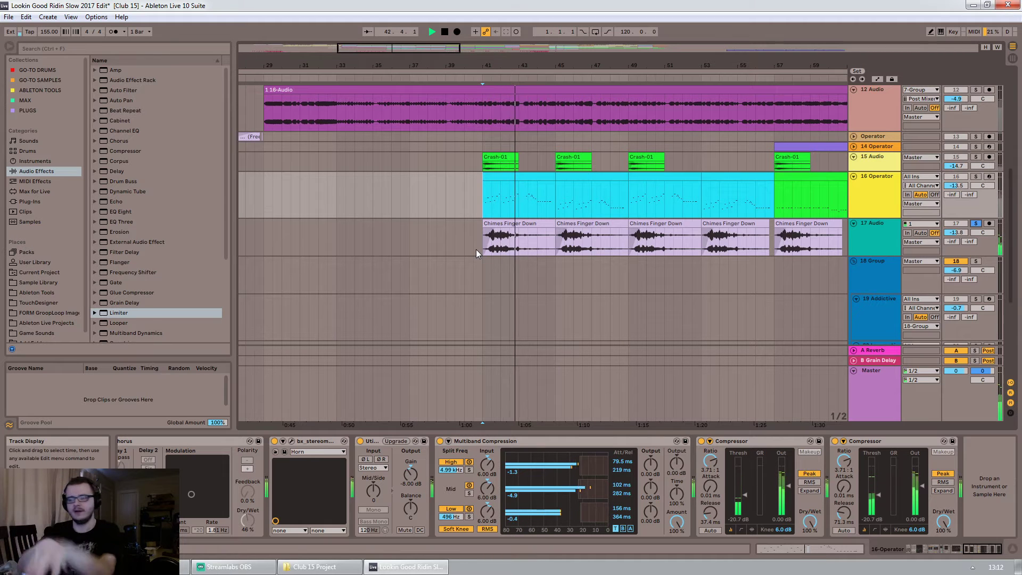
click(976, 223)
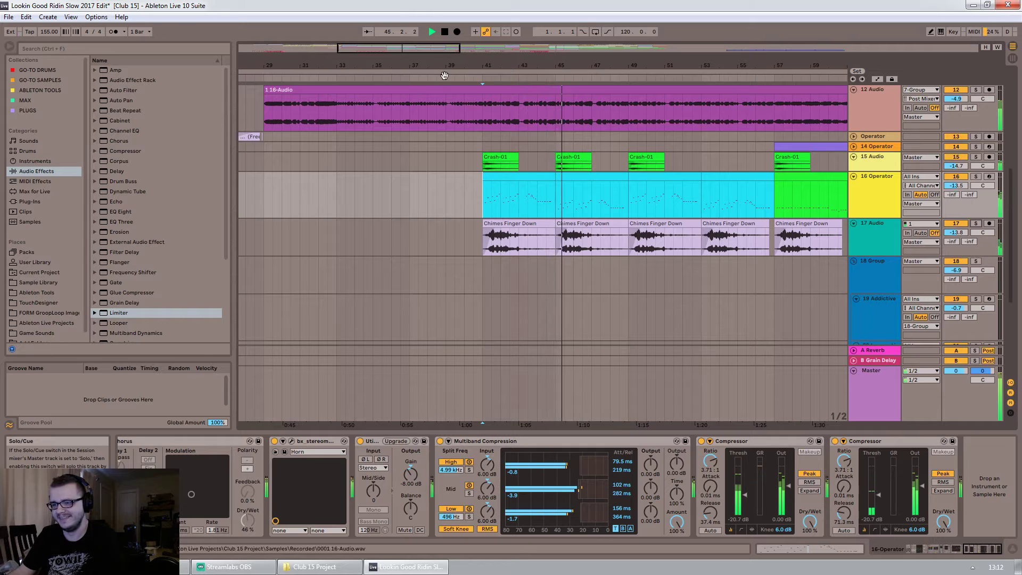
Audition the crash on the 15 Audio track from bar 41 in solo, and clear the solo when finished
drag(445, 75, 333, 70)
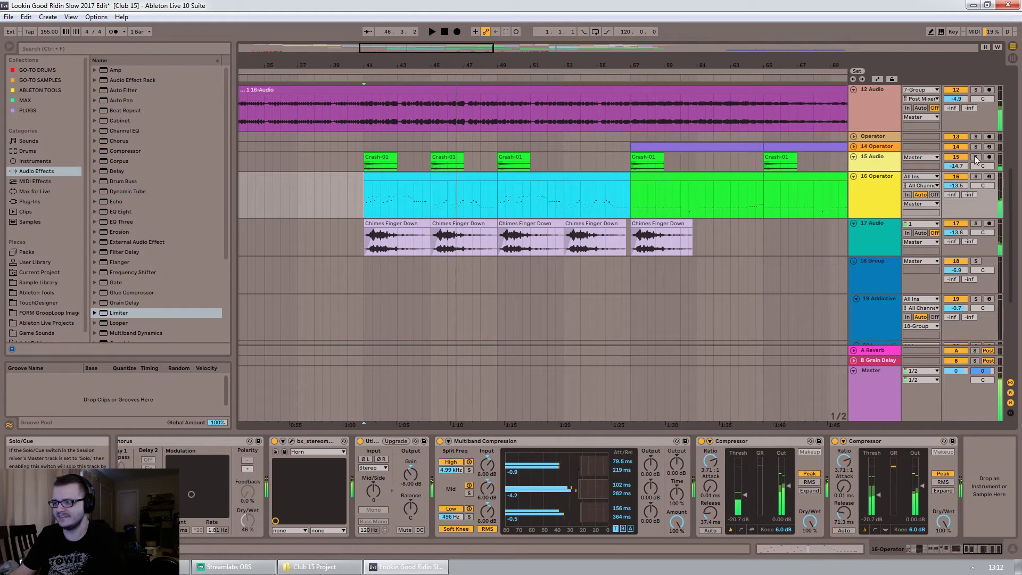
click(361, 166)
key(space)
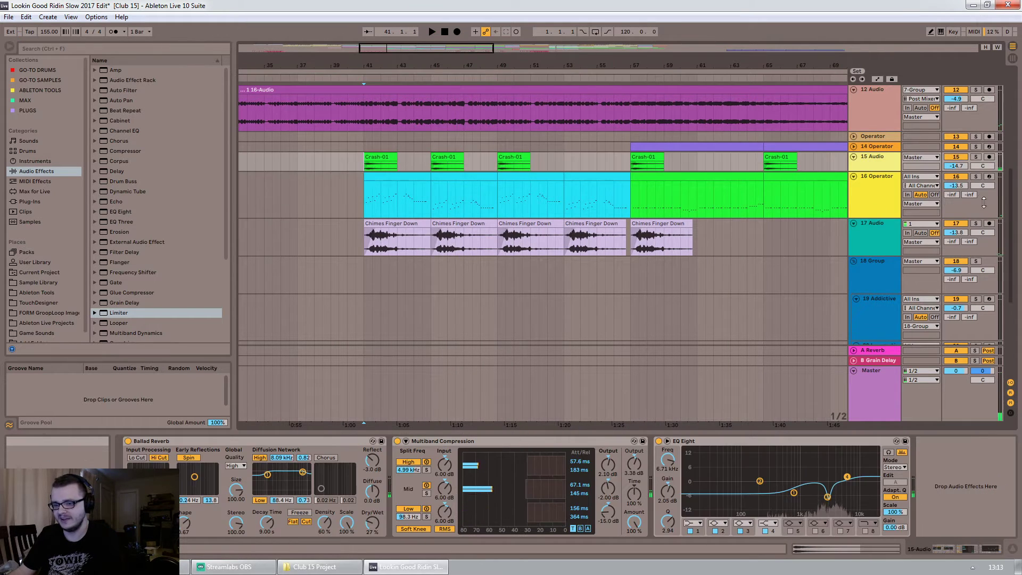
click(976, 157)
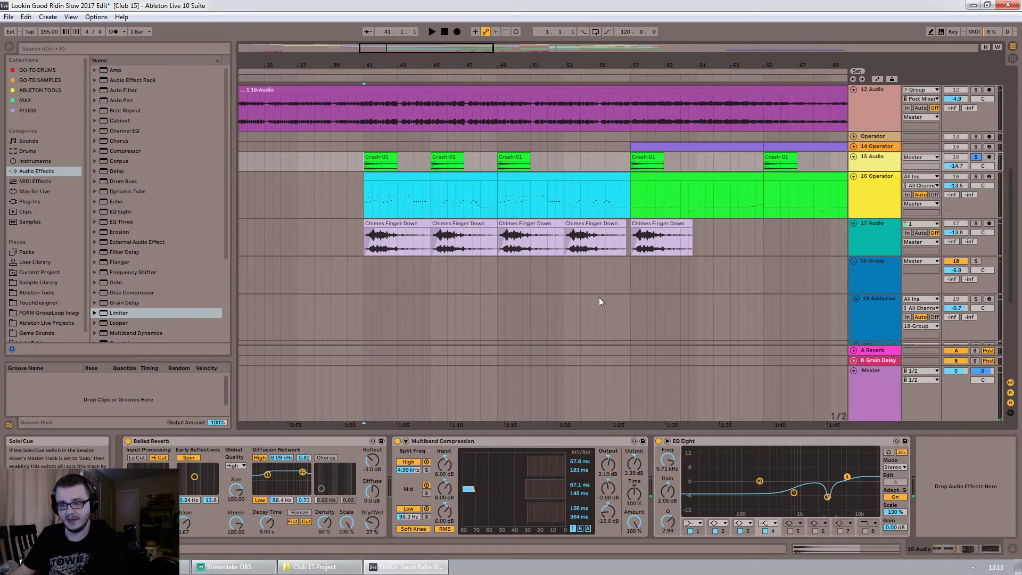
key(space)
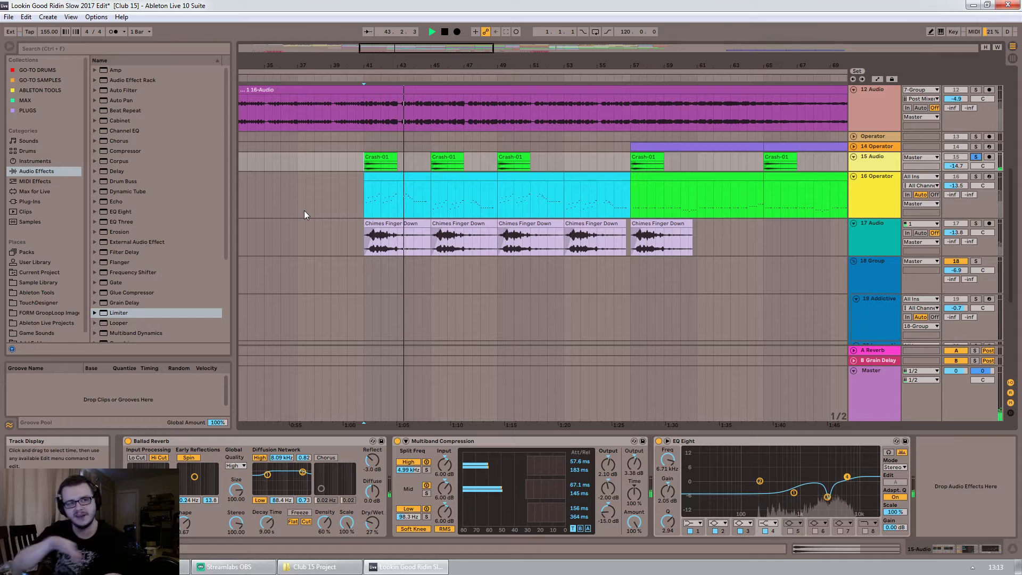
key(space)
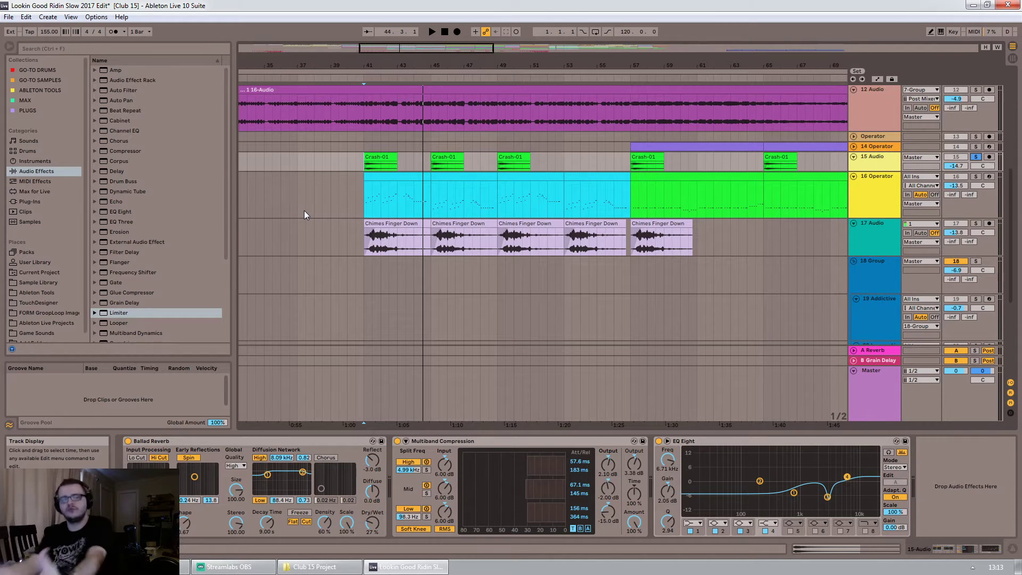
click(976, 156)
click(976, 156)
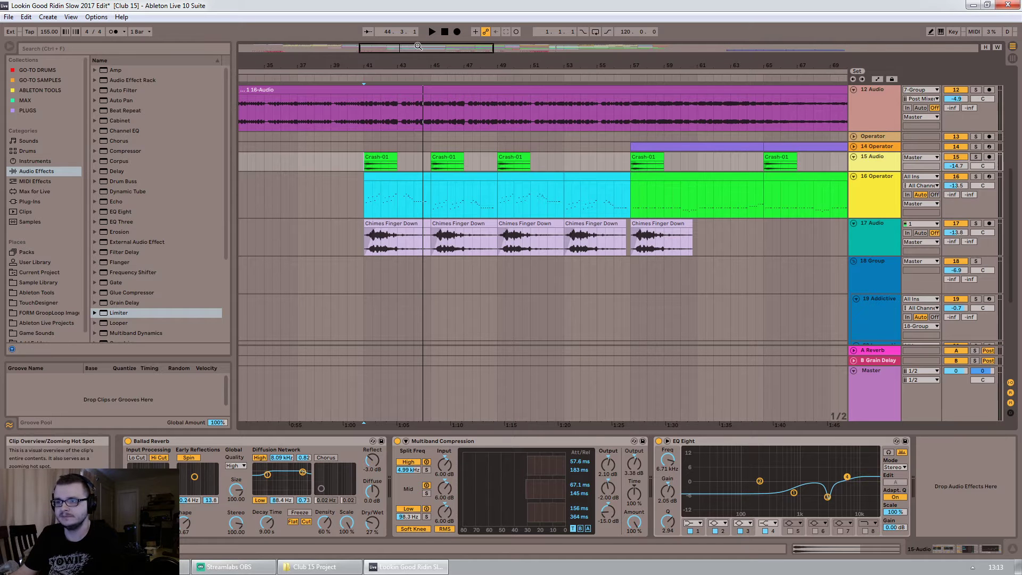
Select bar 45 on the 15 Audio track and play the full arrangement from there
drag(419, 47, 417, 42)
click(437, 155)
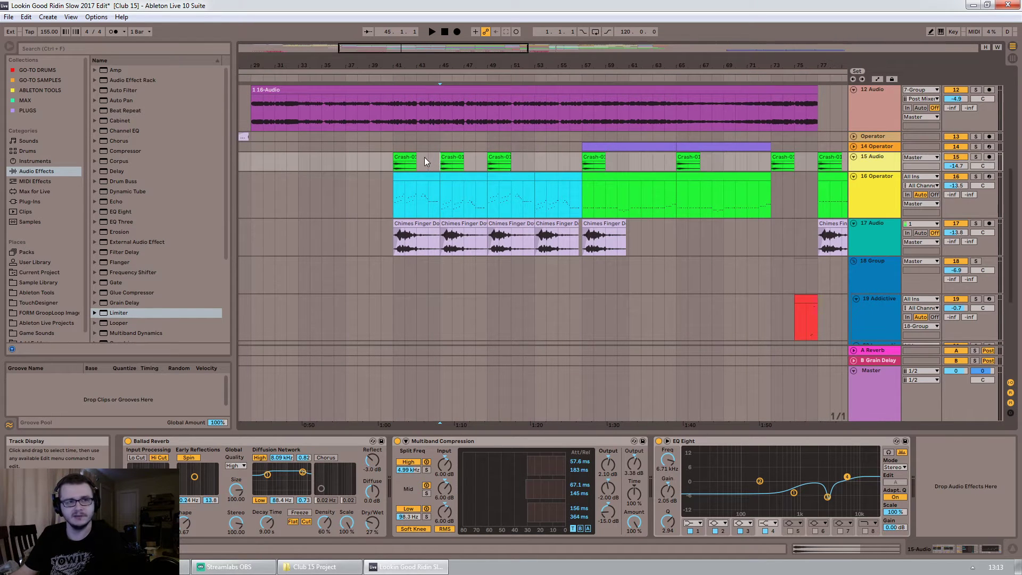
key(space)
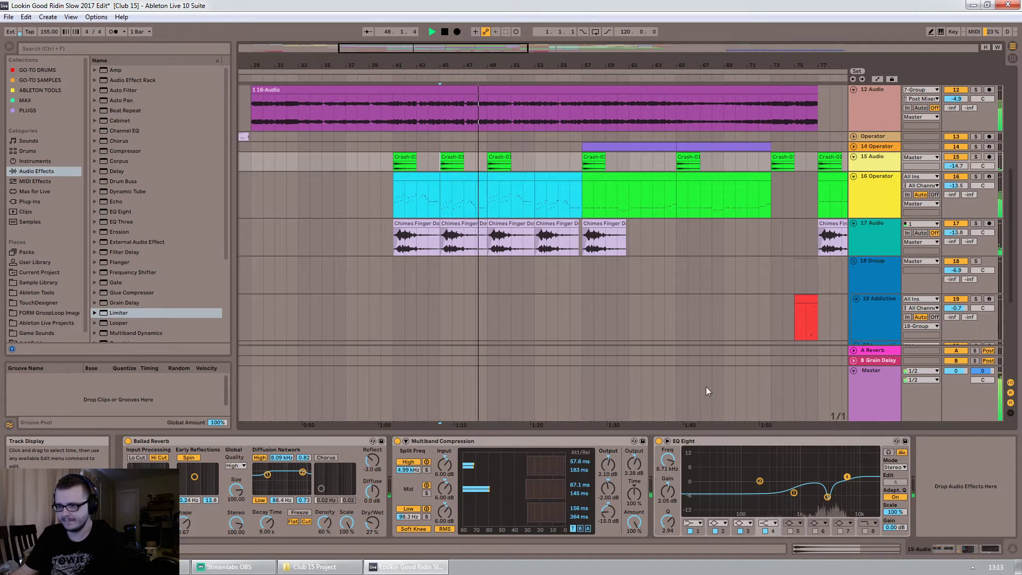
drag(400, 46, 409, 48)
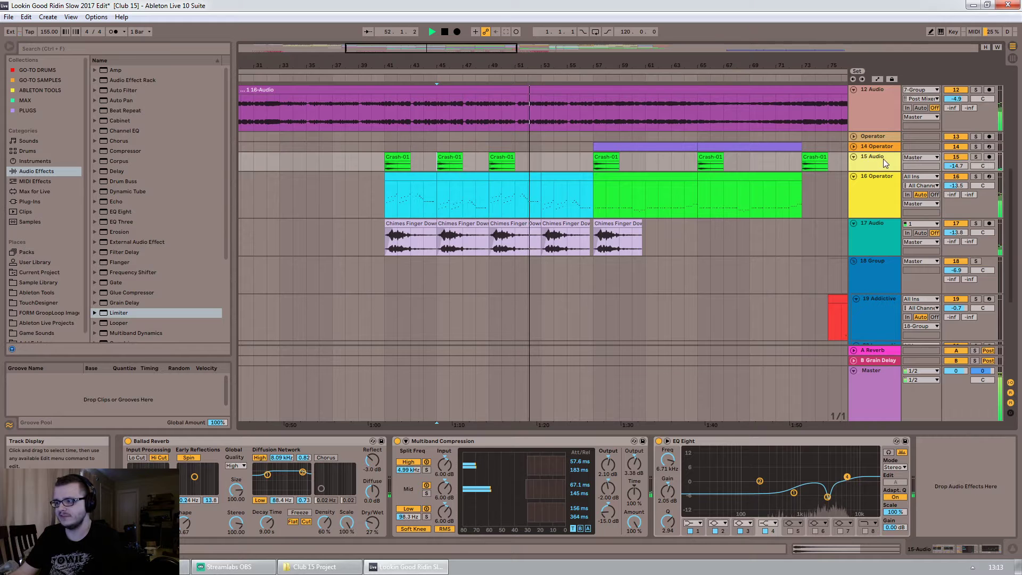
Show the 12 Audio track's EQ Eight and set the playback start to bar 29, where its first clip begins
scroll(624, 255, down, 5)
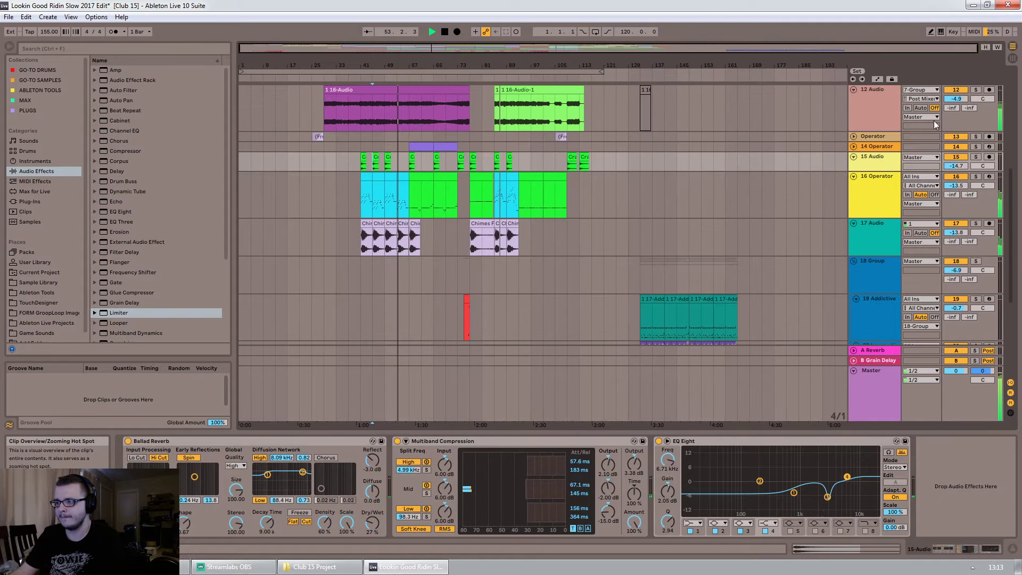
scroll(624, 256, up, 3)
scroll(632, 232, up, 2)
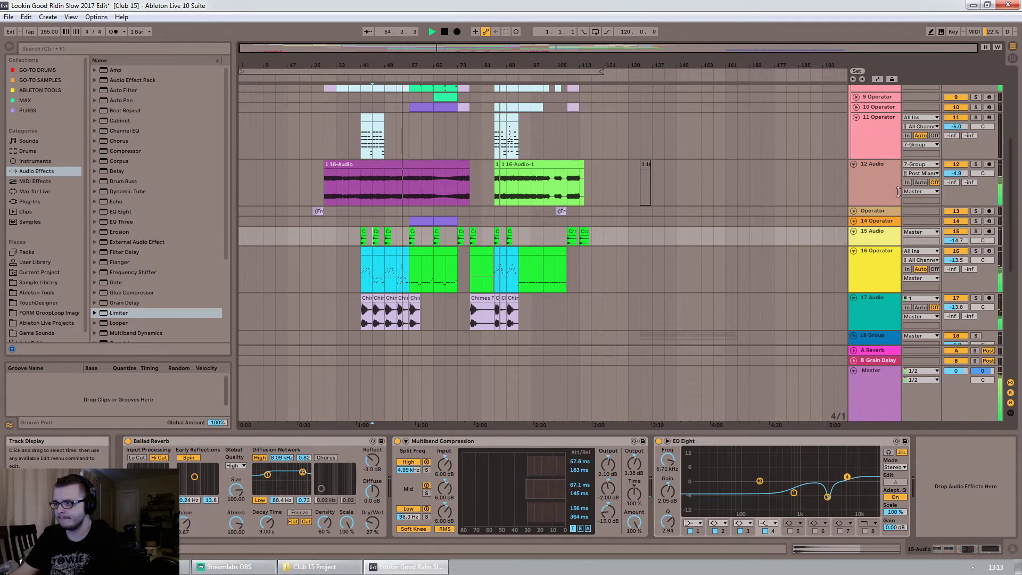
click(883, 178)
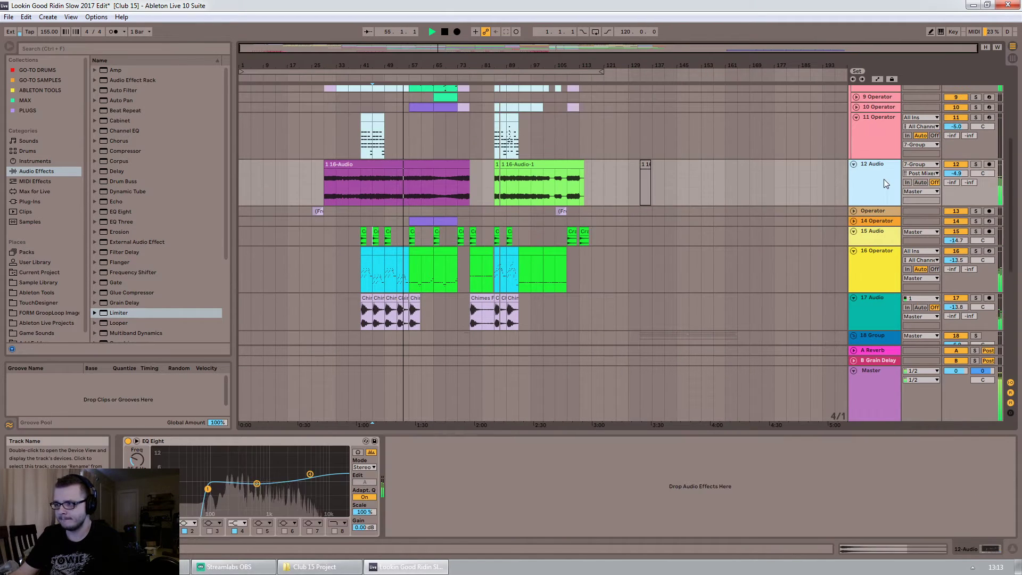
click(322, 194)
drag(345, 43, 345, 54)
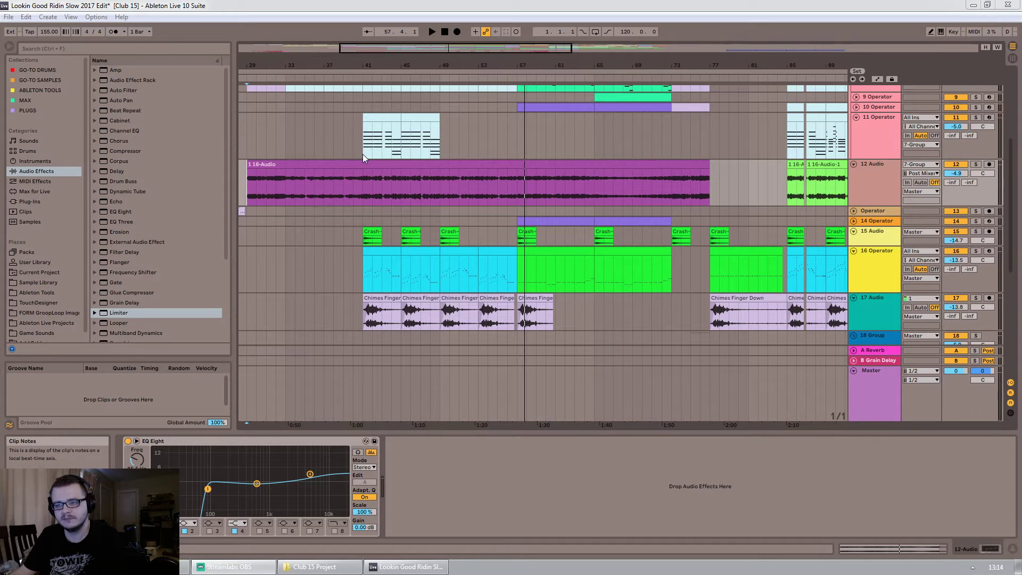
Select bar 29 on the 11 Operator track and examine its effects chain
click(248, 137)
drag(363, 46, 314, 80)
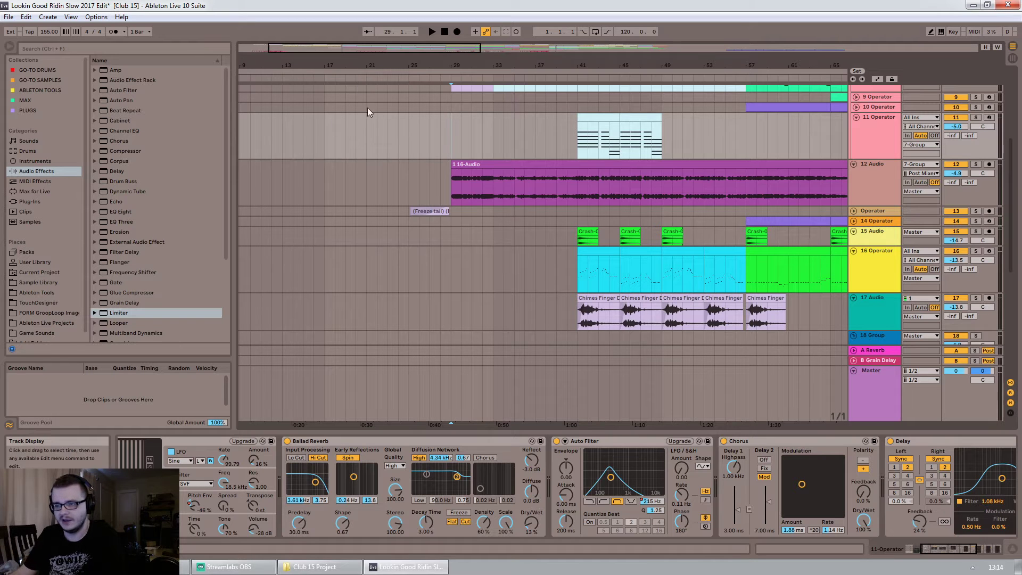
drag(346, 49, 370, 50)
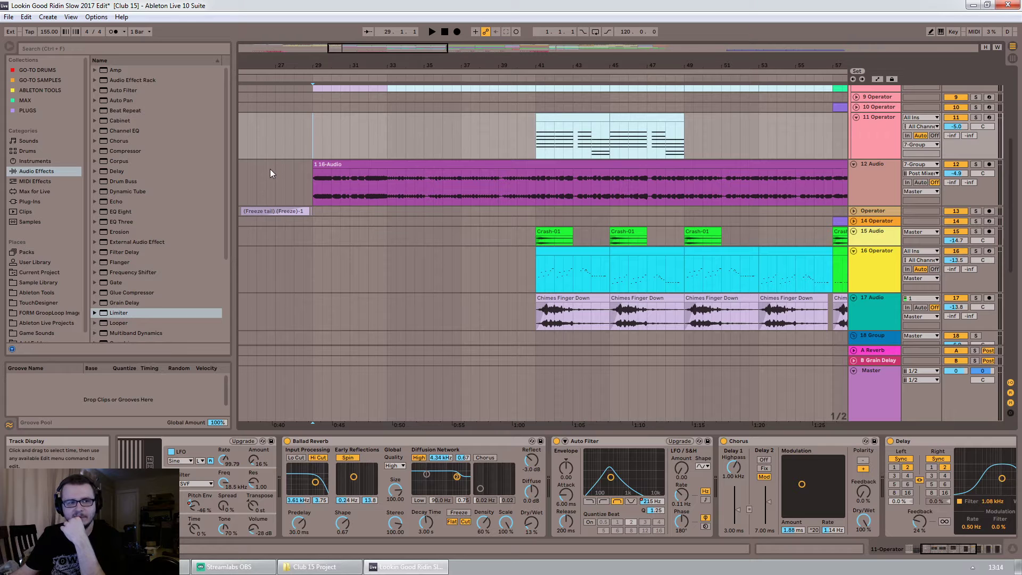
click(315, 136)
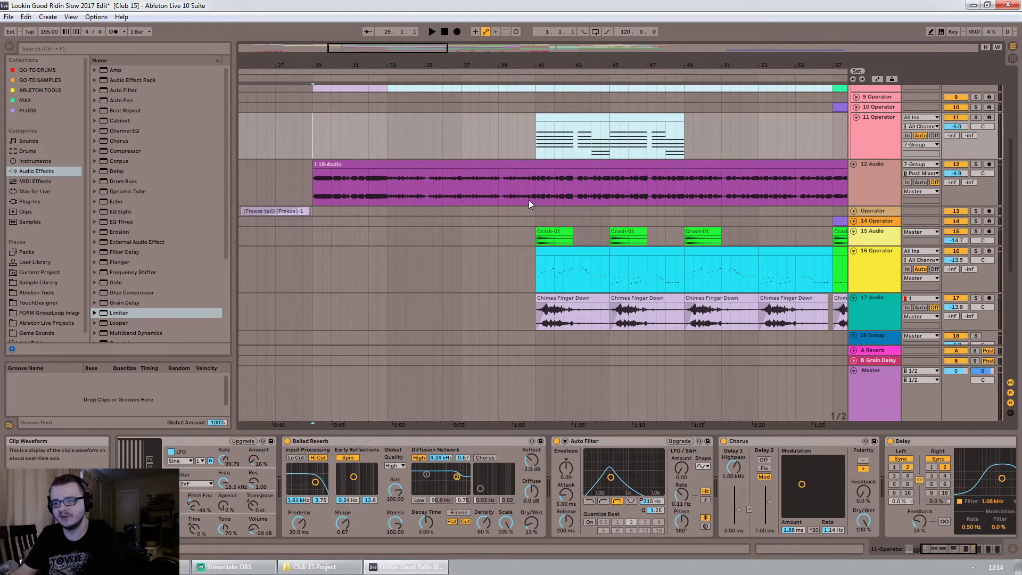
drag(358, 48, 357, 40)
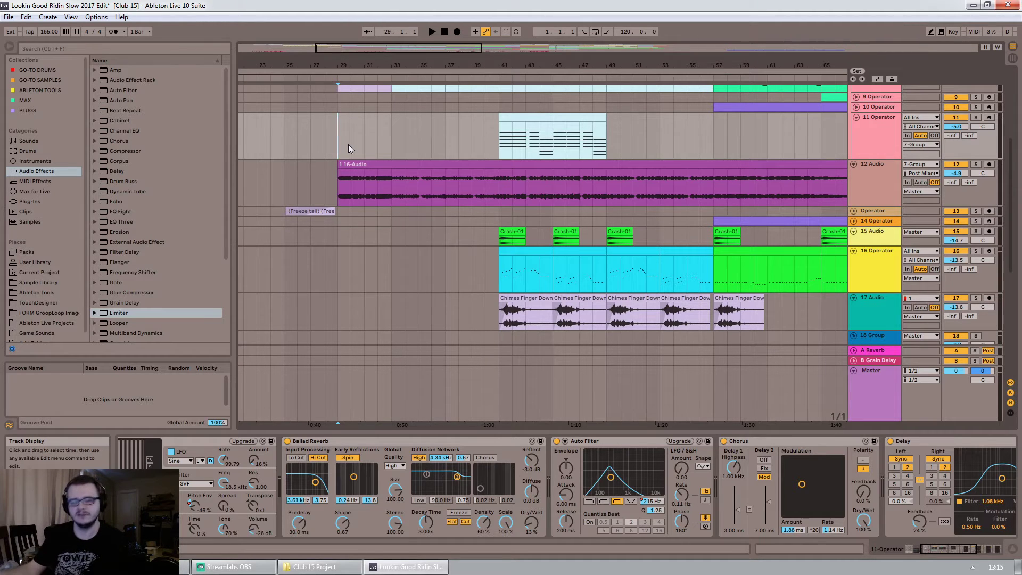
Play from bar 29 with 12 Audio selected, and fold the 8 Operator and 11 Operator tracks
key(space)
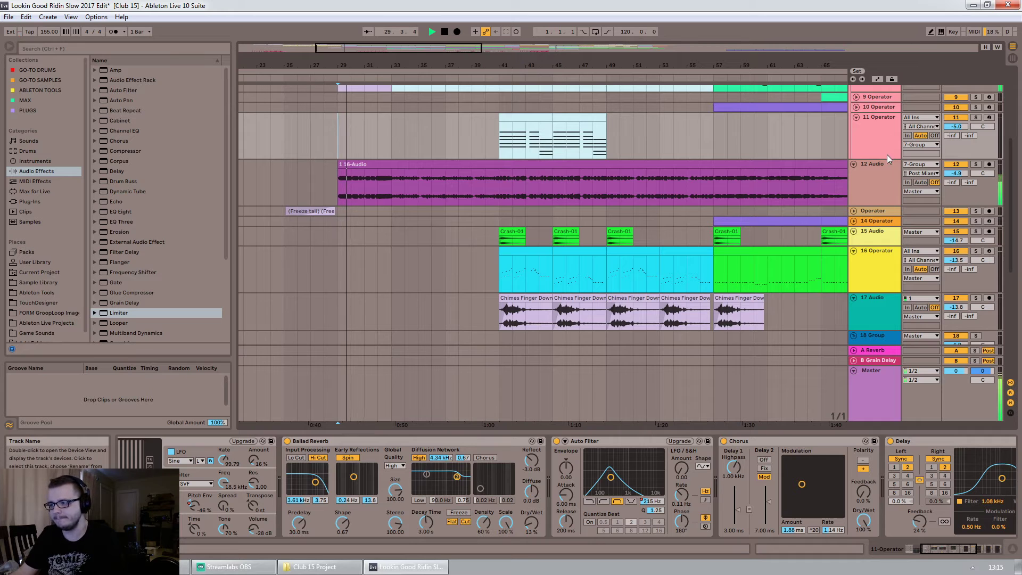
click(879, 168)
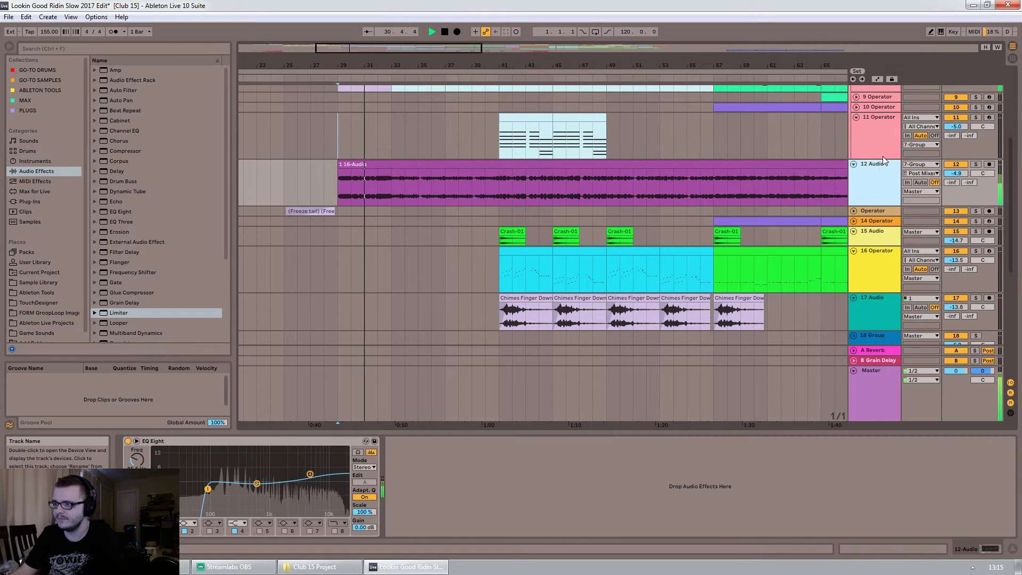
scroll(876, 181, up, 1)
scroll(876, 180, up, 4)
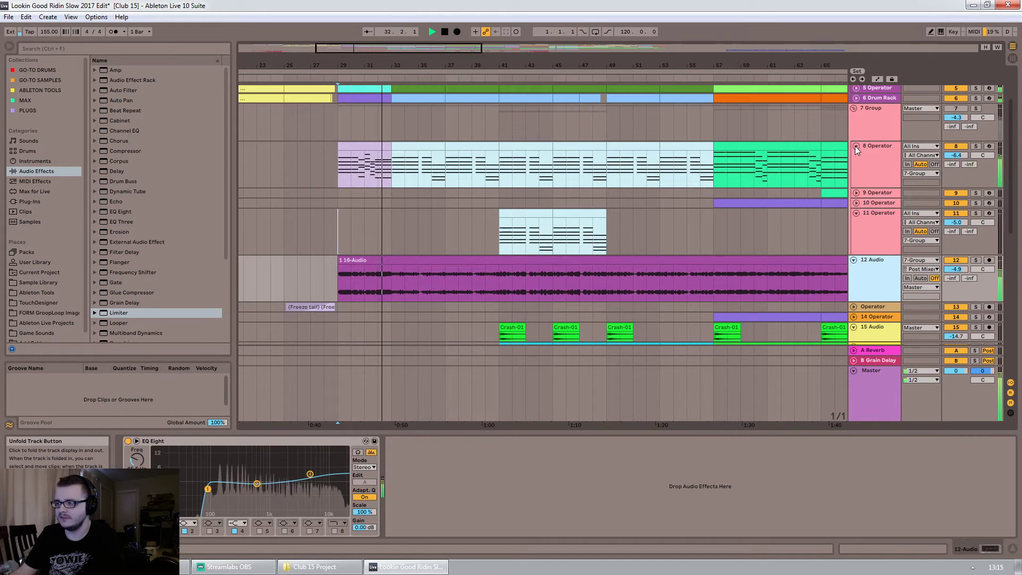
click(856, 176)
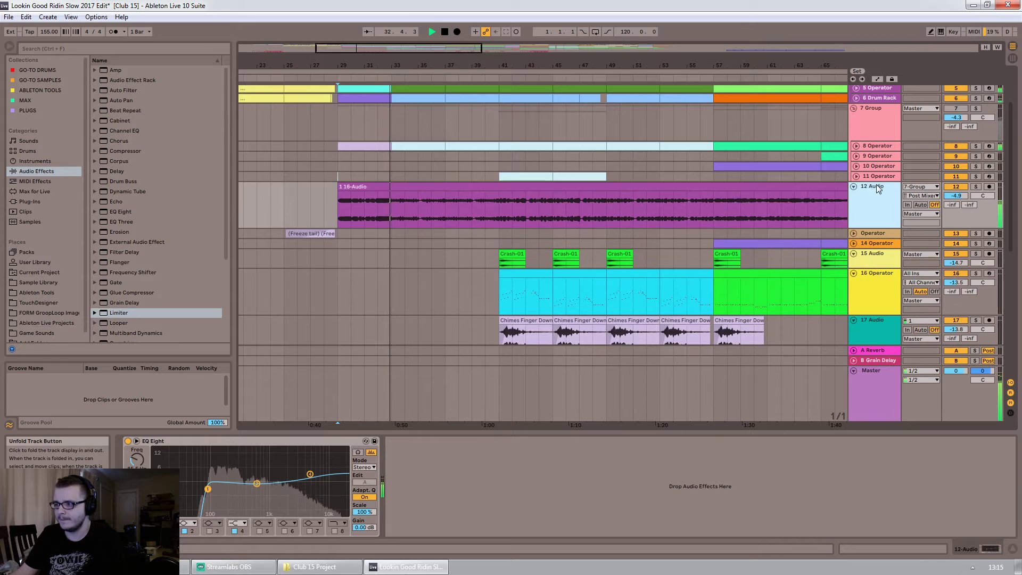
Solo the 12 Audio track, check the 7 Group for devices, and return to bar 29 on 12 Audio
click(977, 187)
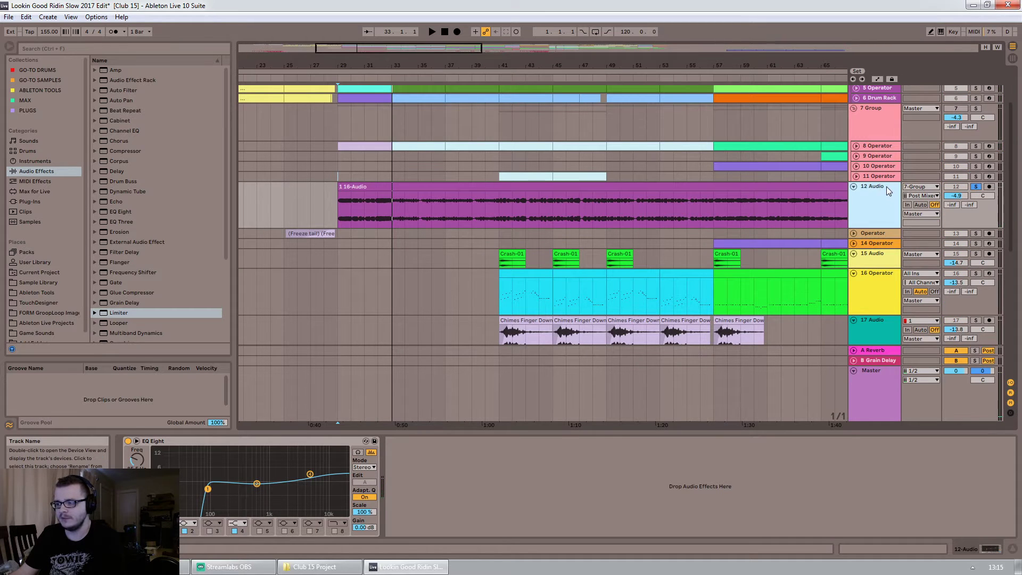
click(886, 114)
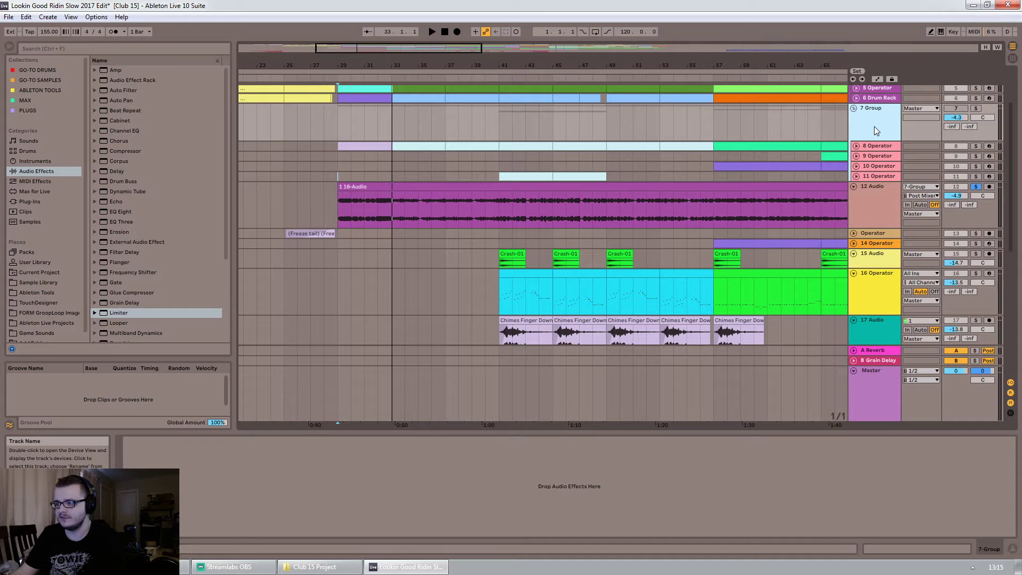
click(873, 201)
click(339, 211)
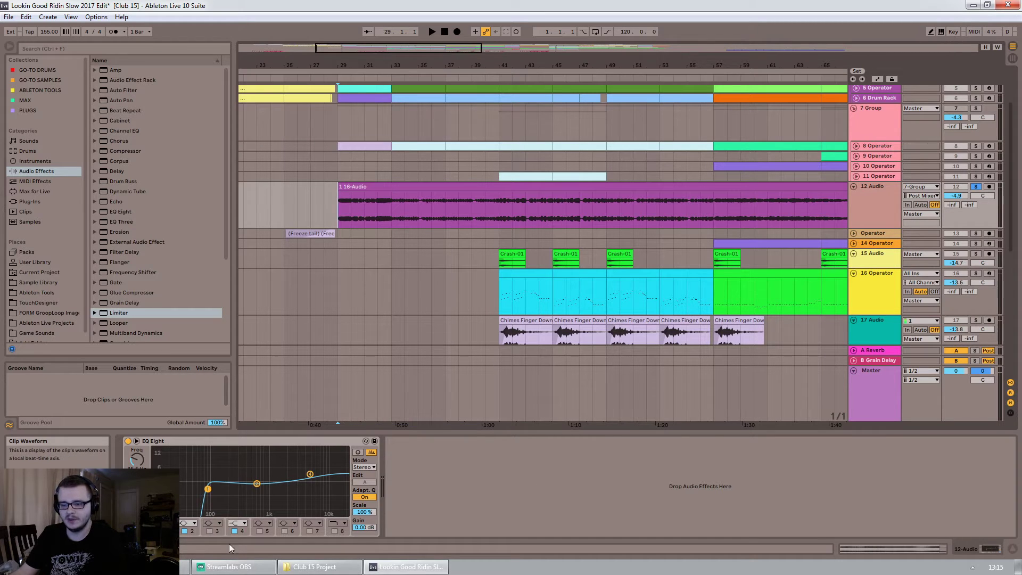
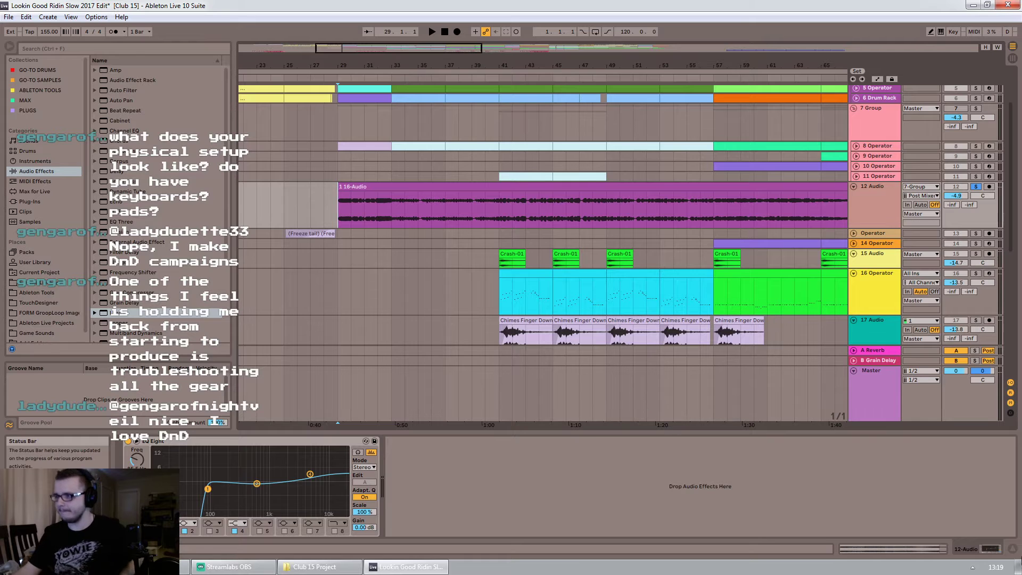
Clear the 12 Audio track's solo and check the device chains of the 4 Group and 7 Group tracks
click(976, 186)
scroll(1003, 236, up, 3)
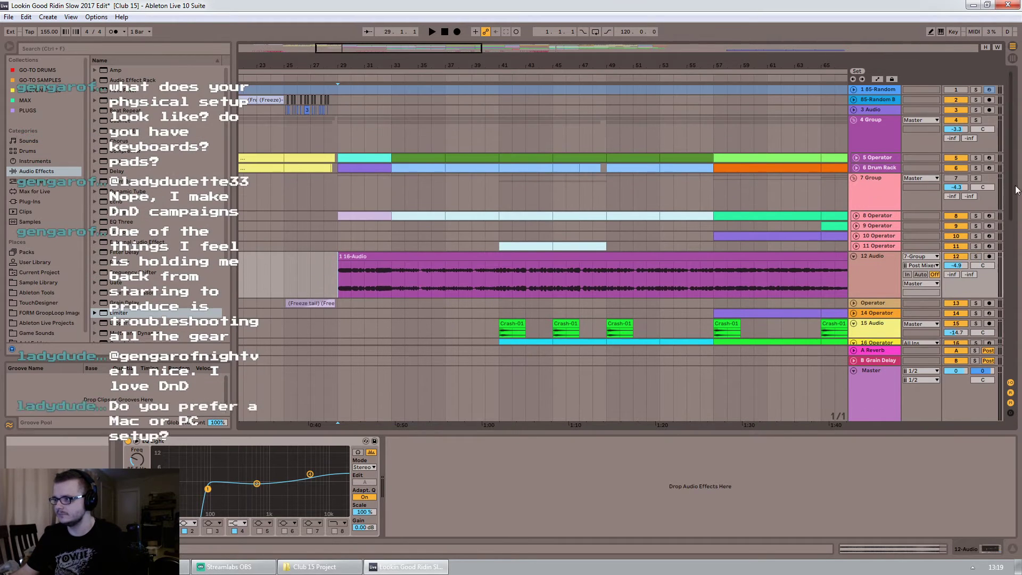
click(869, 131)
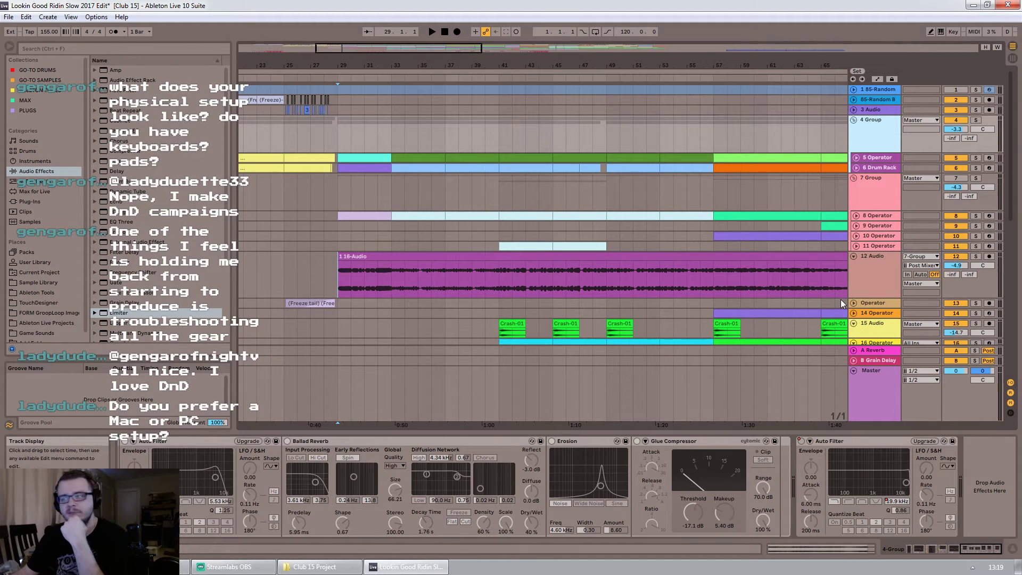
click(880, 192)
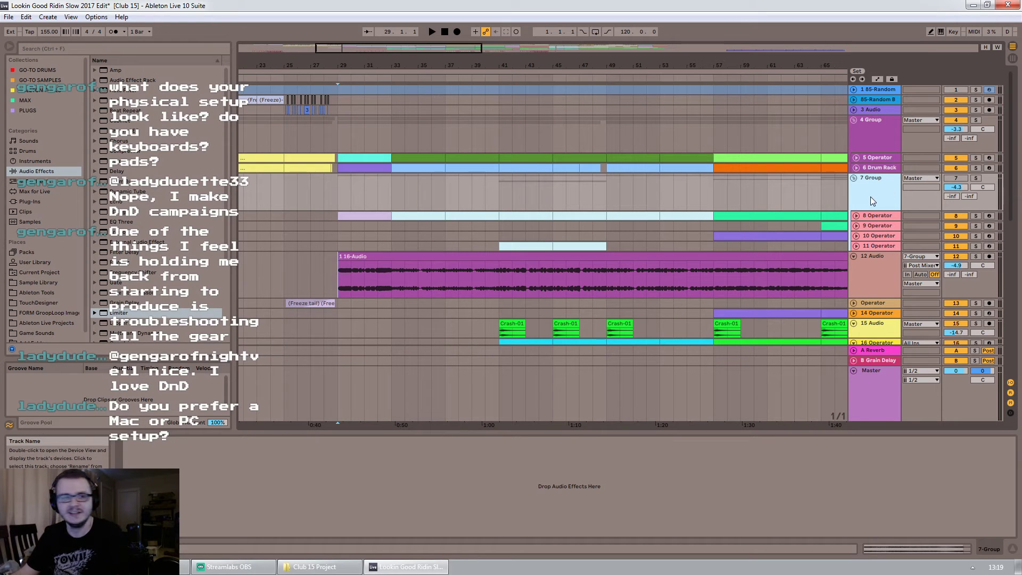
drag(385, 46, 377, 34)
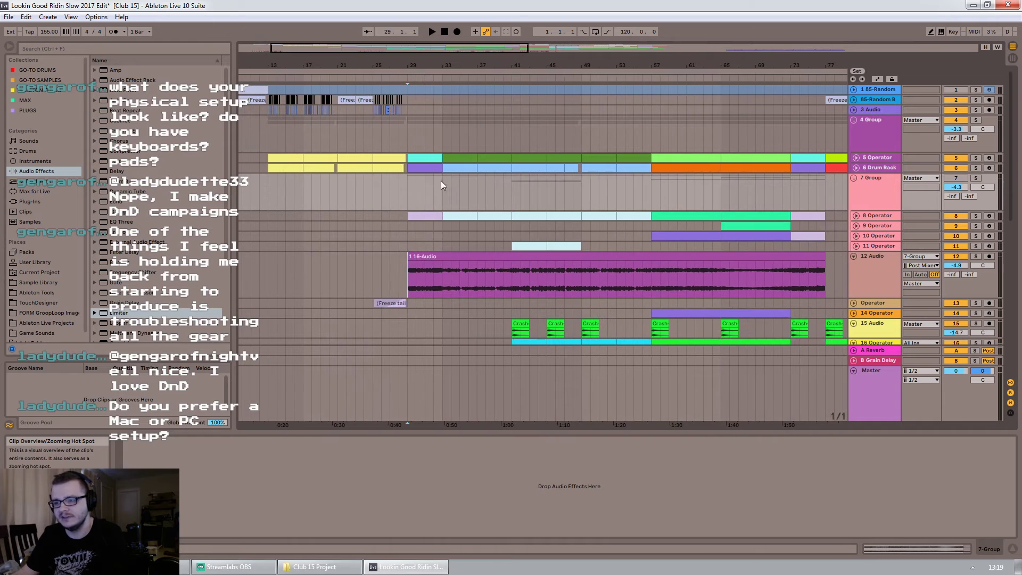
Select bar 33 on the 4 Group track to show its effects, and go back to the 12 Audio track's EQ Eight
scroll(445, 133, up, 2)
click(445, 133)
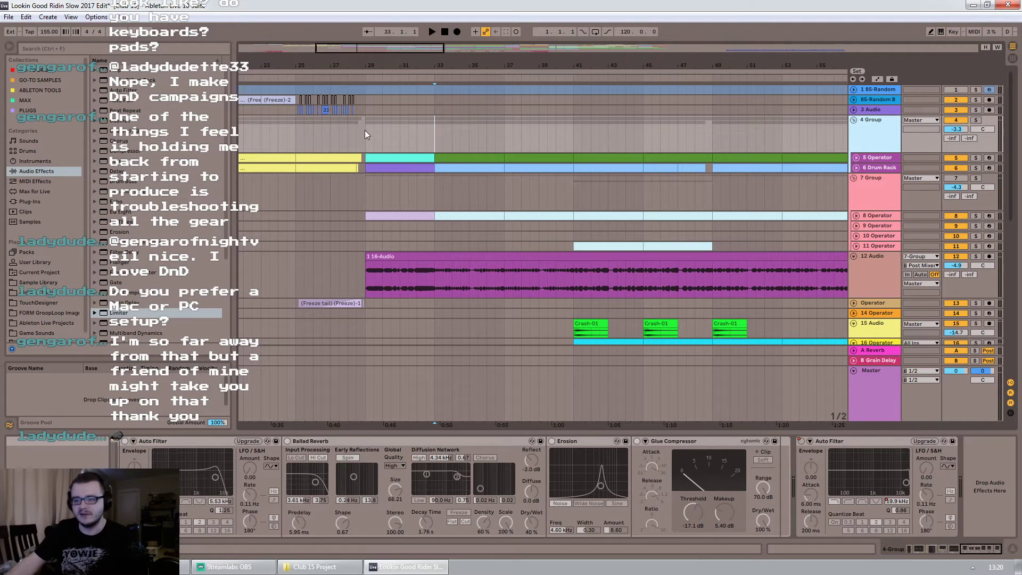
drag(343, 48, 365, 24)
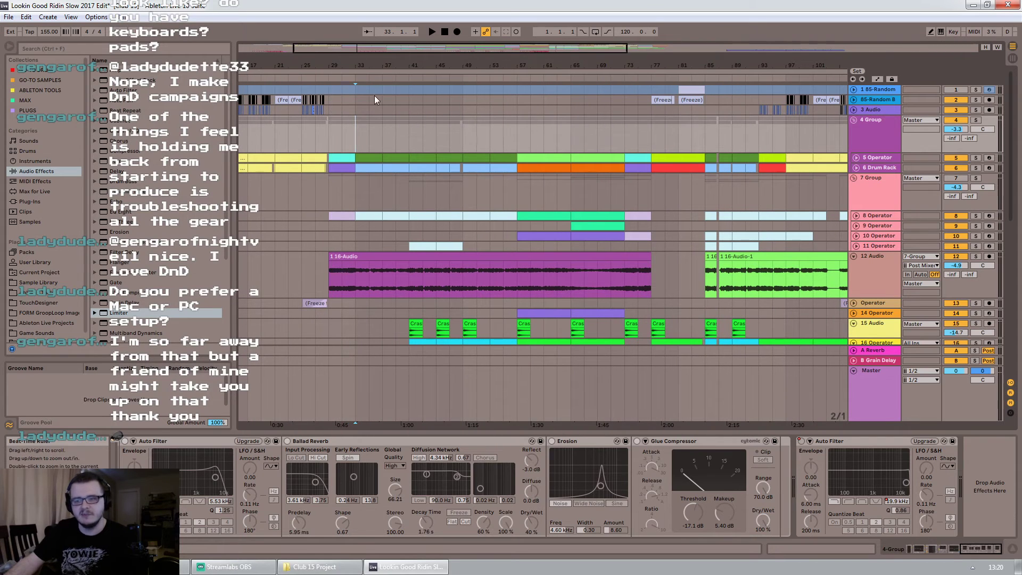
click(354, 291)
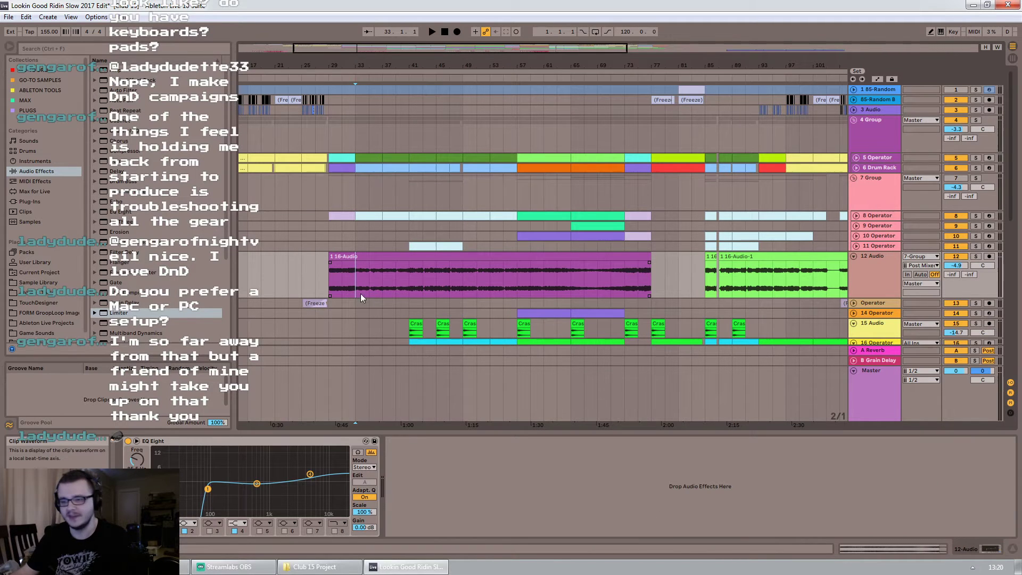
Select bar 13 on the 3 Audio track to show its device chain, and unfold the track to examine its chopped clips up close
drag(353, 45, 350, 99)
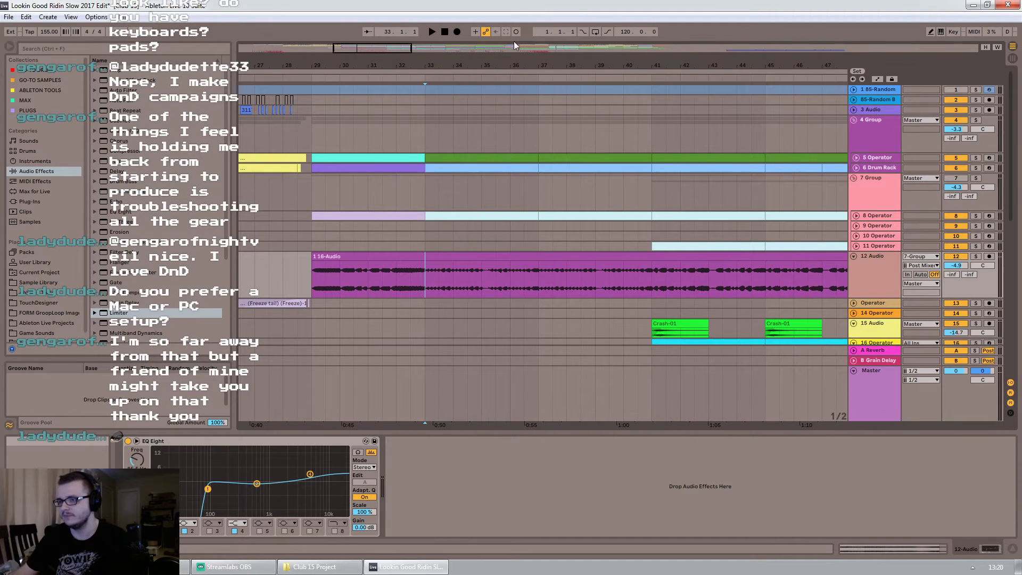
drag(343, 42, 329, 36)
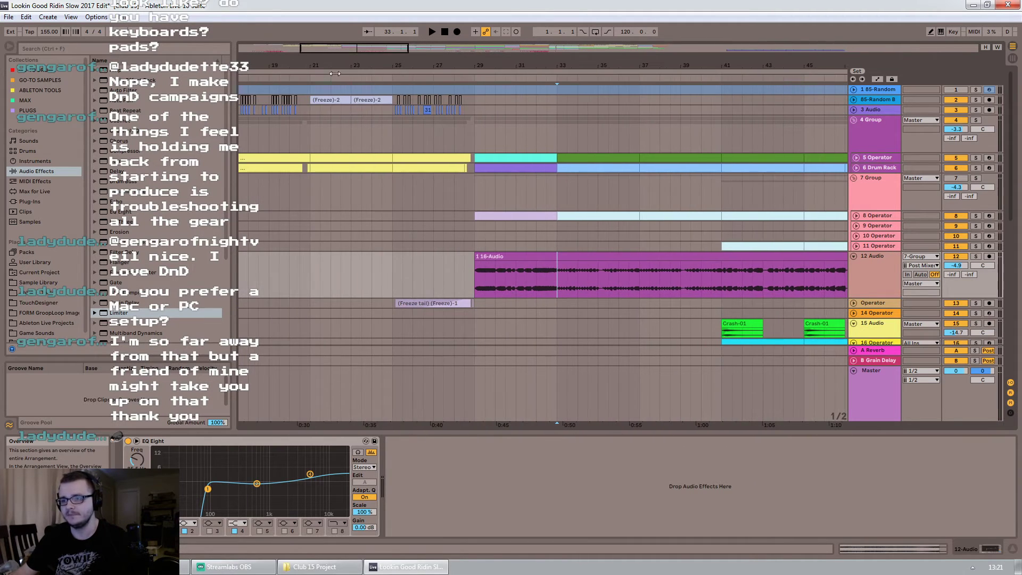
scroll(414, 266, down, 1)
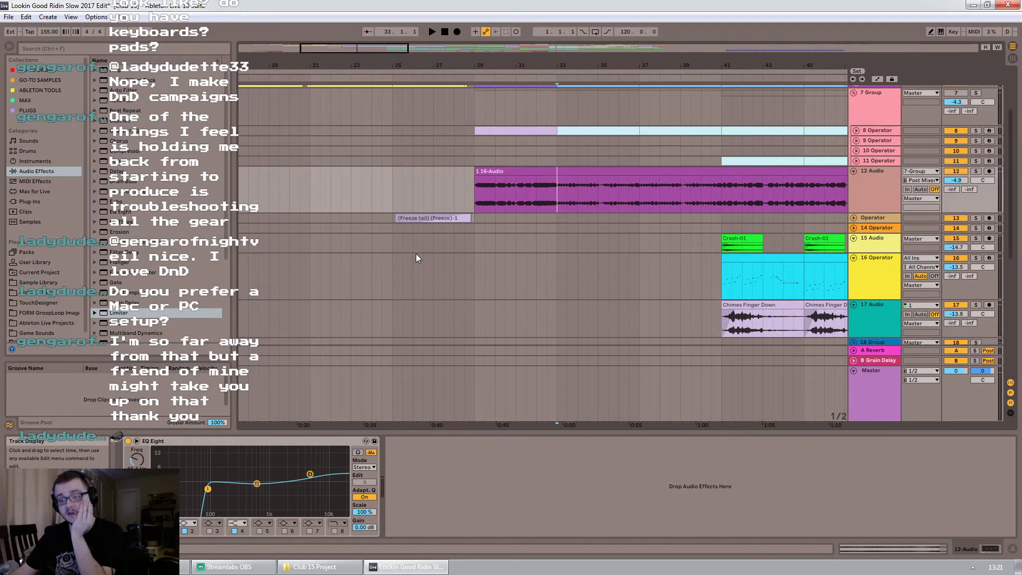
scroll(416, 257, up, 3)
scroll(414, 250, up, 1)
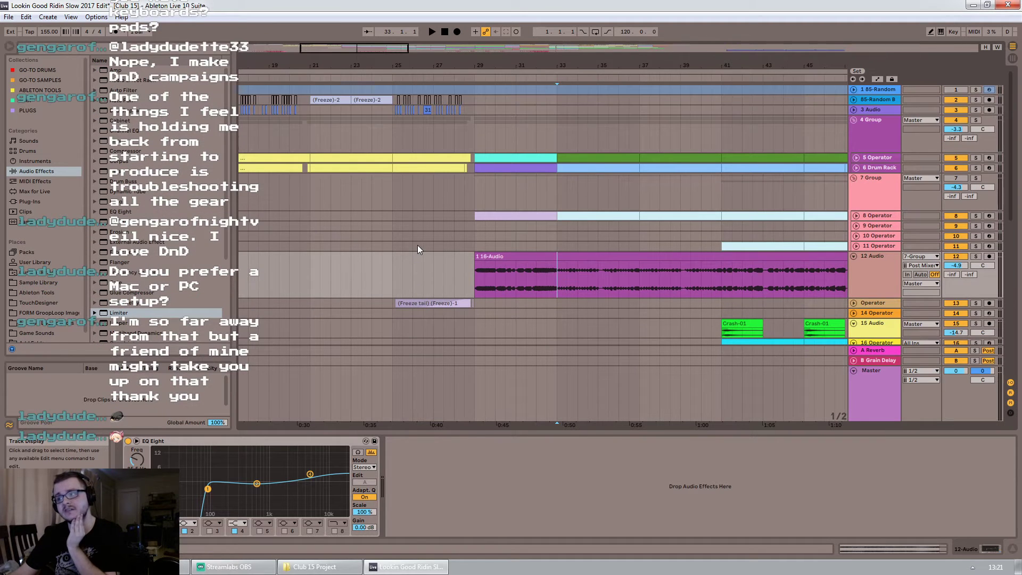
drag(335, 48, 518, 89)
click(324, 109)
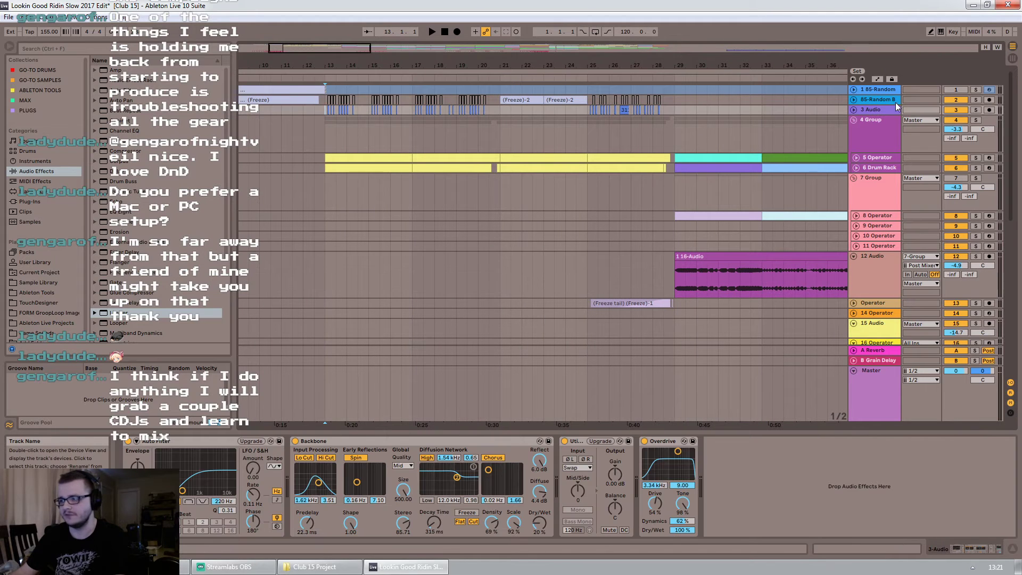
click(854, 110)
drag(281, 45, 285, 39)
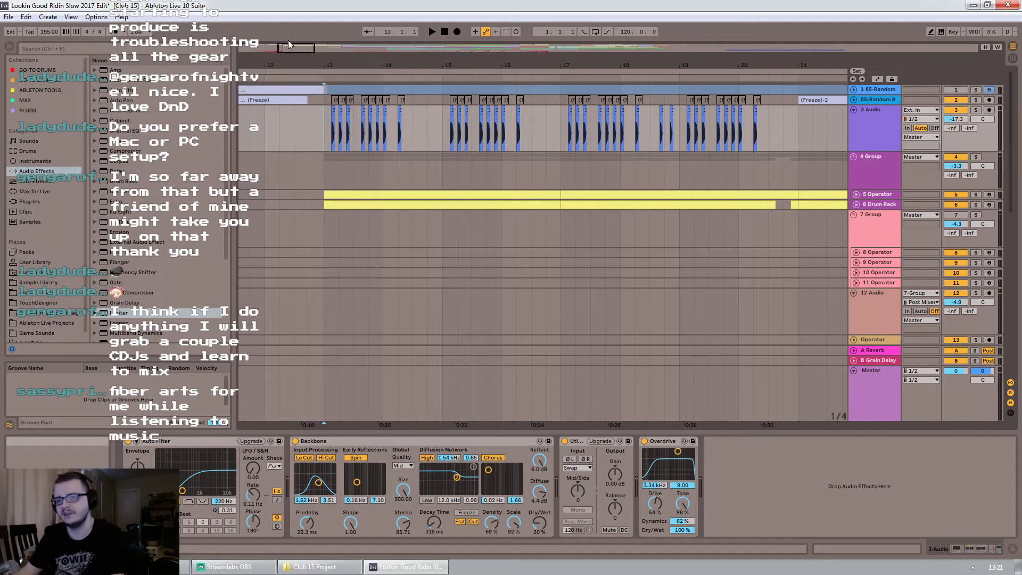
Play the 3 Audio track from bar 13, first soloed and once more within the full mix
mouse_move(292, 49)
mouse_down()
mouse_move(292, 8)
mouse_move(297, 47)
mouse_up()
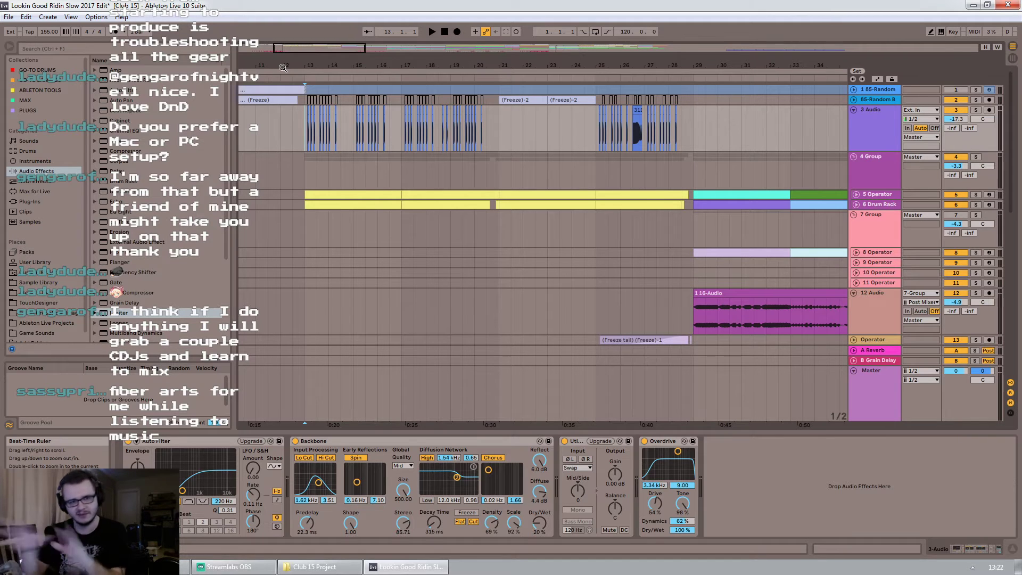
drag(296, 53, 389, 156)
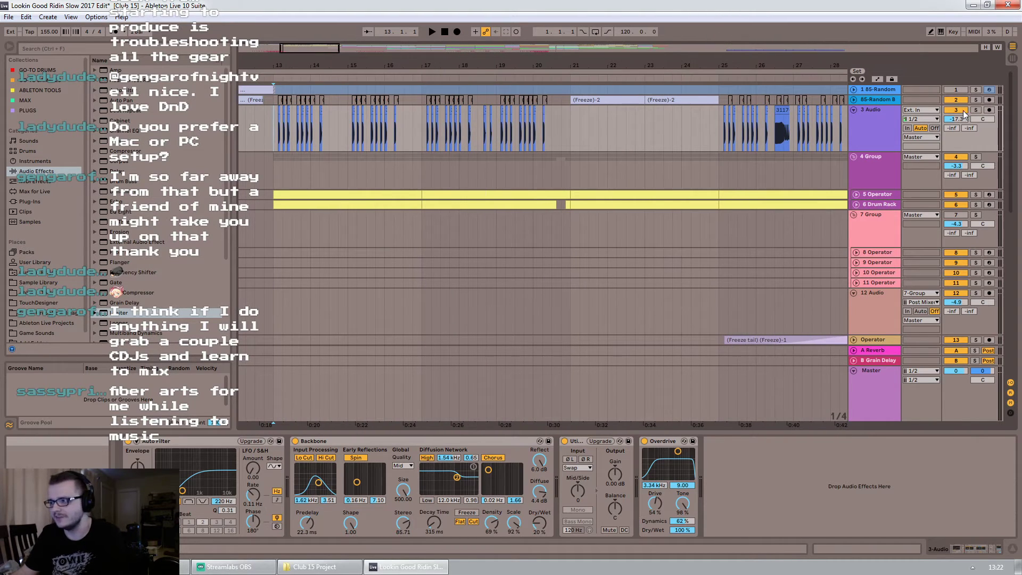
click(976, 110)
key(space)
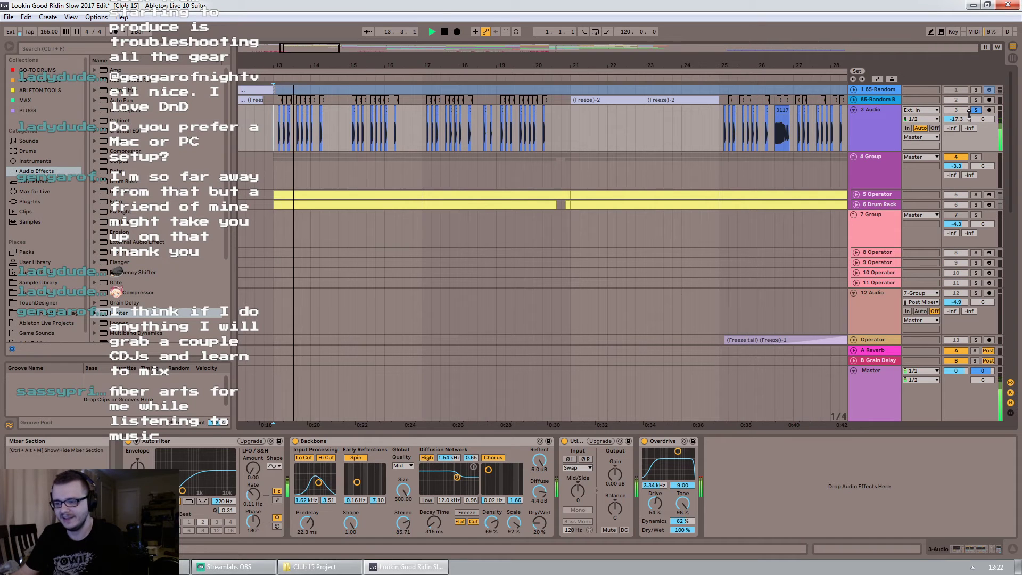
key(space)
click(976, 112)
key(space)
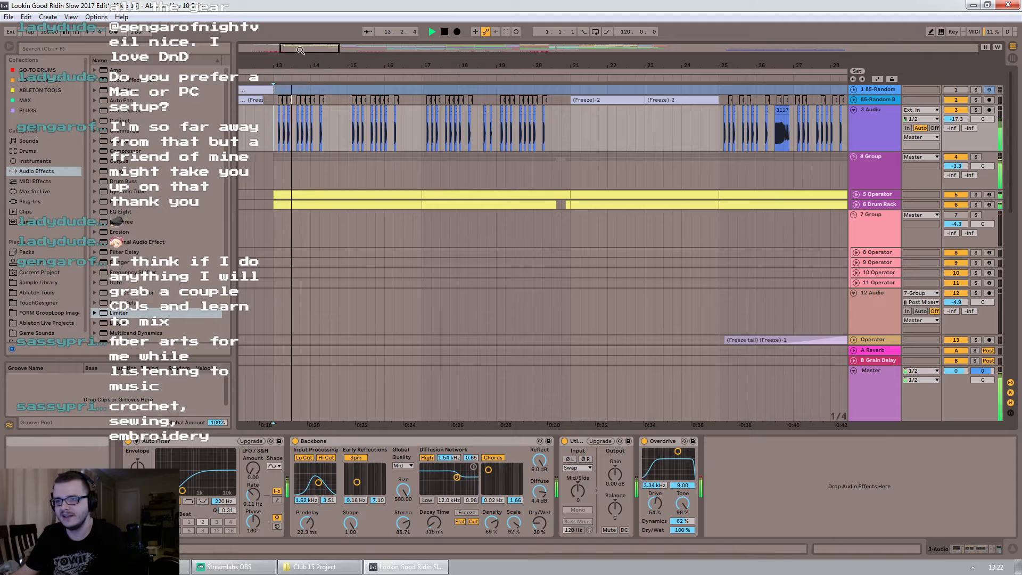
Examine the chopped clips around bar 15 on the 3 Audio track up close and select the clip at 15.3.3
drag(298, 49, 295, 93)
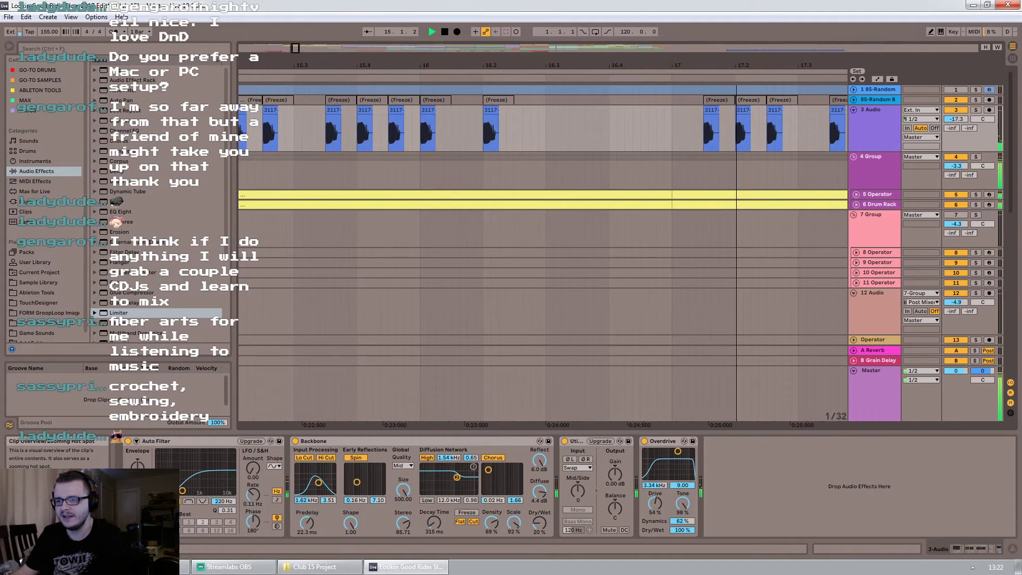
click(330, 112)
mouse_move(293, 46)
mouse_down()
mouse_move(296, 77)
mouse_move(294, 49)
mouse_up()
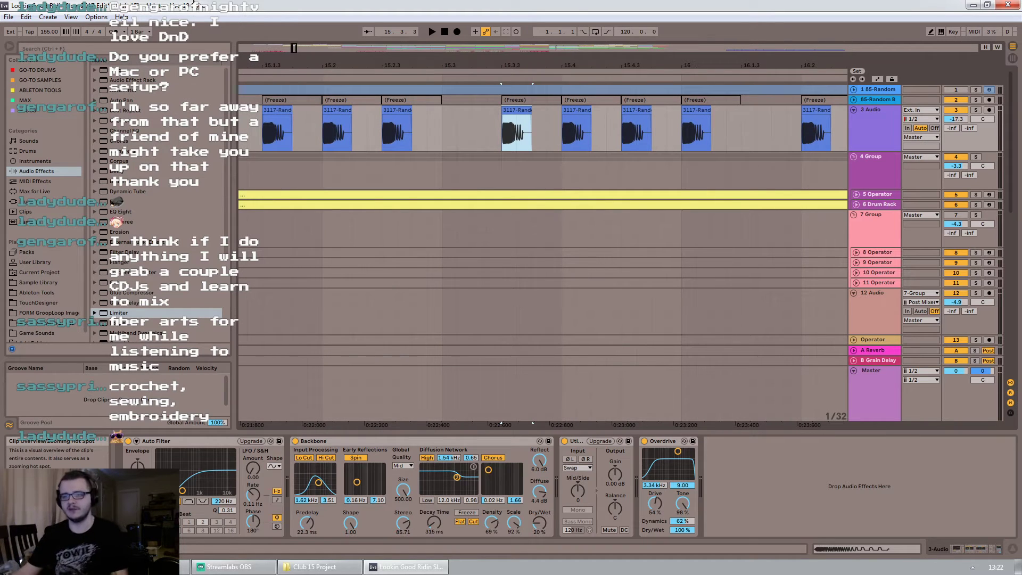
Browse the Sample Library for the Bit Crate Vol 1 folder and look through its Bit Crate samples
click(77, 83)
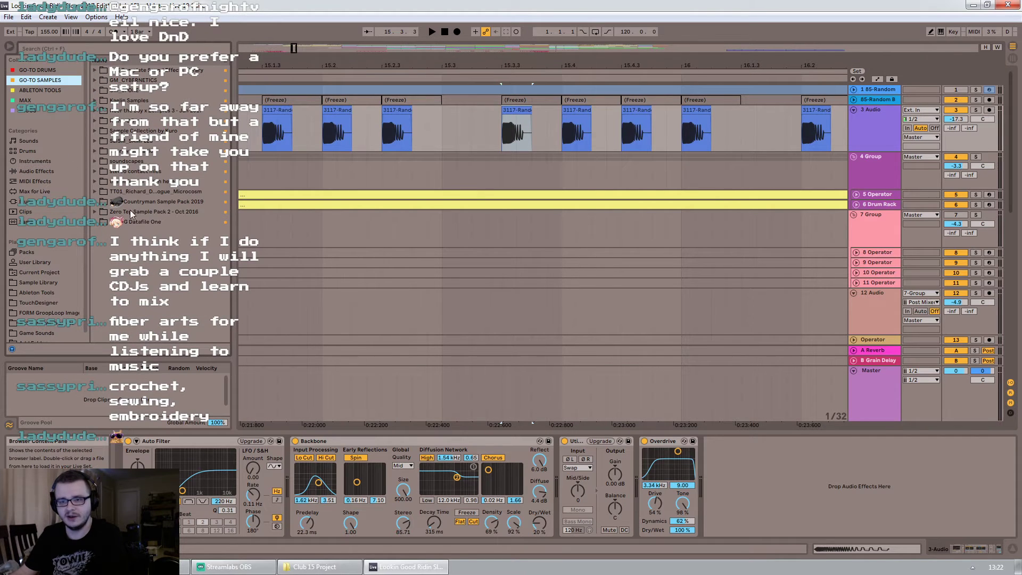
click(49, 205)
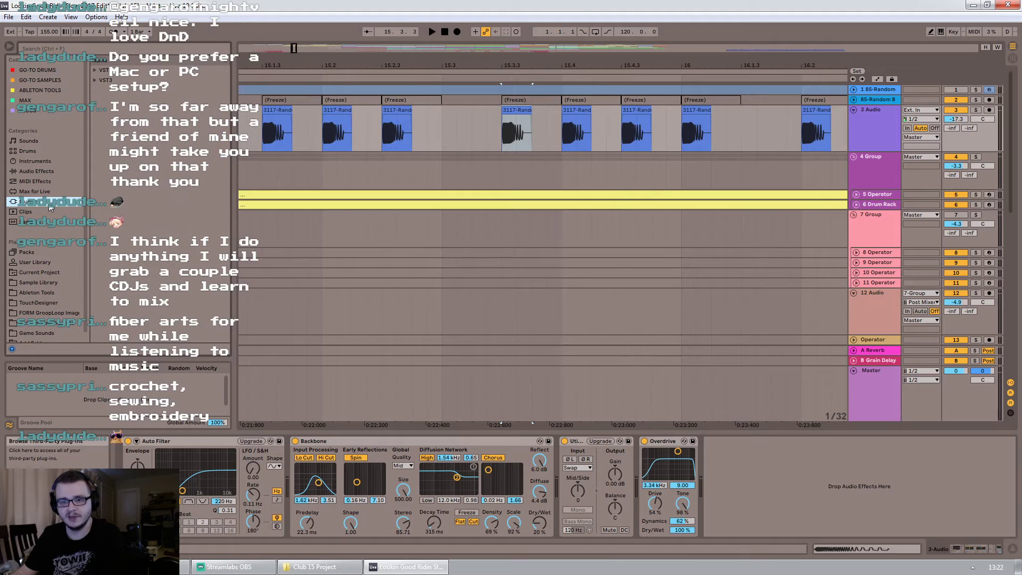
click(53, 282)
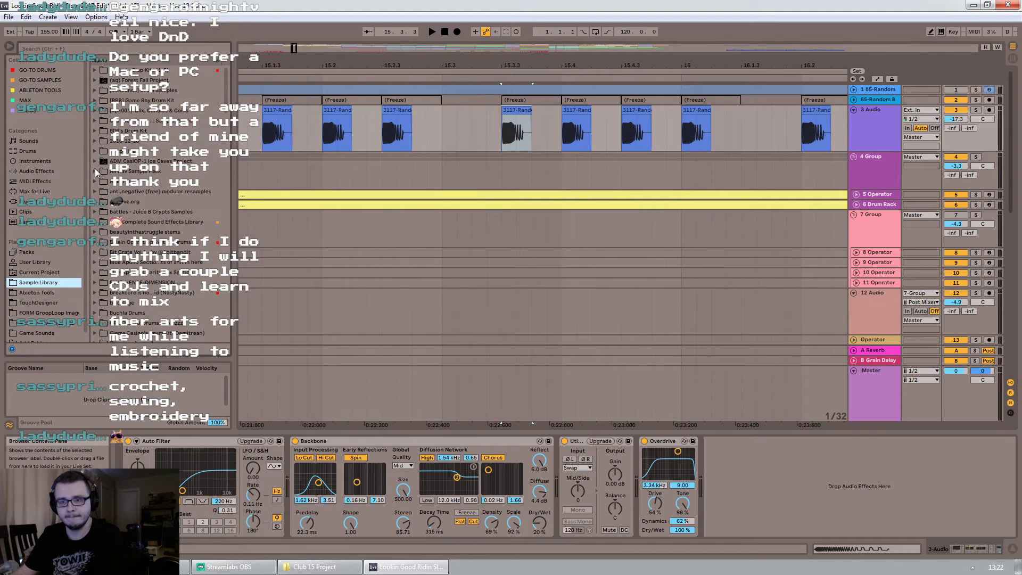
click(130, 252)
click(96, 253)
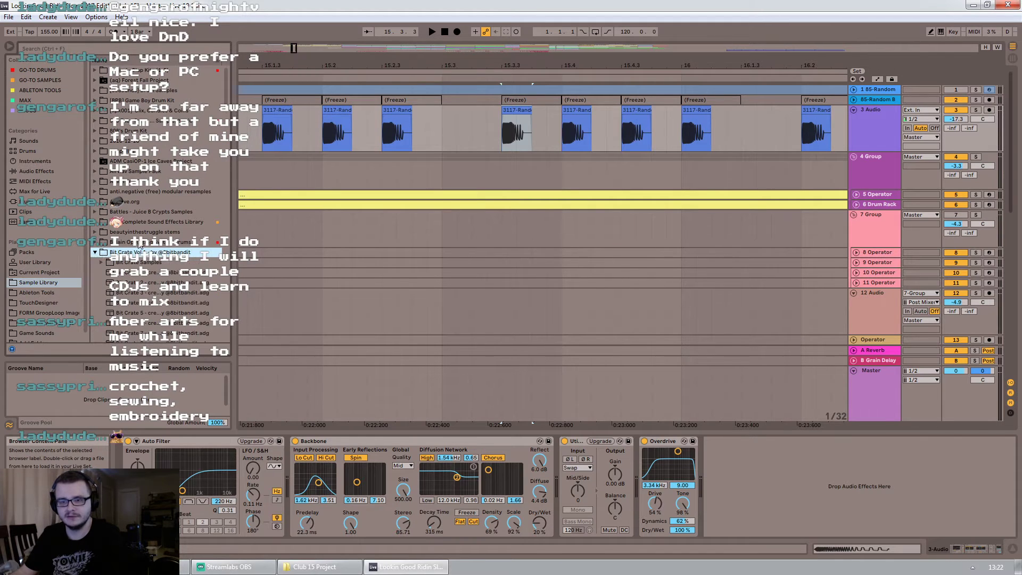
click(103, 209)
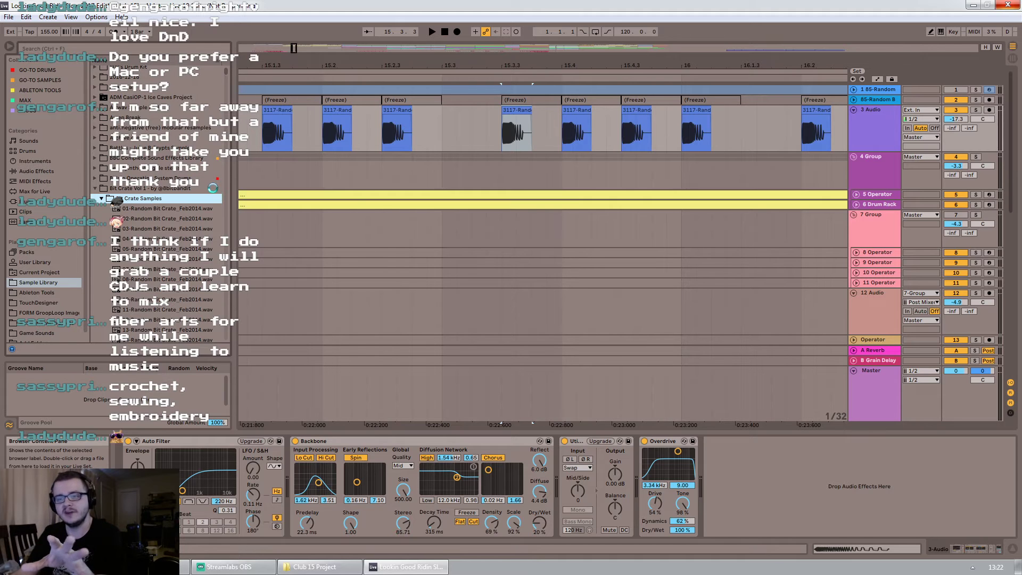
scroll(213, 194, down, 20)
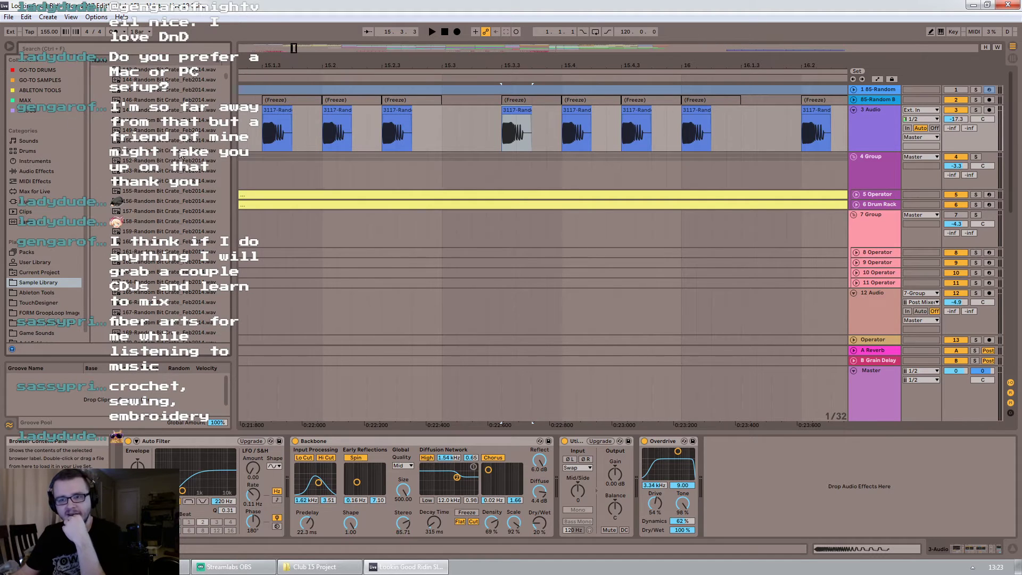
Preview the Random Bit Crate samples from number 156 back to number 149
click(132, 200)
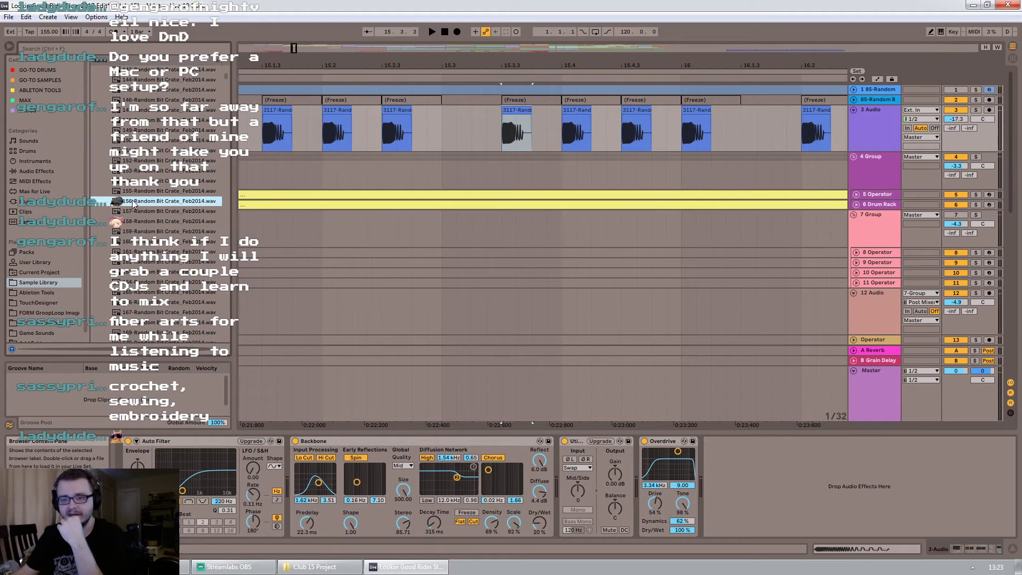
click(158, 184)
click(164, 171)
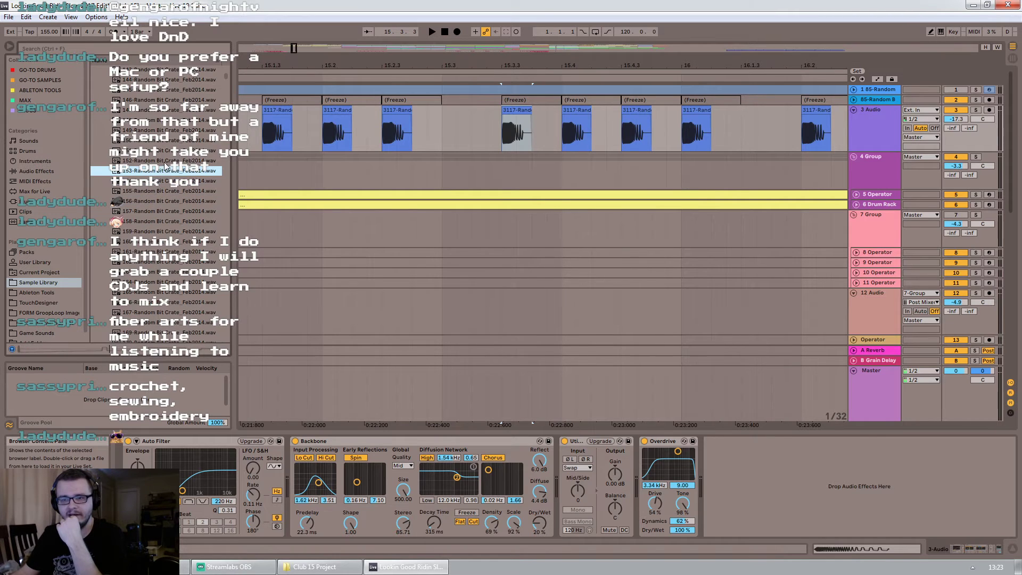
click(165, 161)
click(166, 150)
click(169, 141)
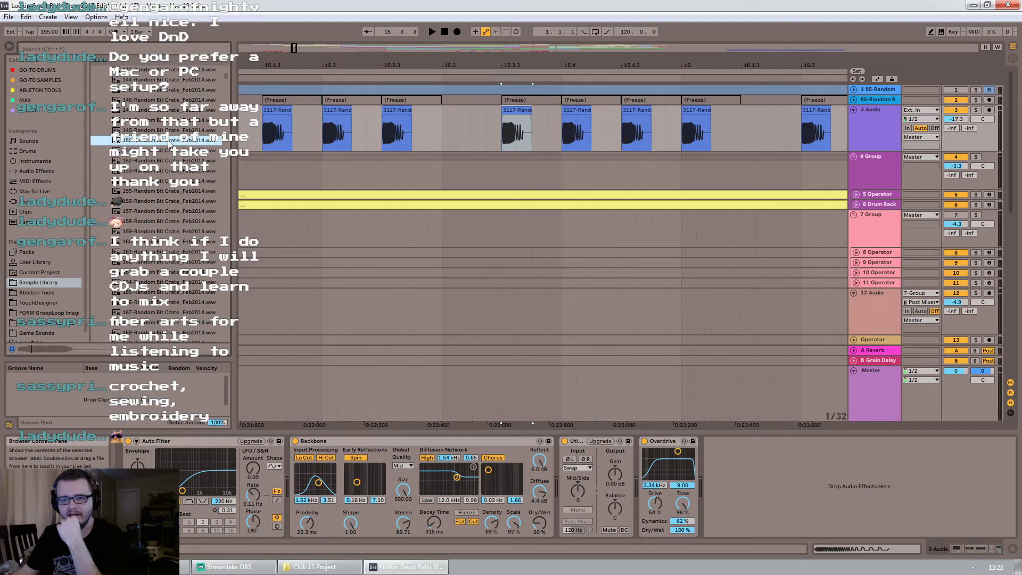
key(Up)
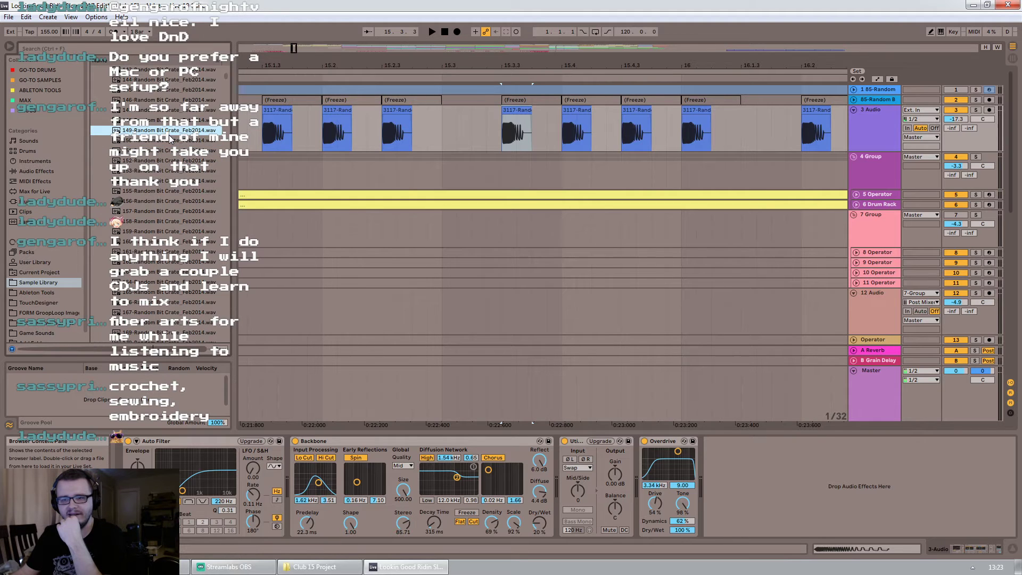
click(308, 234)
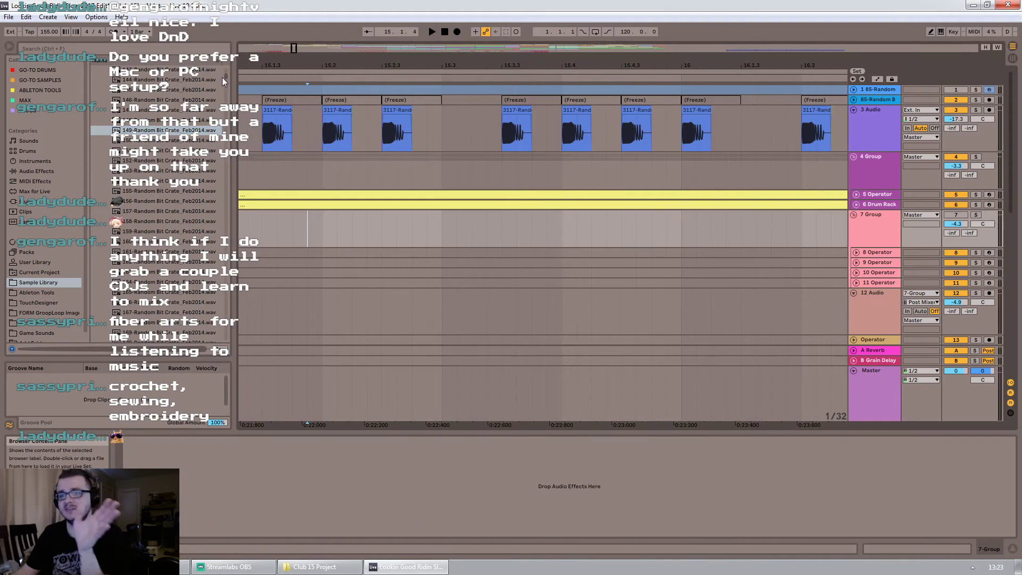
click(53, 81)
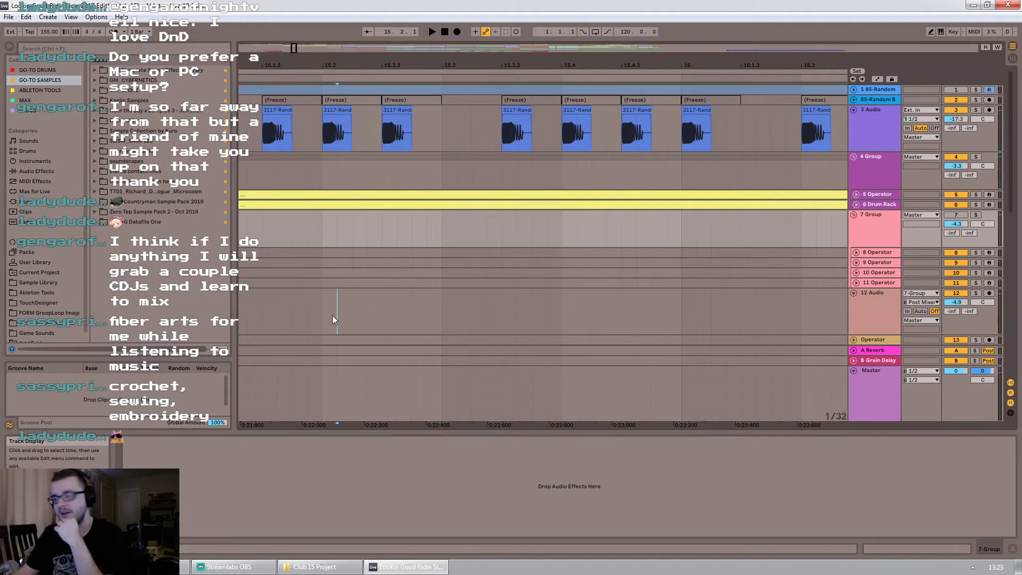
click(336, 318)
click(49, 161)
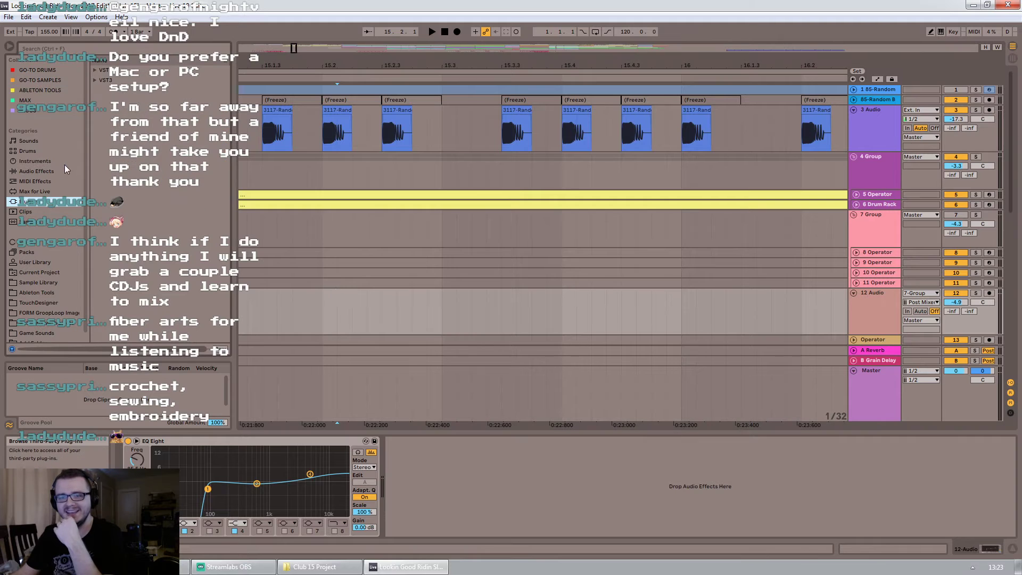
click(437, 177)
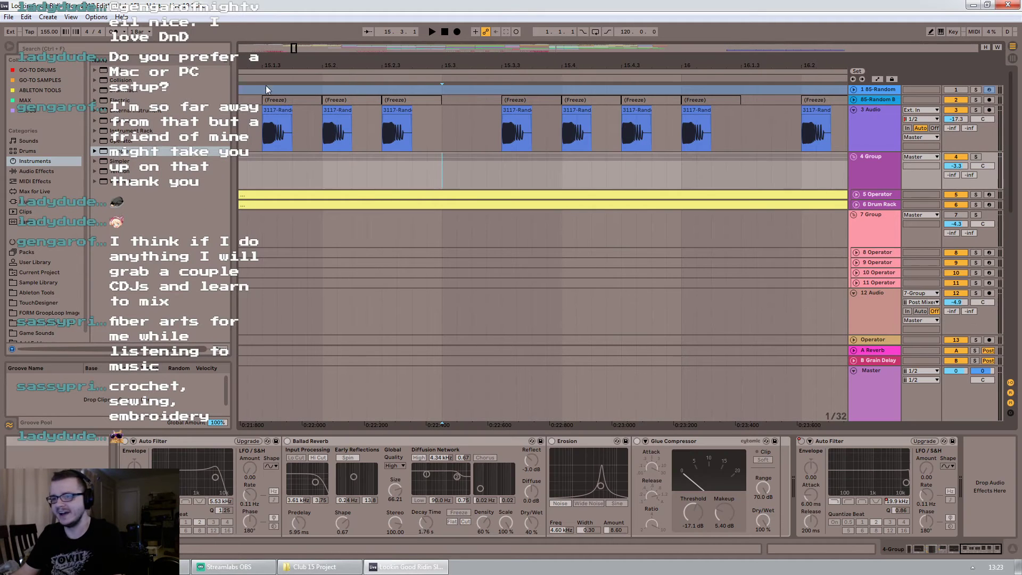
Play the arrangement from bar 15 and follow the chopped 3 Audio clips in a wider overview
click(253, 127)
key(space)
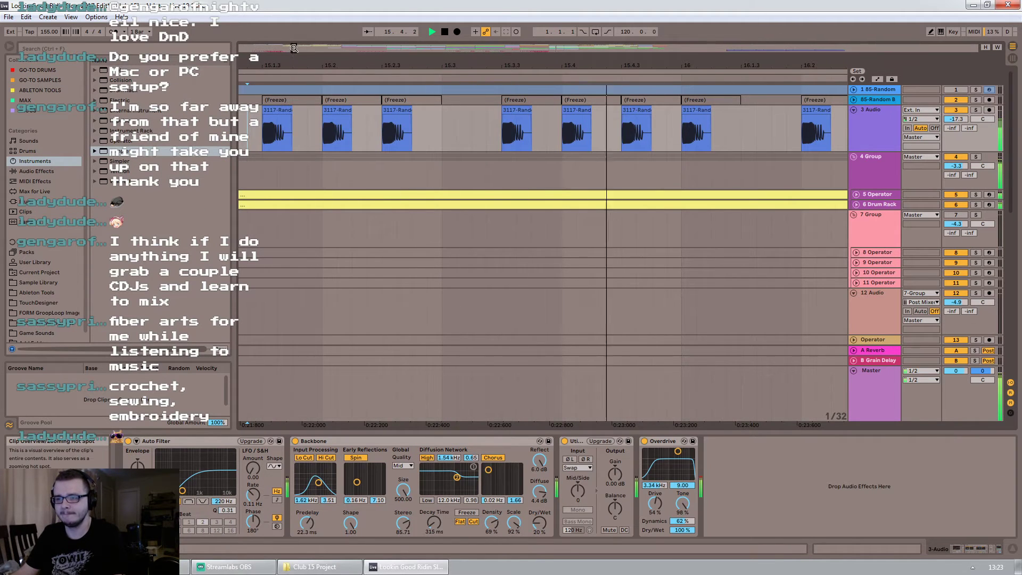
drag(293, 47, 328, 55)
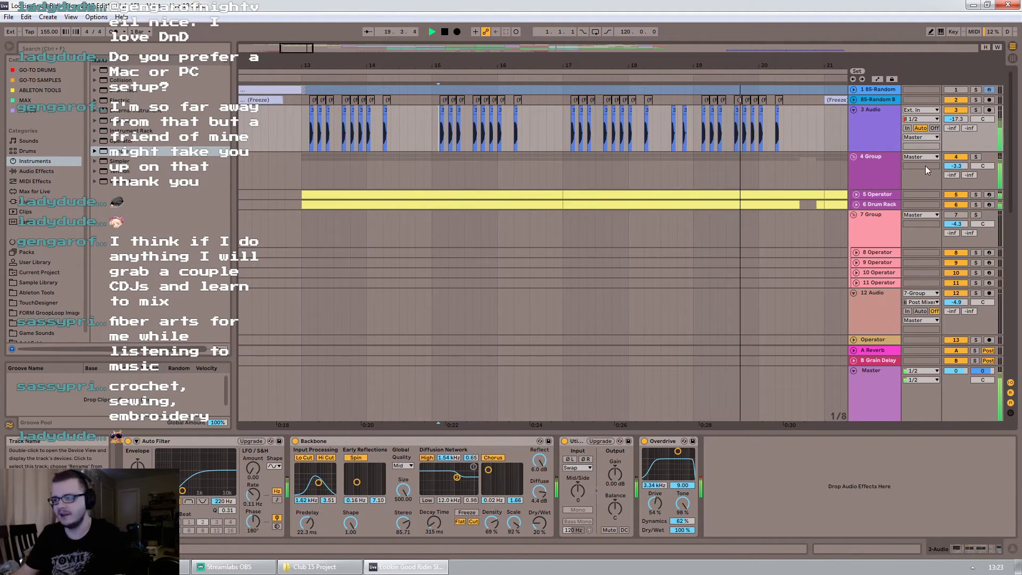
drag(285, 54, 292, 66)
Inspect the 5 Operator and 6 Drum Rack tracks, unfold the Drum Rack track and play from bar 21
click(868, 195)
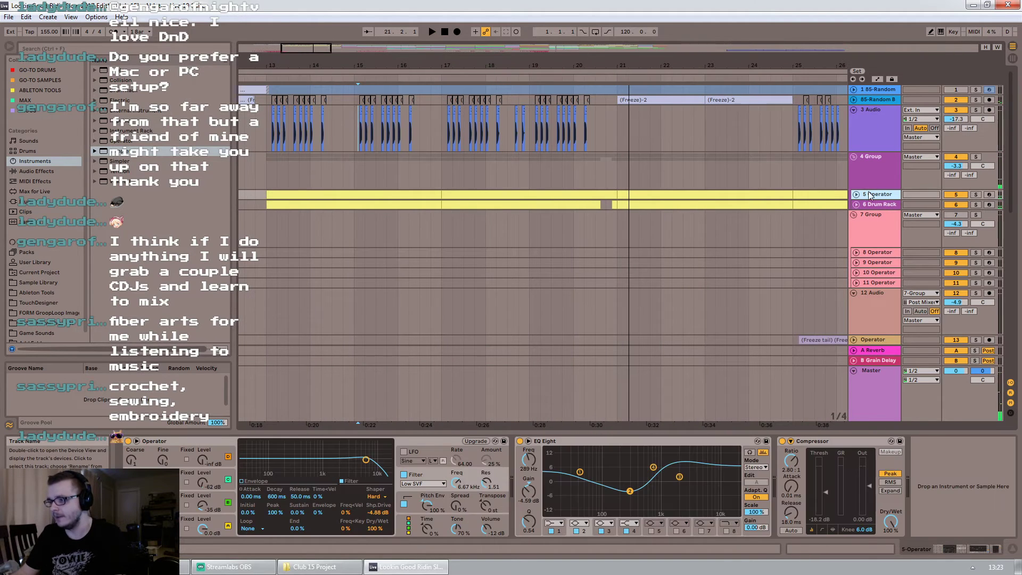
click(877, 201)
click(855, 203)
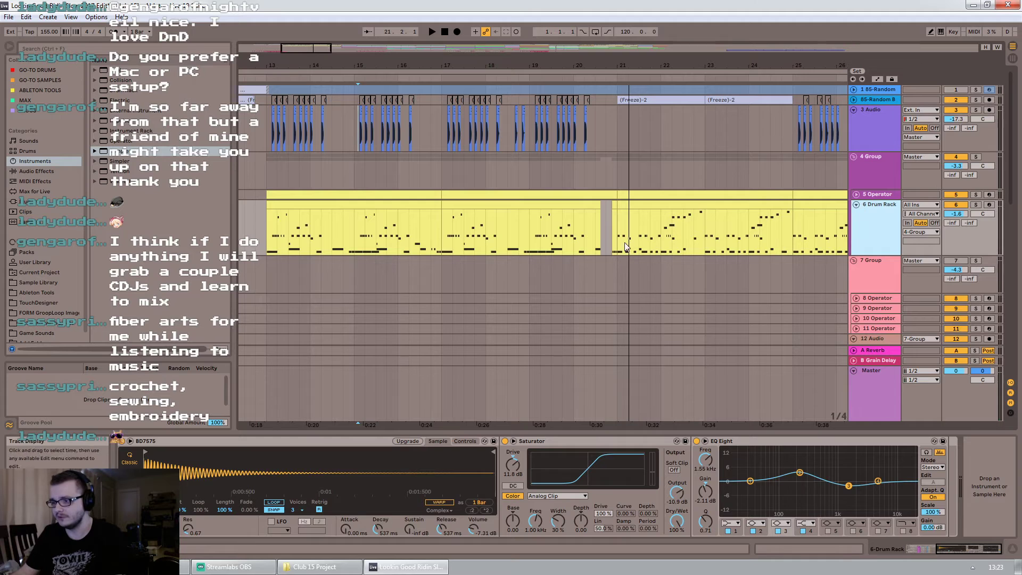
key(space)
click(1011, 256)
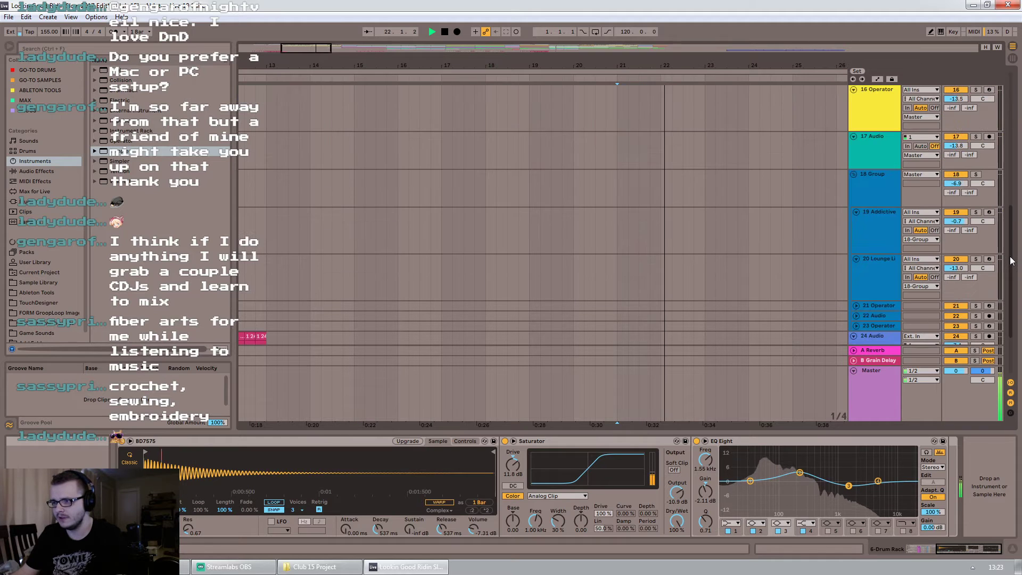
click(1011, 154)
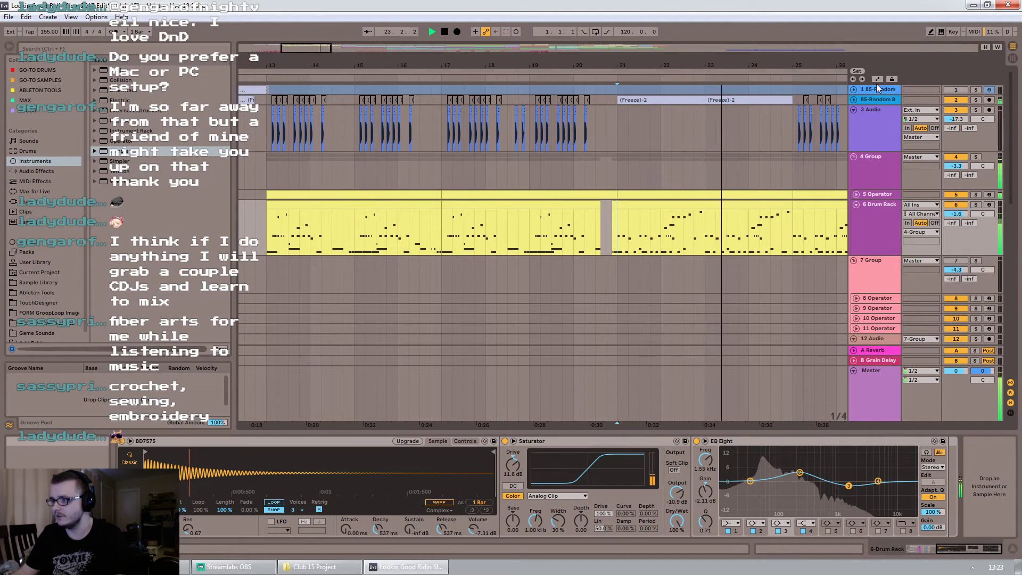
Unfold the 85-Random B track and play the arrangement from its frozen clip at bar 21
click(865, 100)
click(854, 100)
click(621, 126)
key(space)
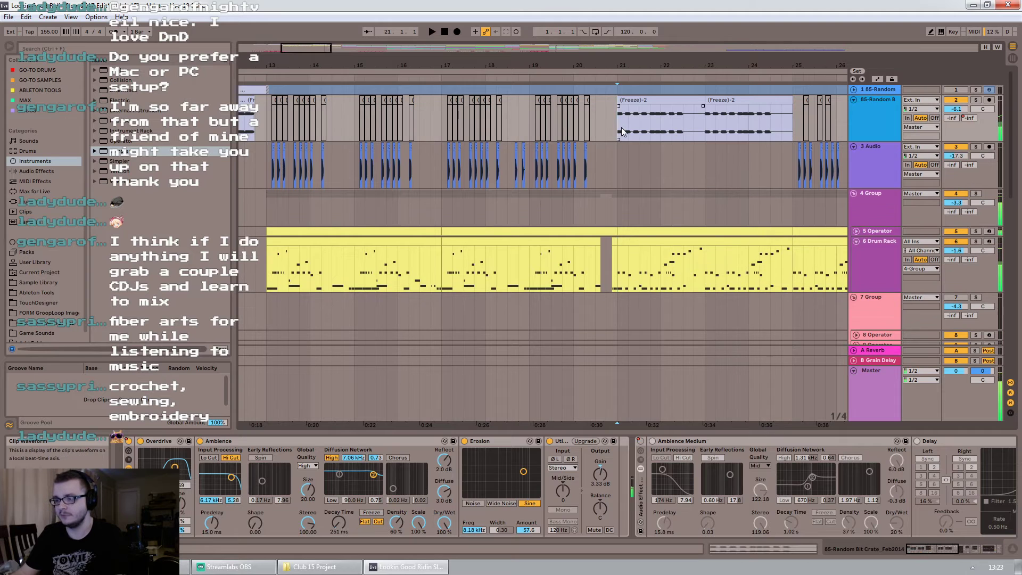
key(space)
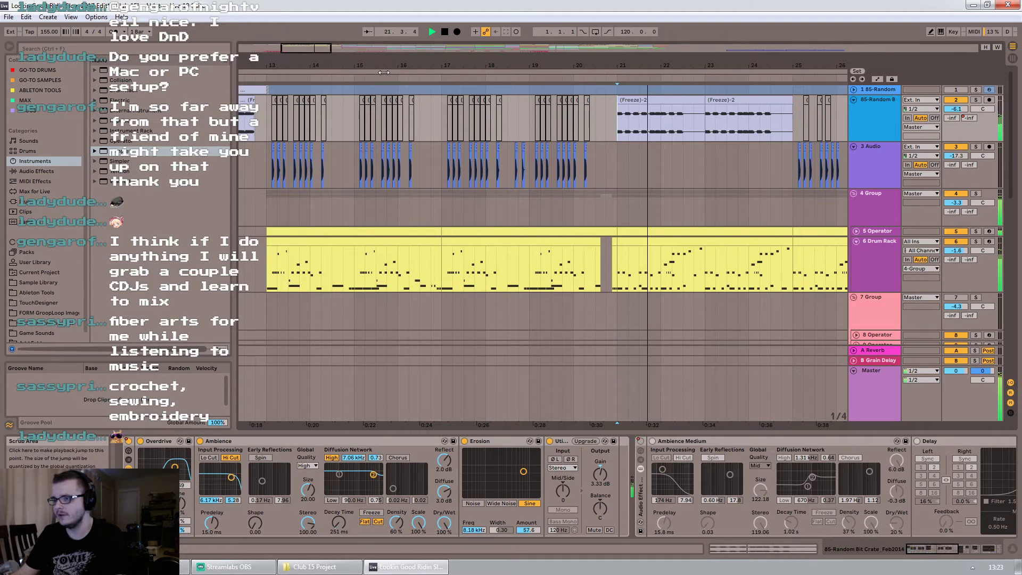
Examine the Ambience reverb and Erosion devices in the 85-Random B track's effect chain
drag(308, 47, 284, 48)
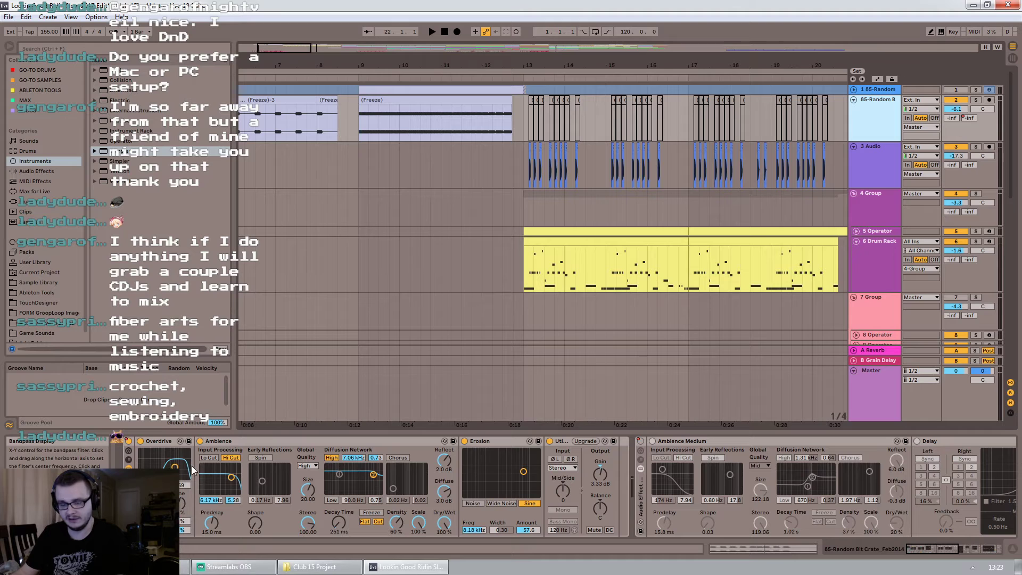
click(316, 441)
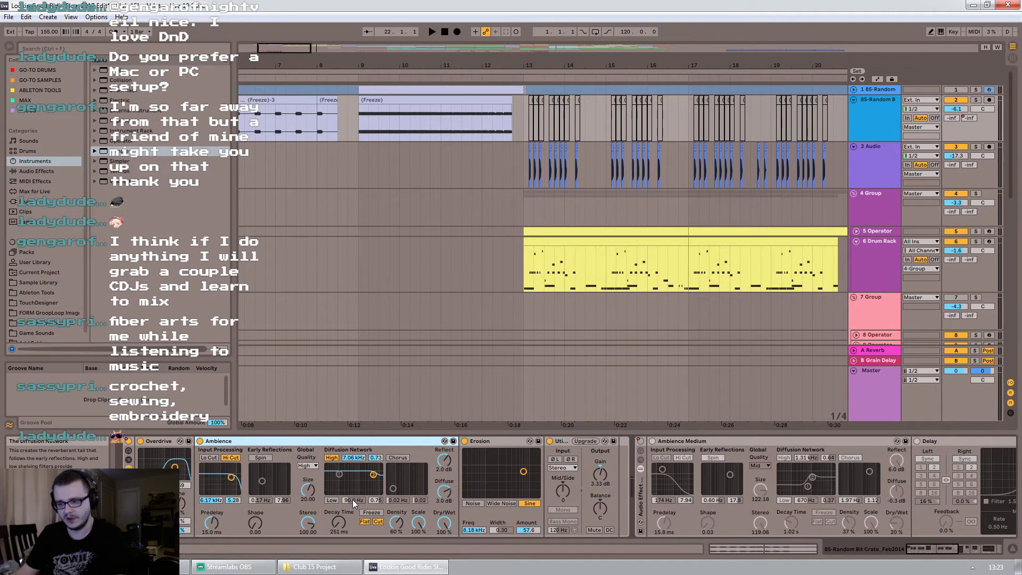
click(466, 441)
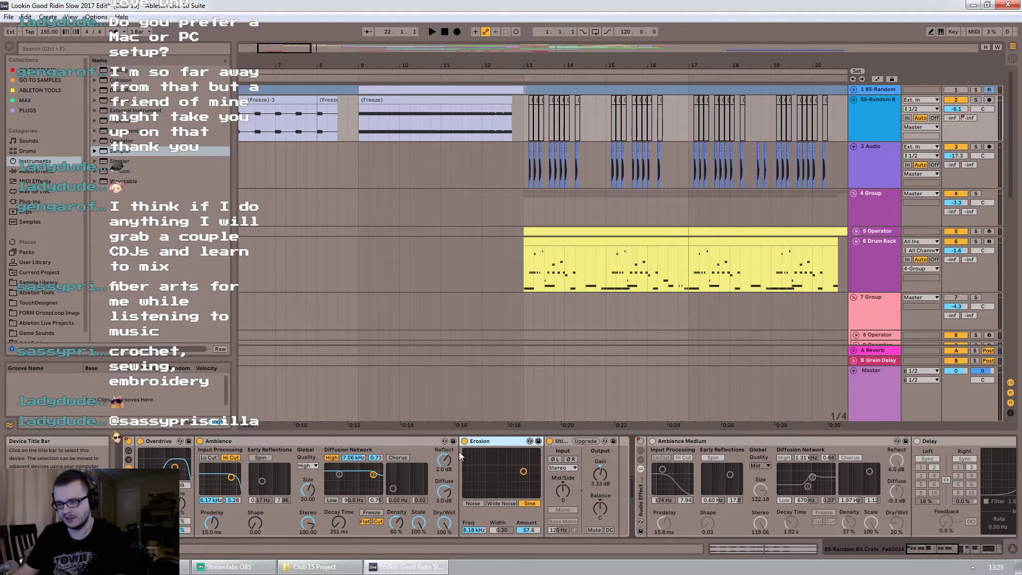
Compare the 85-Random B clips at bar 21 by playing them with the effect rack bypassed and with it re-enabled
click(129, 441)
click(360, 128)
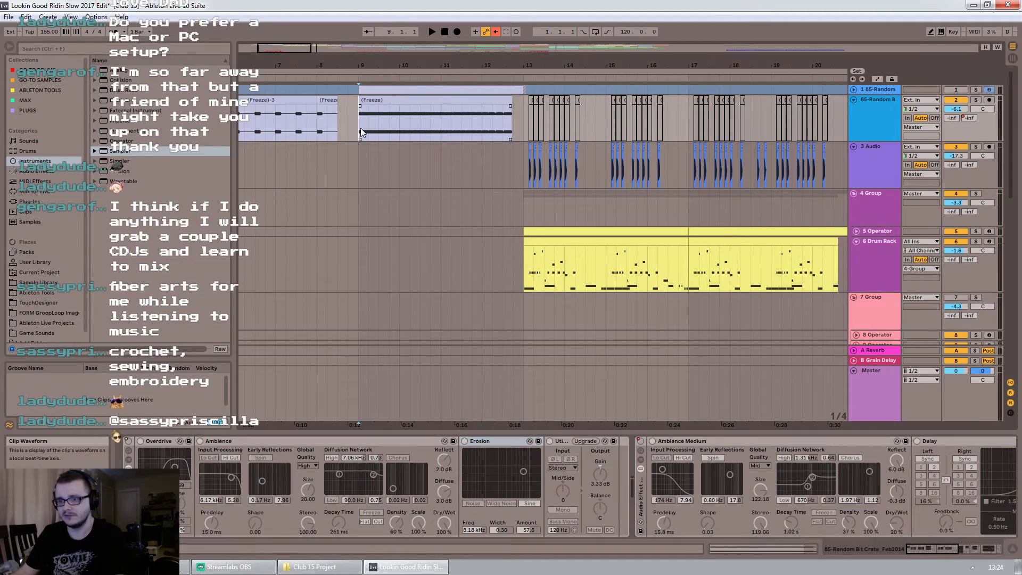
drag(679, 66, 482, 47)
click(593, 118)
key(space)
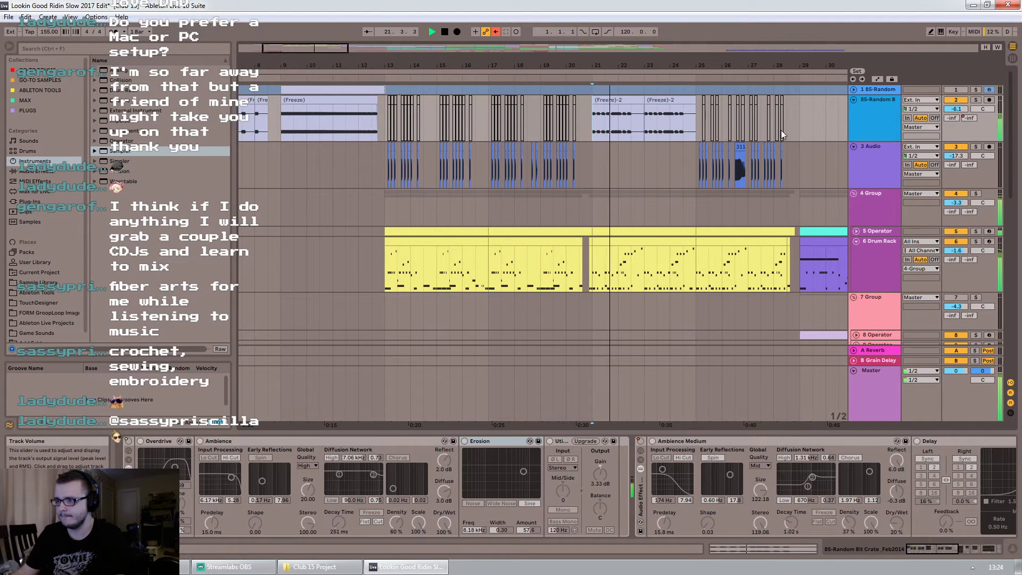
key(space)
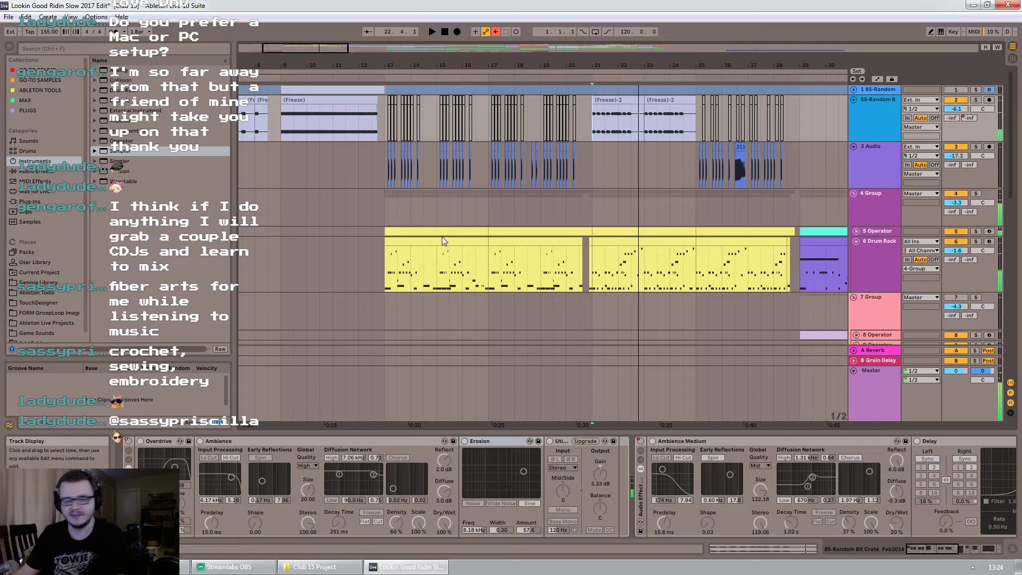
click(130, 442)
key(space)
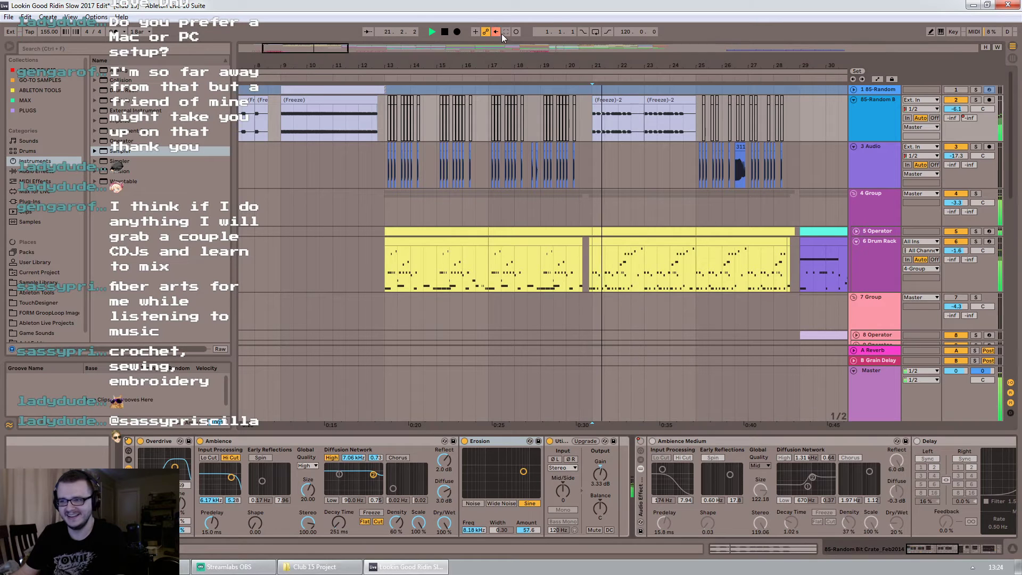
Play the arrangement from the first frozen clip on the 85-Random B track, around bar 5
key(space)
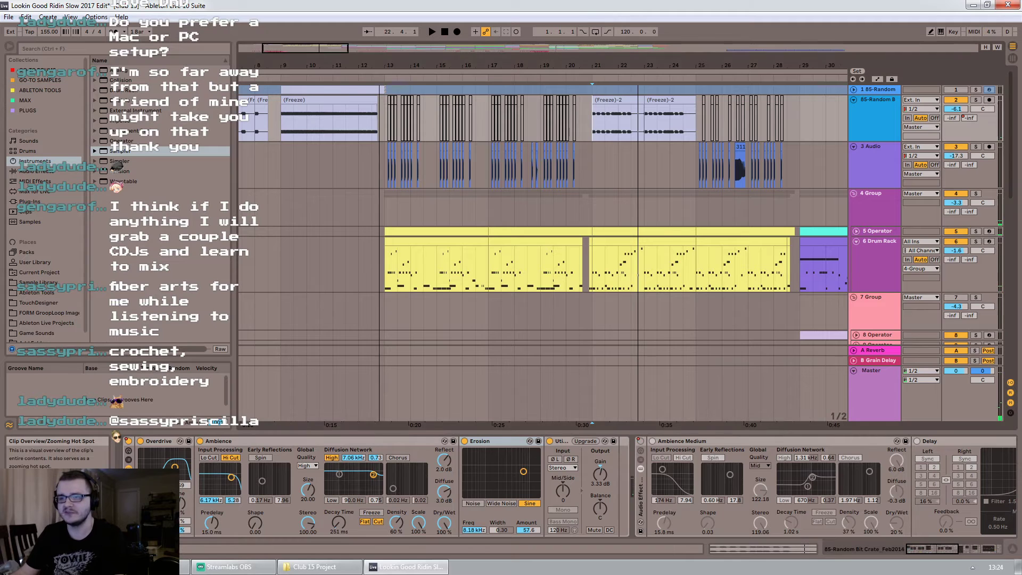
drag(284, 45, 274, 36)
click(390, 122)
key(space)
key(space)
click(309, 126)
key(space)
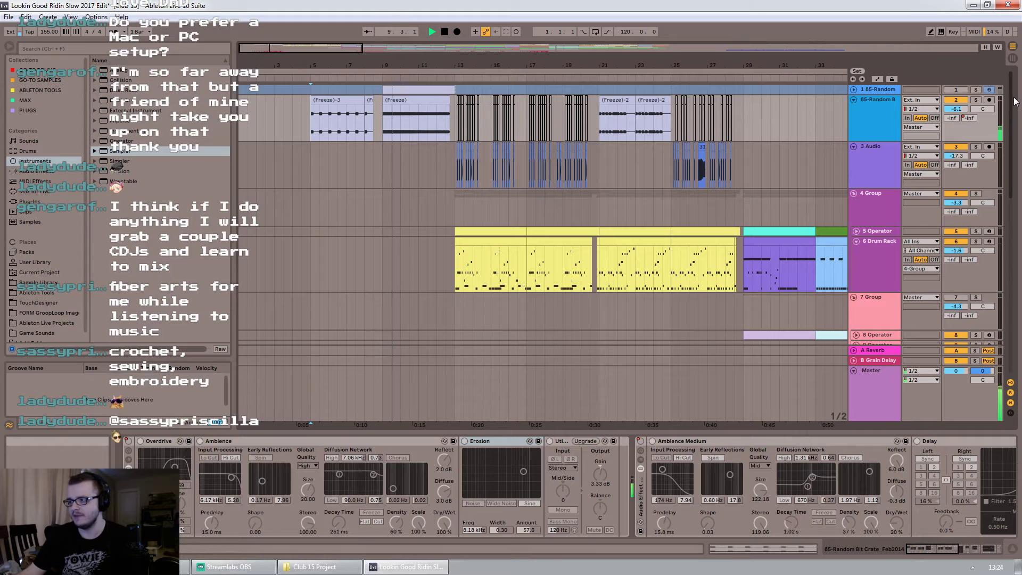
Locate the chopped clips on the 24 Audio track, stop playback and place the start position just before the first clip in bar 4
scroll(997, 154, down, 5)
scroll(997, 159, down, 6)
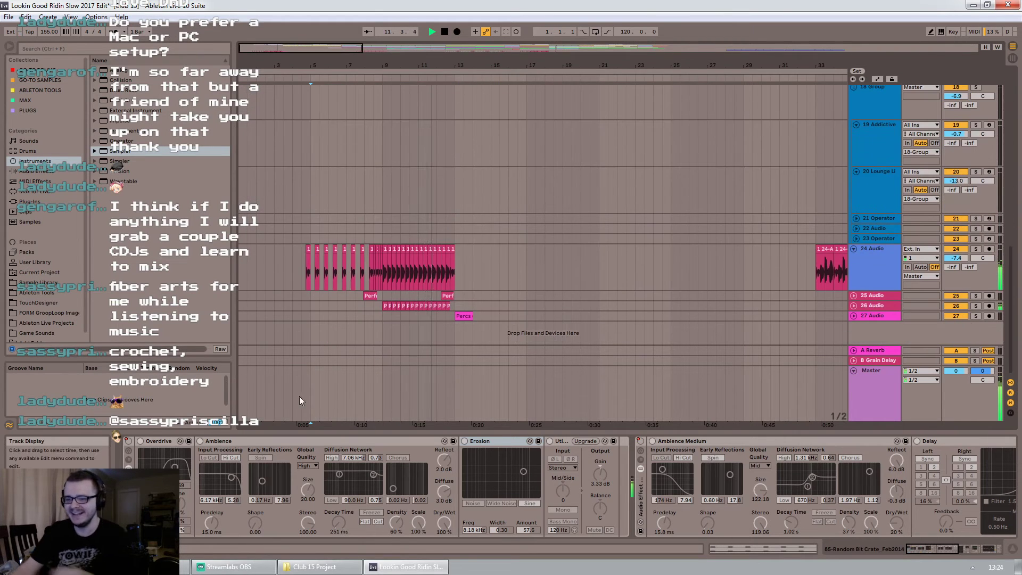
click(368, 282)
drag(440, 66, 894, 74)
key(space)
click(437, 273)
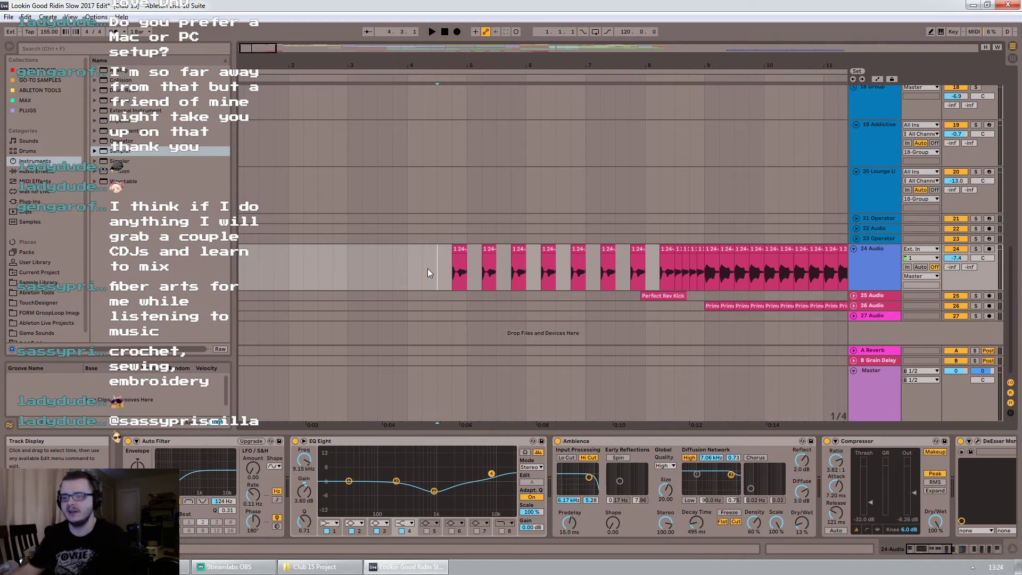
Play the arrangement from bar 8, over the first Perfect Rev Kick clip
drag(243, 49, 292, 175)
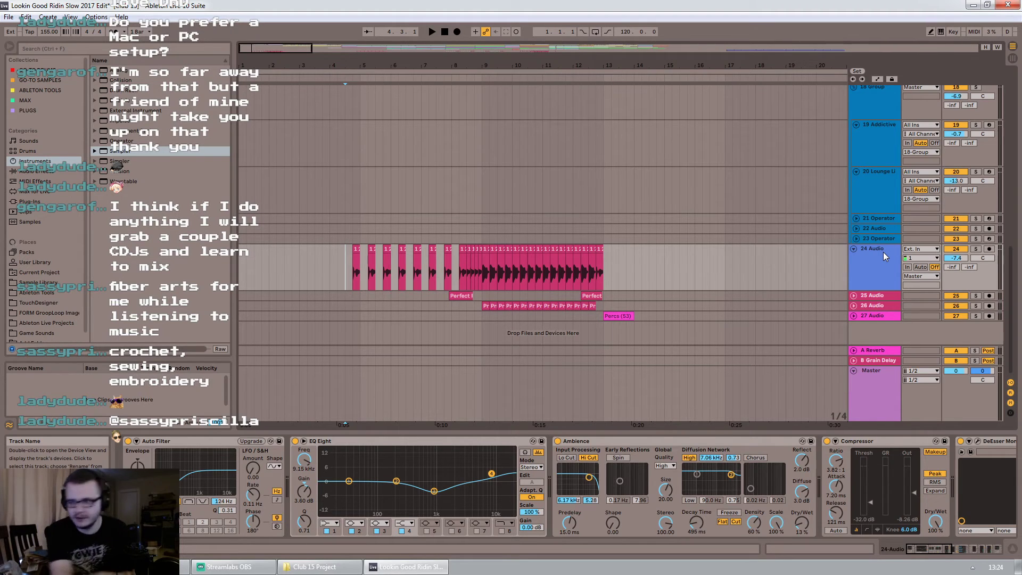
click(470, 296)
key(space)
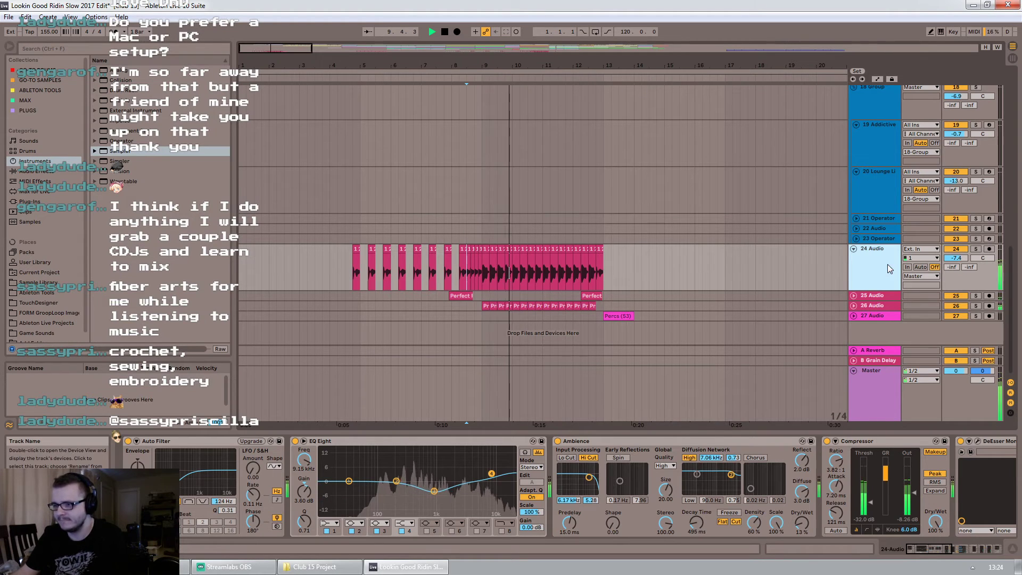
Examine the 24 Audio track's effect chain from its first Auto Filter through Multiband Compression and Chorus to the last Compressors and Auto Filter
click(947, 551)
drag(947, 550, 996, 538)
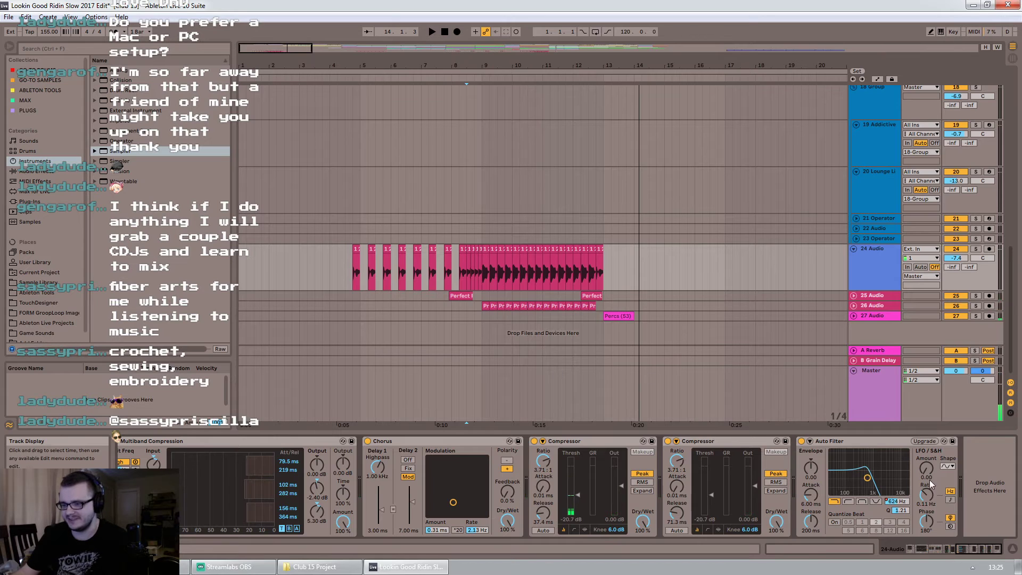
drag(963, 547, 875, 542)
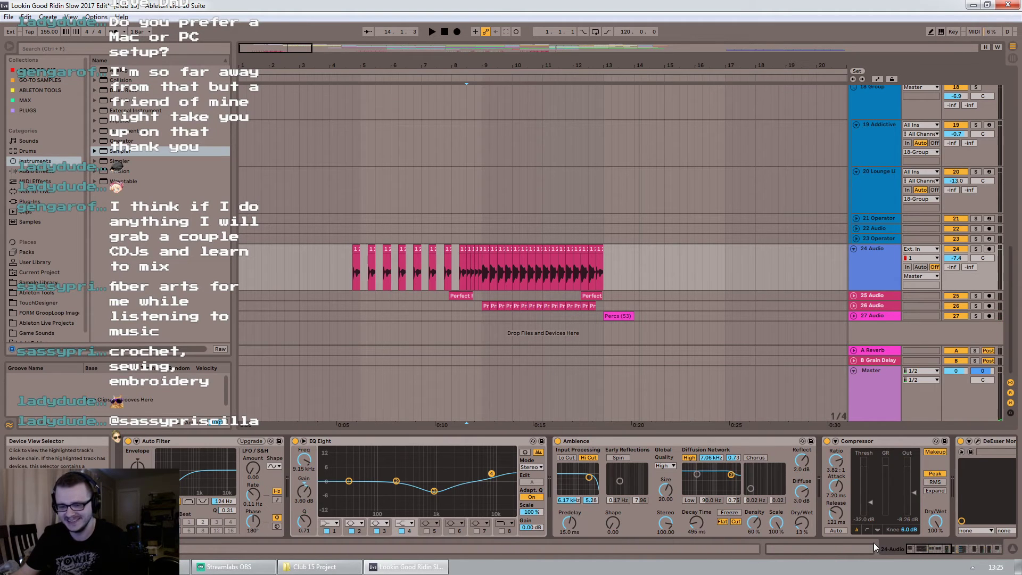
drag(914, 568, 966, 540)
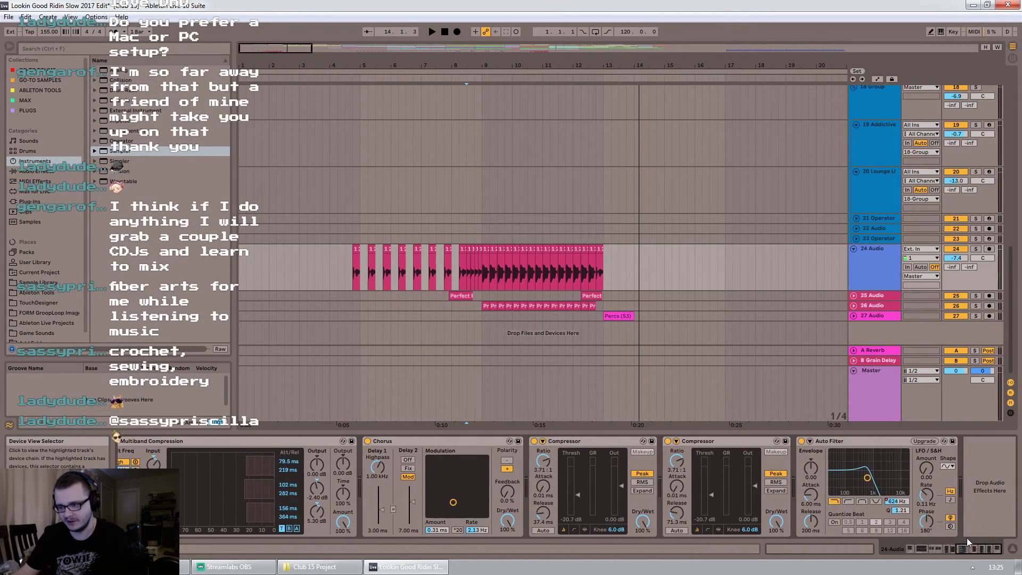
click(616, 442)
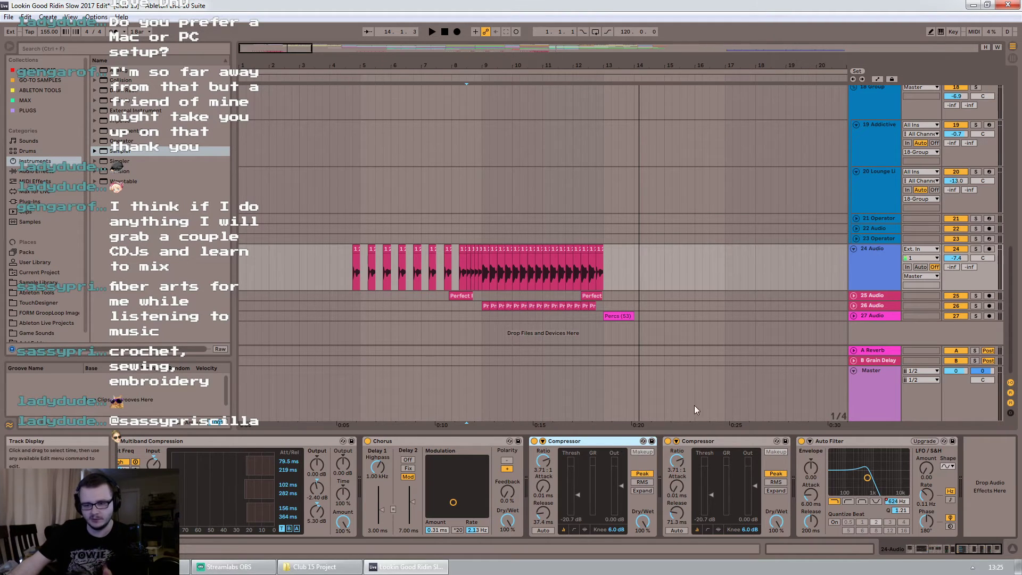
click(228, 444)
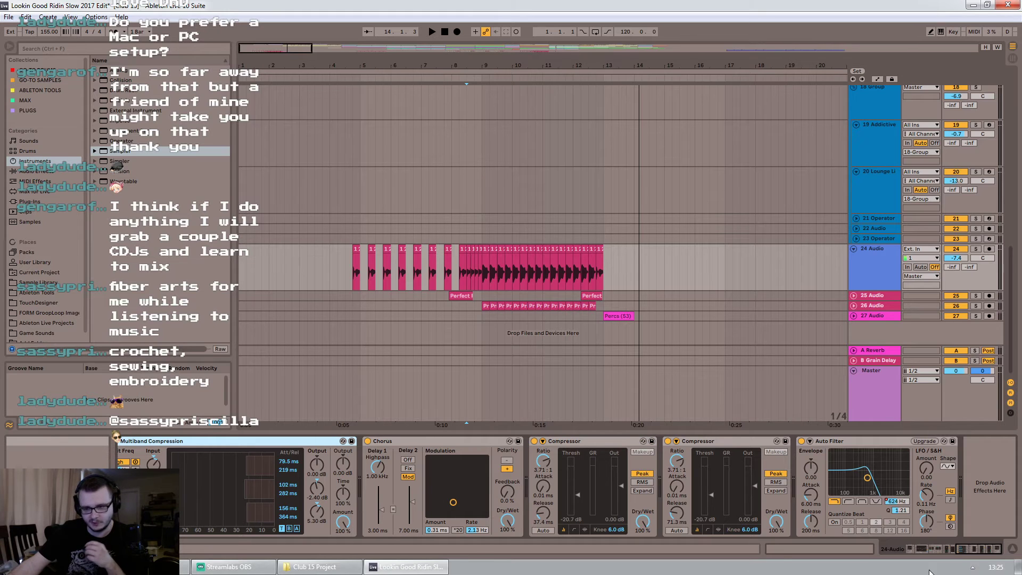
drag(982, 549, 969, 547)
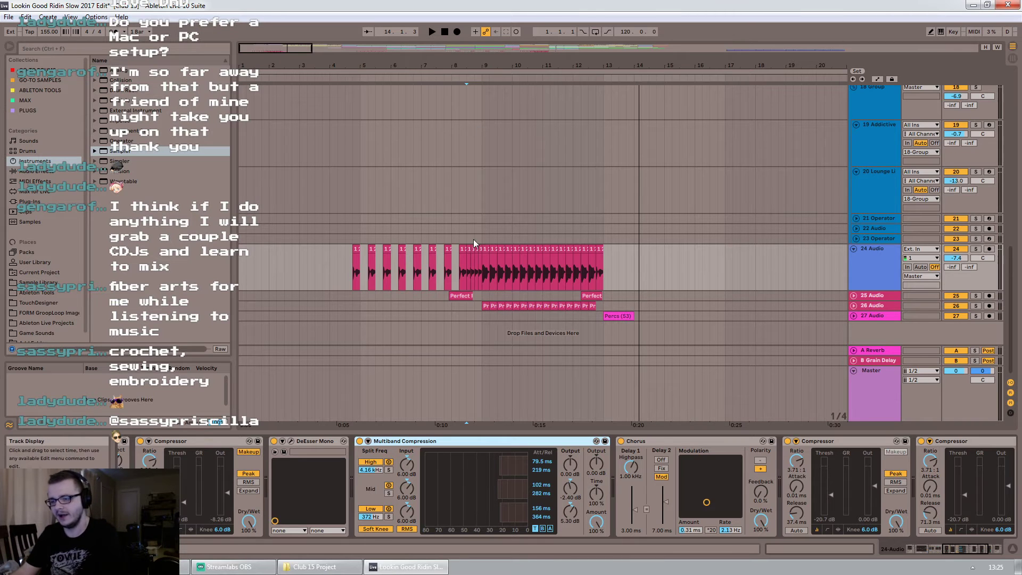
Listen to the 26 Audio track soloed, unfold it, bring up its effect chain and remove the solo
key(space)
click(976, 306)
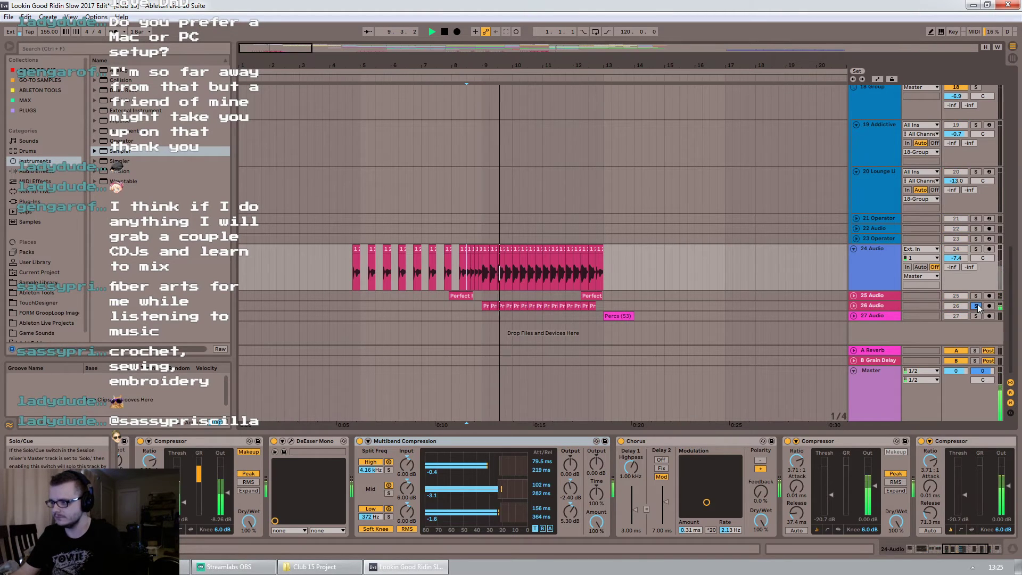
click(853, 305)
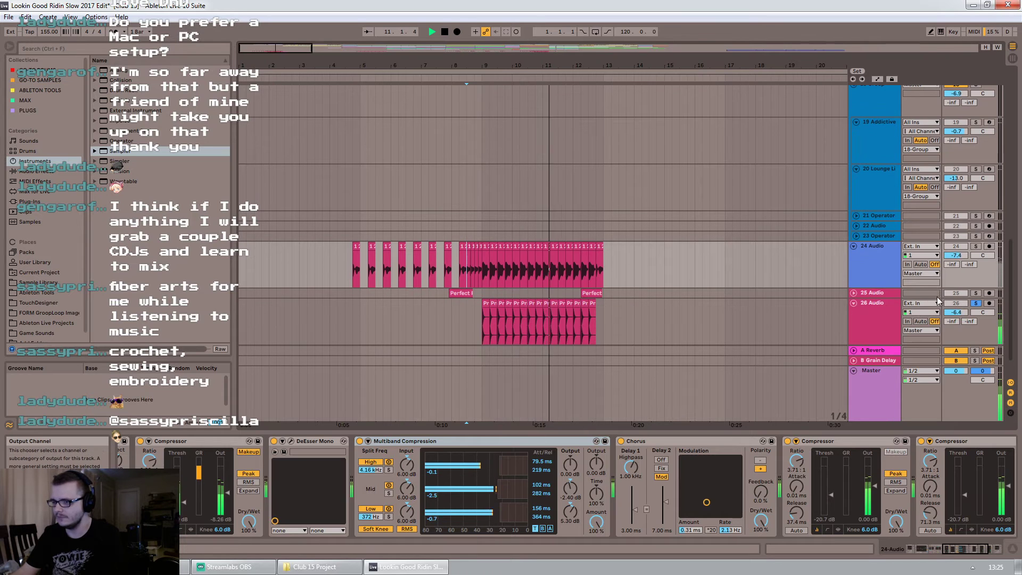
click(884, 331)
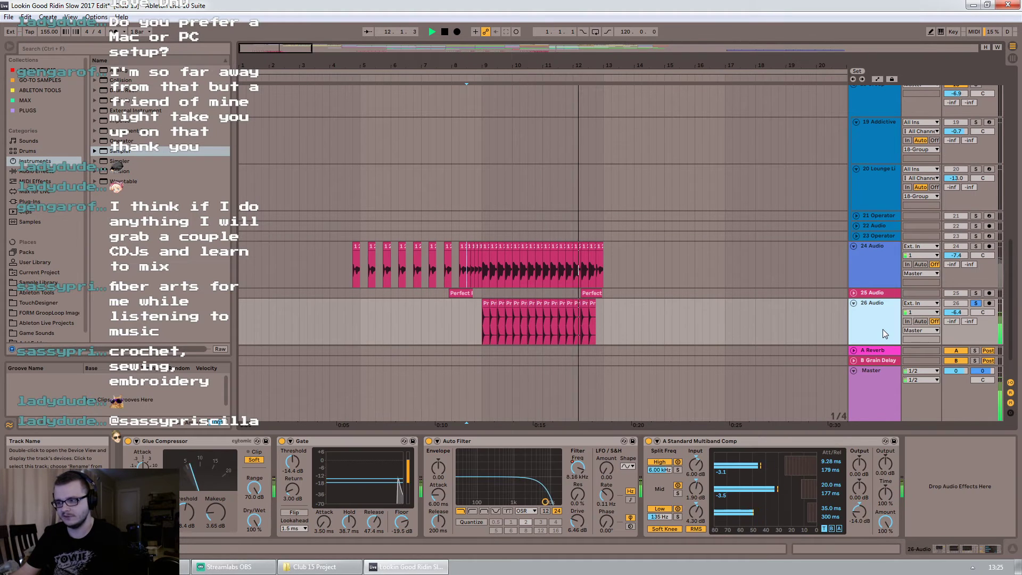
click(976, 304)
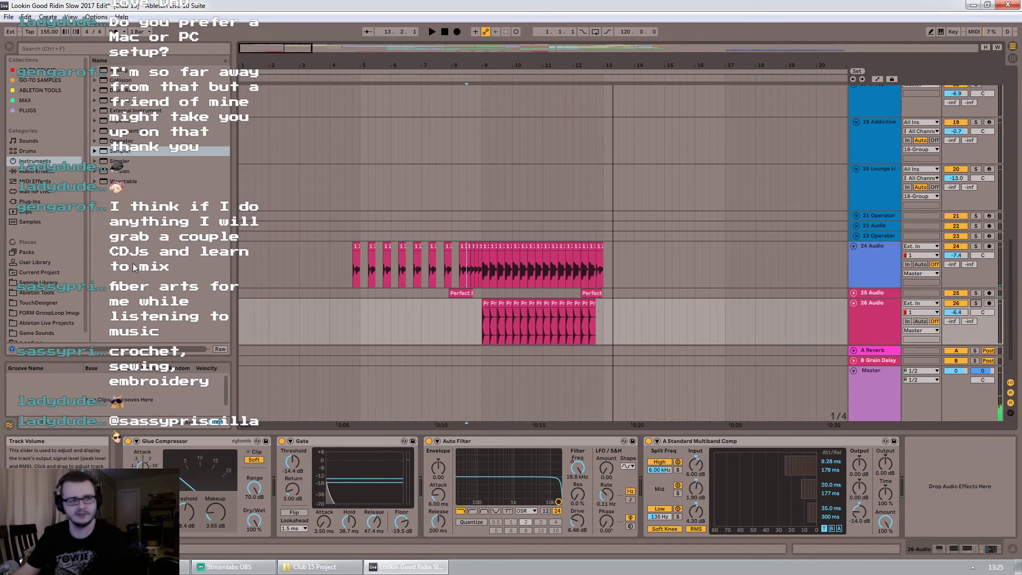
Play the build-up from bar 8 with no track soloed, following it until bar 13
key(space)
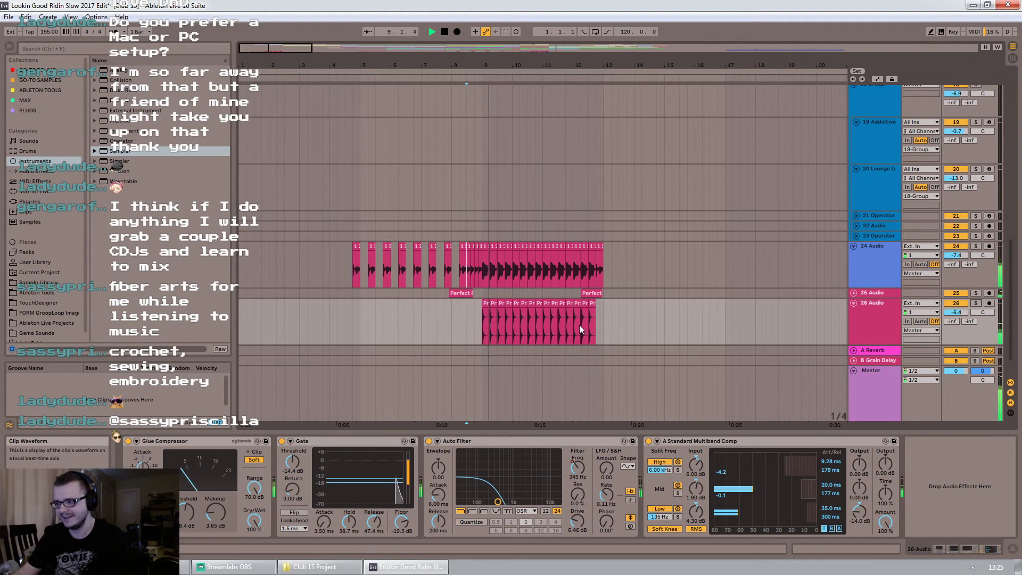
drag(312, 48, 445, 48)
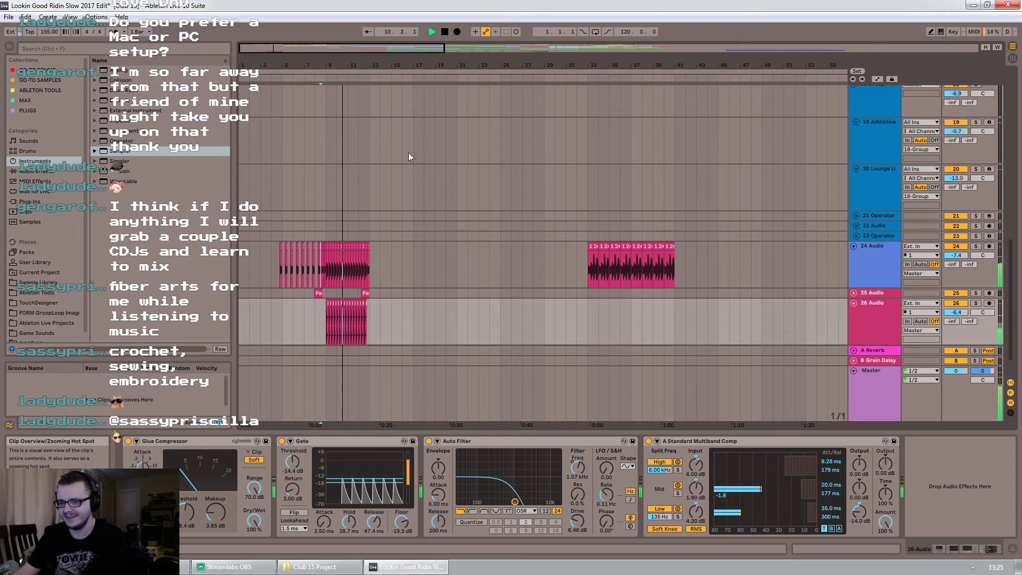
scroll(426, 159, down, 2)
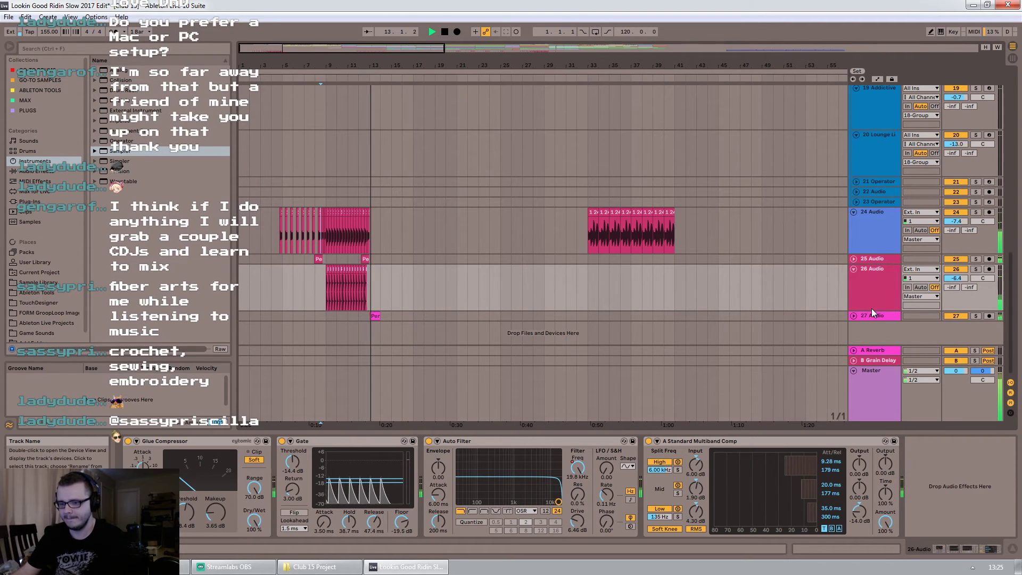
key(space)
Play the Prime 808 Snare clips from bar 9 with the 26 Audio track's Gate bypassed
click(325, 292)
drag(292, 63, 293, 245)
key(space)
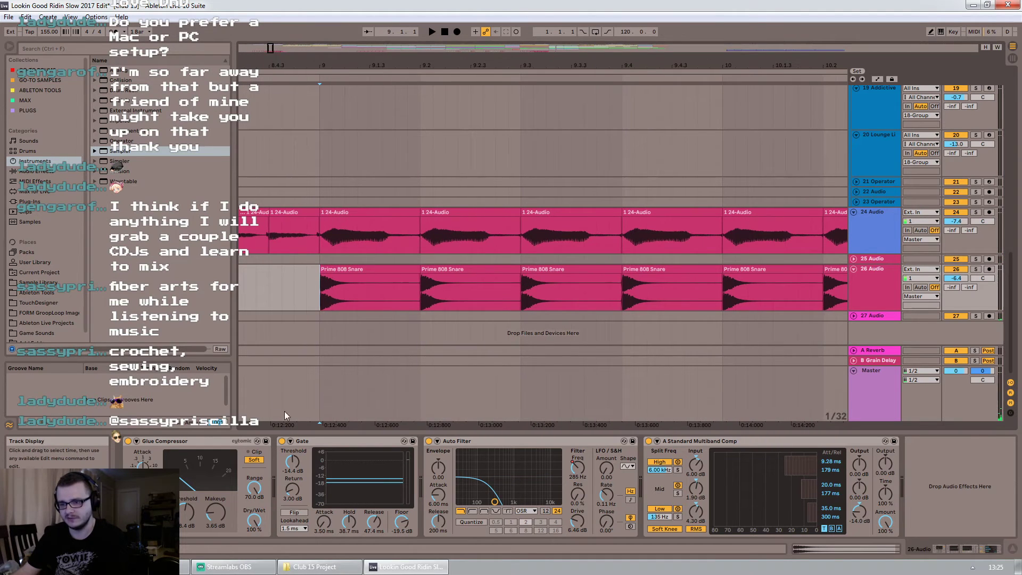
click(281, 443)
click(282, 441)
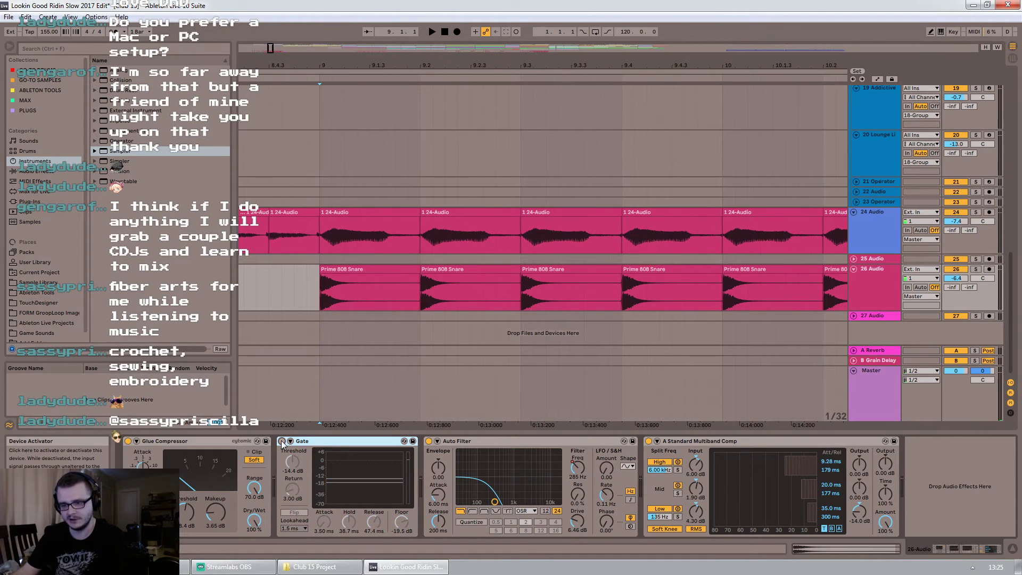
key(space)
key(space)
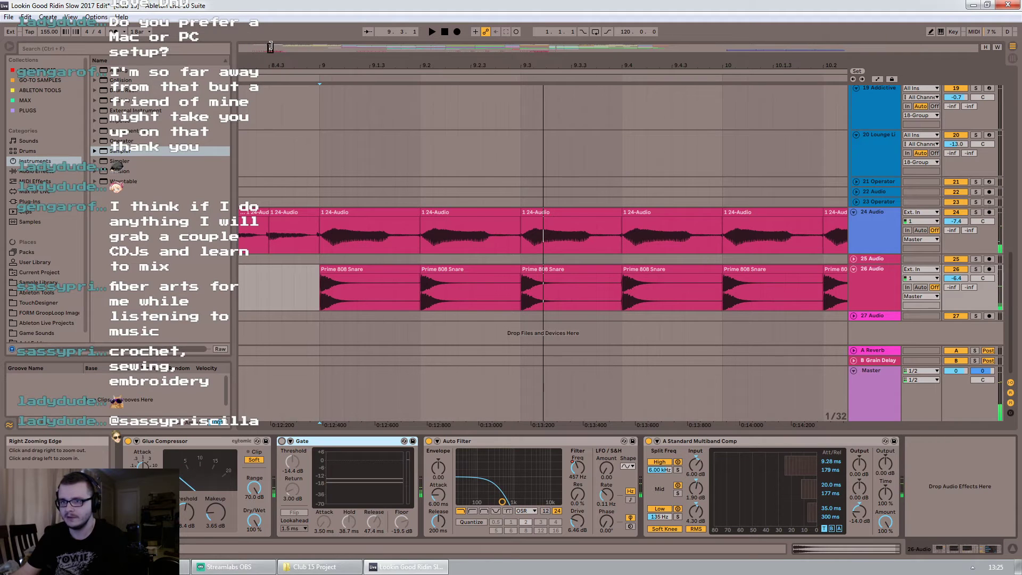
Compare the Prime 808 Snare clips with the Auto Filter bypassed, and leave both the Gate and Auto Filter enabled
drag(269, 47, 272, 47)
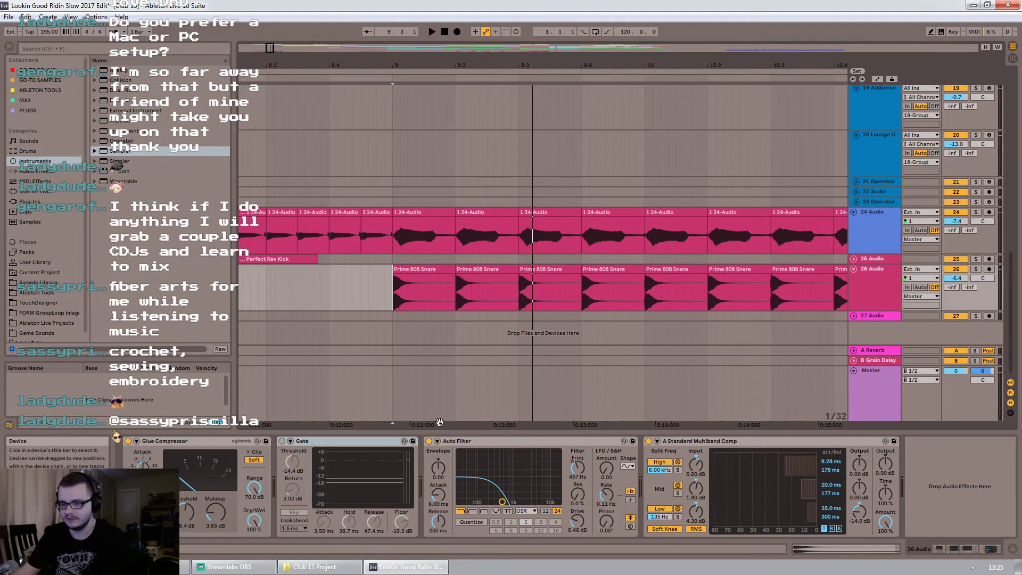
key(space)
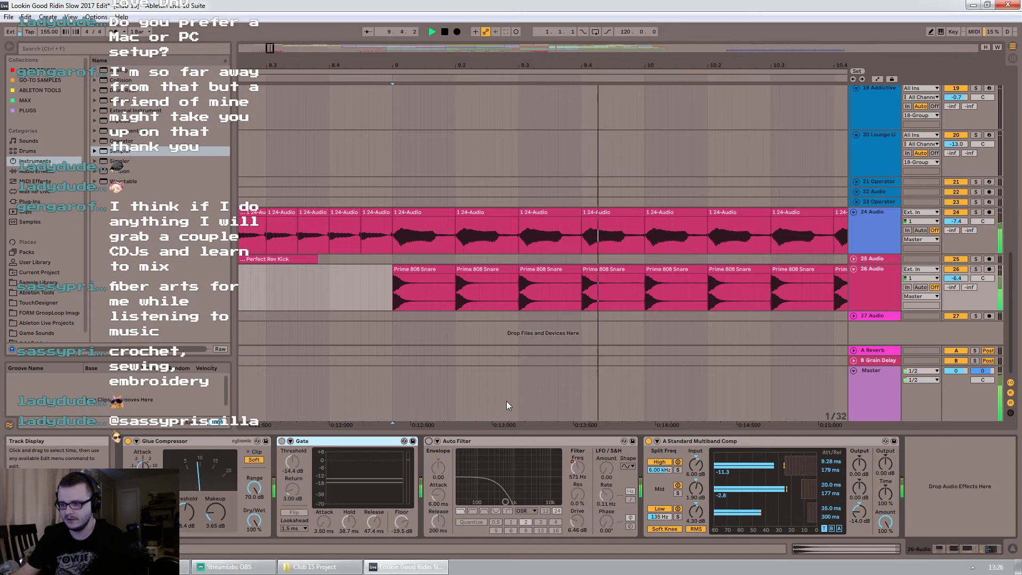
key(space)
click(429, 441)
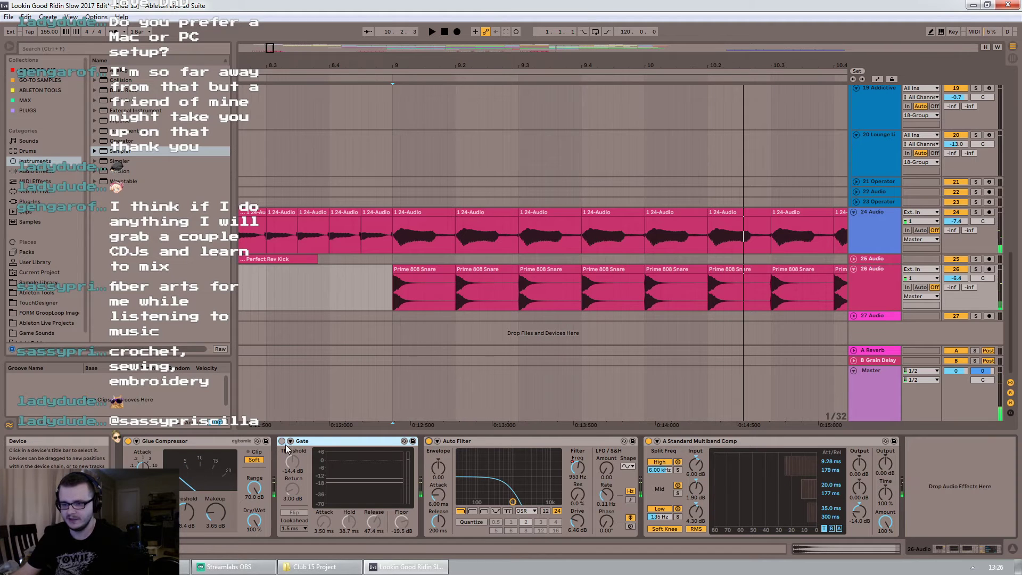
click(429, 441)
key(space)
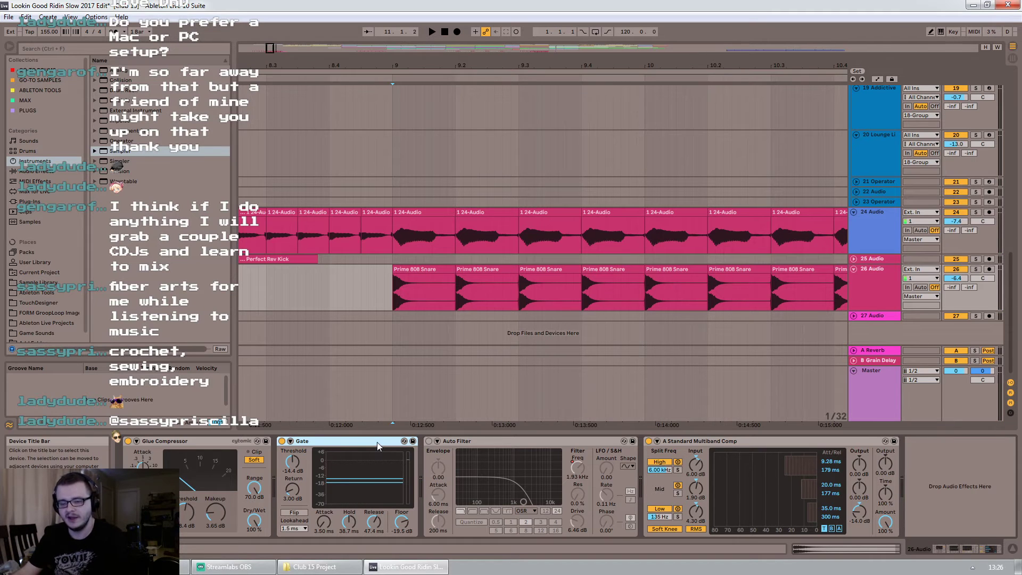
click(429, 442)
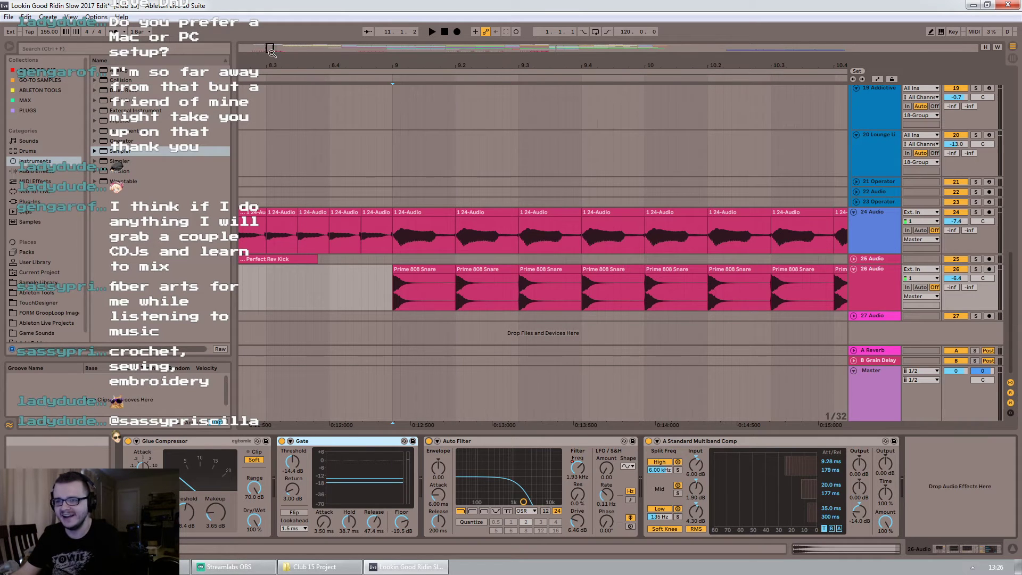
Play the arrangement leading into the second Perfect Rev Kick clip and unfold the 25 Audio track
mouse_move(270, 48)
mouse_down()
mouse_move(286, 49)
mouse_move(269, 47)
mouse_up()
click(582, 258)
key(space)
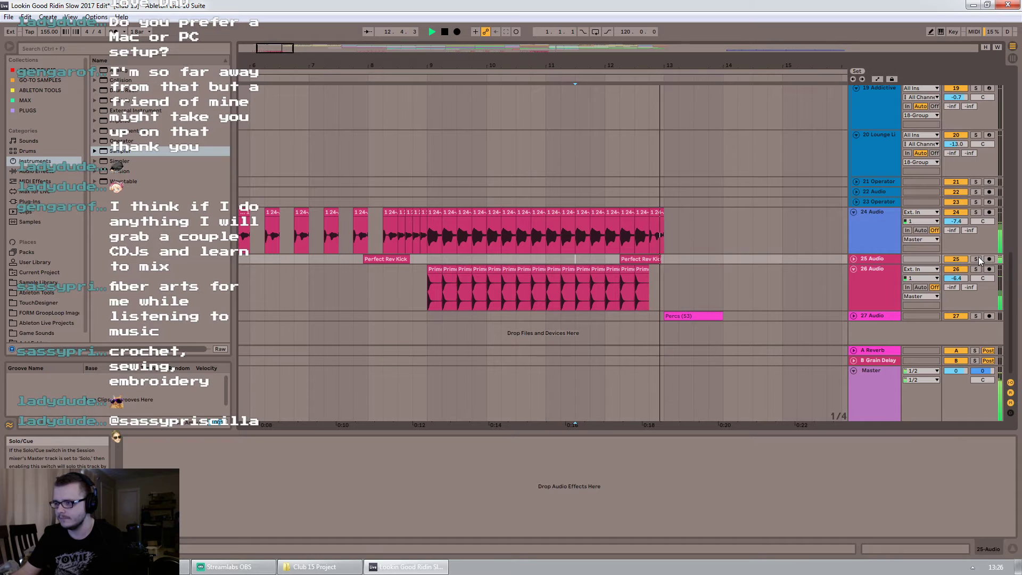
key(space)
click(853, 259)
Listen to the second Perfect Rev Kick clip from bar 12.2 with the 25 Audio track soloed, and remove the solo
click(627, 283)
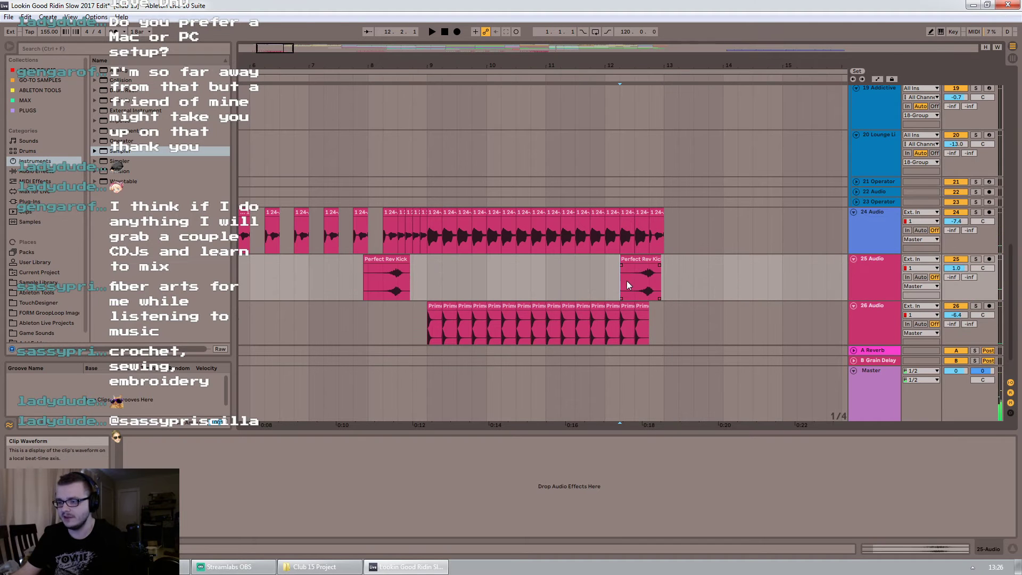
drag(620, 65, 355, 150)
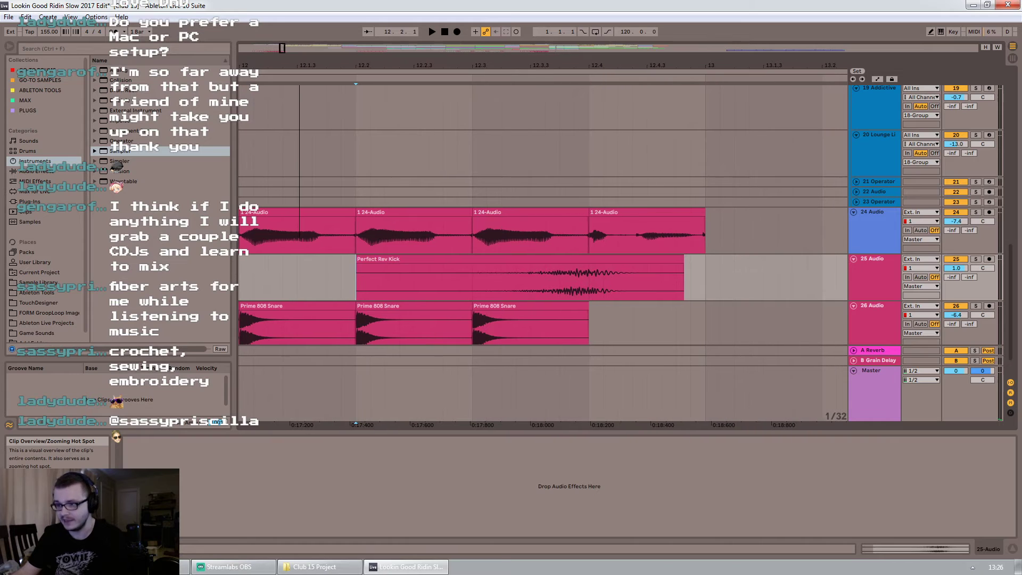
click(976, 259)
key(space)
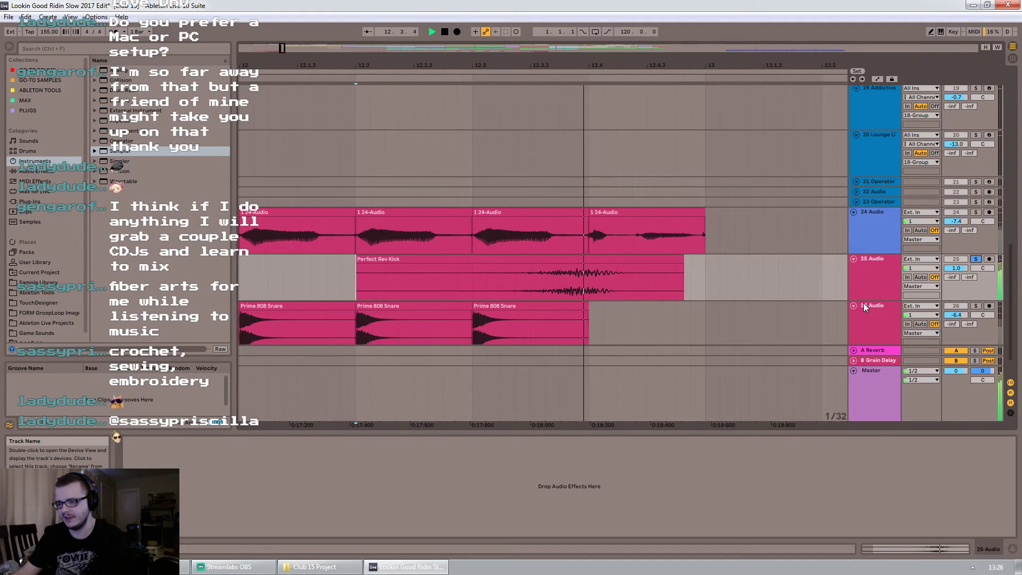
click(976, 260)
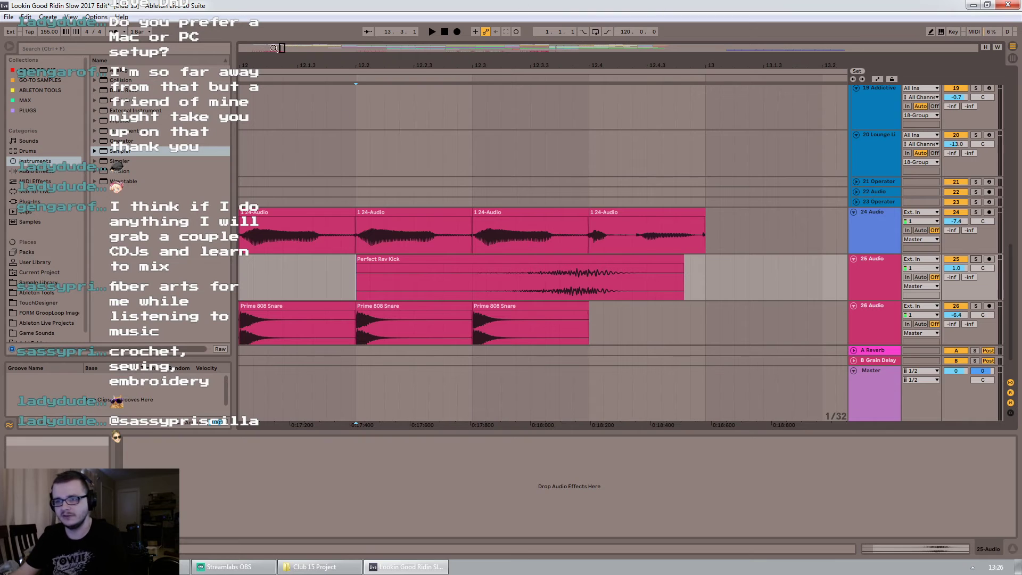
Insert a new audio track below the 27 Audio track
drag(283, 50, 281, 24)
scroll(872, 326, down, 2)
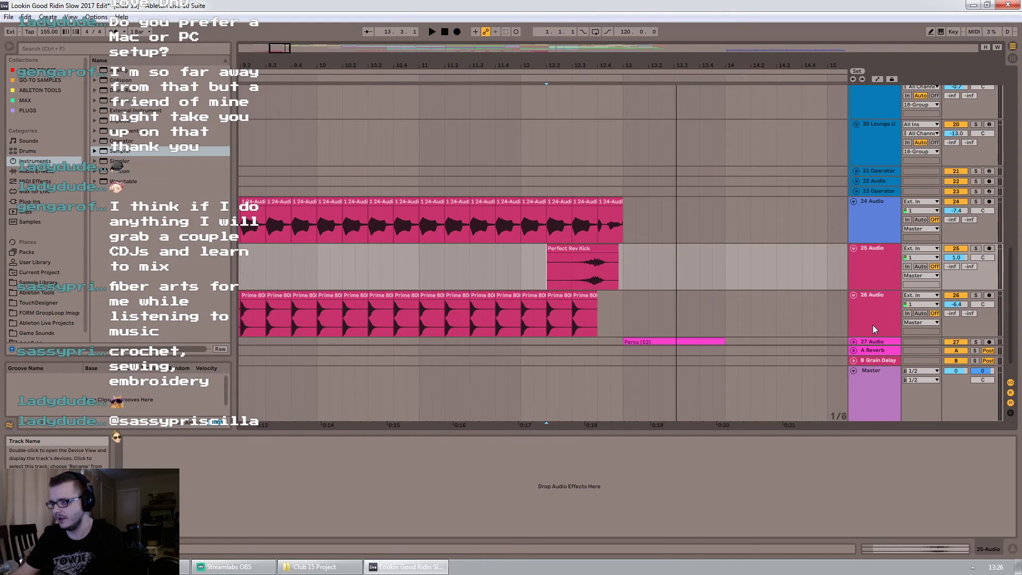
scroll(874, 319, up, 1)
right_click(874, 326)
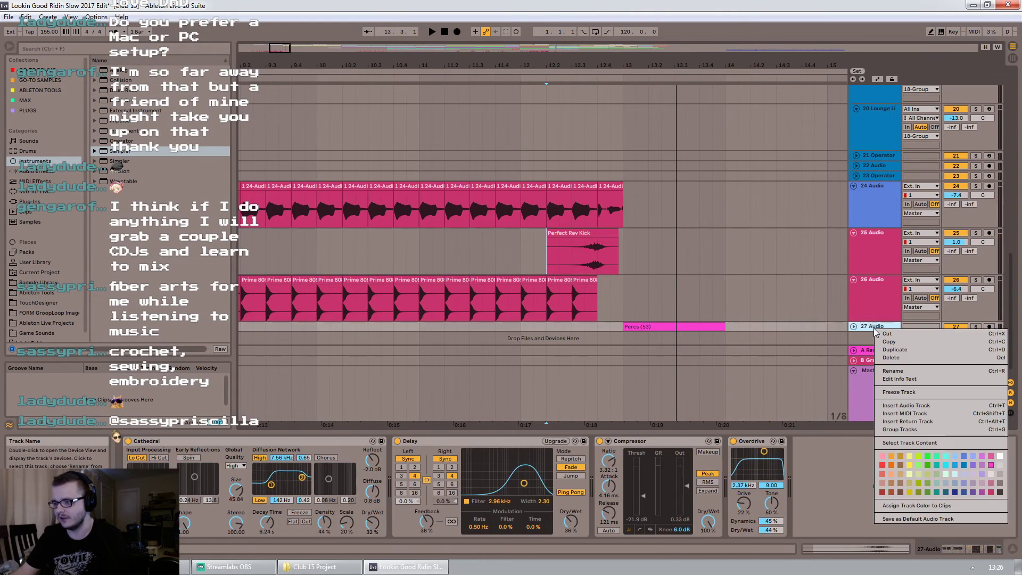
click(920, 406)
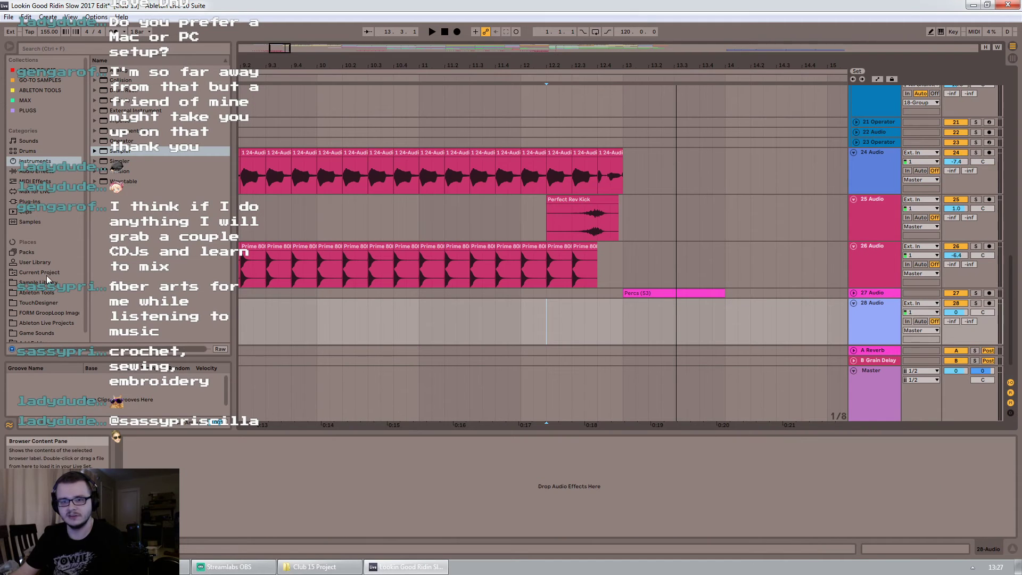
Find ZC_8_08_BIA_kicks.wav in the go-to samples pack's Drums folder and place it at bar 13 on the 28 Audio track
click(40, 80)
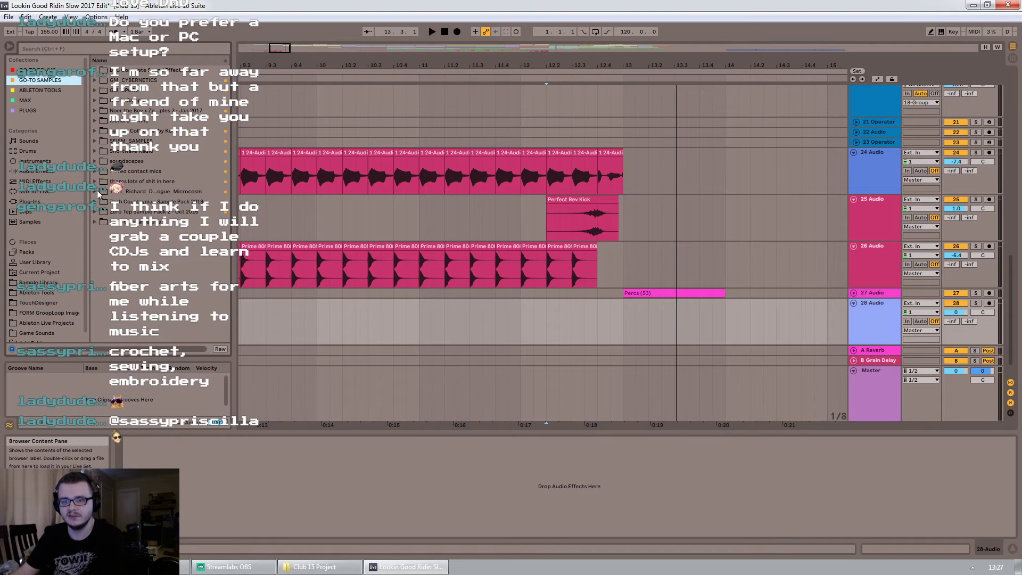
click(97, 202)
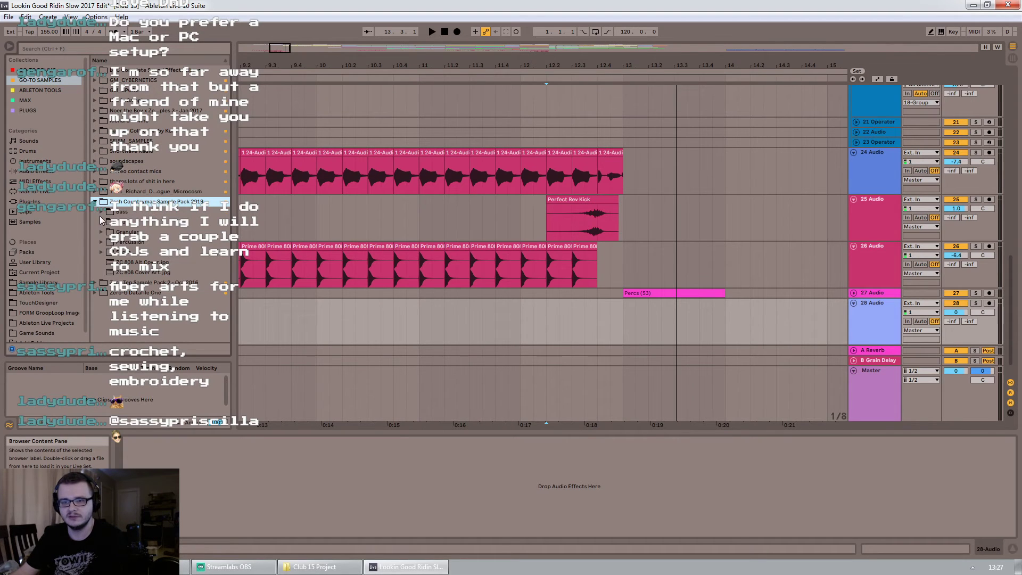
click(102, 222)
click(126, 262)
click(170, 303)
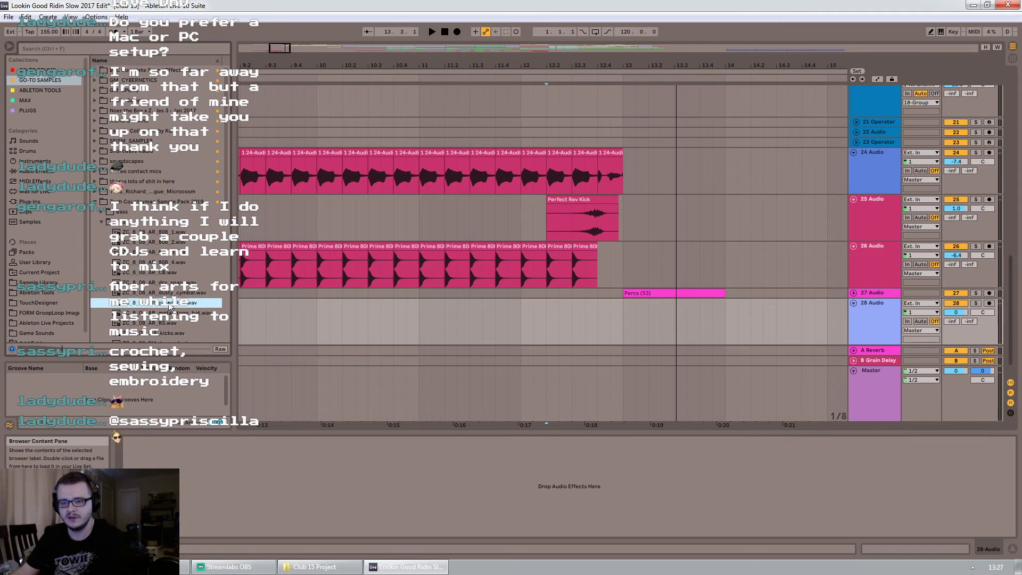
click(167, 315)
scroll(171, 291, down, 3)
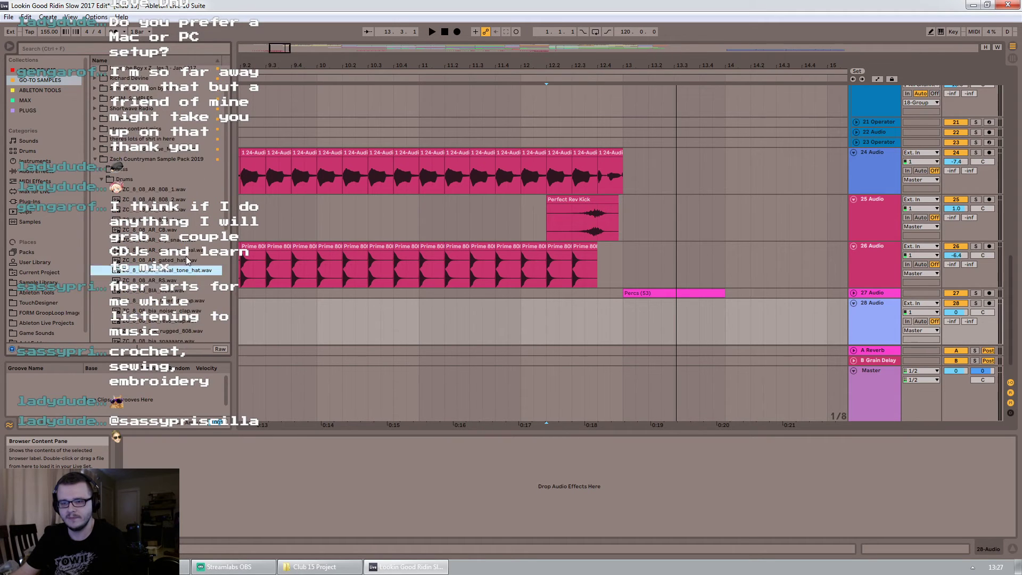
click(176, 290)
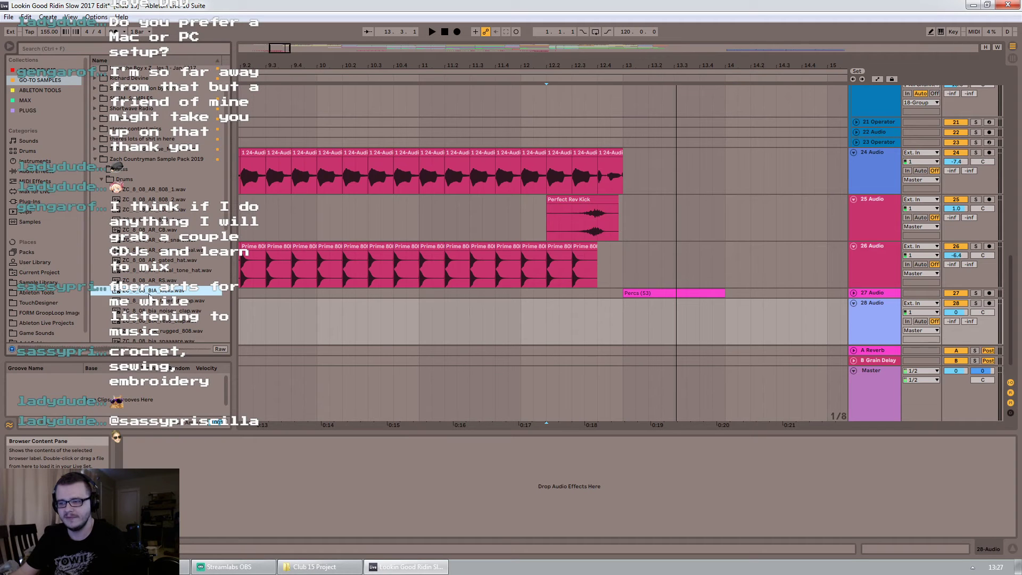
drag(150, 296, 631, 335)
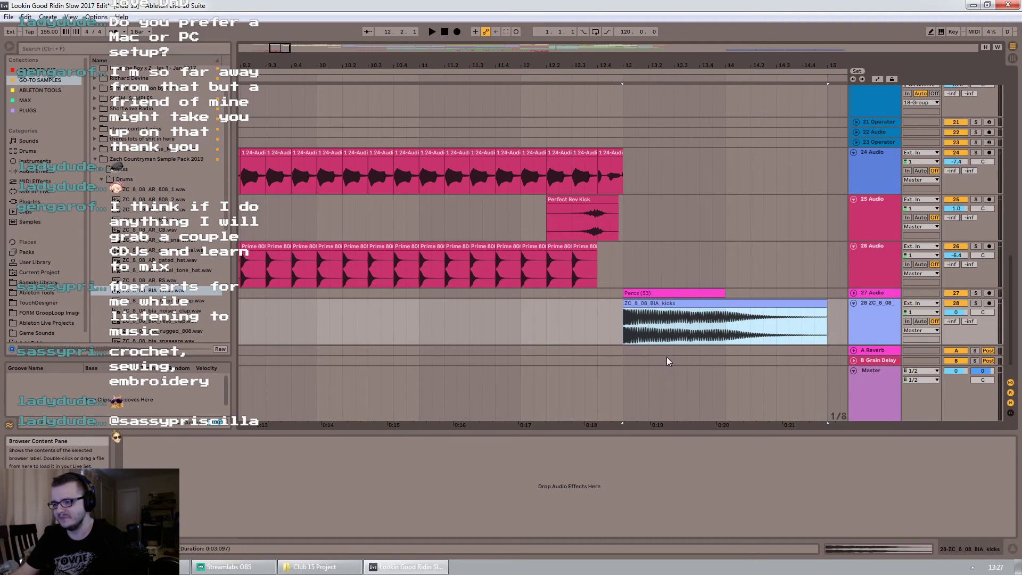
Shorten the ZC_8_08_BIA_kicks clip to end at bar 13.2, solo its track and play it
drag(827, 325, 624, 311)
click(977, 302)
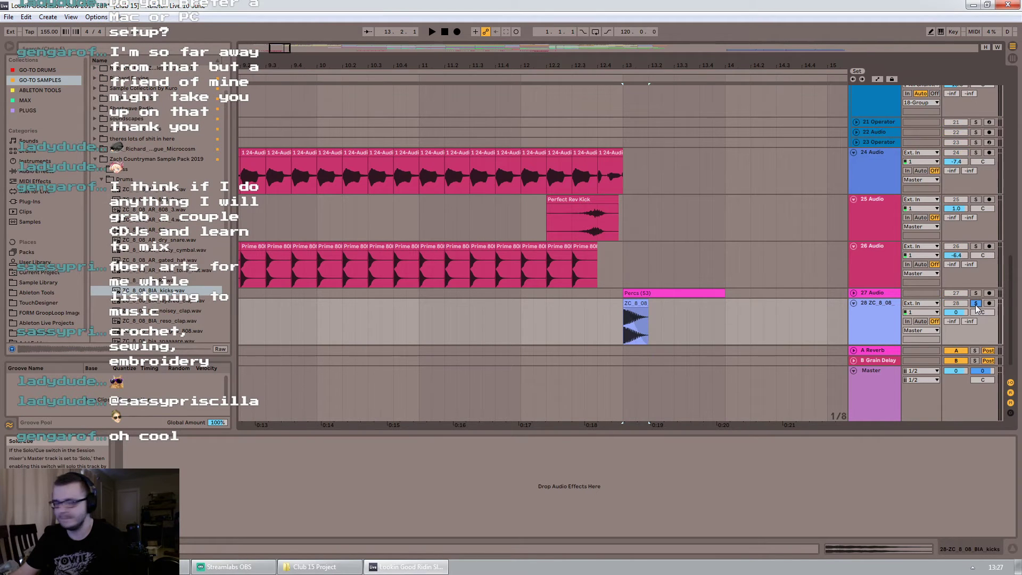
key(space)
key(space)
Find the Reverb audio effect in the browser and load it on the soloed kick track
click(35, 171)
scroll(192, 291, down, 2)
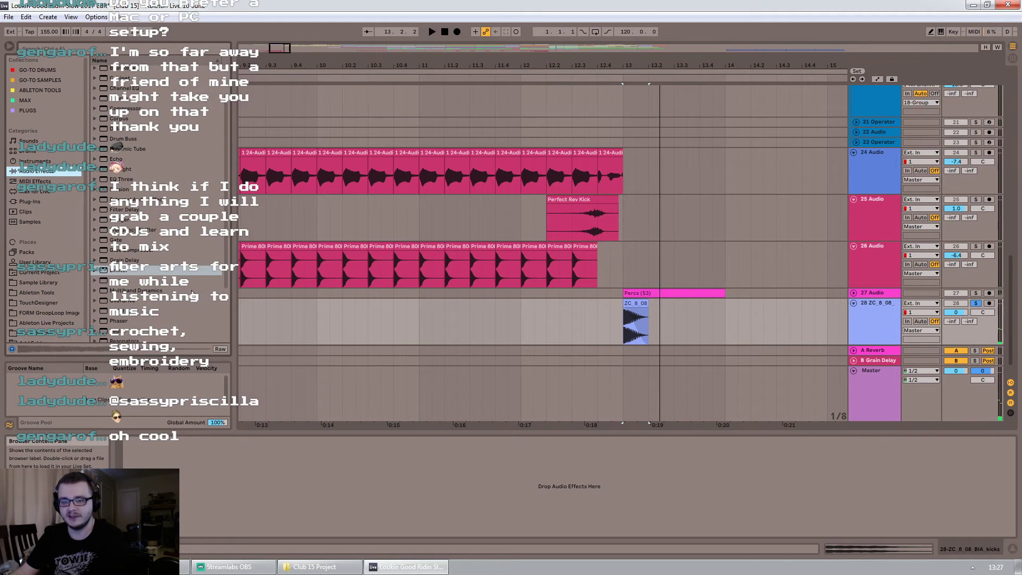
scroll(222, 280, down, 4)
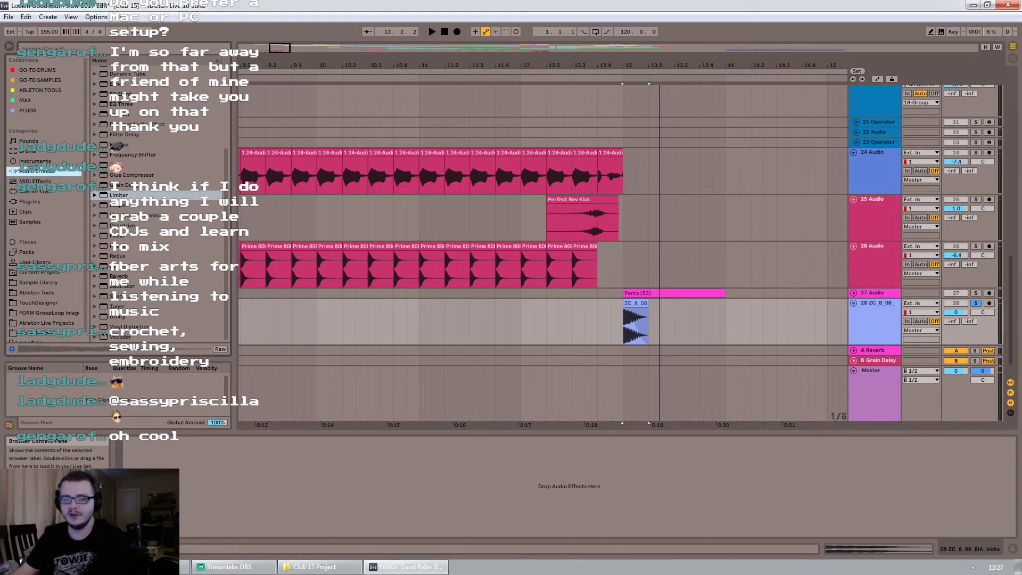
click(114, 276)
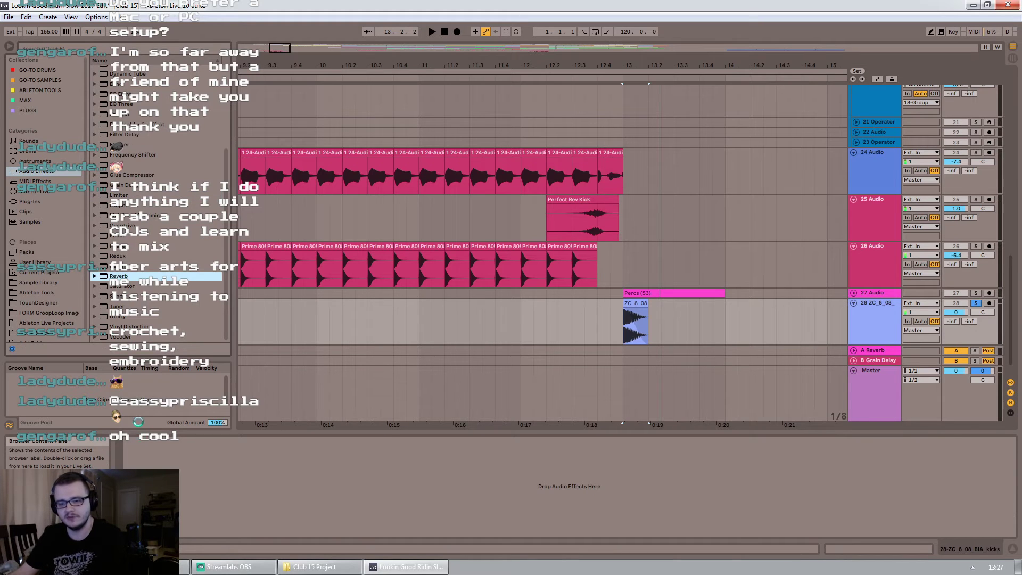
double_click(115, 276)
Set the Reverb's Decay Time to 4.53 s and Dry/Wet to 100 % while listening to the kick
key(space)
drag(267, 522, 268, 532)
key(space)
key(space)
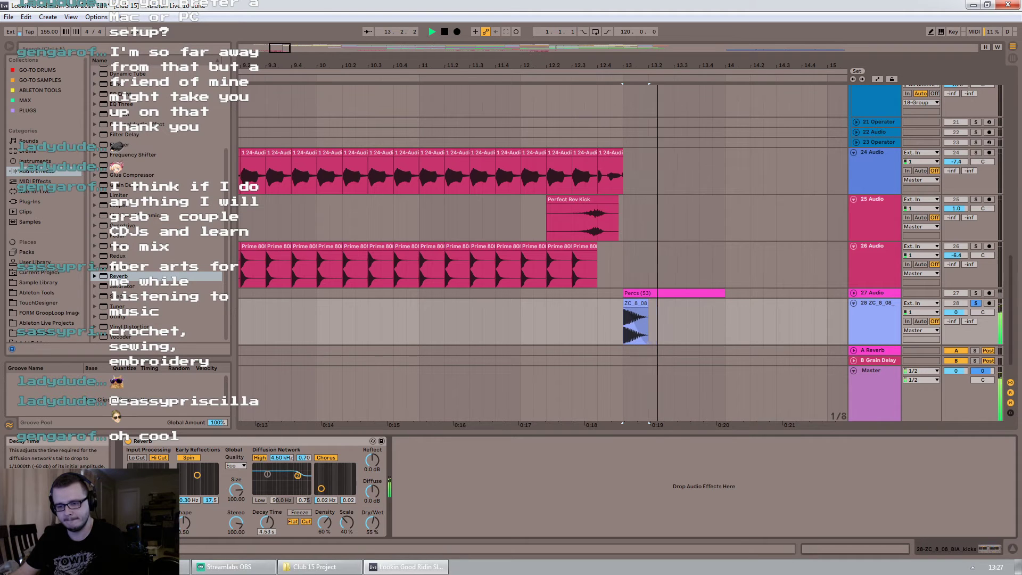
drag(370, 532, 370, 506)
key(space)
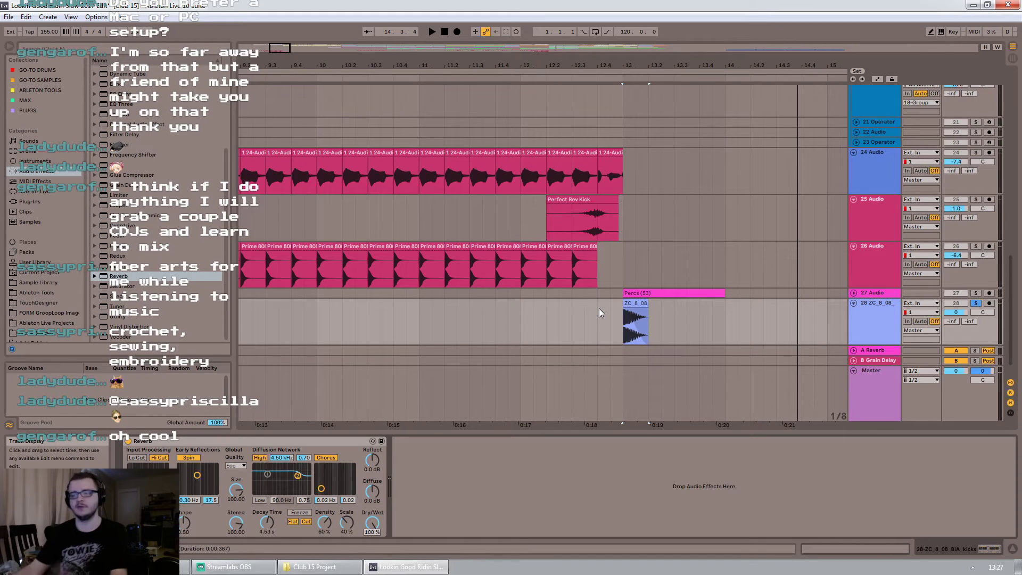
Consolidate the shortened kick clip at bar 13 and reverse it
right_click(632, 303)
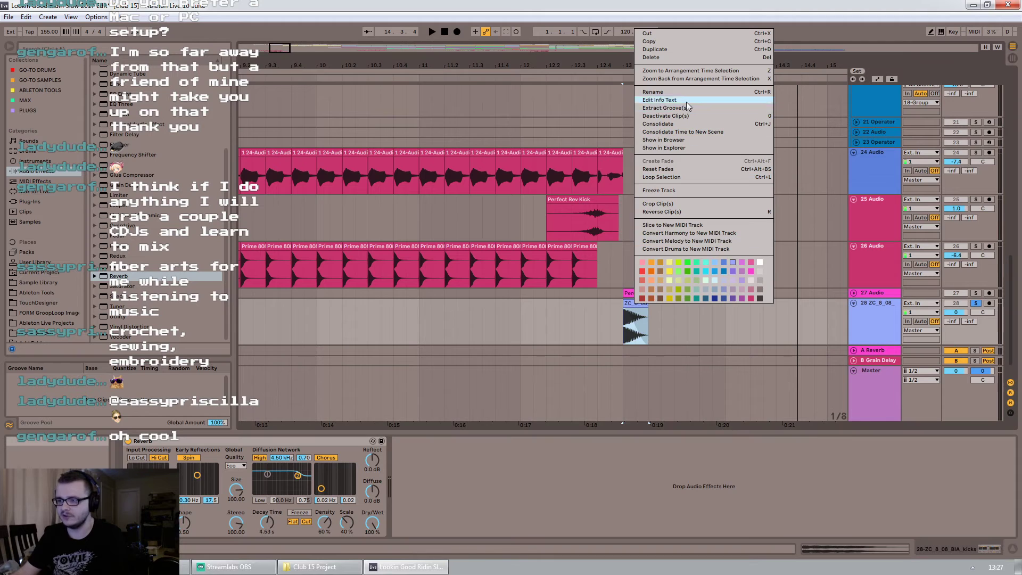
click(702, 124)
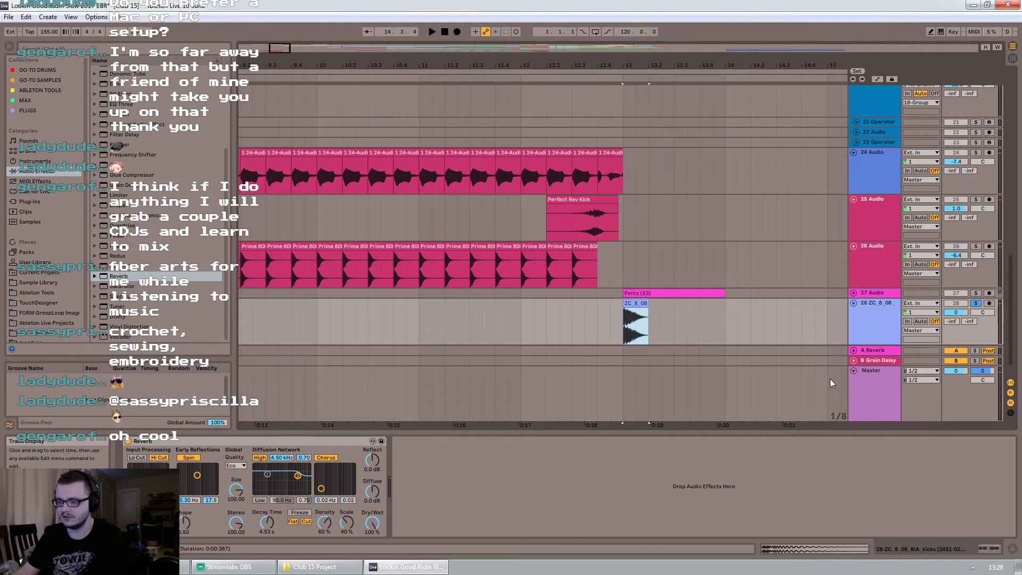
click(788, 545)
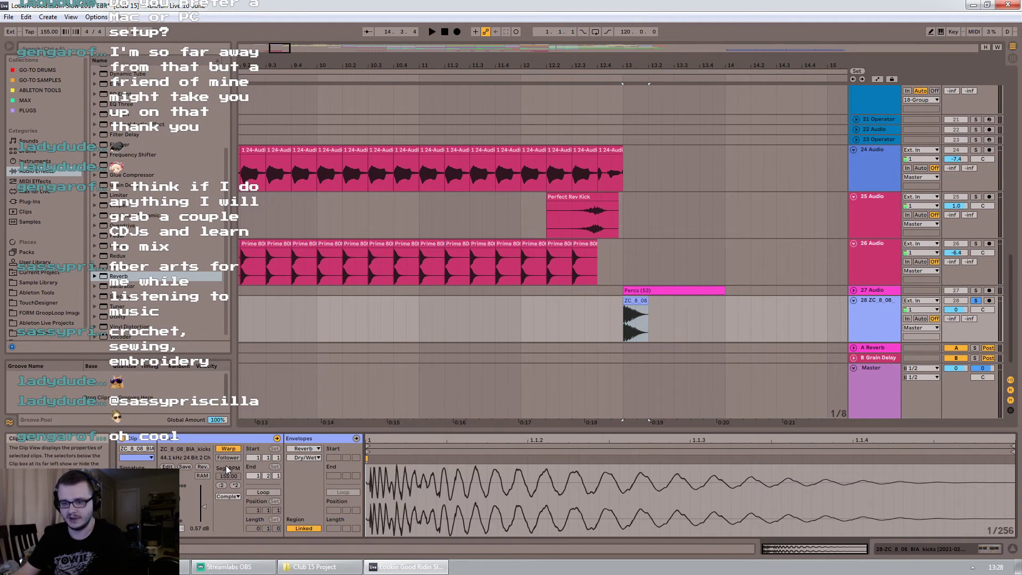
click(638, 319)
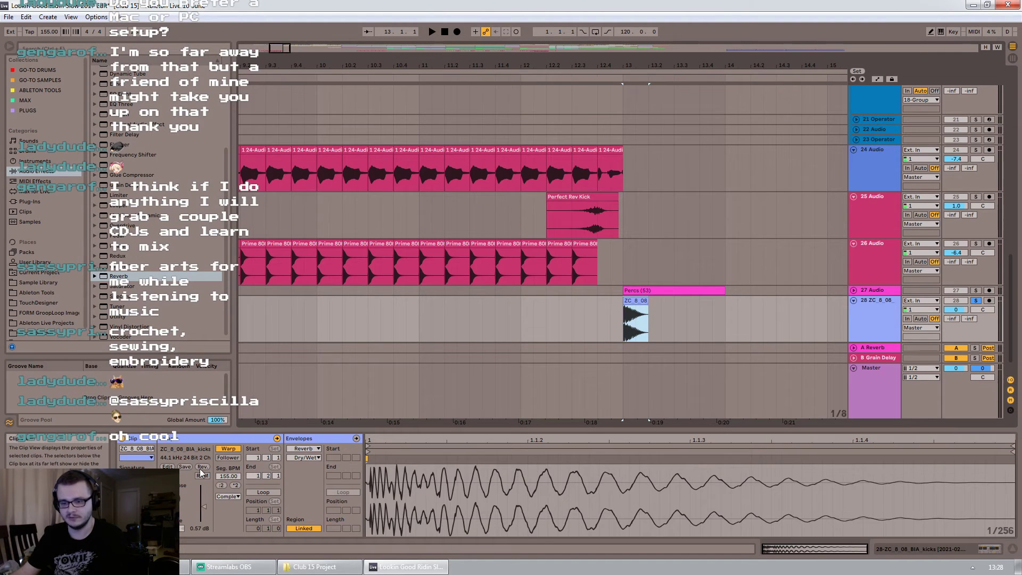
Move the reversed kick clip to bar 12.4 and listen to it with the reverb
click(685, 330)
drag(626, 298, 600, 298)
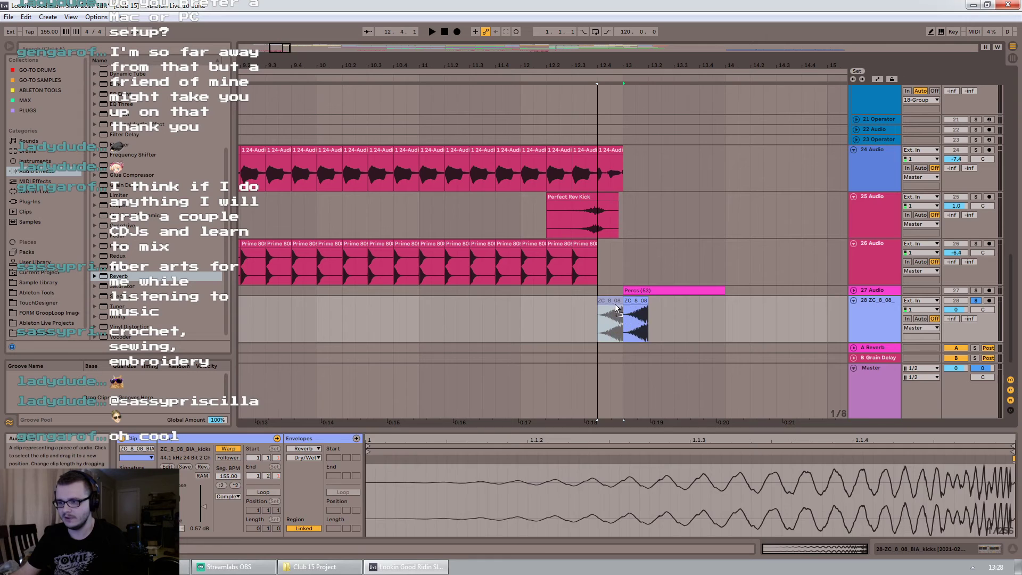
key(space)
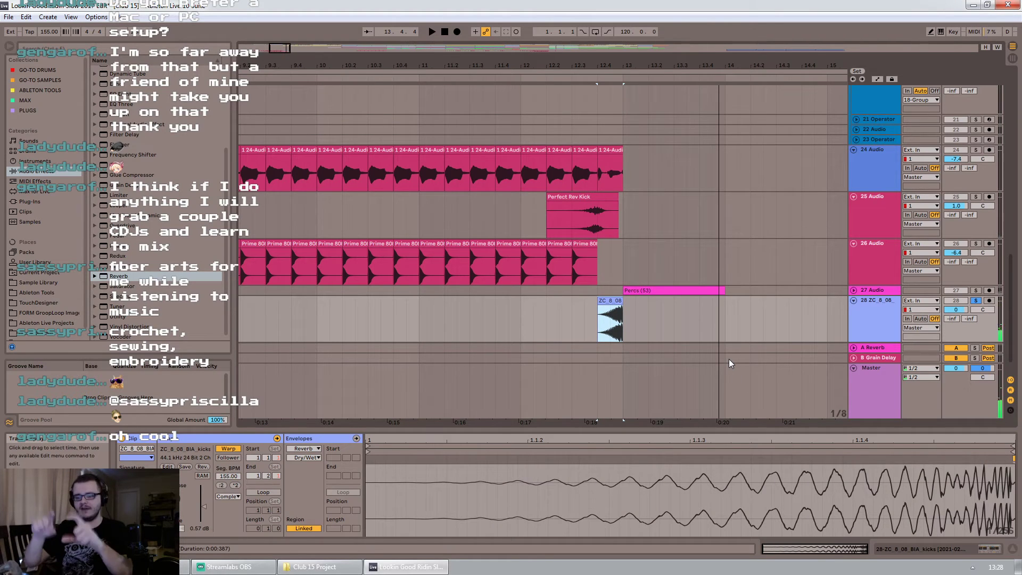
Freeze and flatten track 28 to render the reversed kick with its reverb tail
click(877, 315)
right_click(877, 315)
click(905, 378)
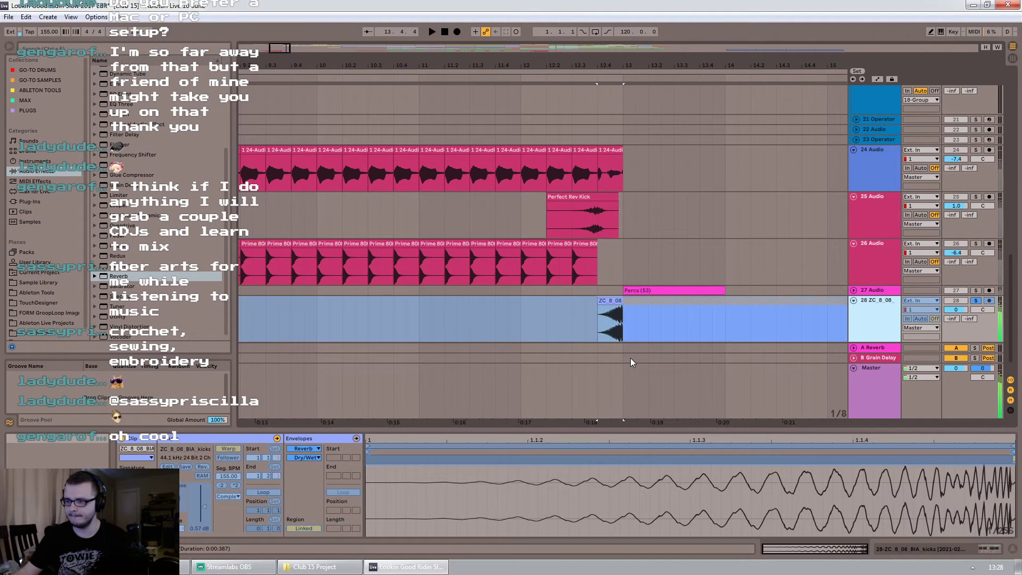
click(625, 322)
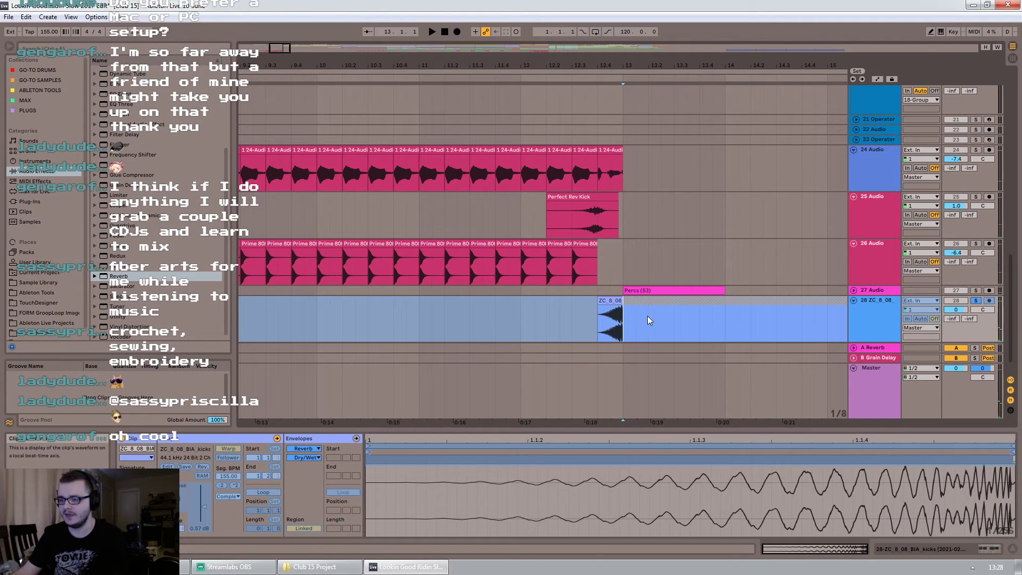
right_click(881, 305)
click(905, 379)
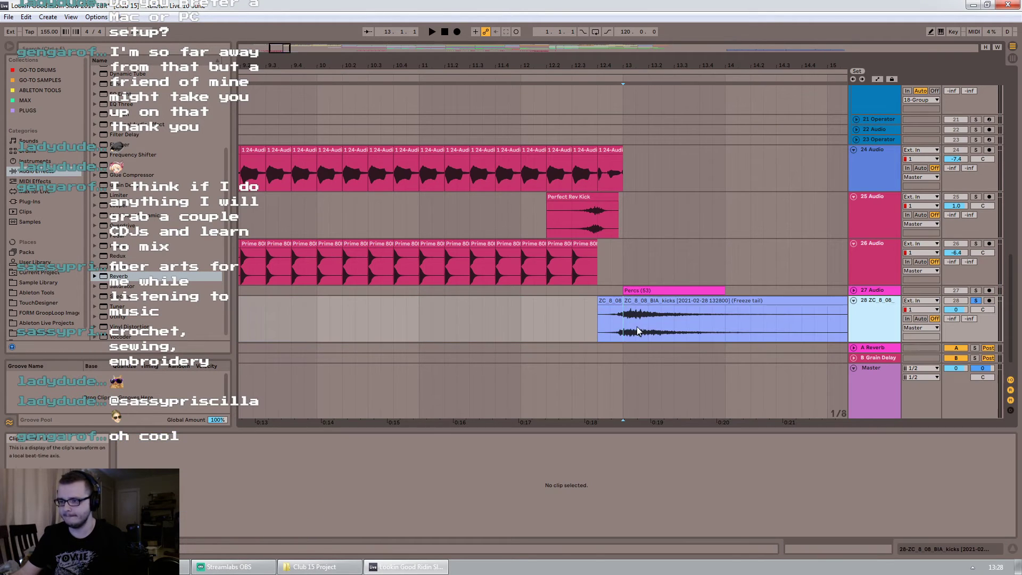
Try moving the flattened kick clip earlier on track 28, and undo the move, flattening and freezing
click(649, 322)
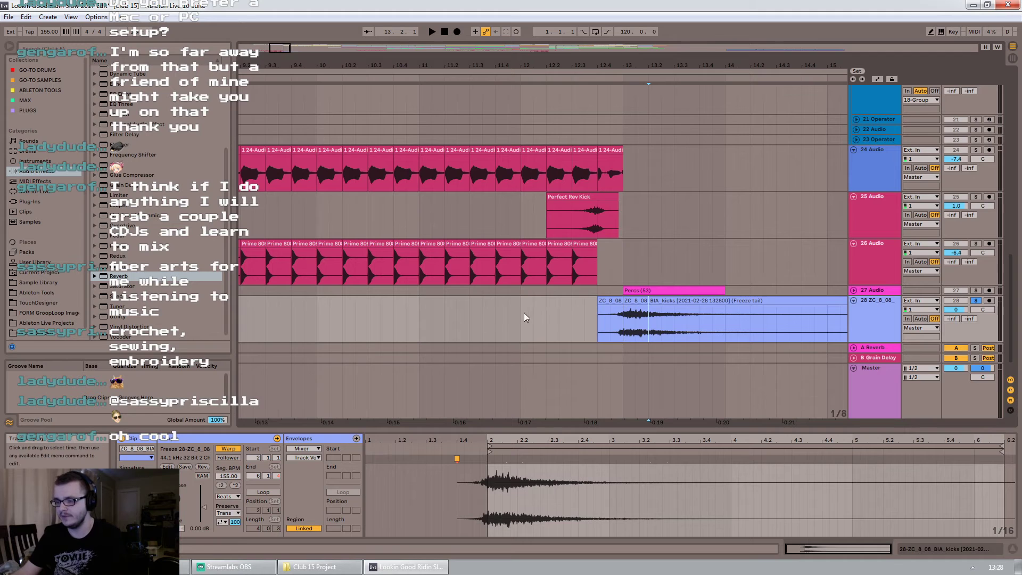
drag(625, 326, 598, 324)
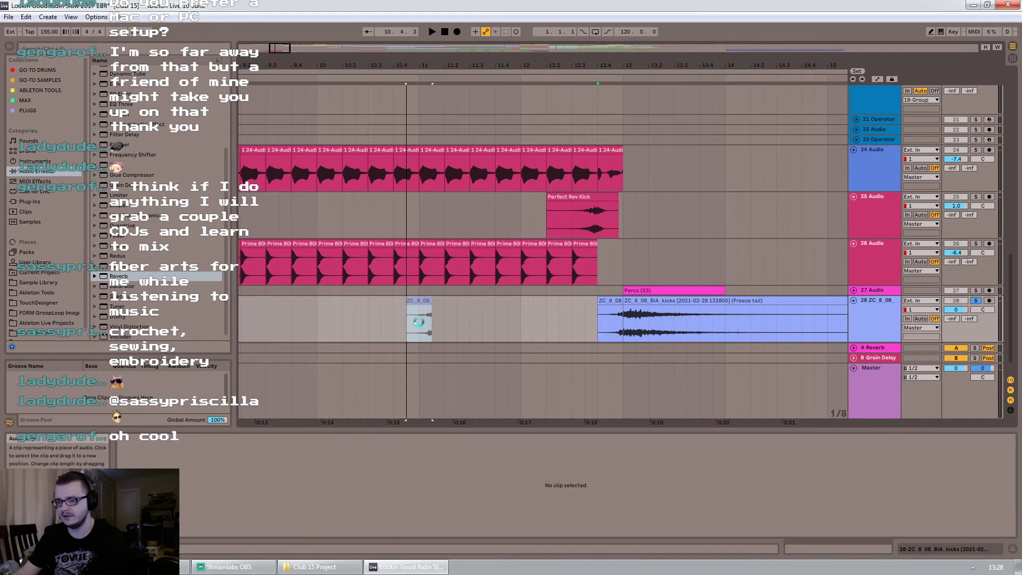
key(ctrl+z)
key(ctrl+z)
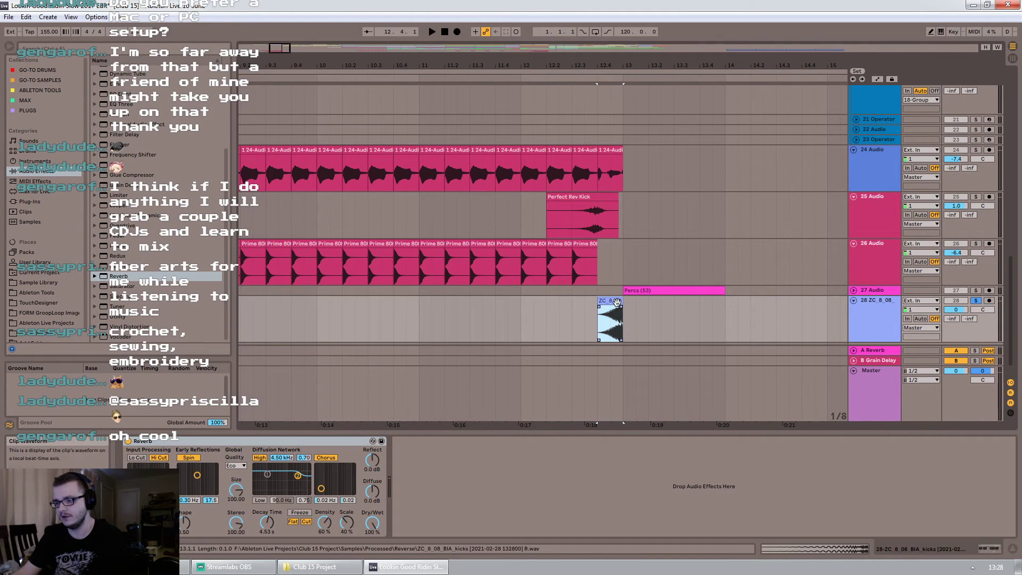
Paste a copy of the reversed kick clip at bar 12 on track 28
click(527, 308)
key(ctrl+v)
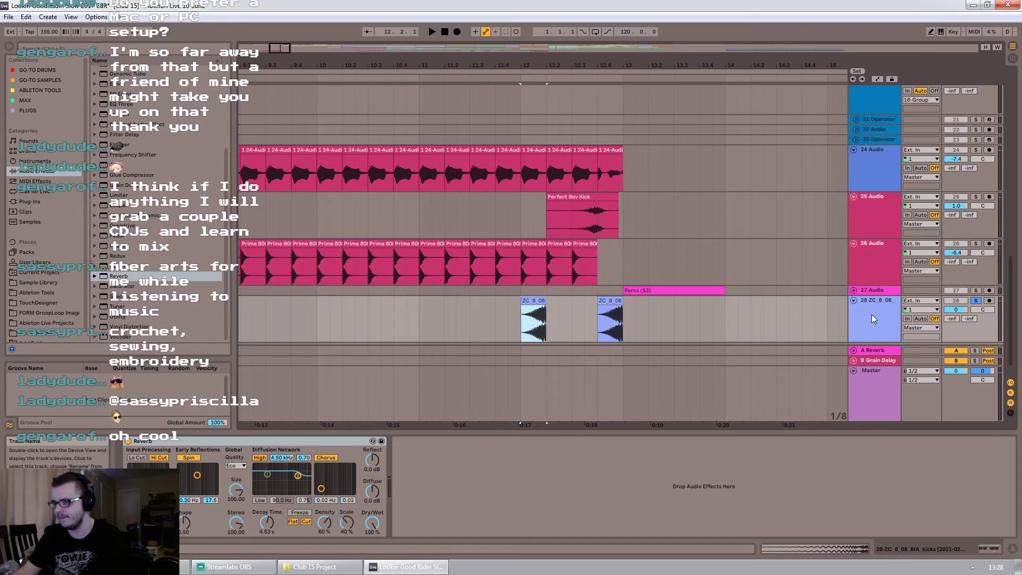
right_click(870, 316)
click(821, 344)
click(521, 293)
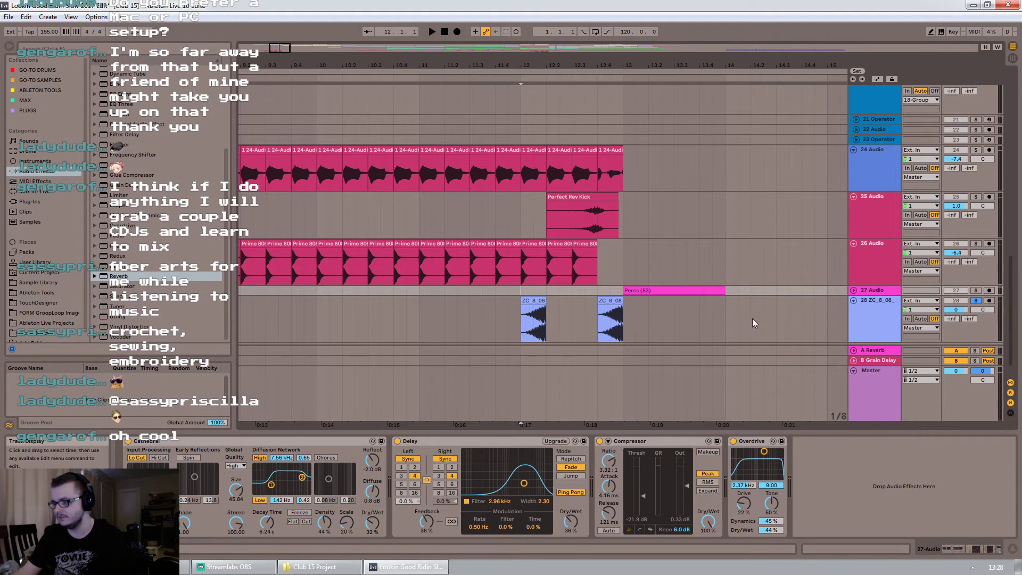
Insert a new audio track below track 28 and move the copied kick clip onto it at bar 12.4
right_click(893, 334)
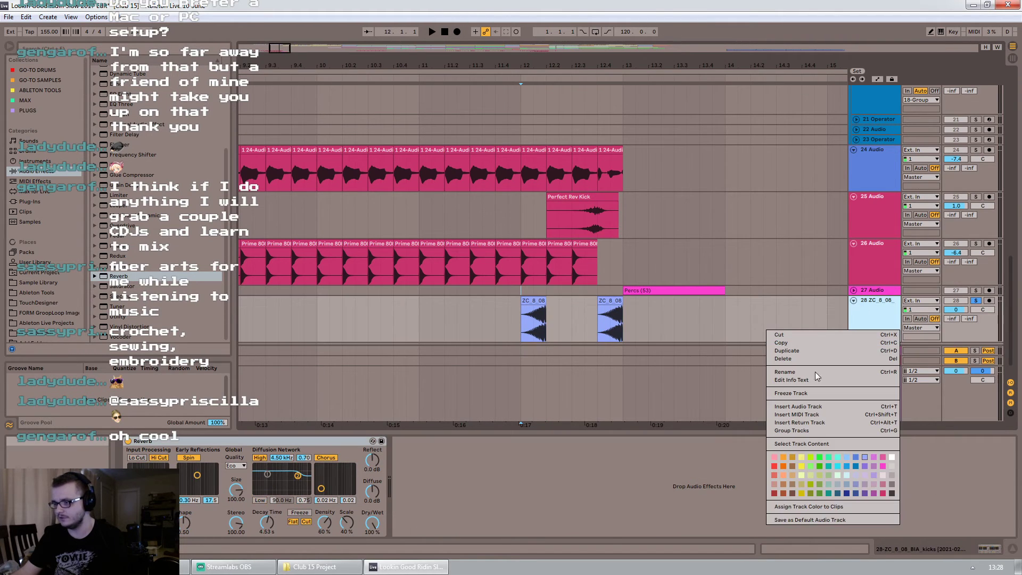
click(804, 406)
click(527, 303)
drag(527, 259, 604, 307)
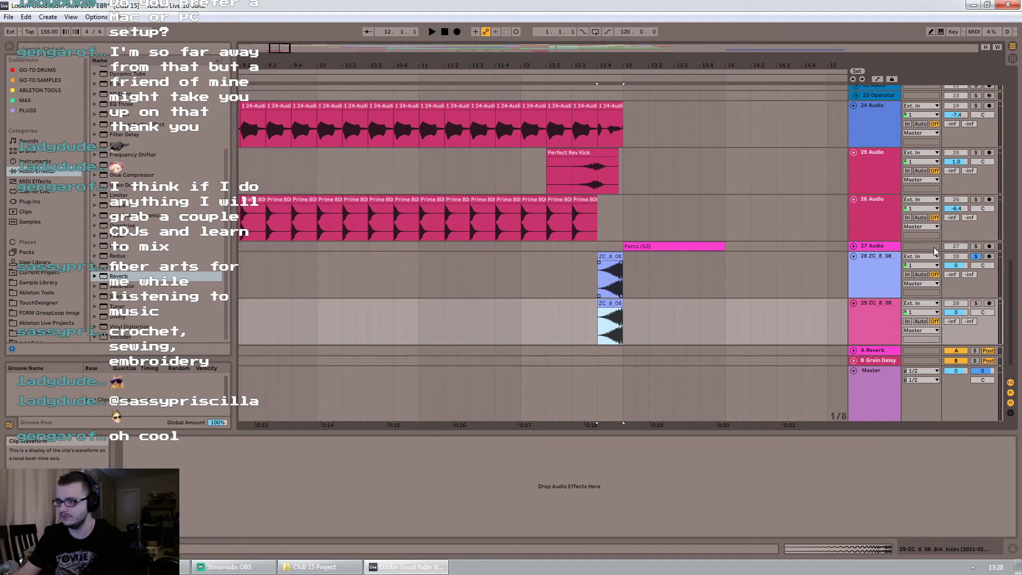
Freeze and flatten track 28, and delete the rendered kick at bar 12.4 to keep only the reverb tail
click(888, 280)
right_click(887, 280)
click(910, 343)
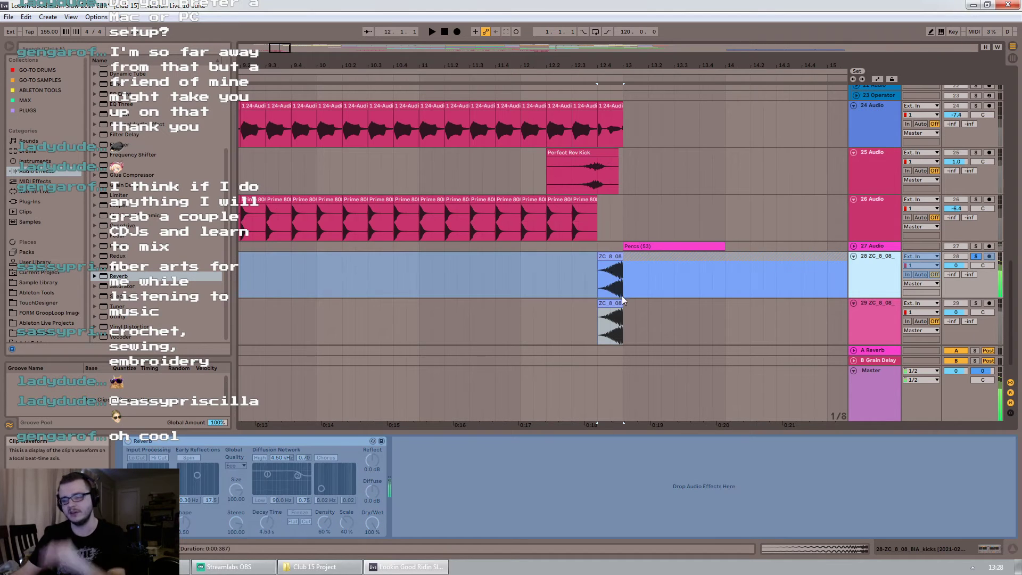
click(623, 270)
right_click(856, 272)
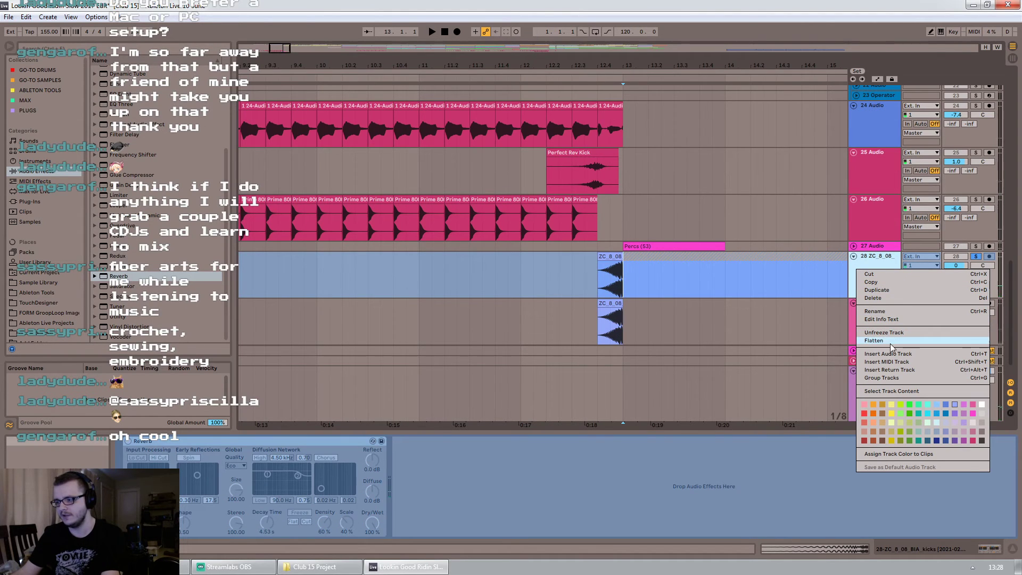
click(888, 341)
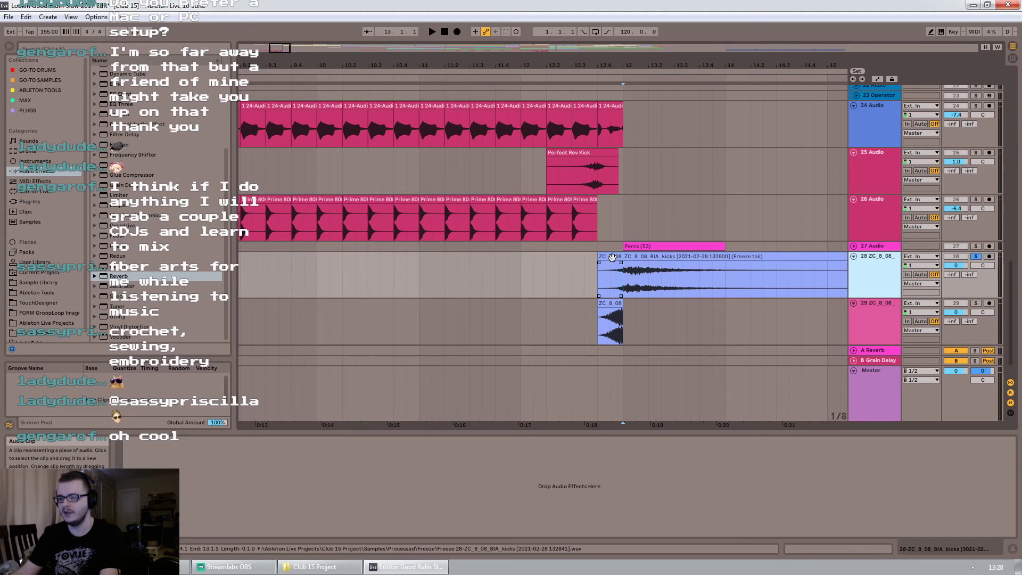
click(611, 264)
key(Delete)
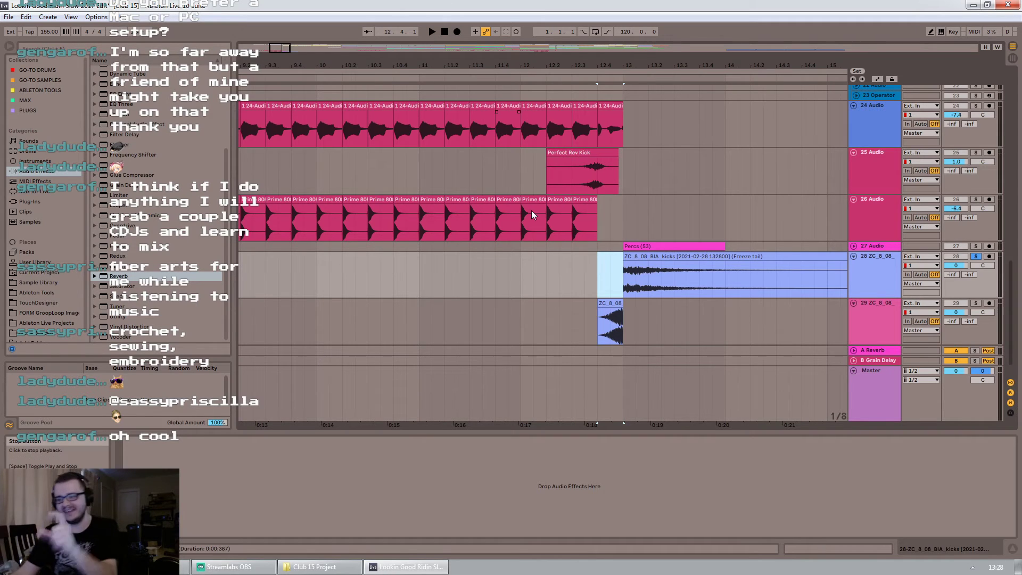
Reverse the copied kick clip on track 29
click(611, 302)
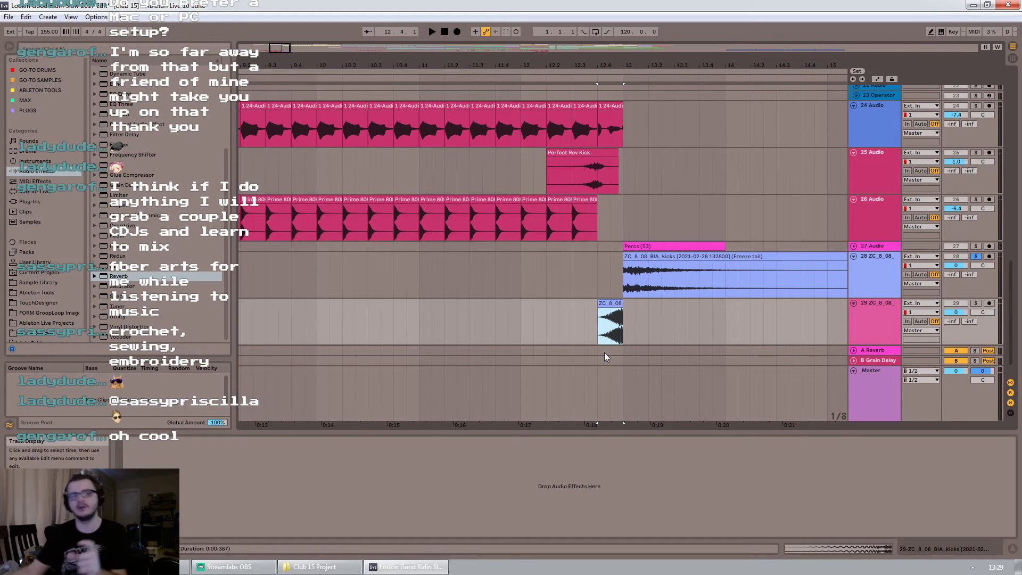
click(866, 548)
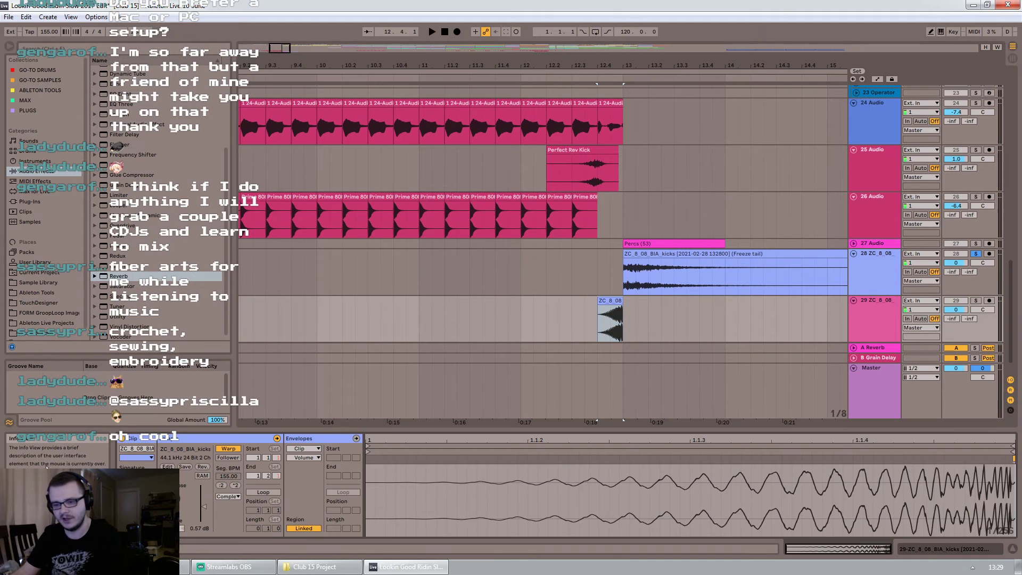
click(205, 467)
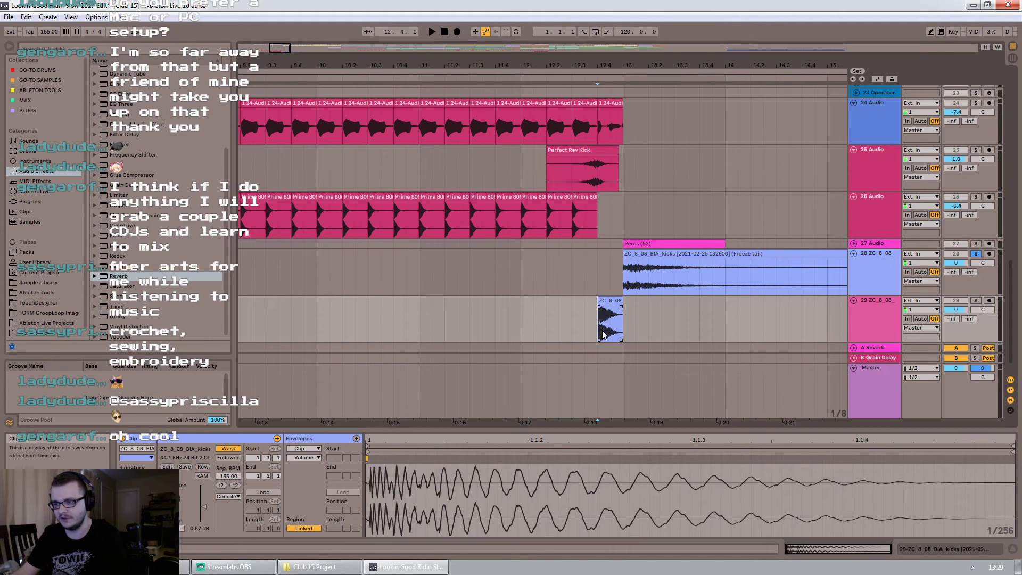
Move the reversed kick on track 29 to bar 13 and trim track 28's reverb tail to end at bar 15
drag(604, 335, 629, 332)
click(729, 271)
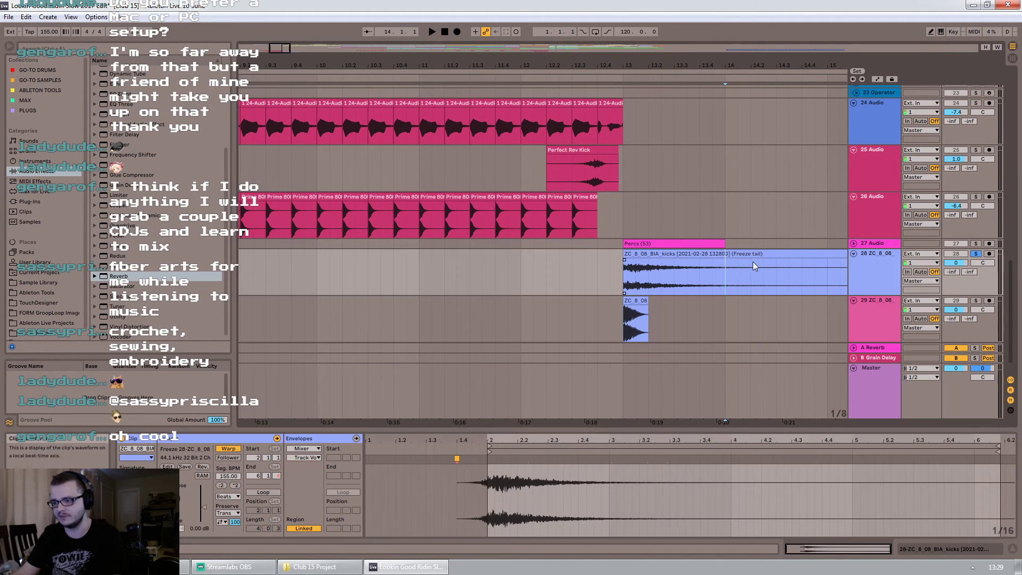
key(ctrl+e)
drag(724, 256, 826, 259)
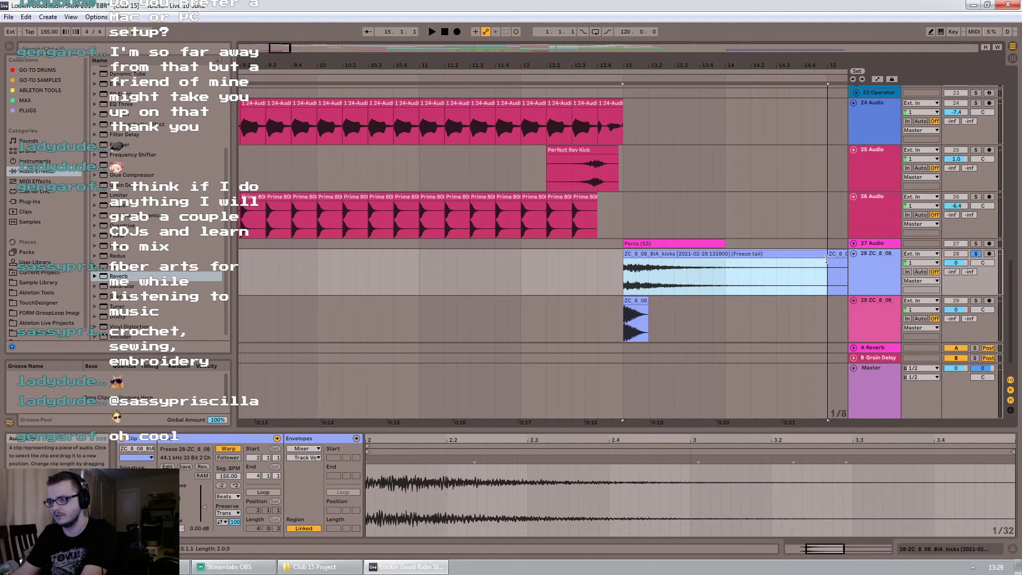
click(838, 254)
key(Delete)
Reverse the reverb tail clip on track 28 and move it so it ends at bar 13
click(711, 255)
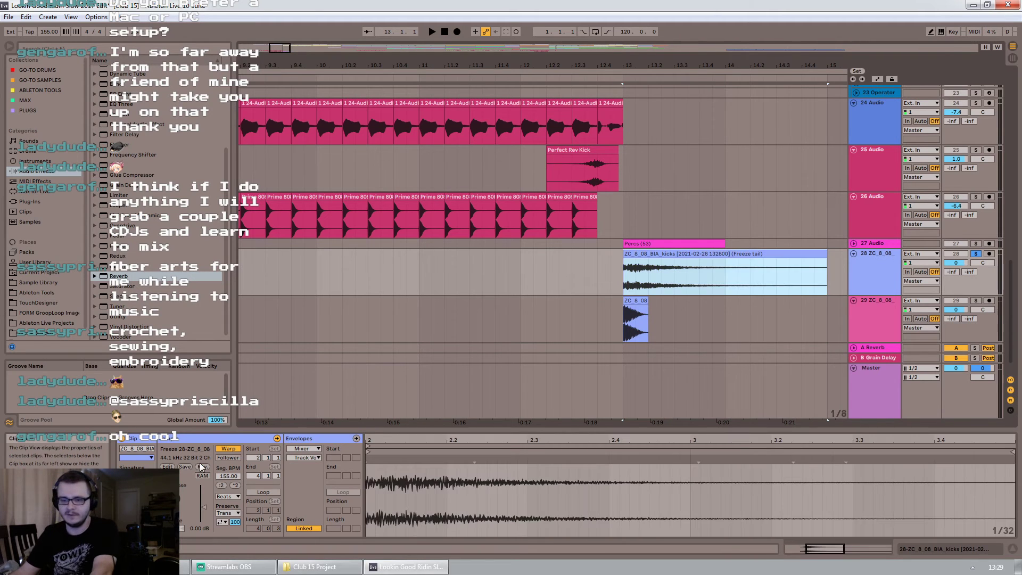
click(201, 467)
drag(659, 283, 513, 268)
Listen to tracks 28 and 29 soloed, and play the transition from bar 12.2 with the solo cleared
ctrl+click(976, 302)
key(space)
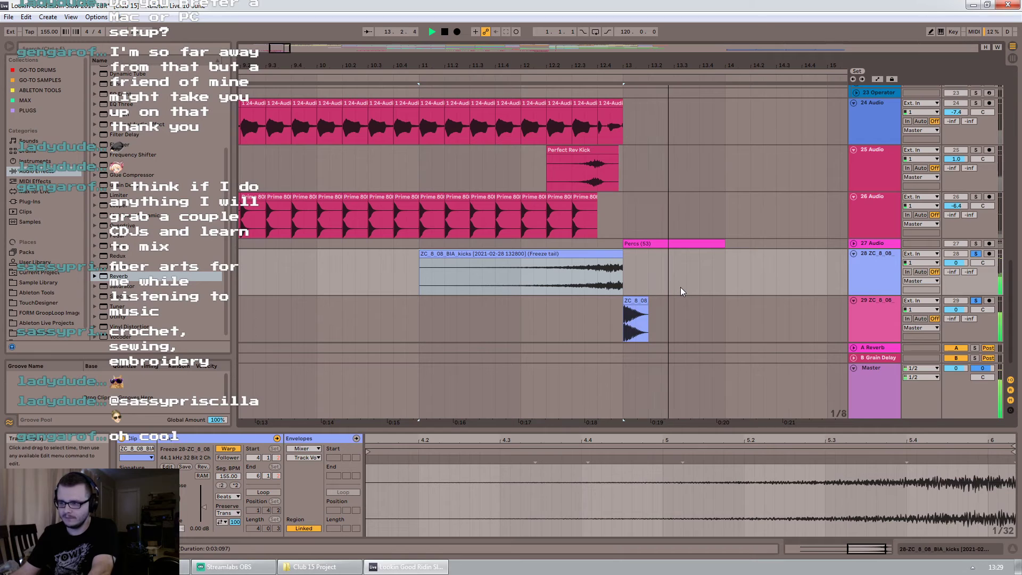
click(976, 300)
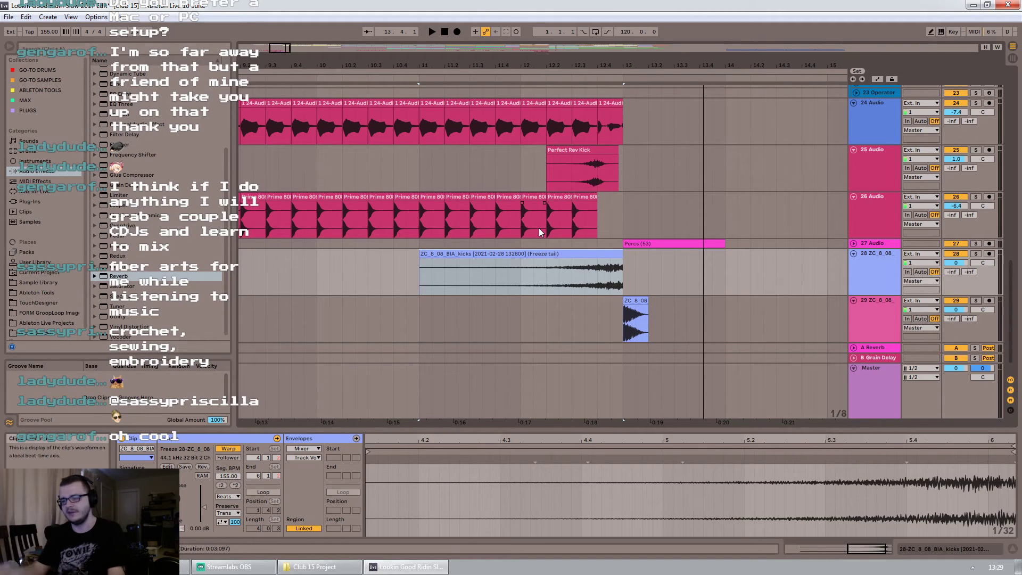
click(553, 271)
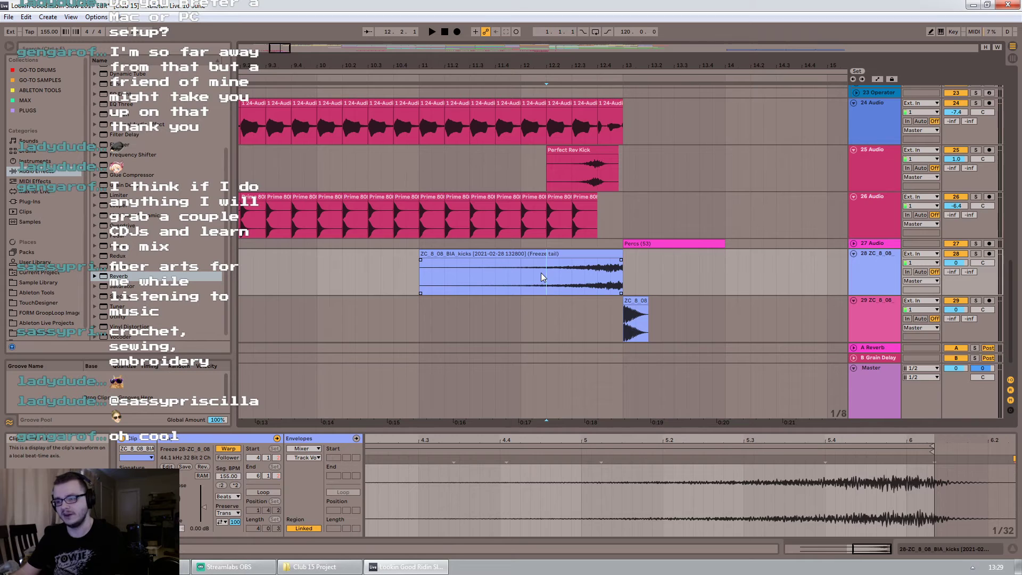
key(space)
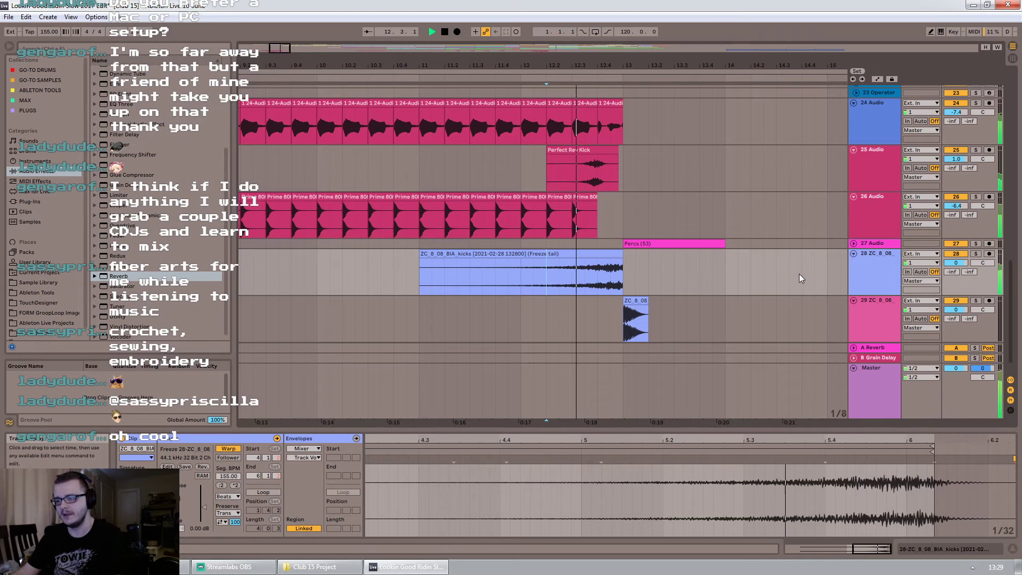
key(space)
Trim the reversed reverb tail's end slightly, shift it to finish at bar 13, and audition it soloed with track 29
click(976, 254)
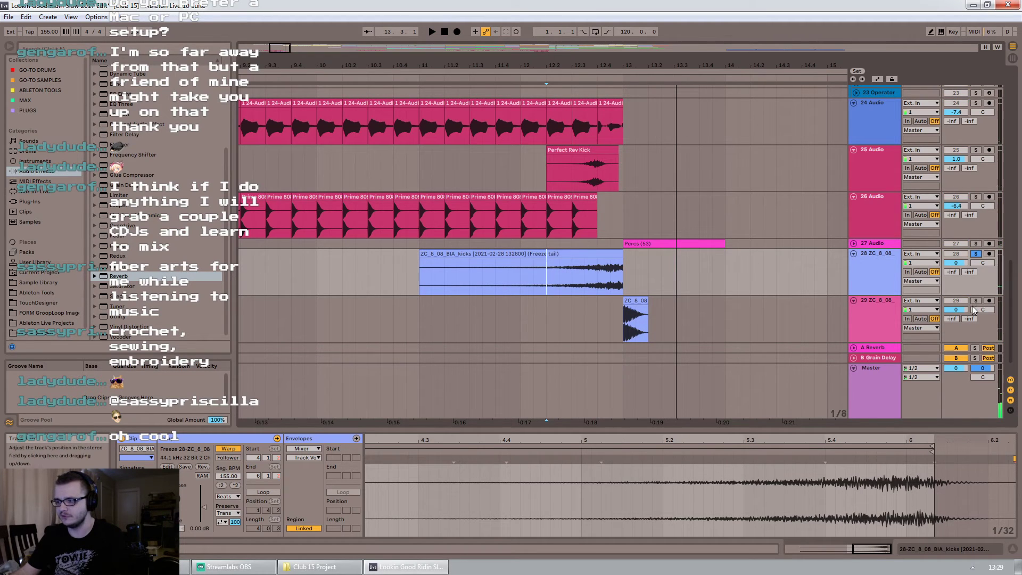
drag(622, 256, 615, 261)
click(519, 276)
key(space)
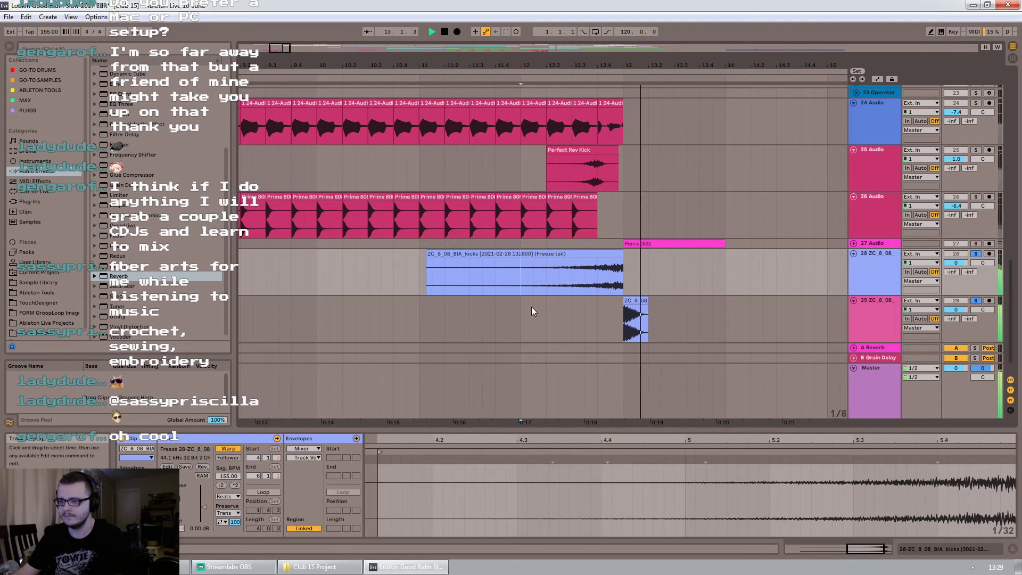
Delete the demonstration tracks 28 and 29
click(880, 281)
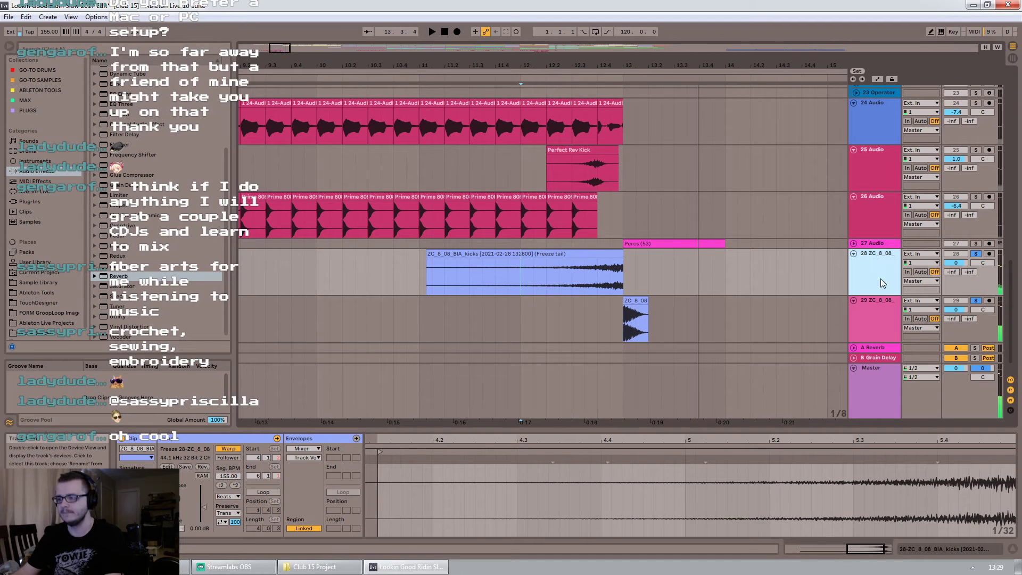
shift+click(876, 310)
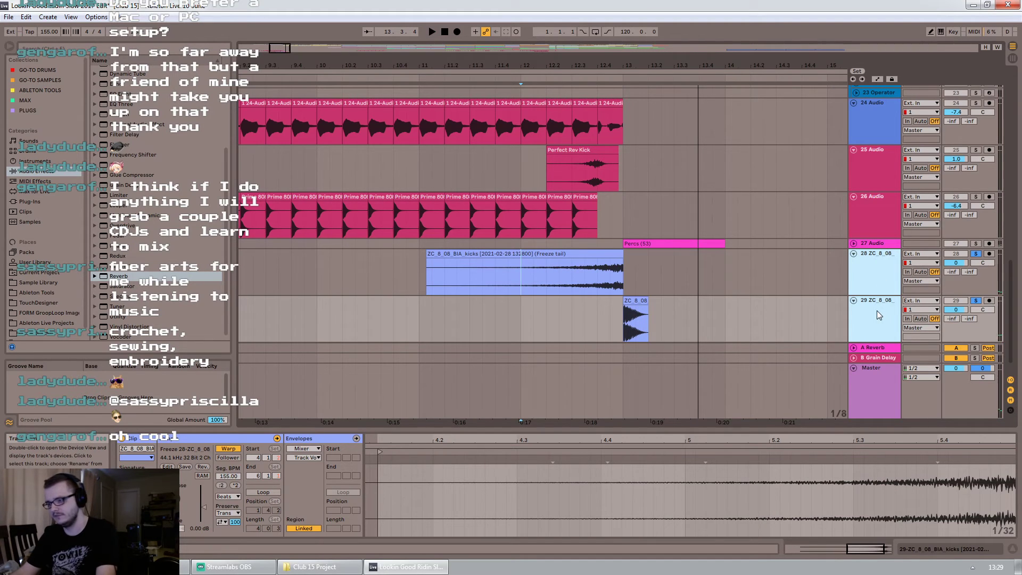
key(Delete)
Solo track 25 to listen to the Perfect Rev Kick clip before bar 13, and clear the solo
click(508, 189)
click(975, 150)
key(space)
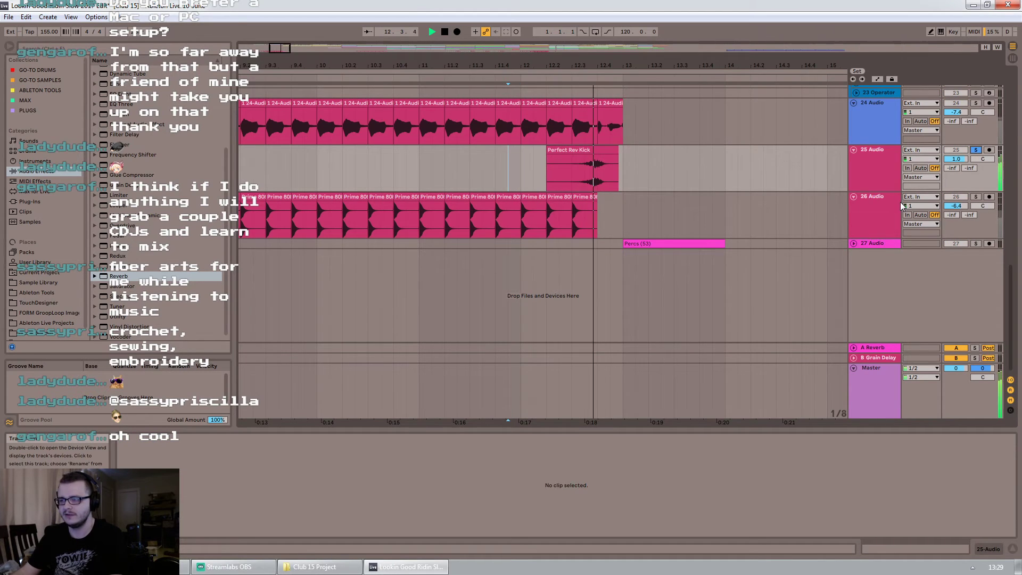
key(space)
drag(292, 46, 287, 33)
drag(588, 53, 672, 65)
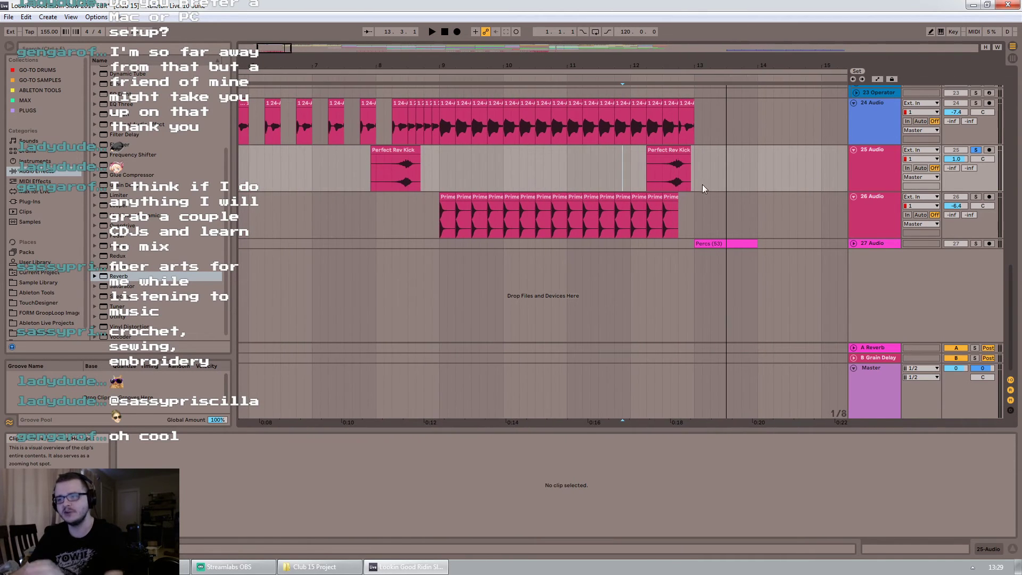
click(441, 173)
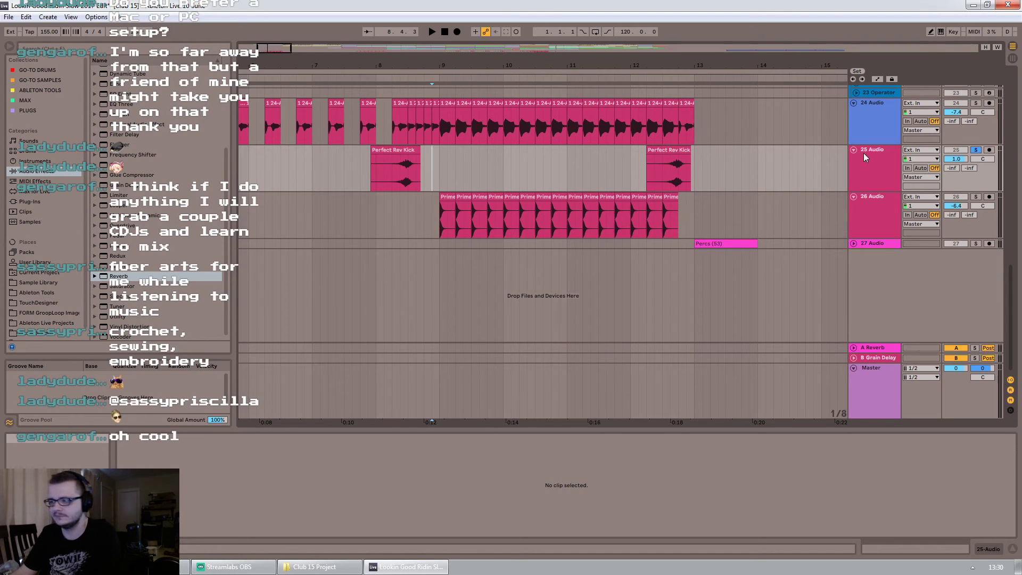
click(975, 151)
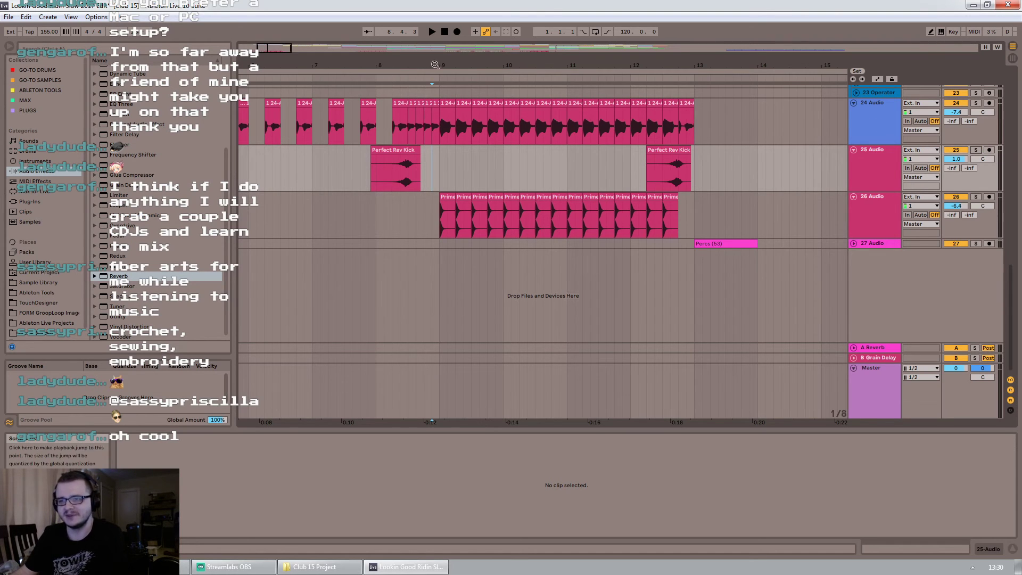
Unfold track 27 and play its Percs (53) clip from bar 13, both soloed and with the other tracks
drag(267, 47, 267, 40)
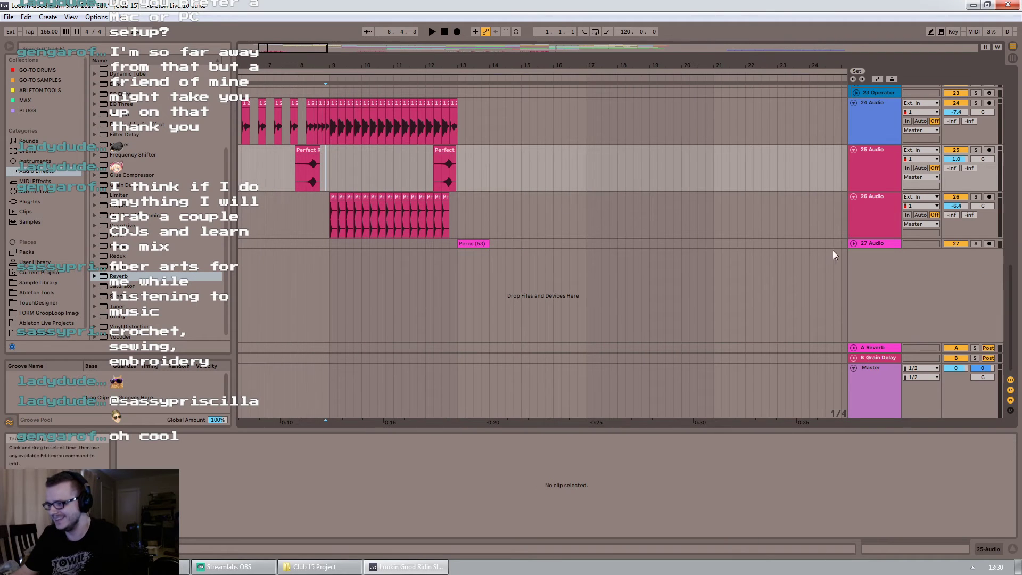
click(853, 244)
click(461, 269)
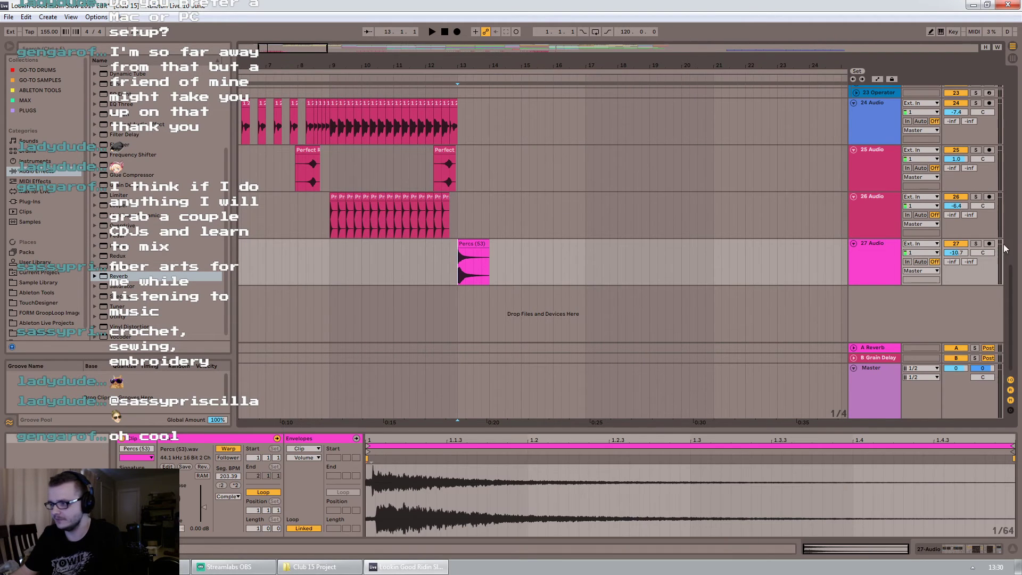
key(space)
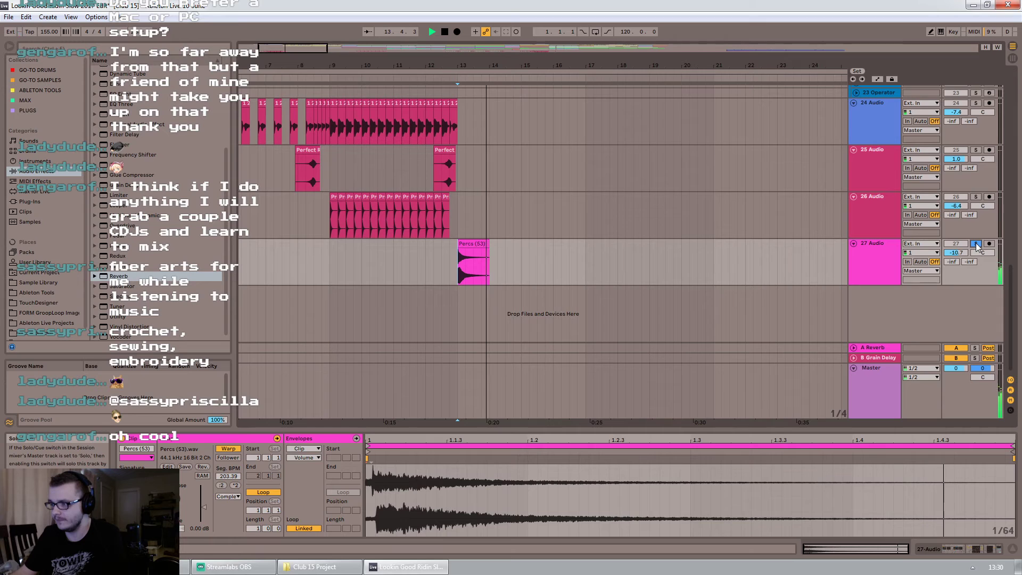
key(space)
key(space)
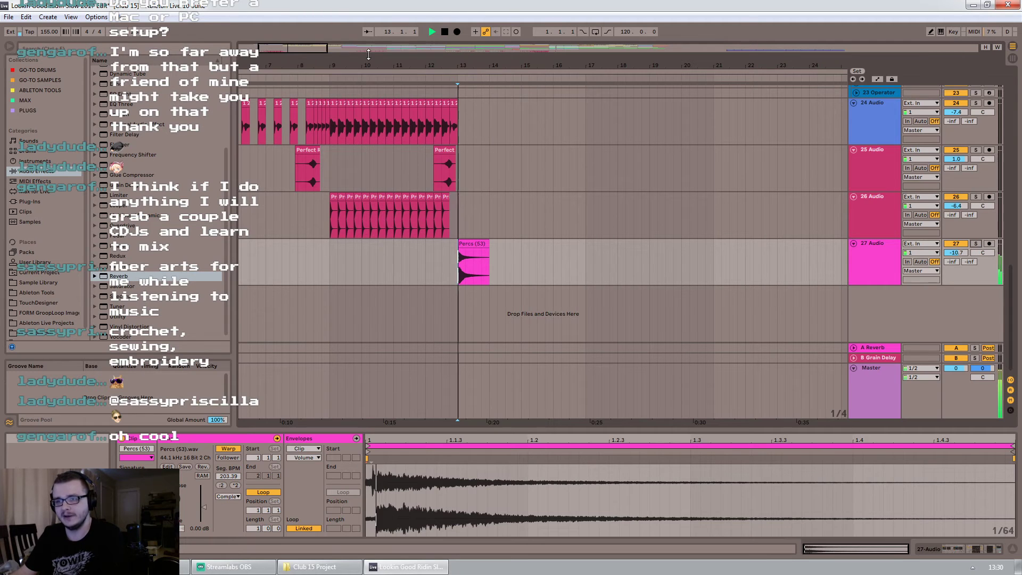
Play the arrangement from bar 87 at the 16 Operator track's melodic clip
double_click(288, 47)
scroll(618, 169, up, 1)
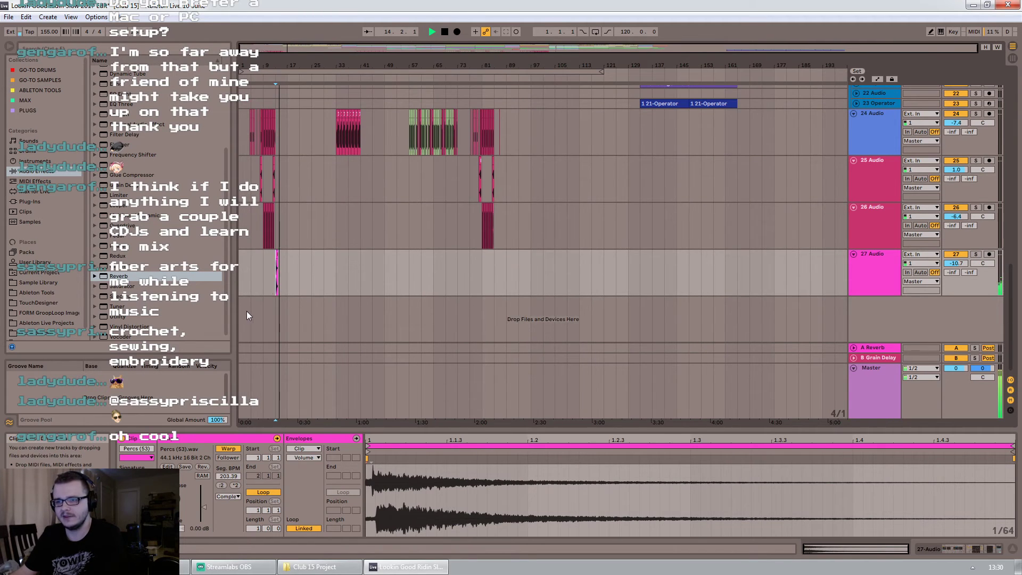
scroll(324, 267, up, 1)
scroll(340, 267, up, 5)
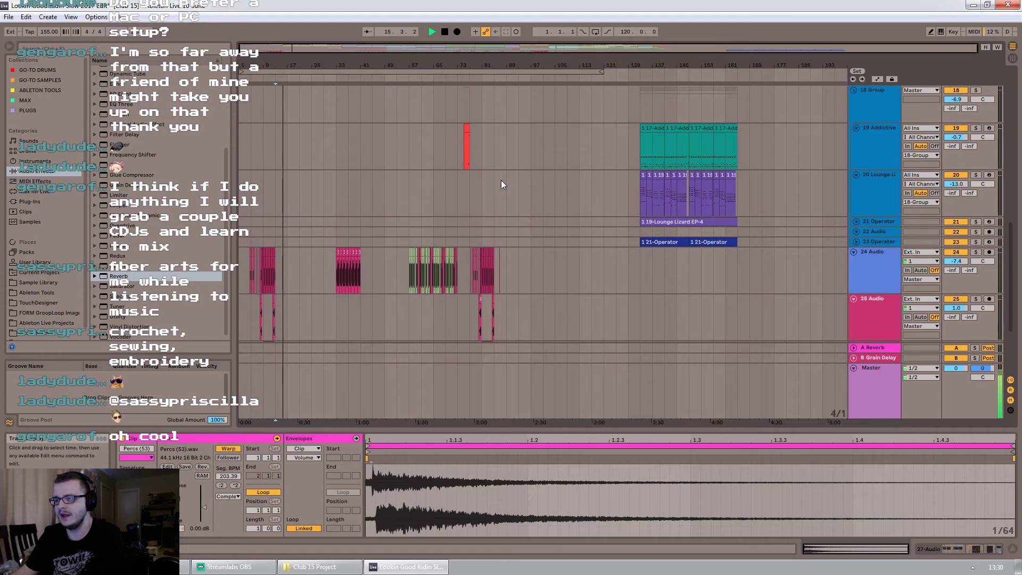
drag(1010, 266, 1007, 196)
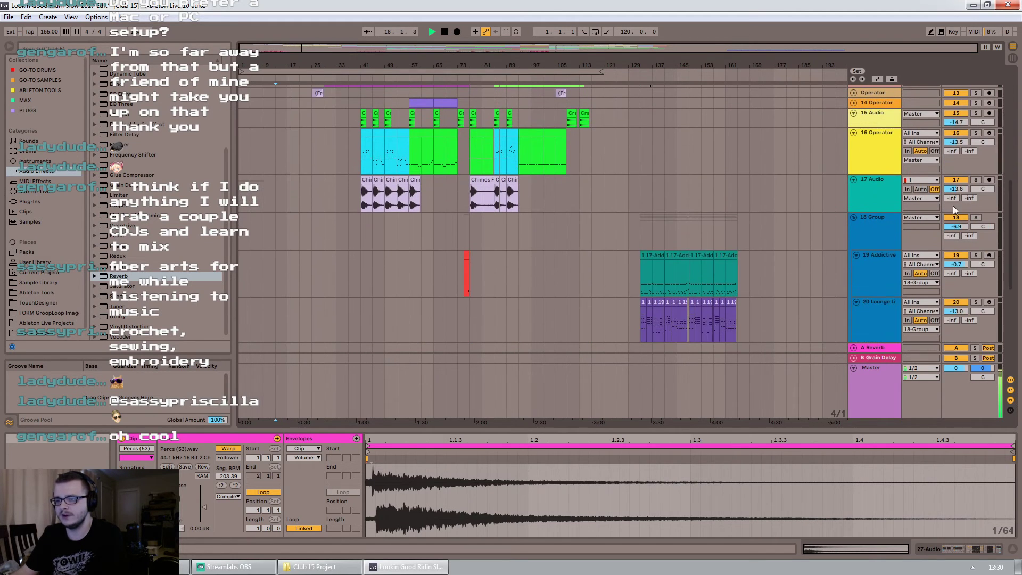
click(501, 158)
key(space)
mouse_move(502, 46)
mouse_down()
mouse_move(503, 109)
mouse_move(450, 108)
mouse_up()
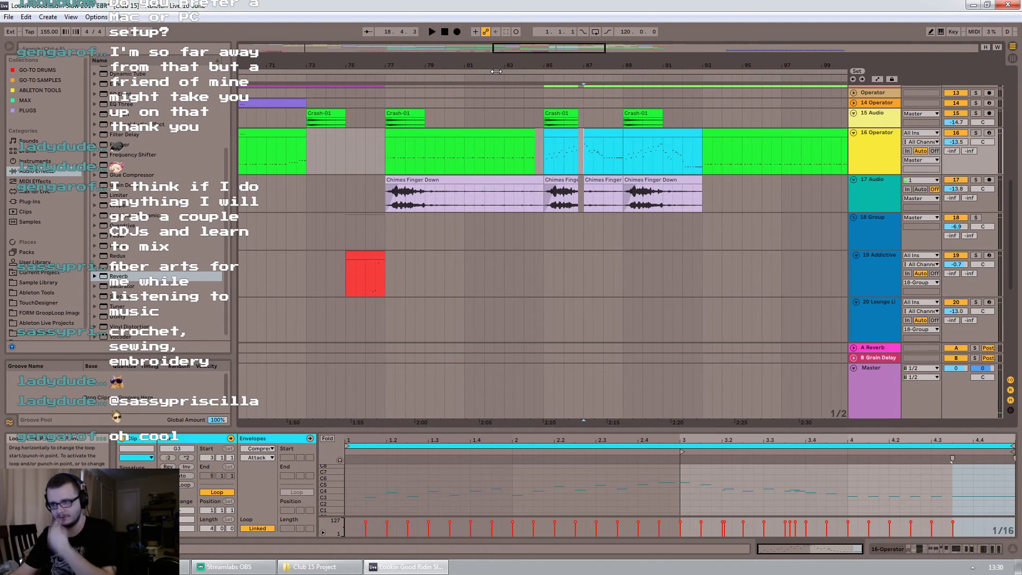
key(space)
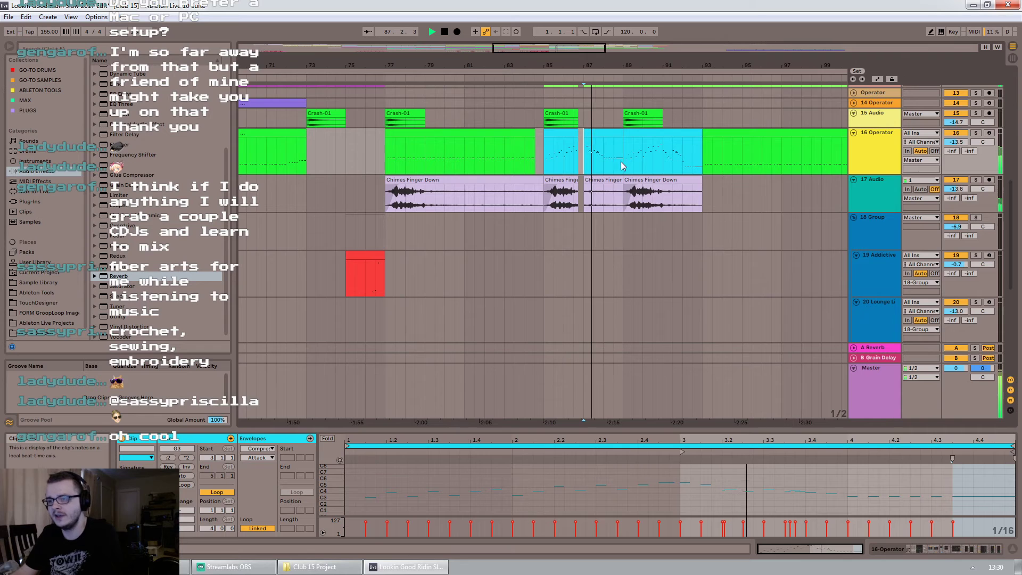
Examine the drum, operator and audio tracks playing in the section after bar 87, including the 6 Drum Rack track
scroll(763, 226, right, 3)
scroll(747, 225, up, 2)
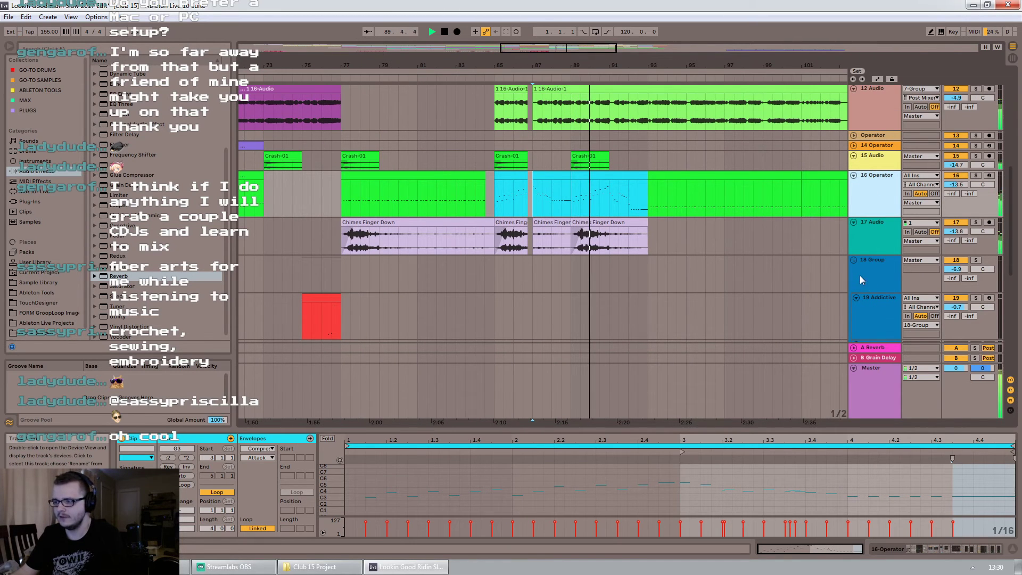
scroll(858, 276, down, 2)
scroll(1011, 170, up, 5)
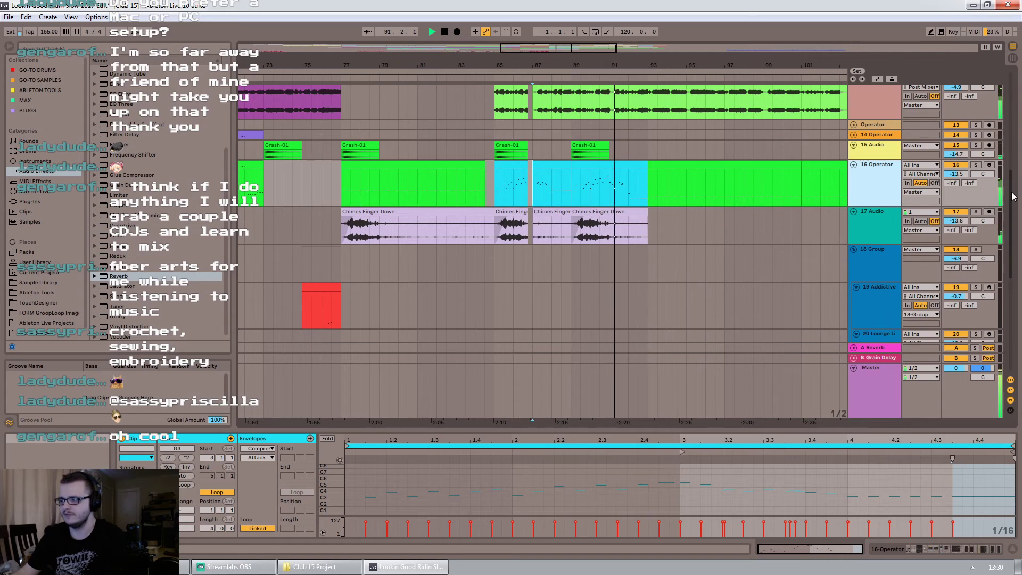
scroll(1017, 150, up, 3)
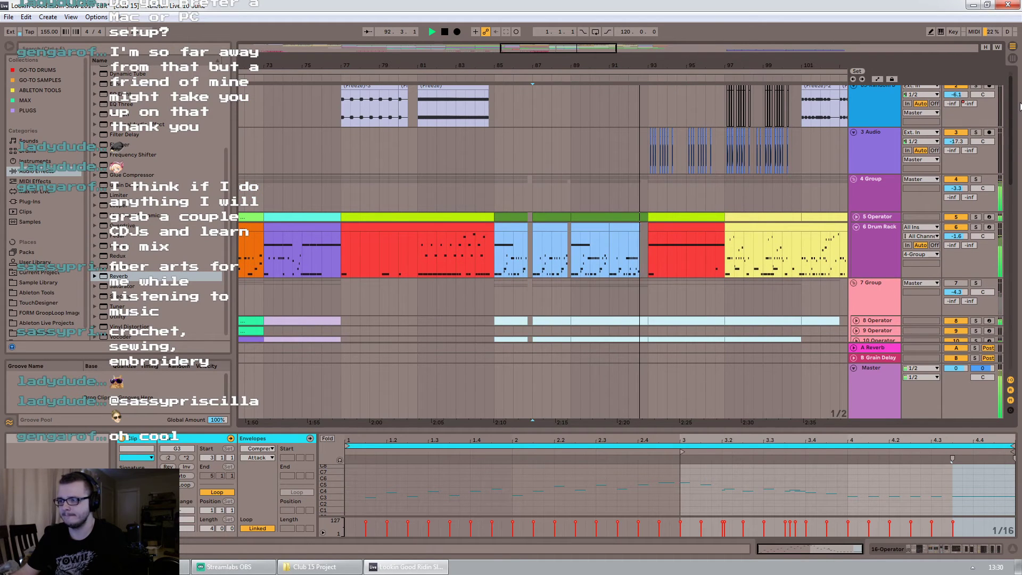
drag(701, 61, 502, 60)
click(887, 237)
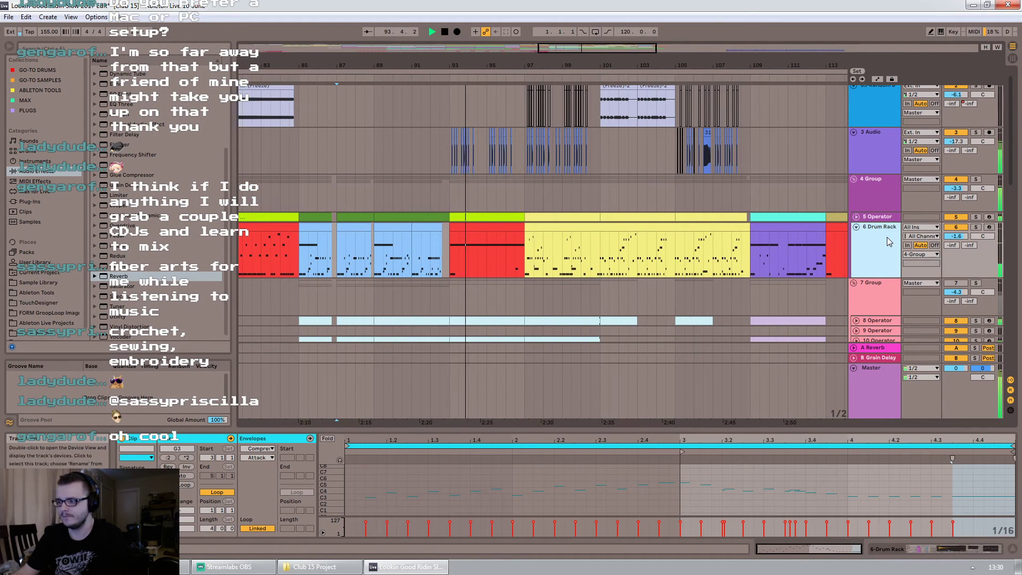
scroll(1015, 156, down, 8)
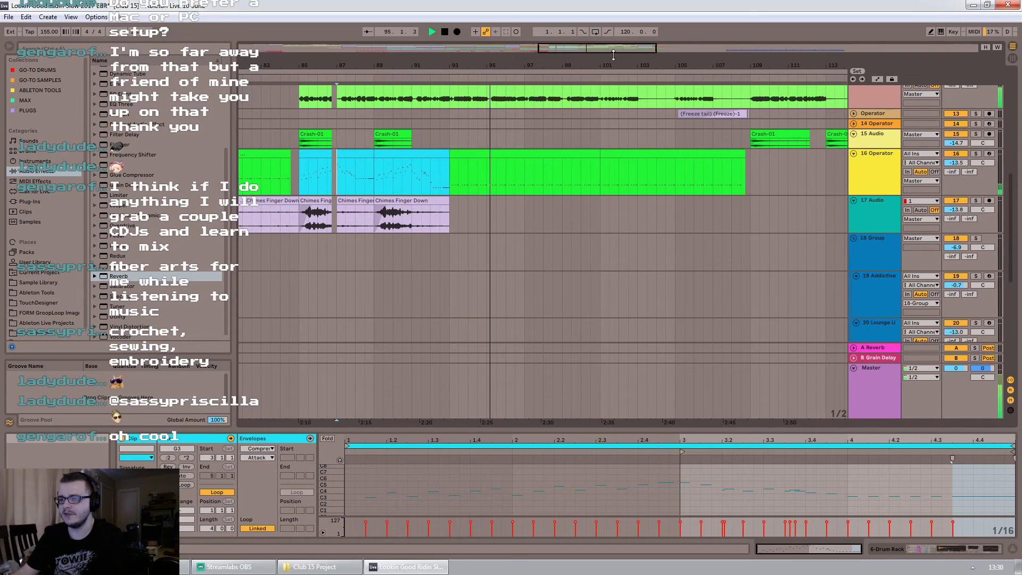
Stop playback and play the separate Addictive Drums and Lounge Lizard section from bar 133
drag(622, 64, 621, 13)
click(684, 180)
key(space)
drag(788, 55, 491, 99)
scroll(388, 206, down, 2)
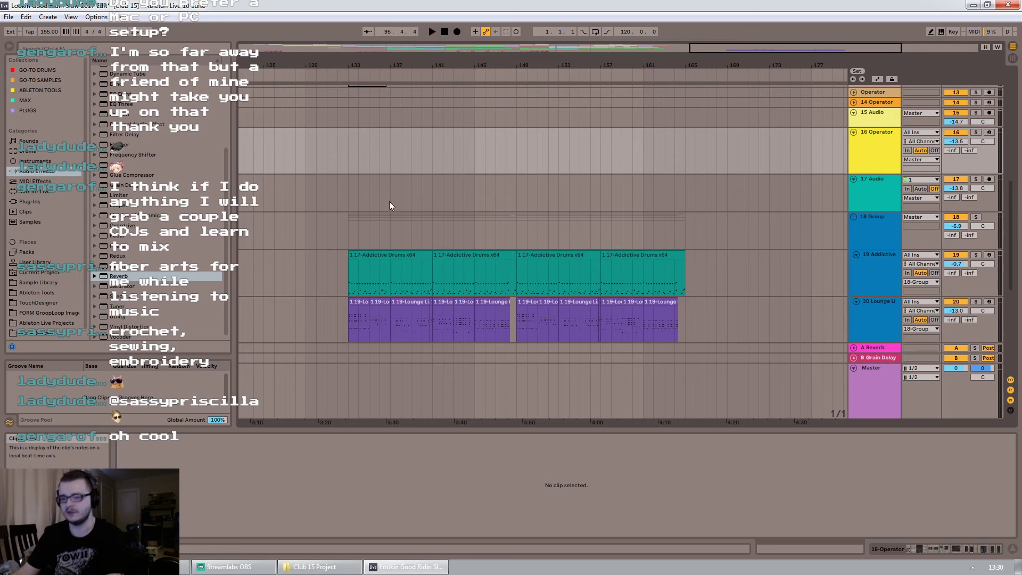
scroll(388, 206, up, 1)
click(352, 162)
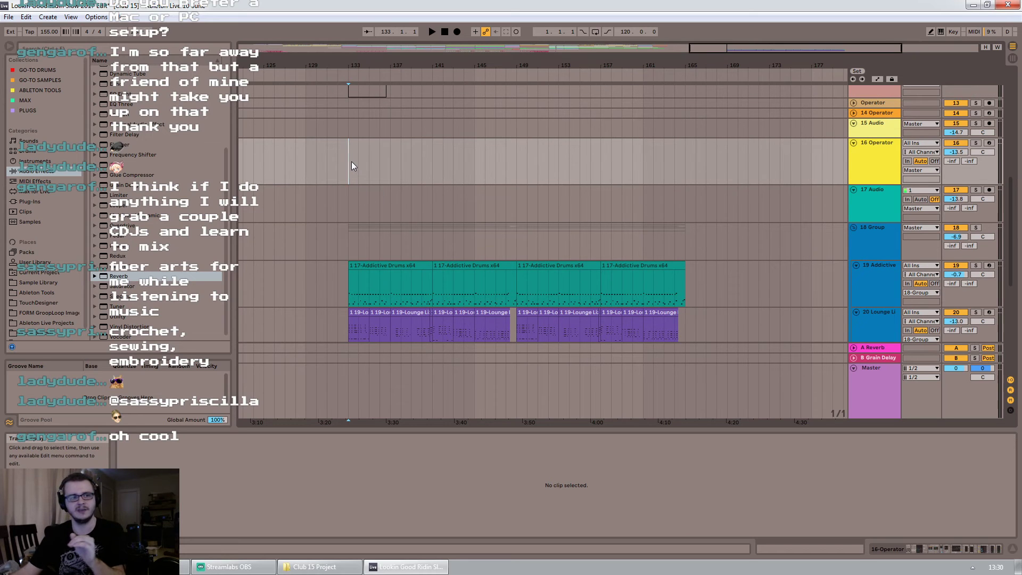
key(space)
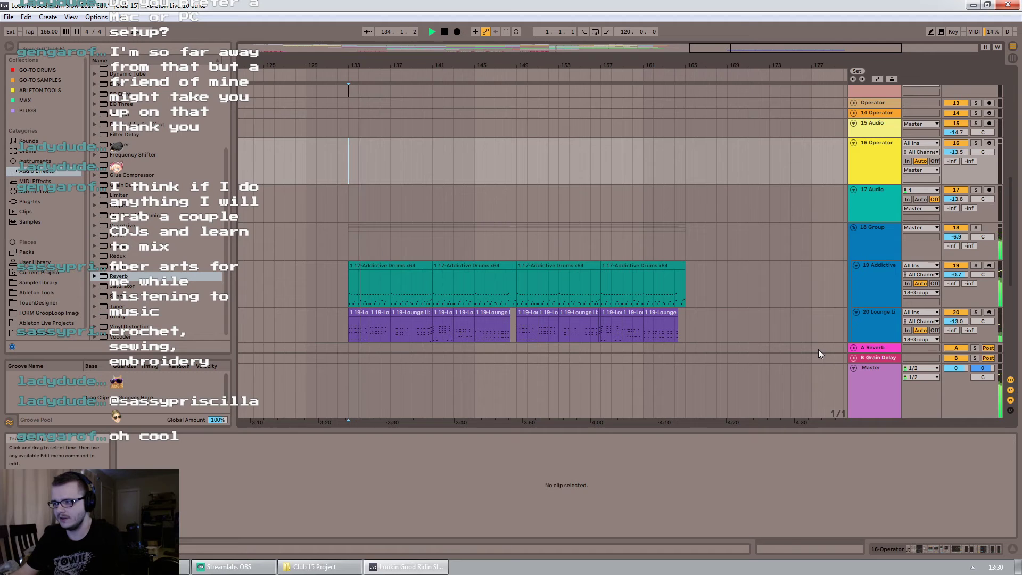
Show the device chain of the 18 Group track and view the remaining tracks of the section during playback
click(879, 295)
click(886, 404)
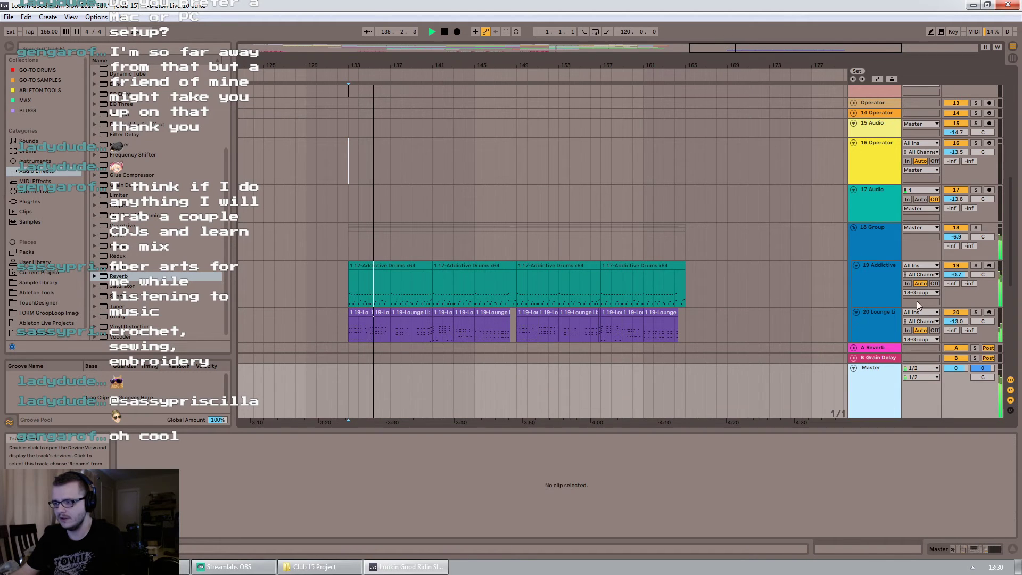
click(883, 252)
click(970, 547)
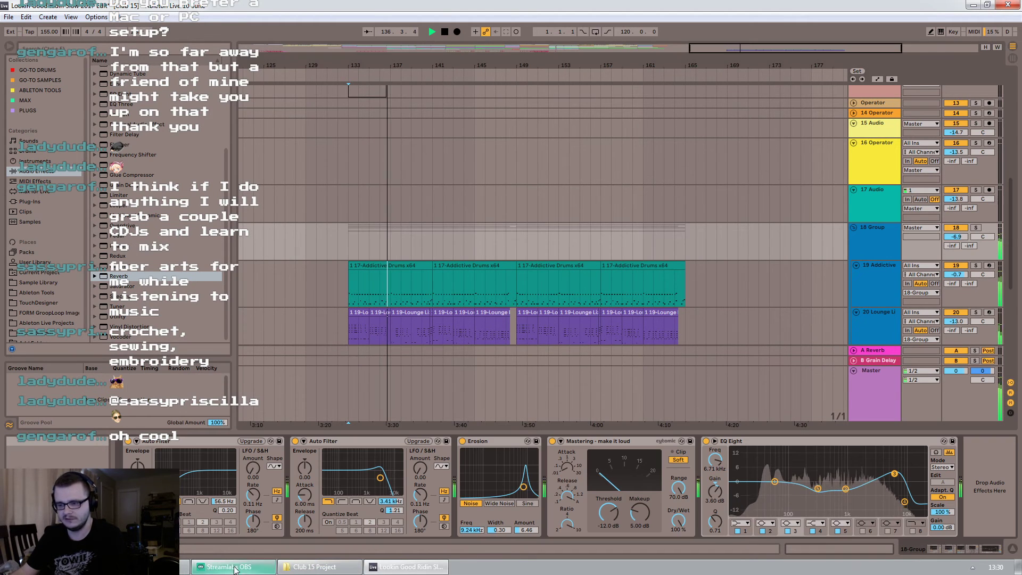
scroll(711, 295, down, 5)
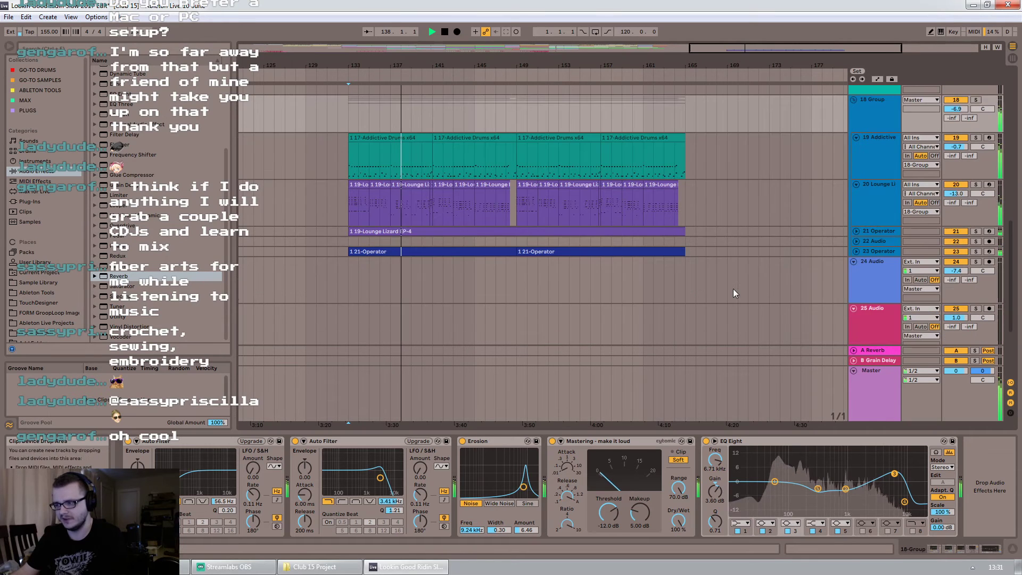
Unfold the 21 Operator track and open the Addictive Drums instrument window from the 19 Addictive Drums track
scroll(735, 288, up, 1)
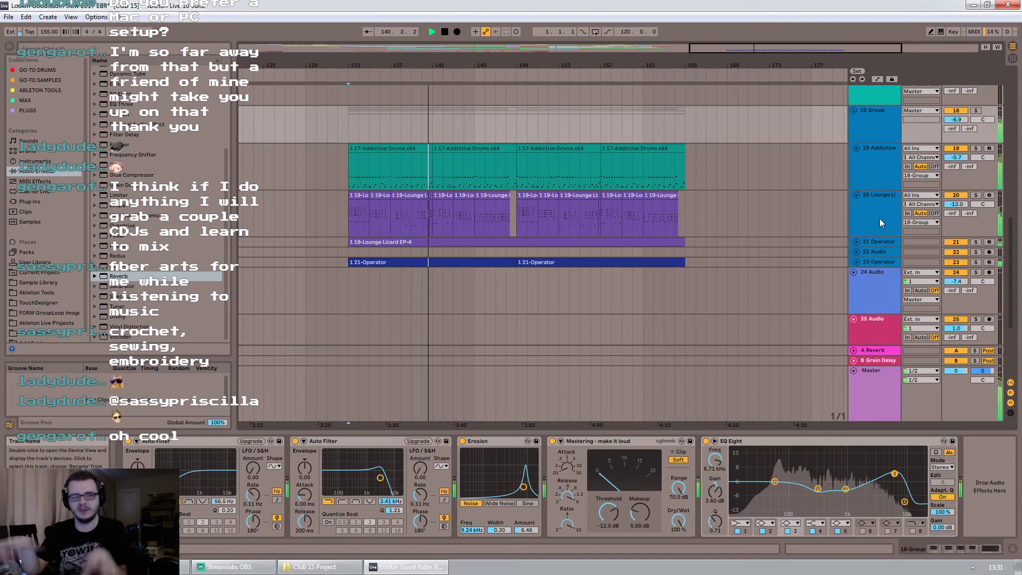
click(855, 240)
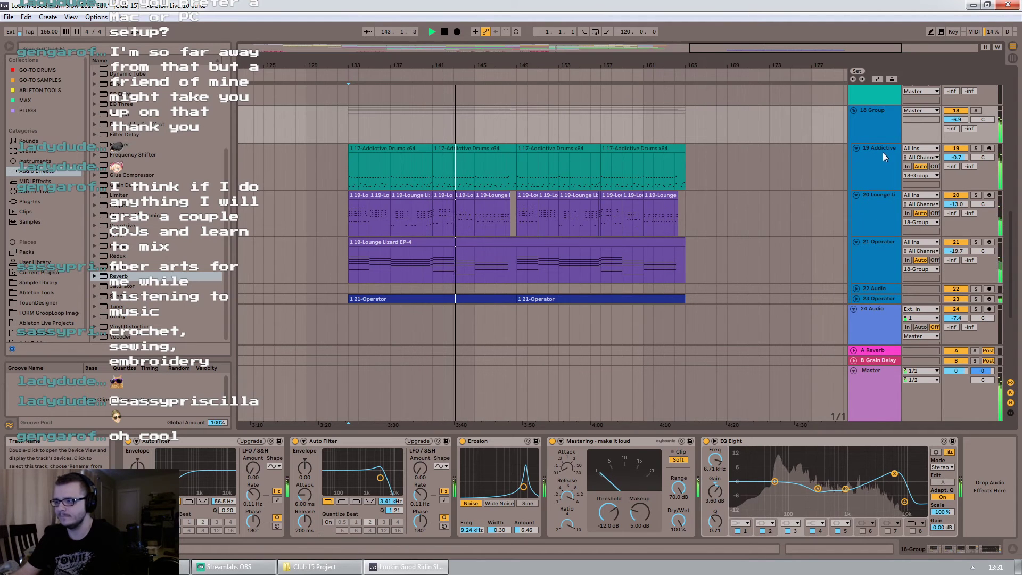
click(875, 165)
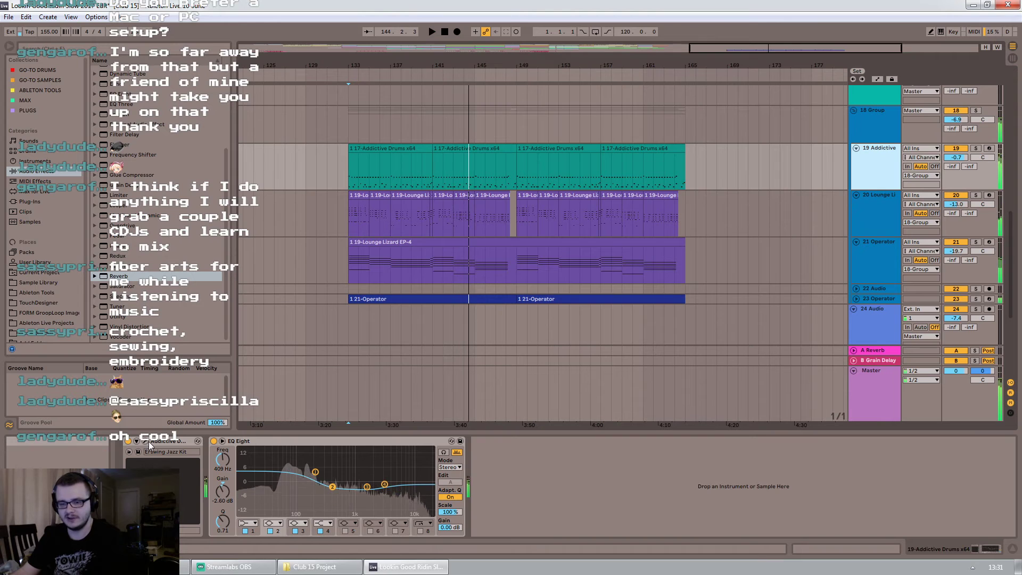
click(138, 452)
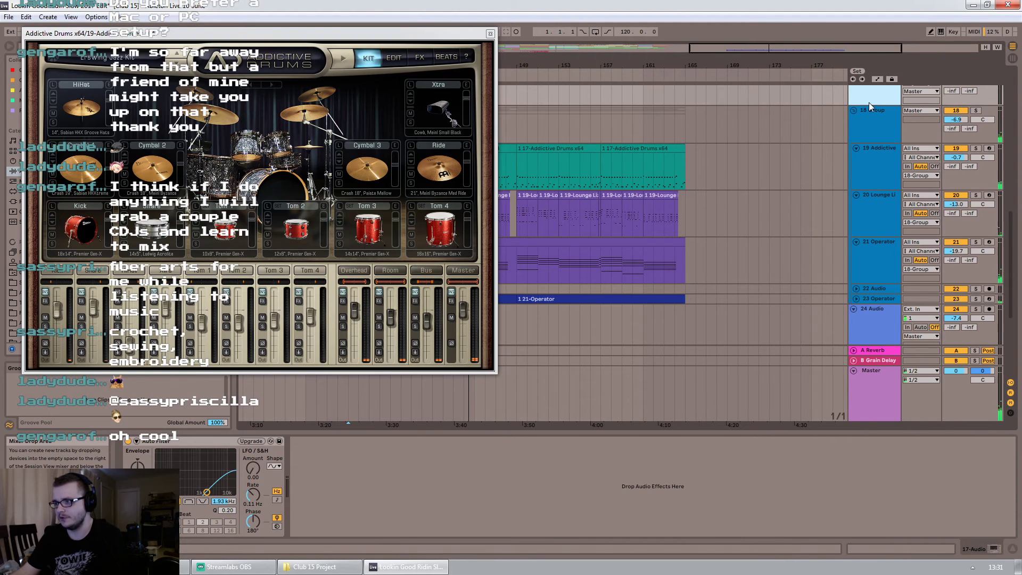
Group all effects on the 18 Group track into one rack and compare playback with the rack bypassed and active
click(874, 126)
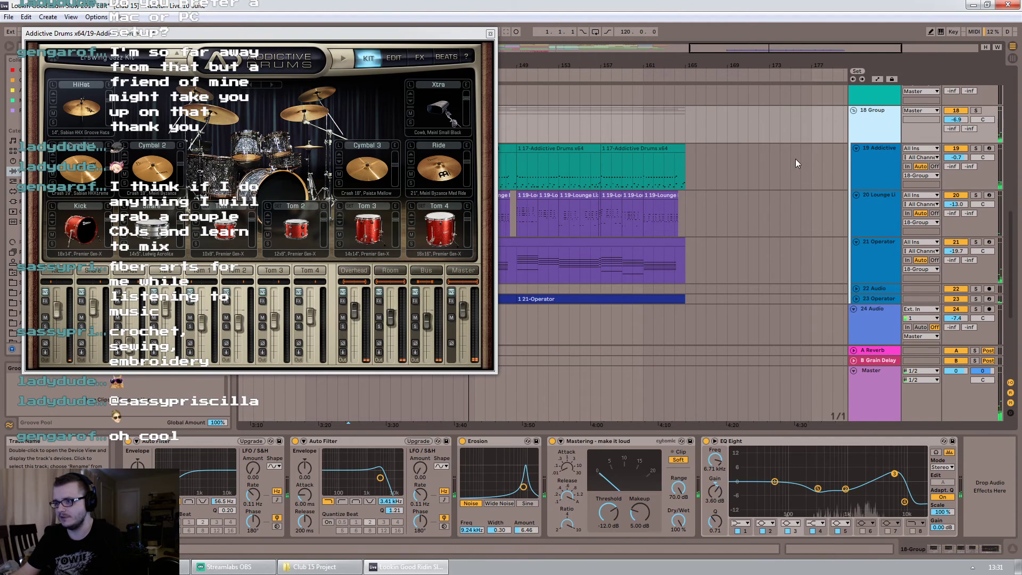
click(733, 441)
key(ctrl+a)
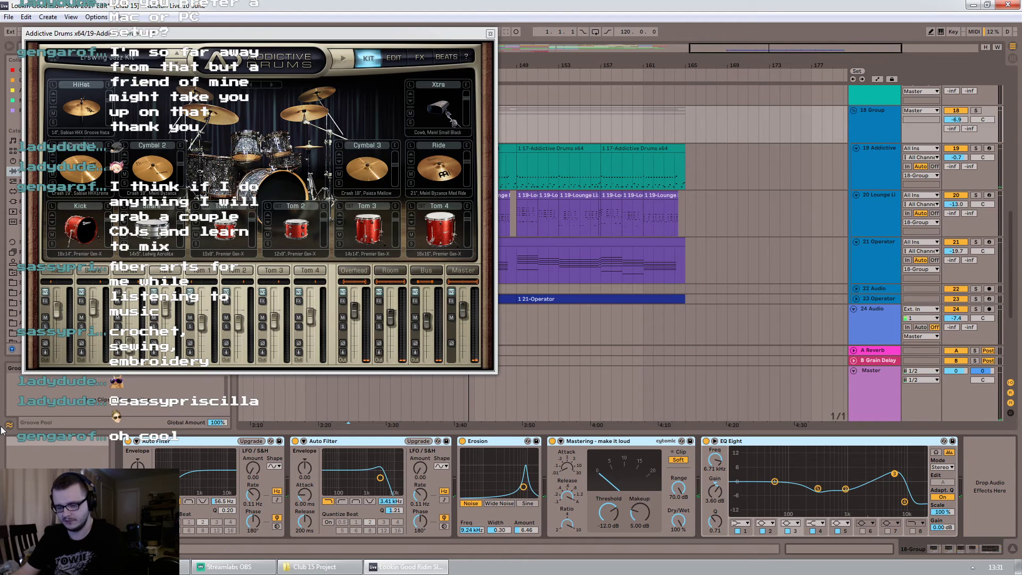
key(ctrl+g)
key(0)
key(space)
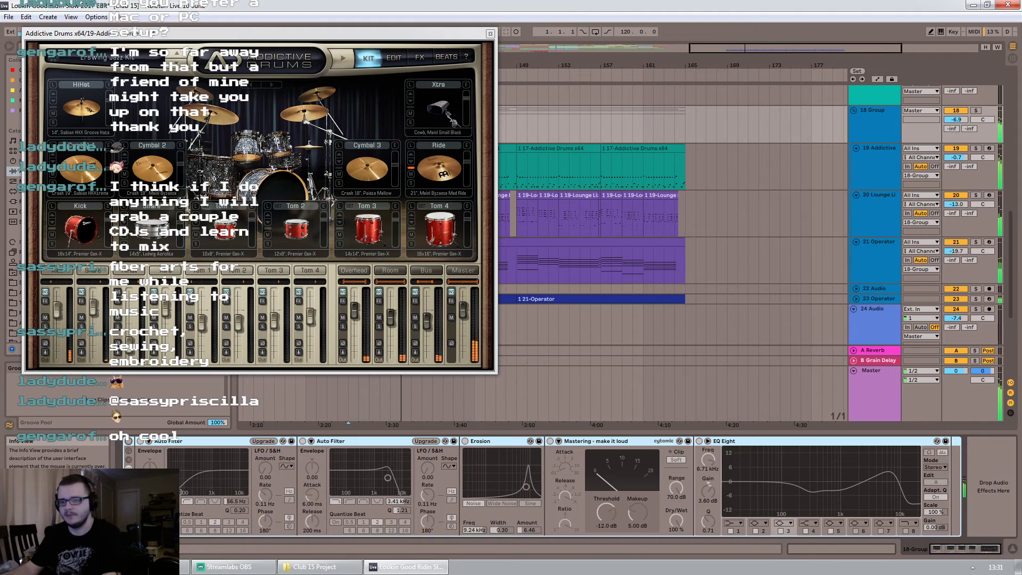
click(128, 445)
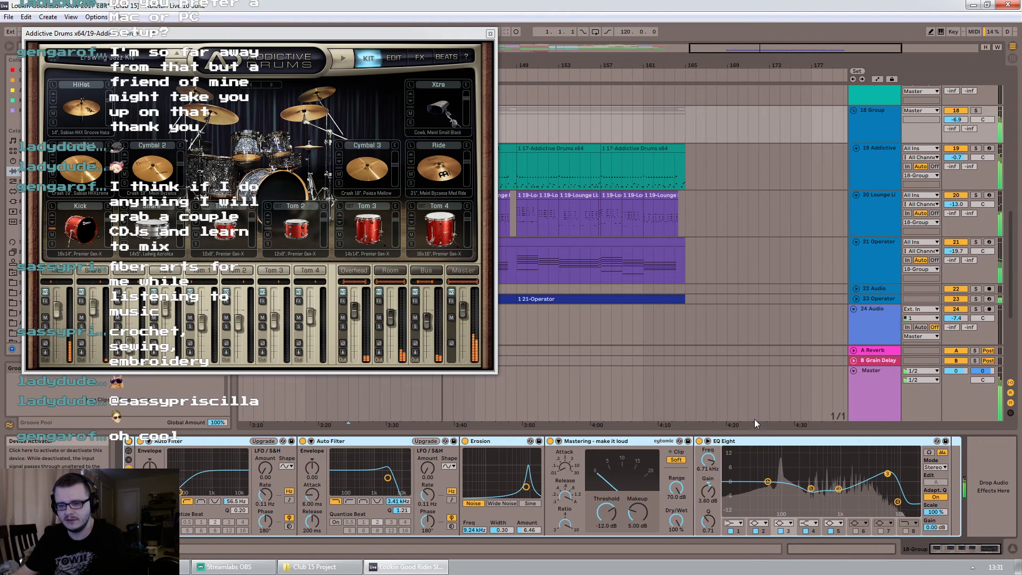
click(490, 35)
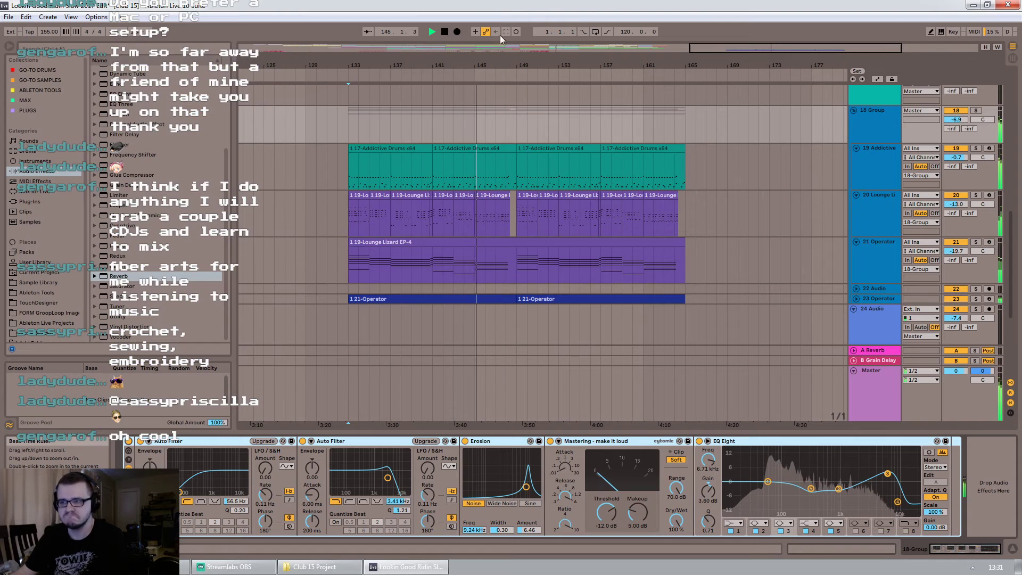
Solo the 20 Lounge Lizard track and play it from the start of its clips at bar 133
click(341, 212)
click(975, 195)
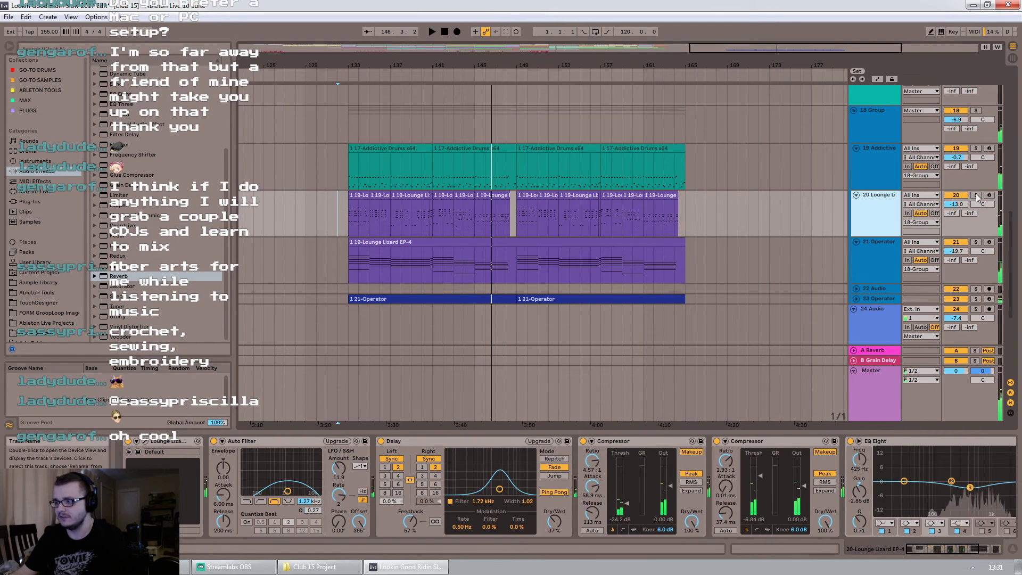
click(346, 216)
key(space)
Group the Lounge Lizard track's effects from Auto Filter through EQ Eight into one rack and bypass that rack
click(312, 447)
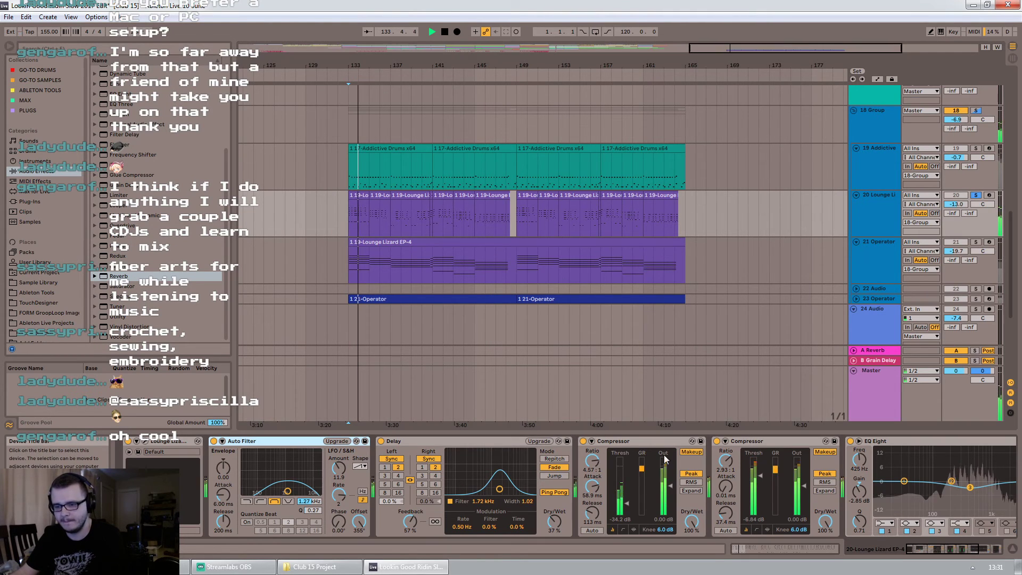
shift+click(928, 445)
key(ctrl+g)
click(214, 441)
Try a louder volume of about 1.7 dB on the Lounge Lizard track, and undo the volume and bypass changes
drag(956, 205, 956, 178)
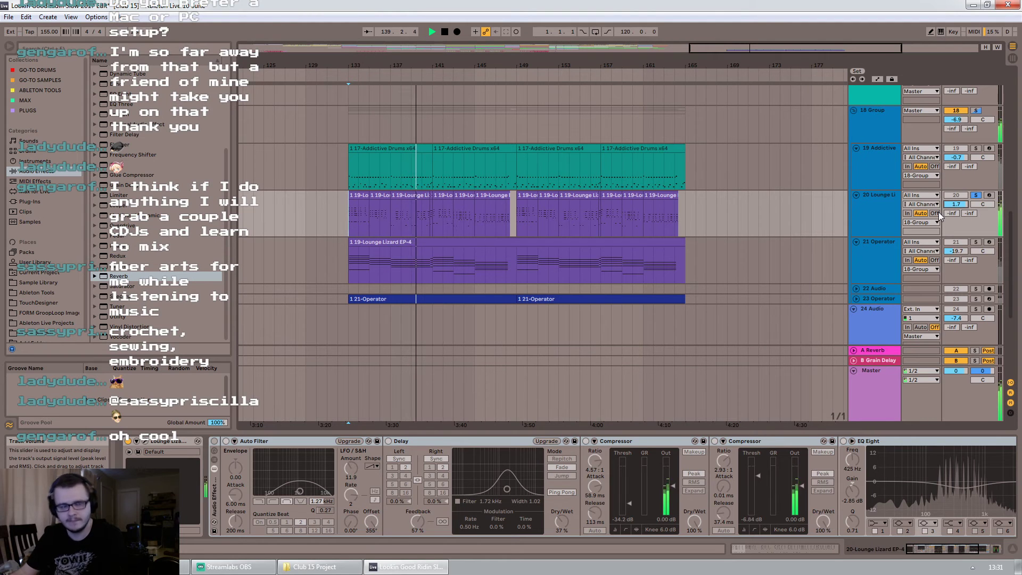
text(6)
key(Return)
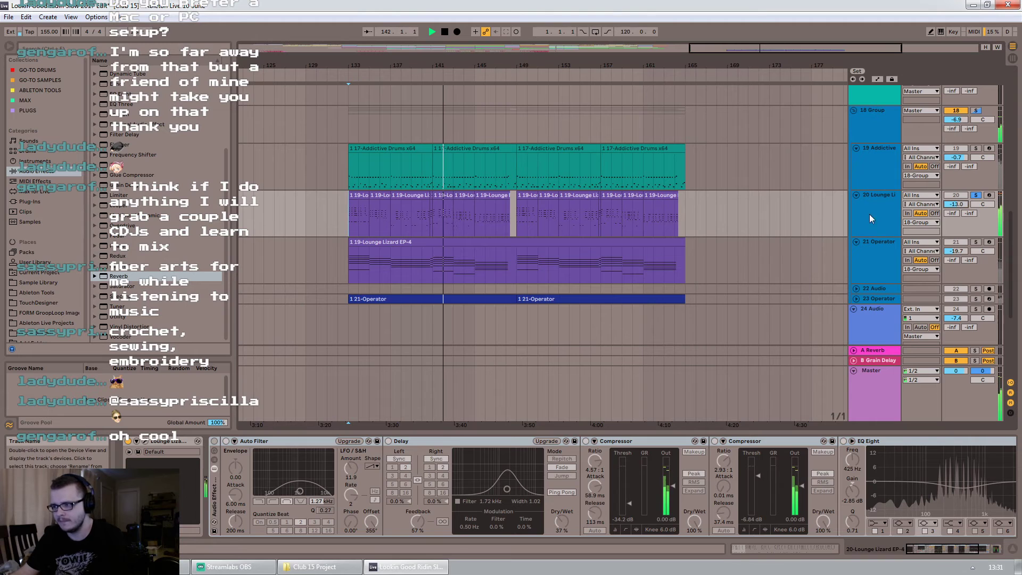
key(ctrl+z)
key(ctrl+z)
key(ctrl+z)
Switch the solo from the Lounge Lizard track to 21 Operator and view the Operator track's device chain
click(974, 196)
click(976, 242)
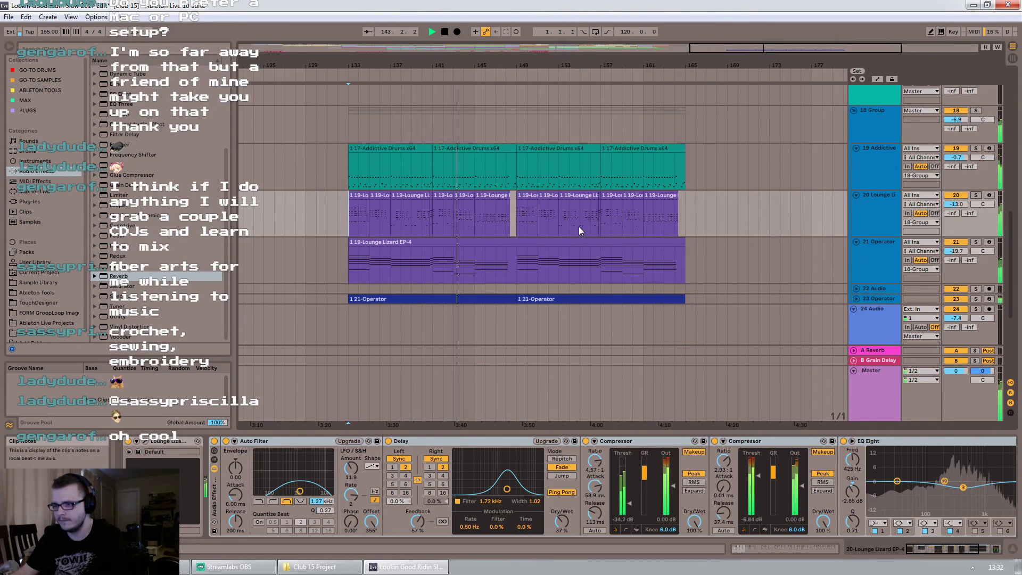
click(879, 258)
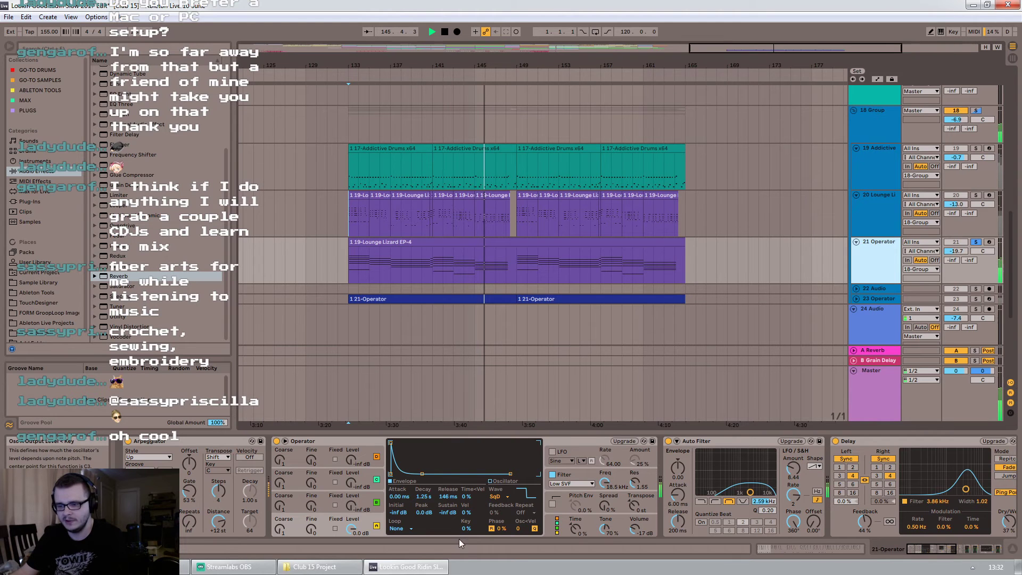
click(926, 549)
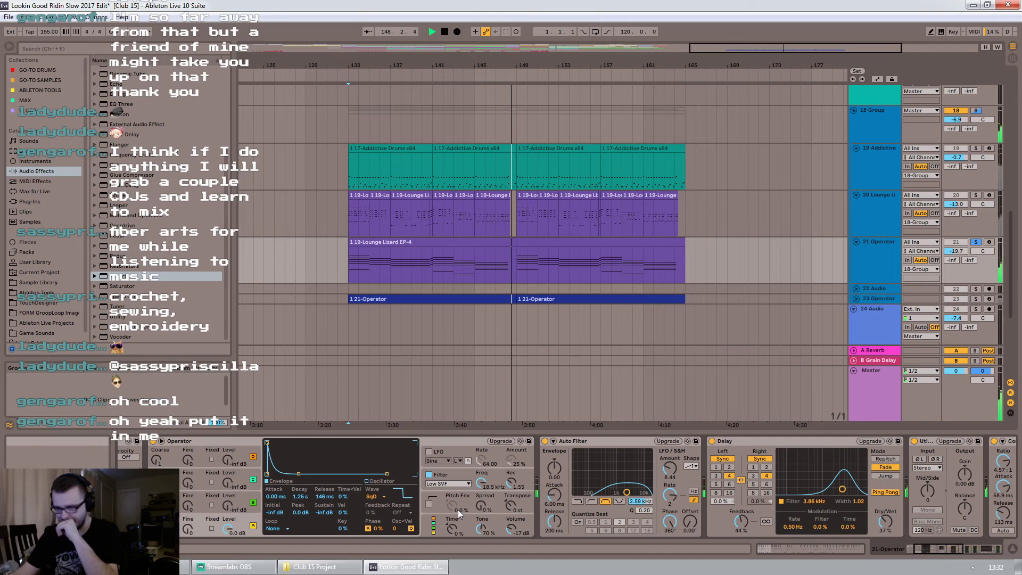
Return to the opening section of the arrangement and audition the 4 Group track in solo
drag(797, 45, 604, 50)
scroll(328, 185, up, 1)
drag(1011, 253, 1010, 140)
click(263, 179)
key(space)
click(299, 155)
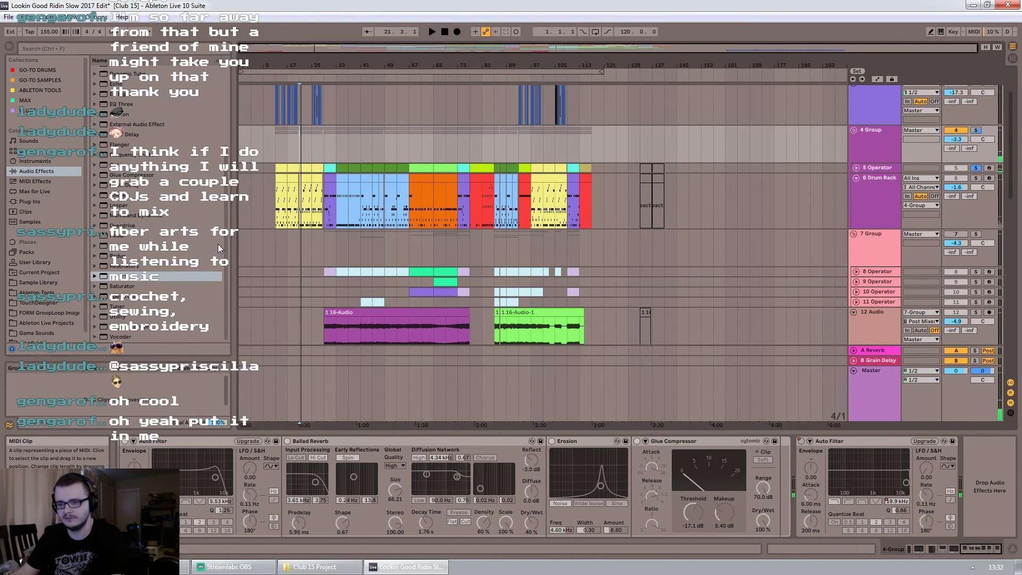
Play the 7 Group track soloed from about bar 29, and turn its solo off and stop playback
scroll(355, 274, down, 2)
click(330, 211)
click(976, 203)
key(space)
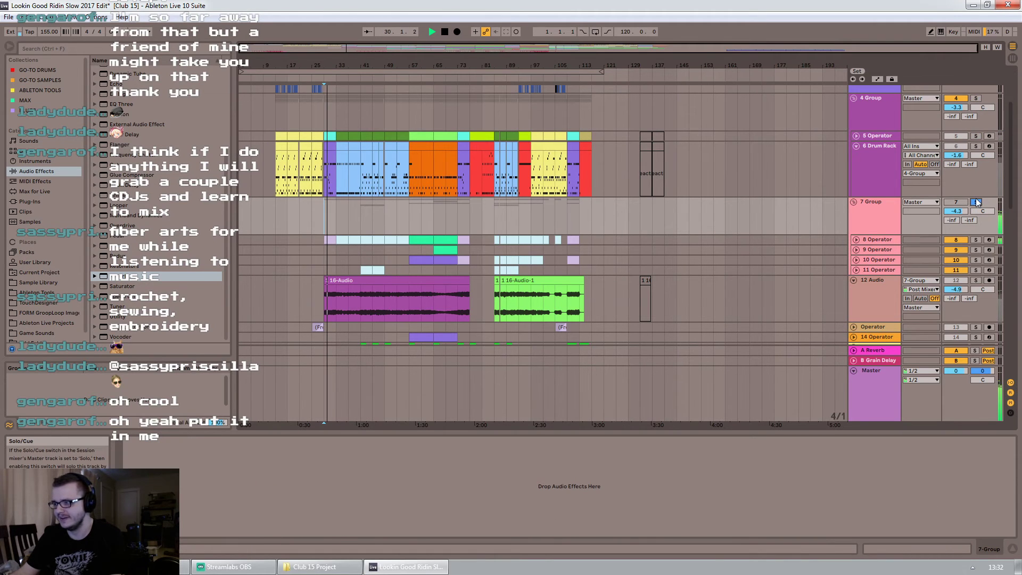
click(976, 202)
key(space)
Return to the separate Lounge Lizard section and play all of its tracks from bar 133
drag(1012, 194, 997, 302)
click(885, 265)
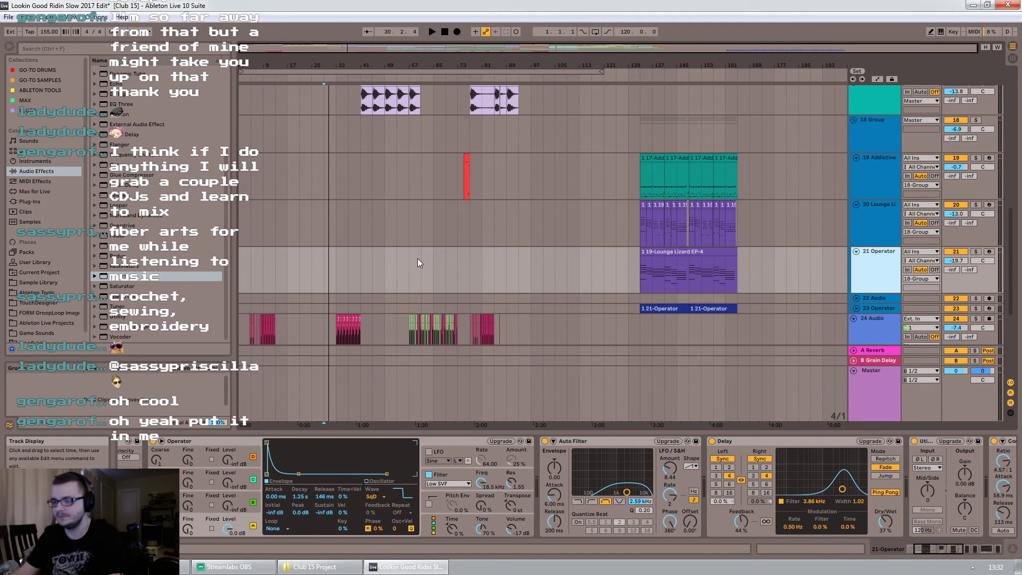
click(642, 227)
key(space)
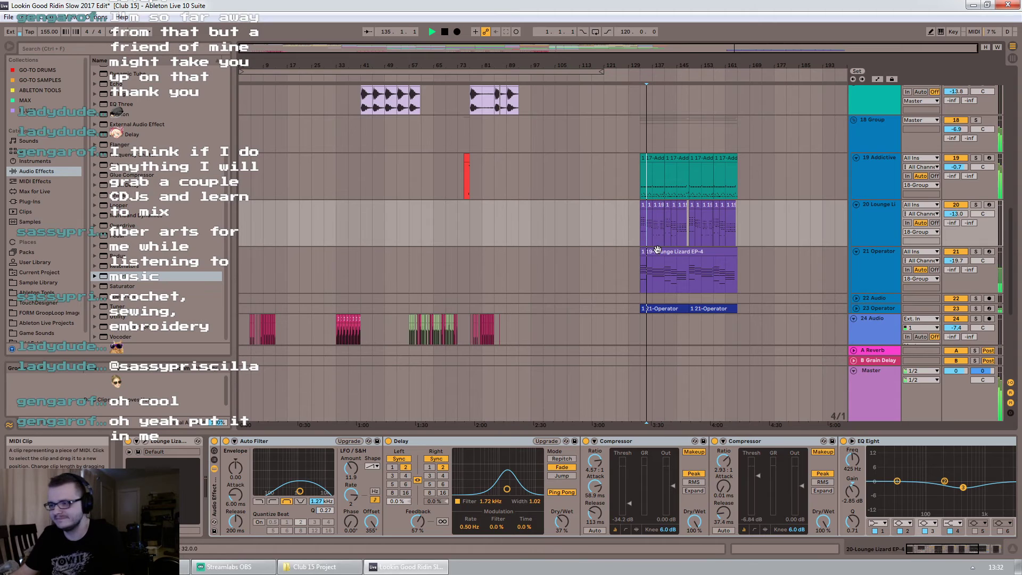
Unfold the 23 Operator track and examine the 21 Operator track's full effect chain during playback
scroll(839, 244, down, 3)
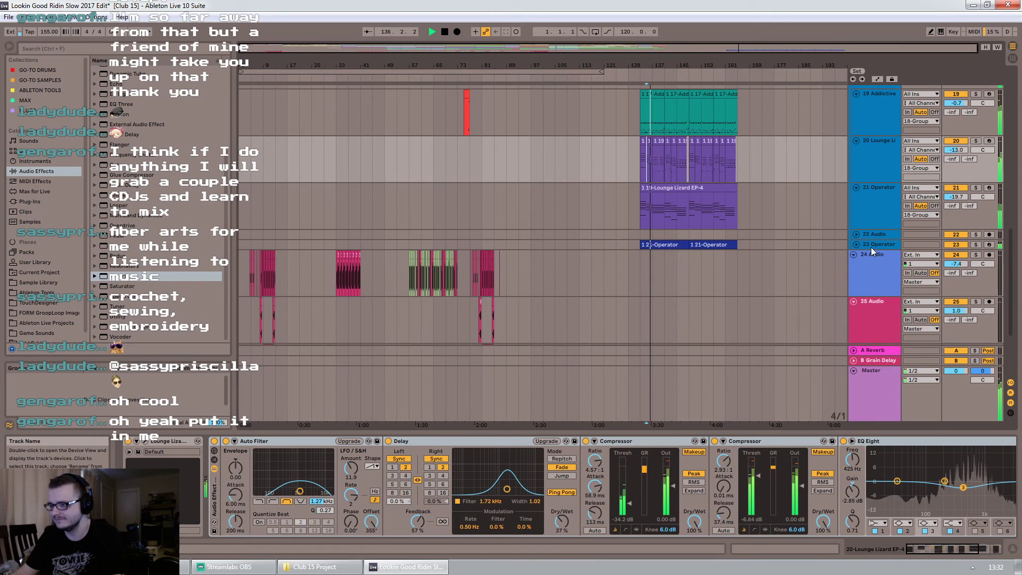
click(876, 235)
click(856, 244)
click(879, 213)
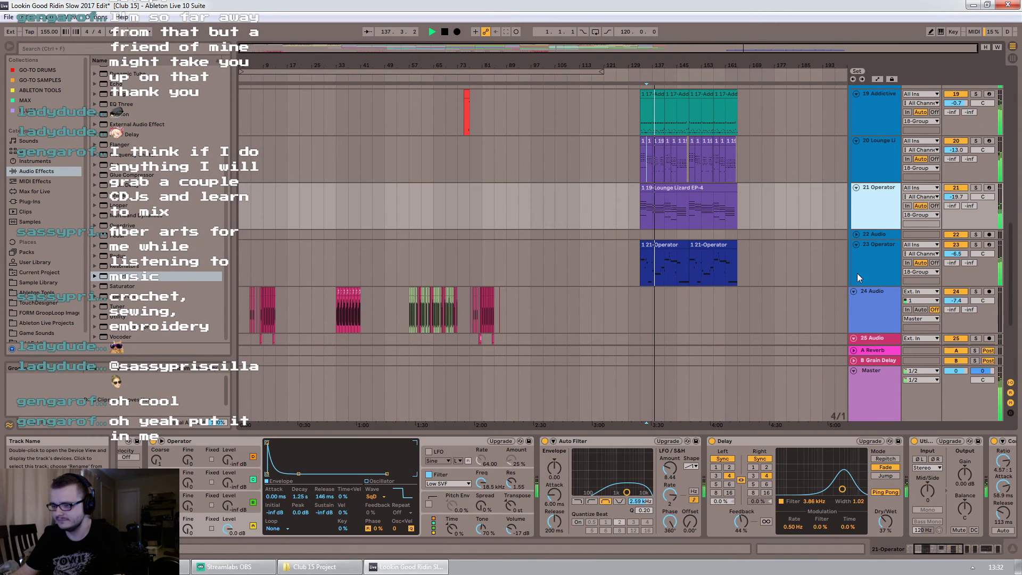
drag(949, 546, 968, 552)
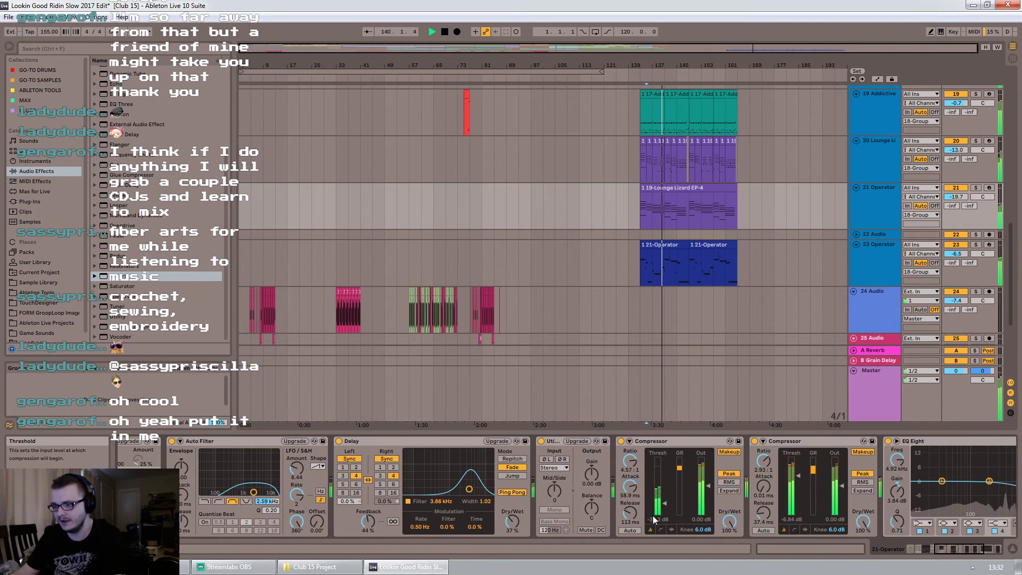
click(957, 552)
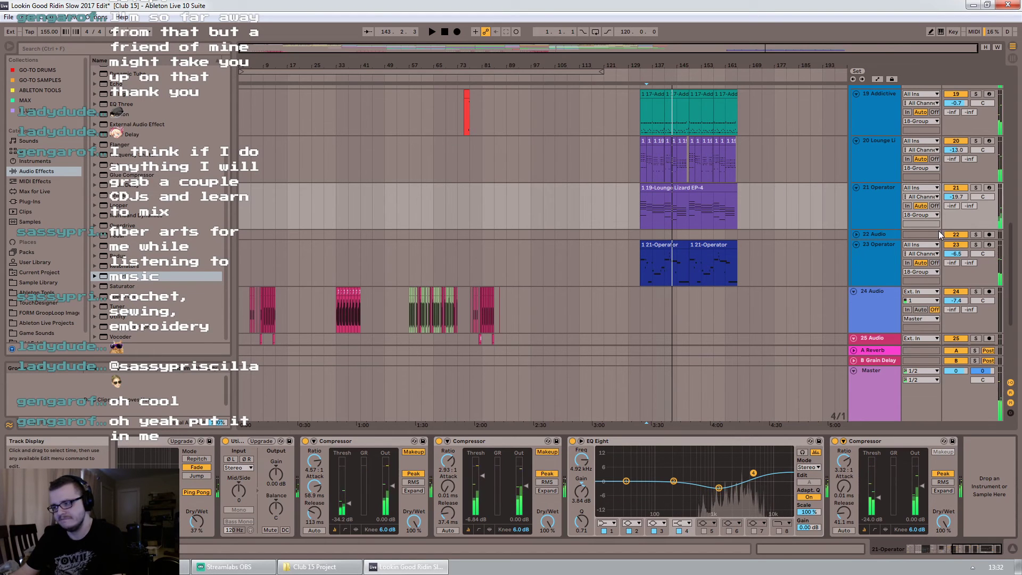
Solo the 23 Operator track, play it from bar 133 and adjust the level of its Oscillator C
click(975, 246)
click(640, 250)
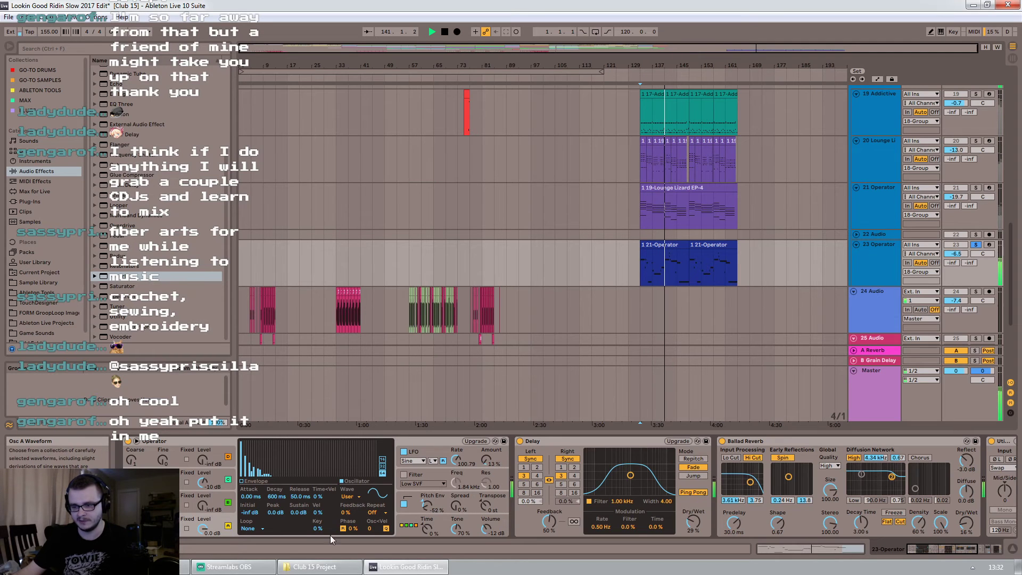
drag(202, 482, 203, 490)
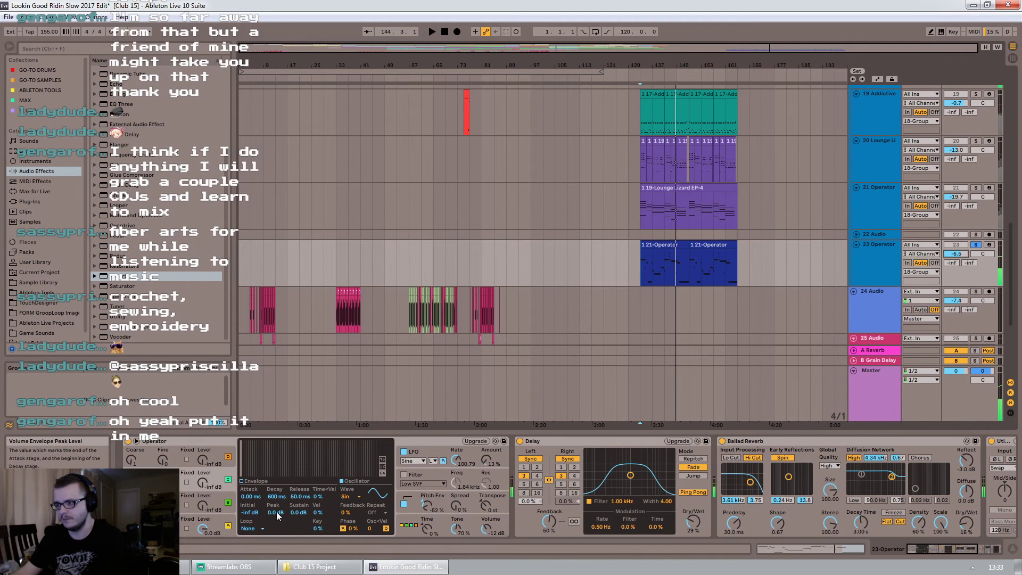
drag(200, 482, 207, 484)
key(space)
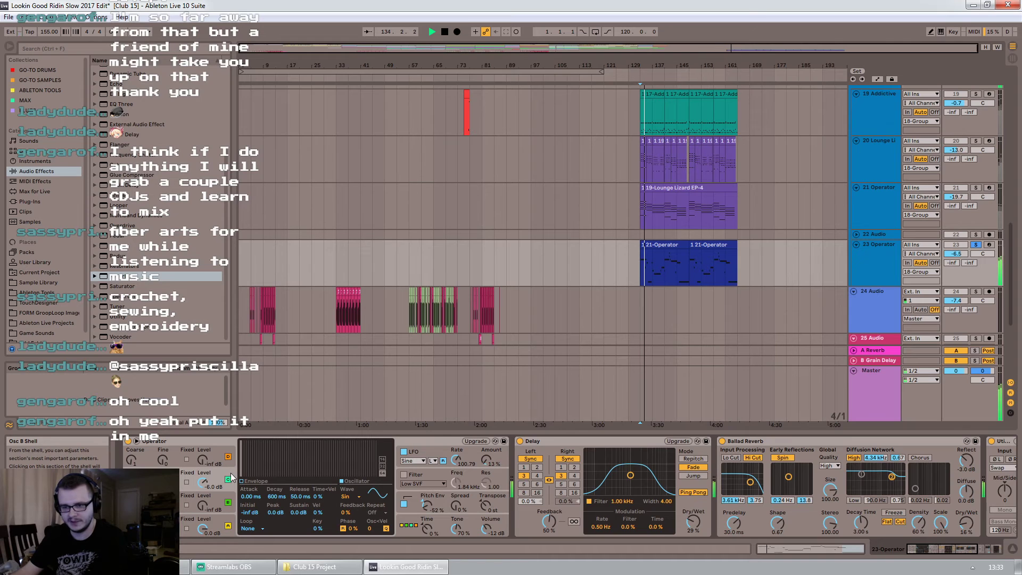
Compare the 23 Operator sound with Oscillator A off and on, and show its LFO settings while replaying the clip
click(228, 526)
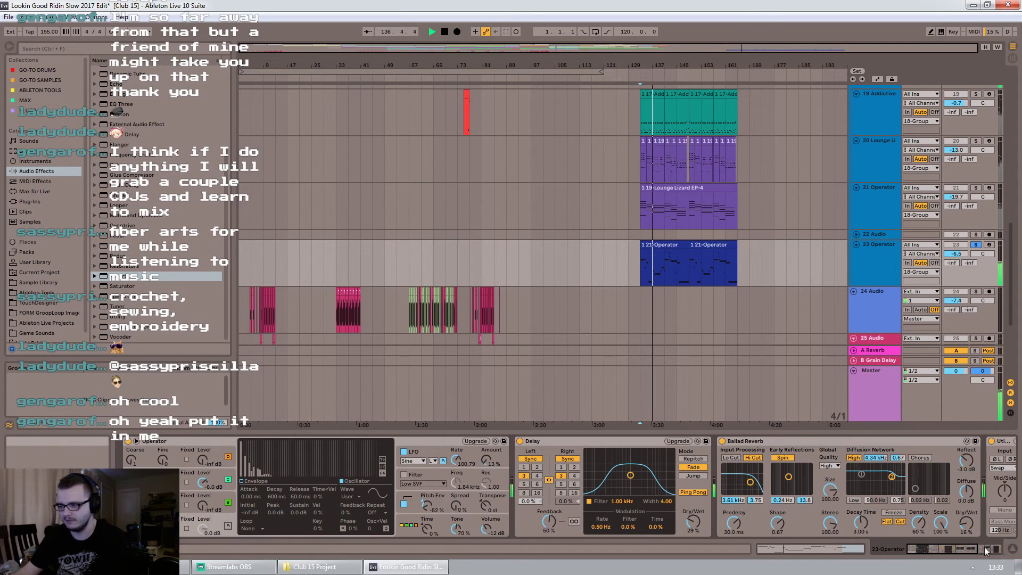
click(228, 526)
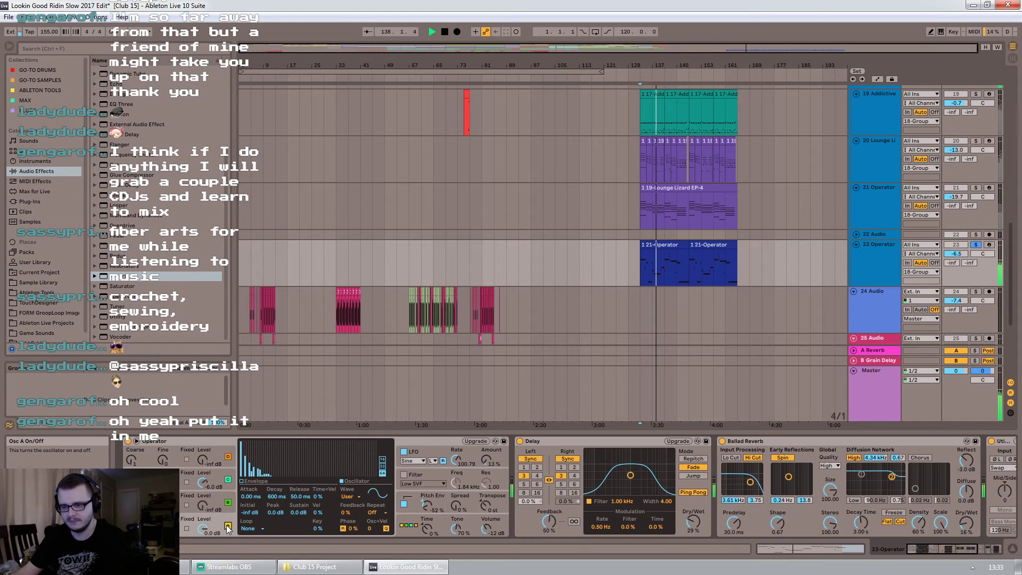
click(418, 453)
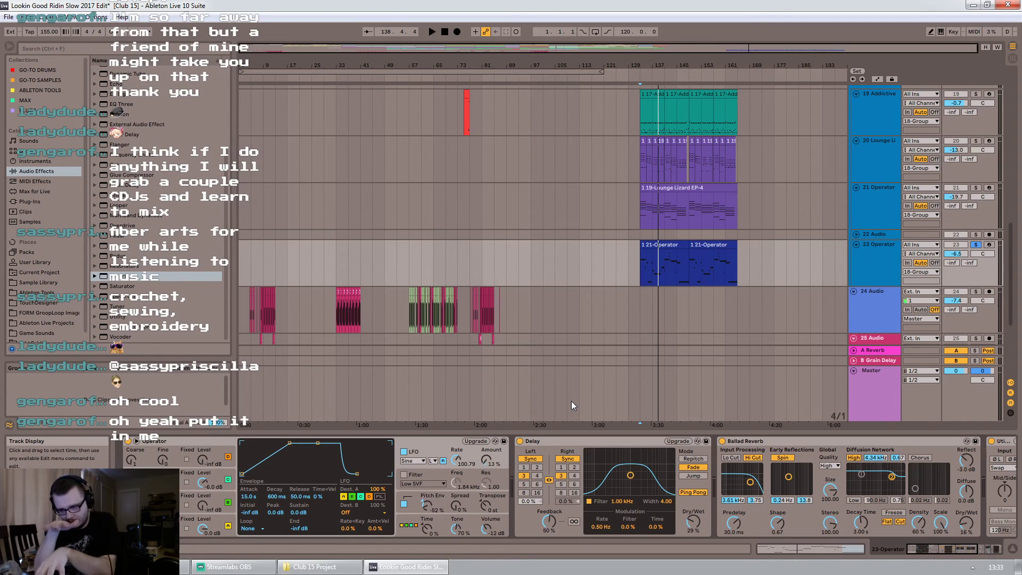
key(space)
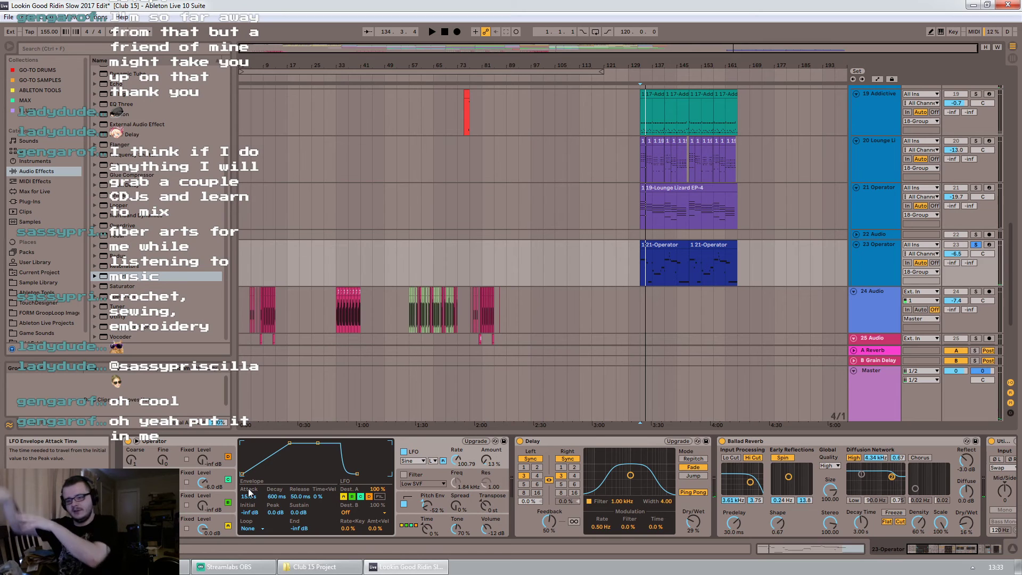
key(space)
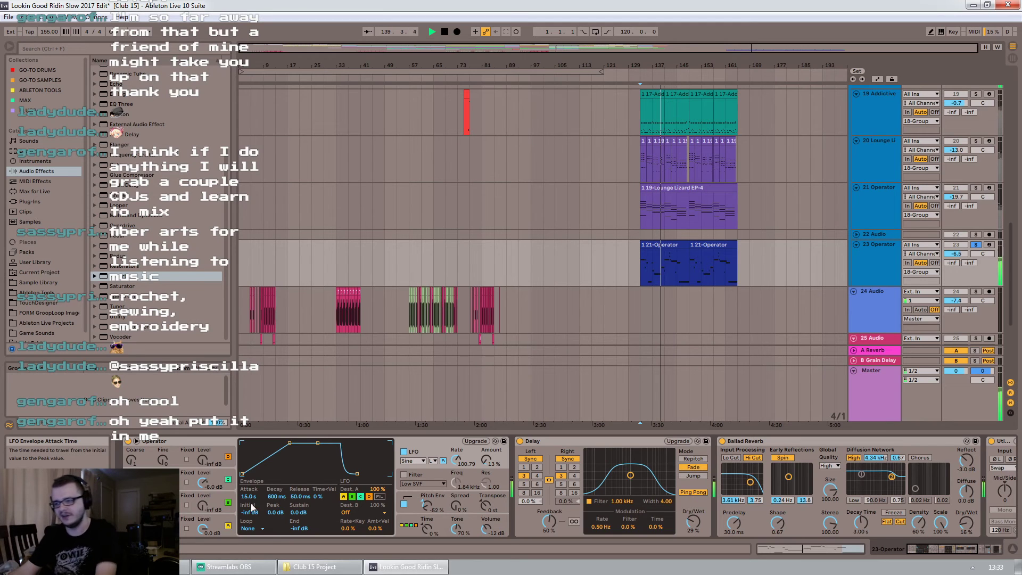
Turn off the 23 Operator solo and view the device chains of the Addictive Drums and Lounge Lizard tracks
click(975, 245)
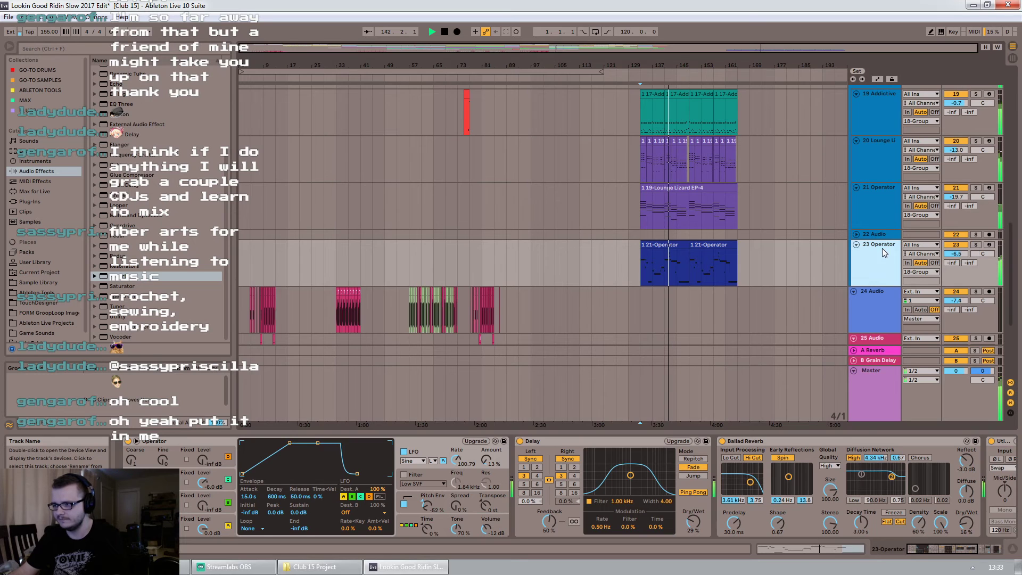
scroll(789, 205, up, 2)
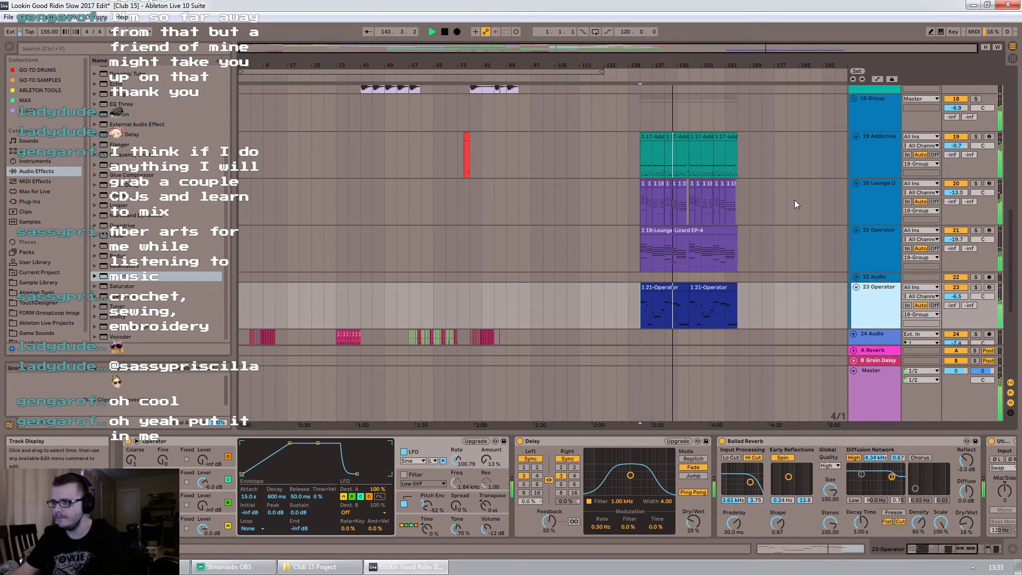
click(877, 164)
click(879, 202)
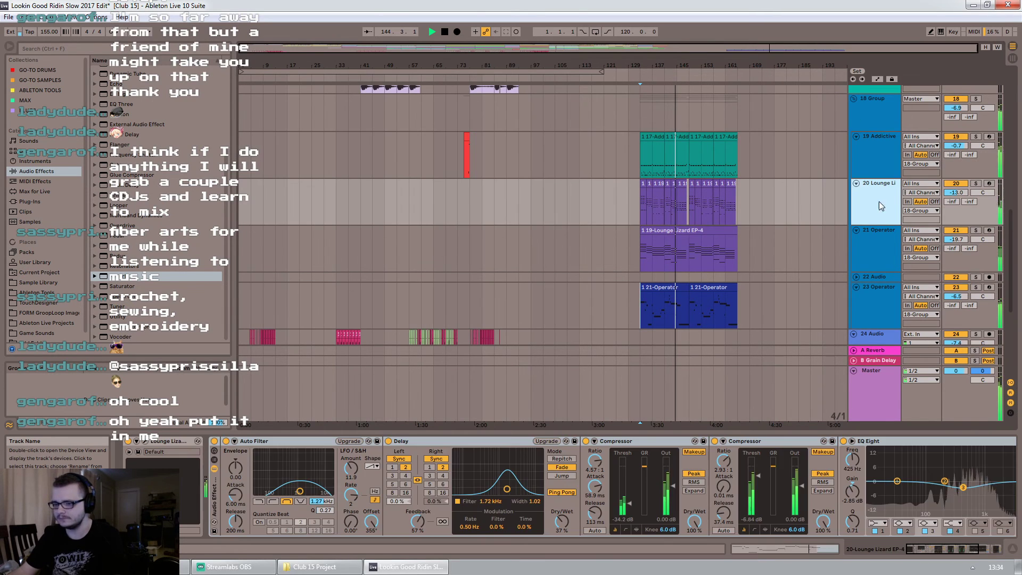
View the 21 Operator device chain, stop playback, and examine the effect chains of the 3 Audio and 4 Group tracks
click(870, 248)
drag(1011, 270, 1012, 133)
key(space)
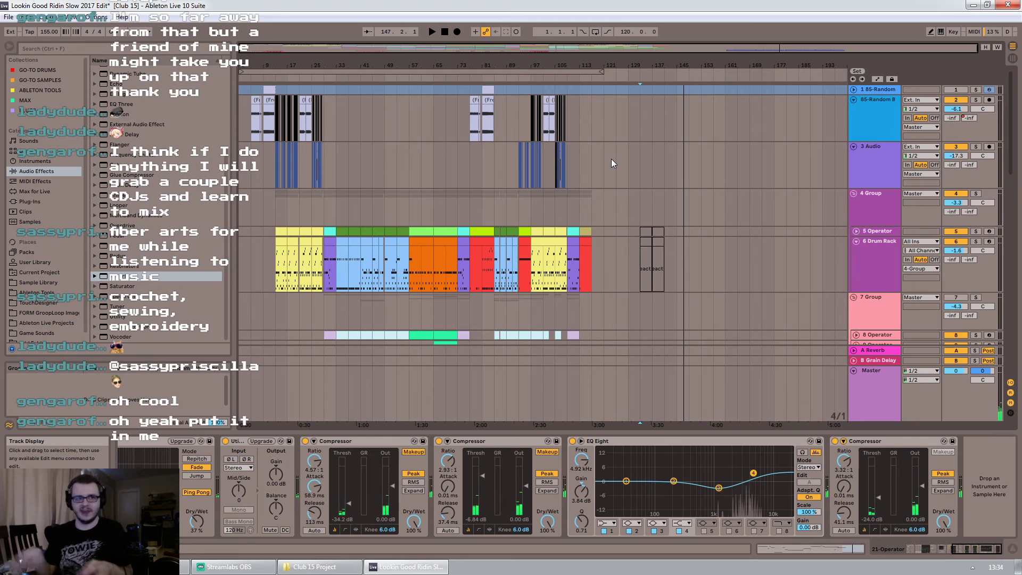
click(432, 187)
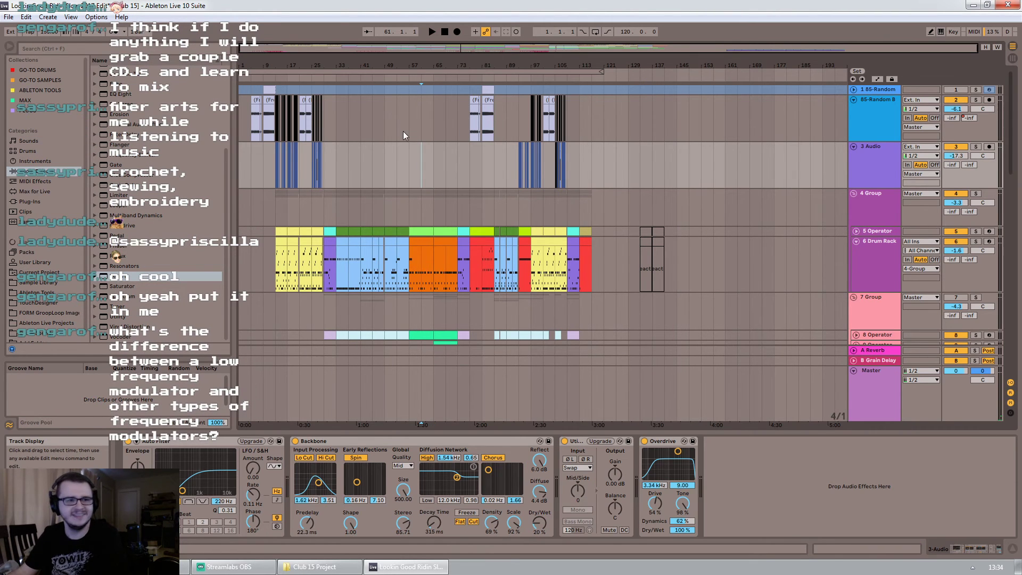
click(374, 173)
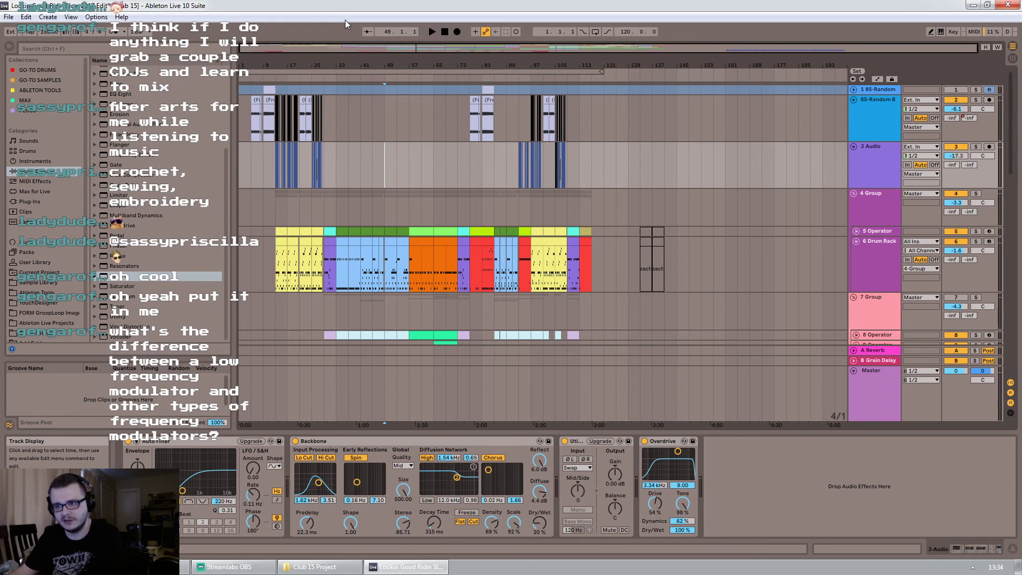
drag(334, 49, 331, 88)
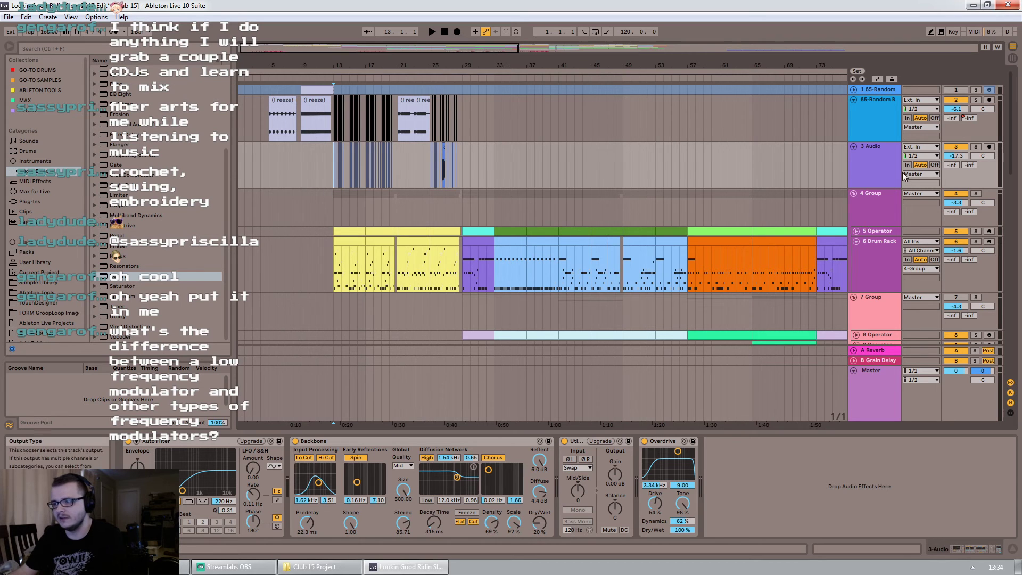
click(874, 197)
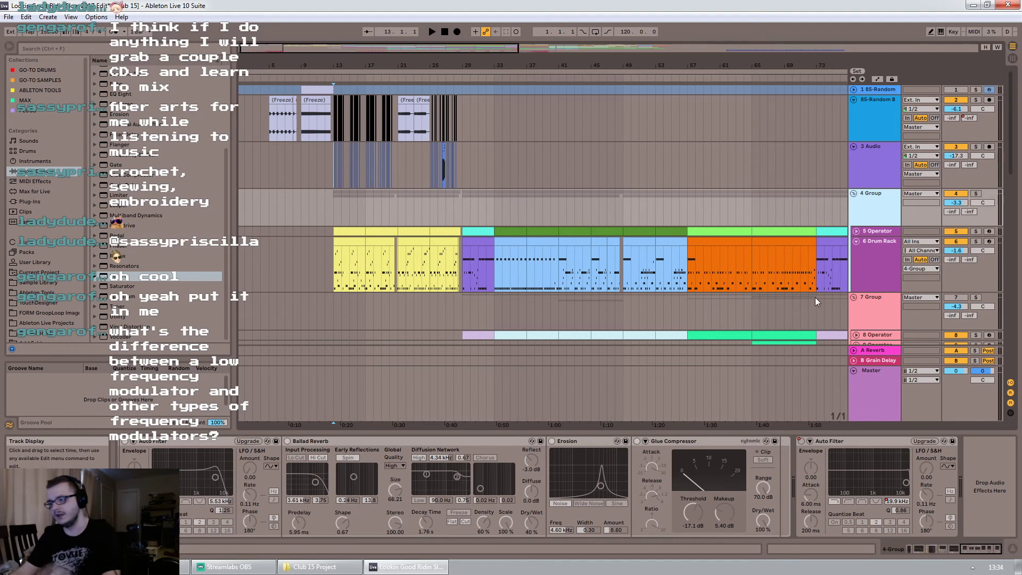
Examine the device chains of the 26 Audio and 27 Audio tracks at the end of the track list
drag(1010, 162, 989, 359)
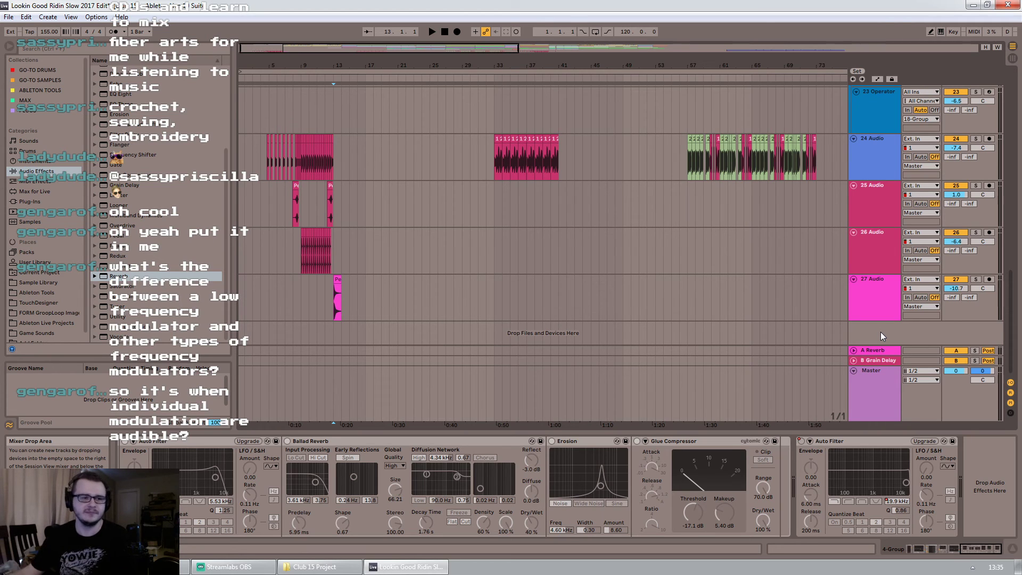
click(879, 304)
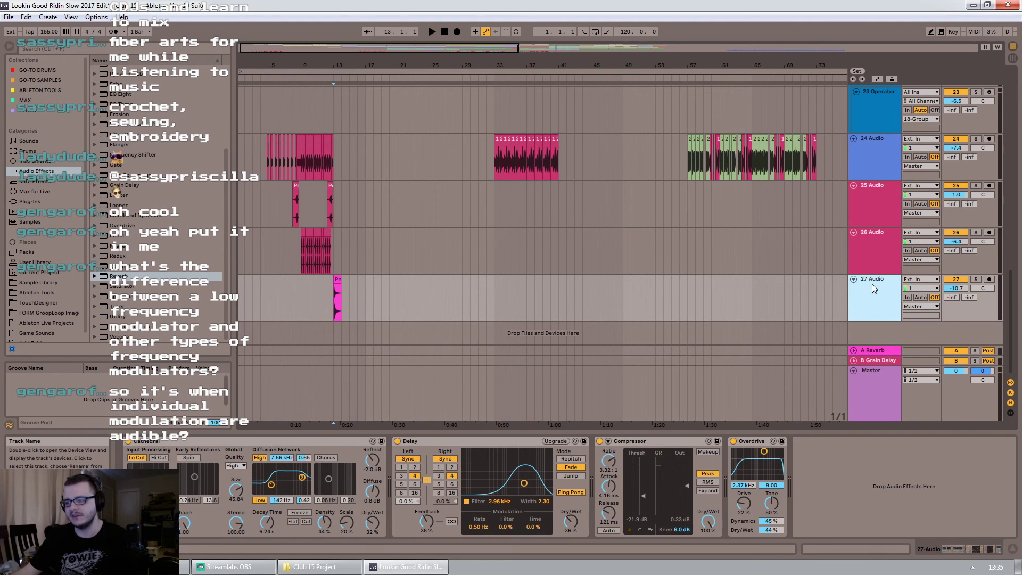
click(870, 243)
click(871, 279)
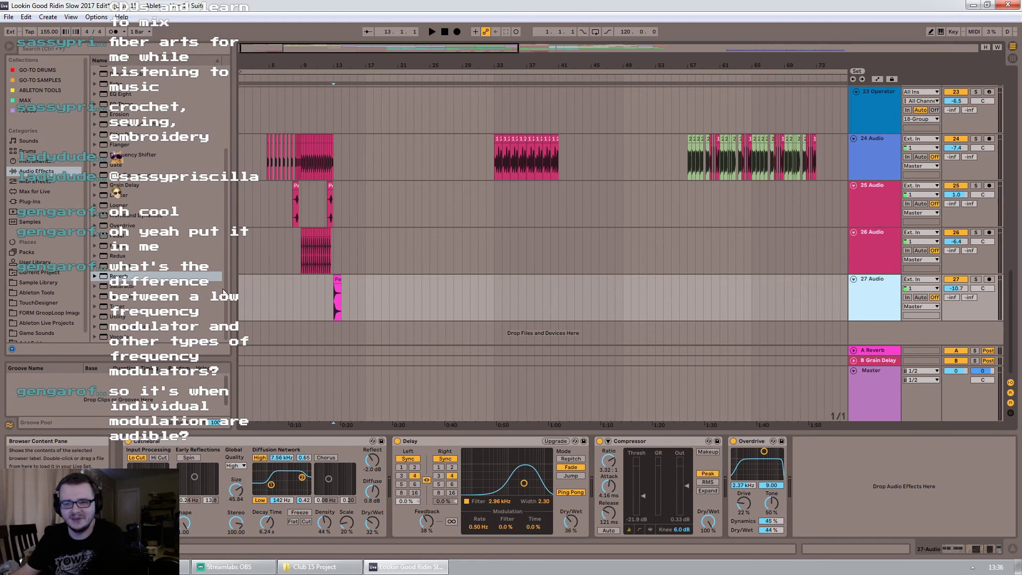
Insert a MIDI track after the 27 Audio track and load an Operator instrument on it
right_click(880, 291)
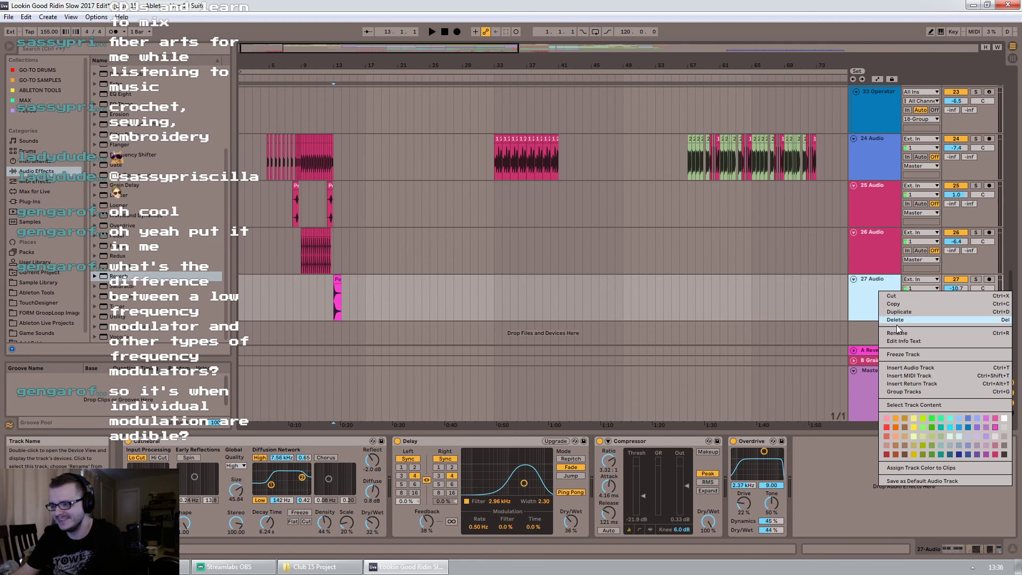
click(918, 375)
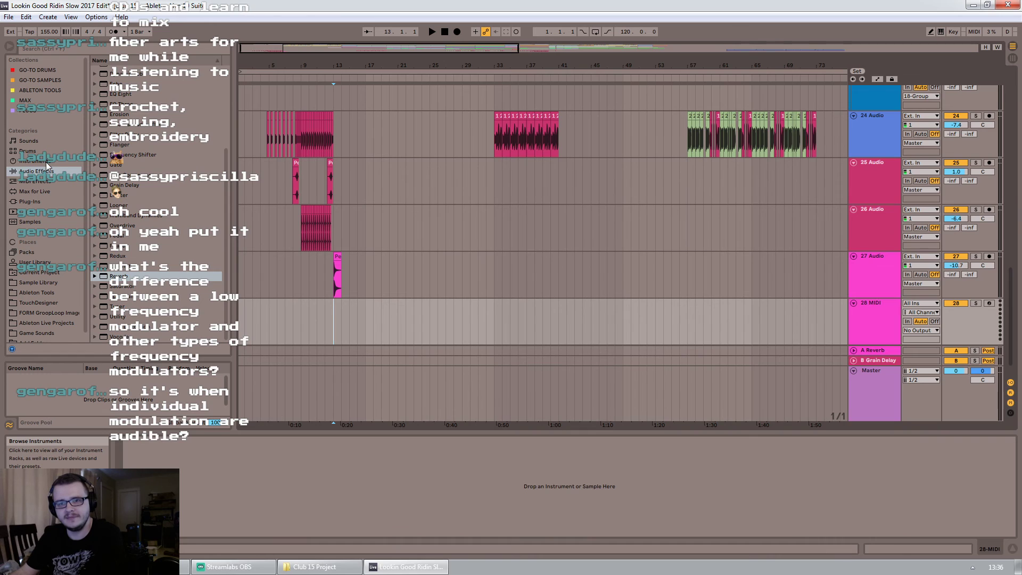
click(46, 161)
double_click(127, 141)
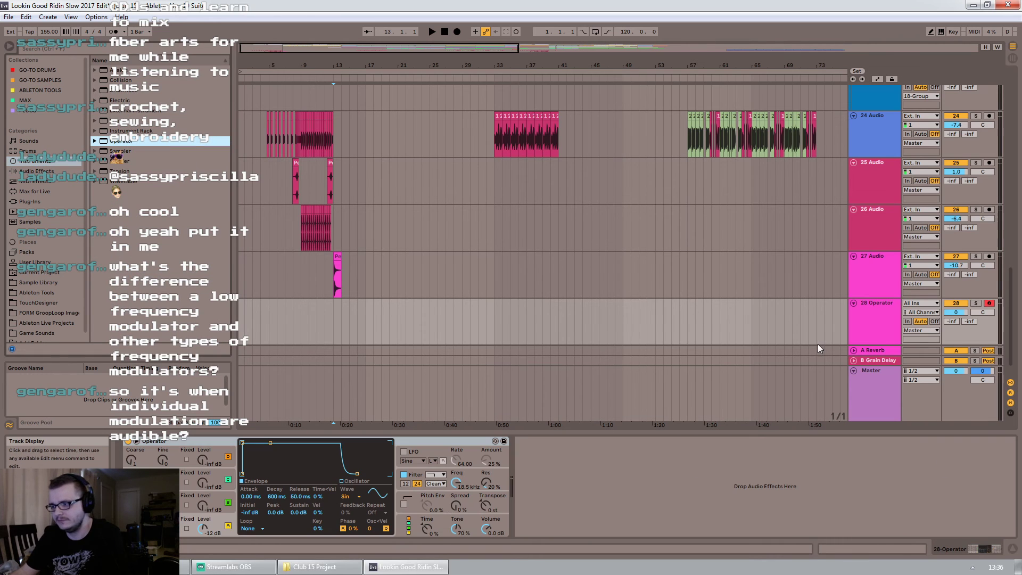
Enable the new Operator's LFO, raise its rate to 127 and audition the modulated sound
click(404, 452)
drag(459, 461, 456, 457)
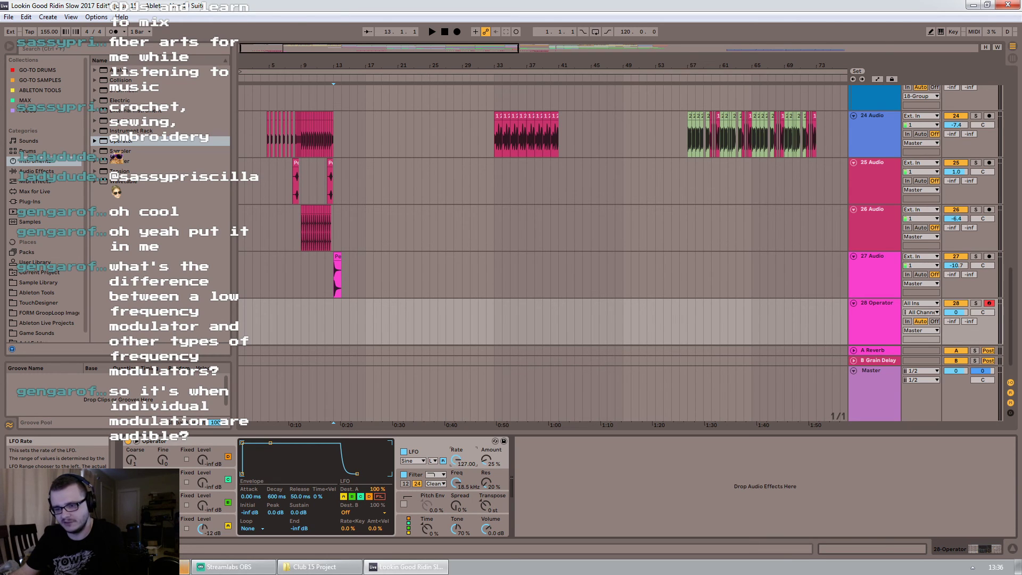
key(a)
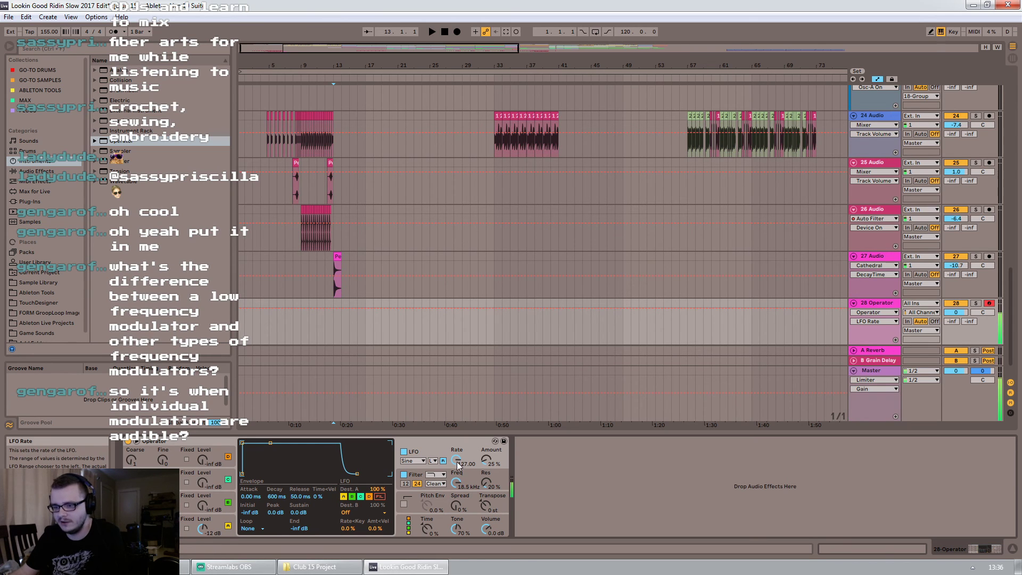
mouse_move(456, 459)
mouse_down()
mouse_move(456, 477)
mouse_move(456, 459)
mouse_up()
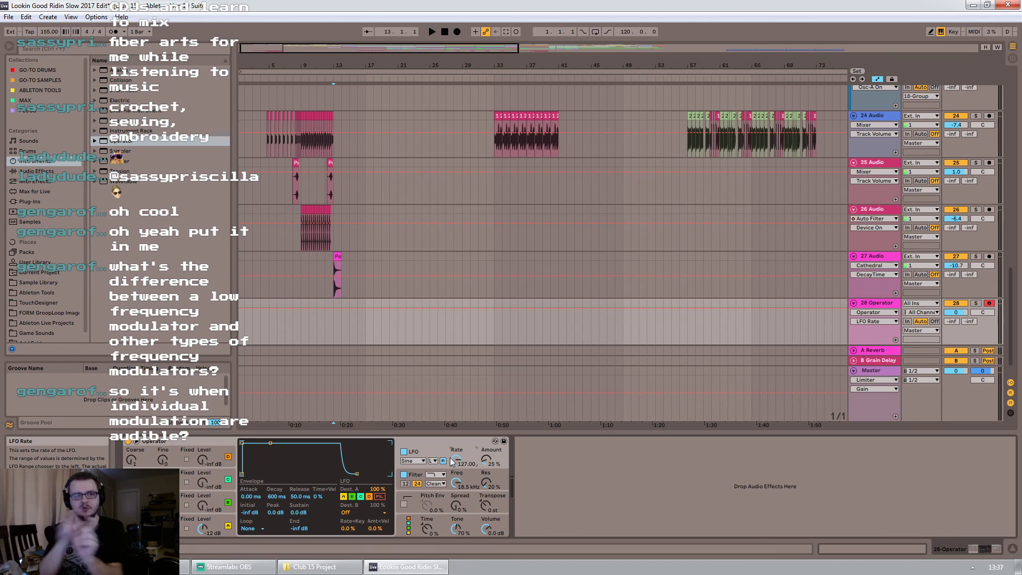
key(space)
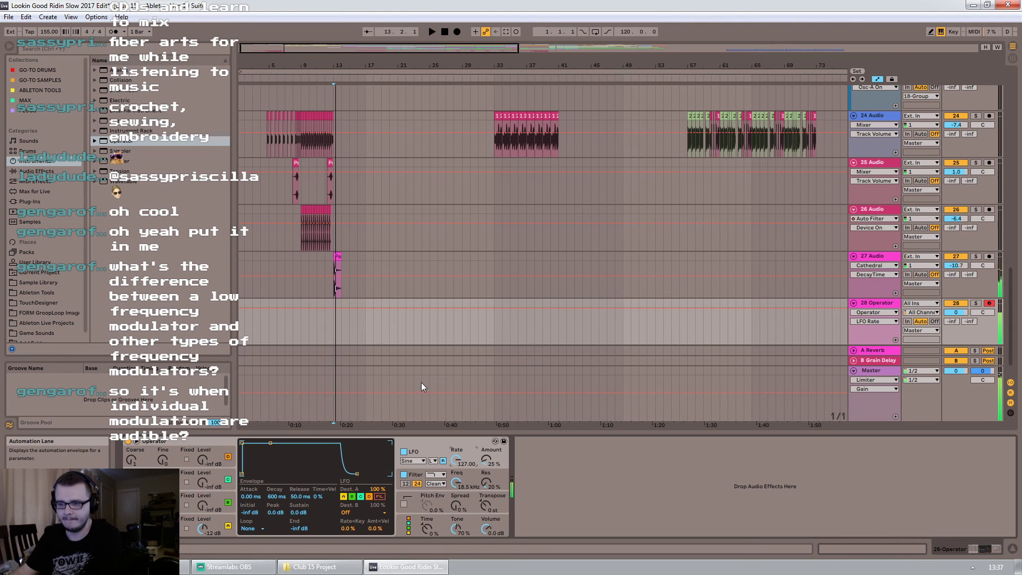
mouse_move(457, 458)
mouse_down()
mouse_move(458, 492)
mouse_move(458, 431)
mouse_move(457, 444)
mouse_up()
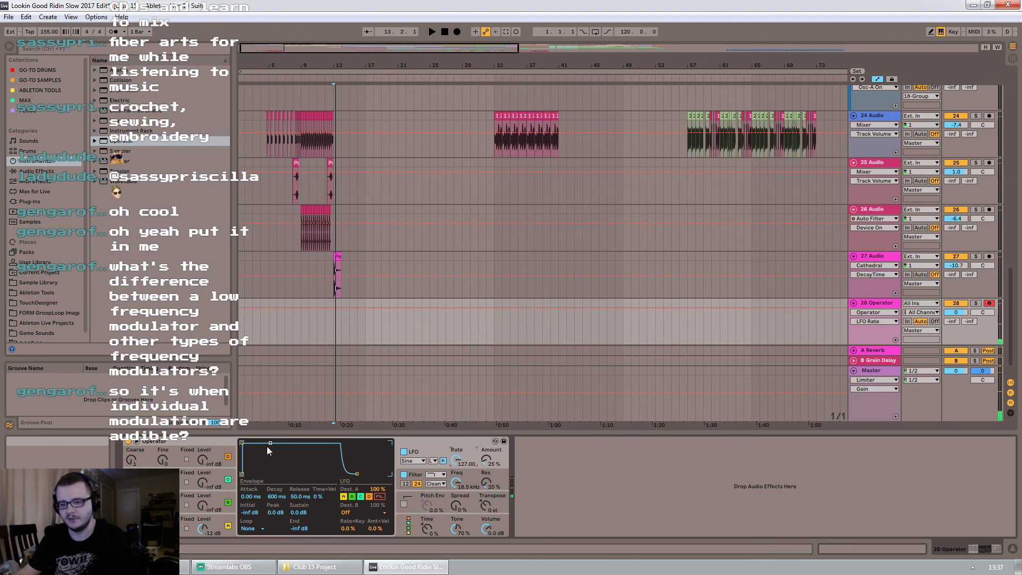
Remove the demonstration Operator and delete the MIDI track that held it
click(183, 441)
key(Delete)
click(875, 302)
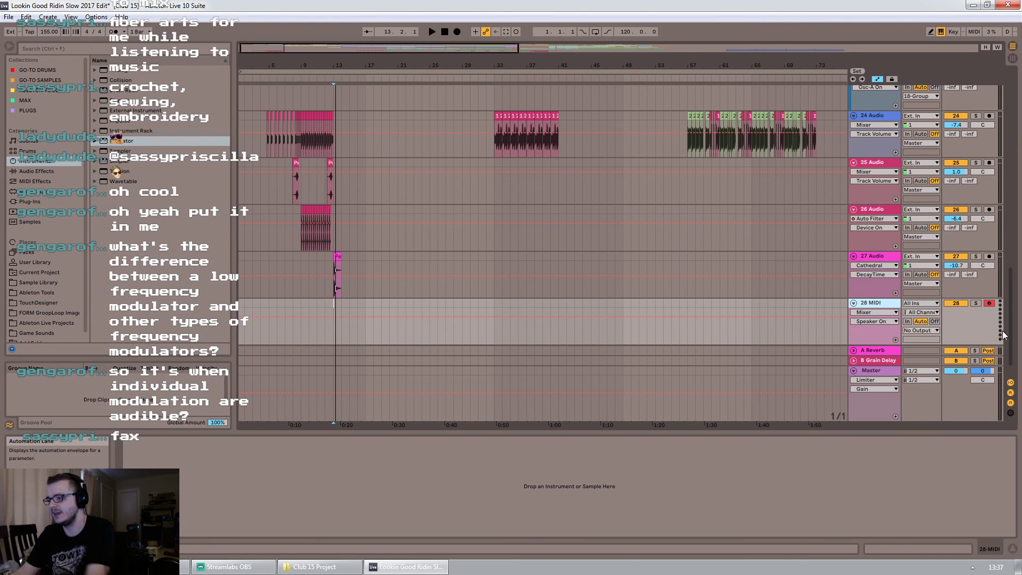
key(Delete)
Fold the 27 Audio, 26 Audio, 25 Audio and 23 Operator tracks in the arrangement
drag(1010, 292, 1001, 65)
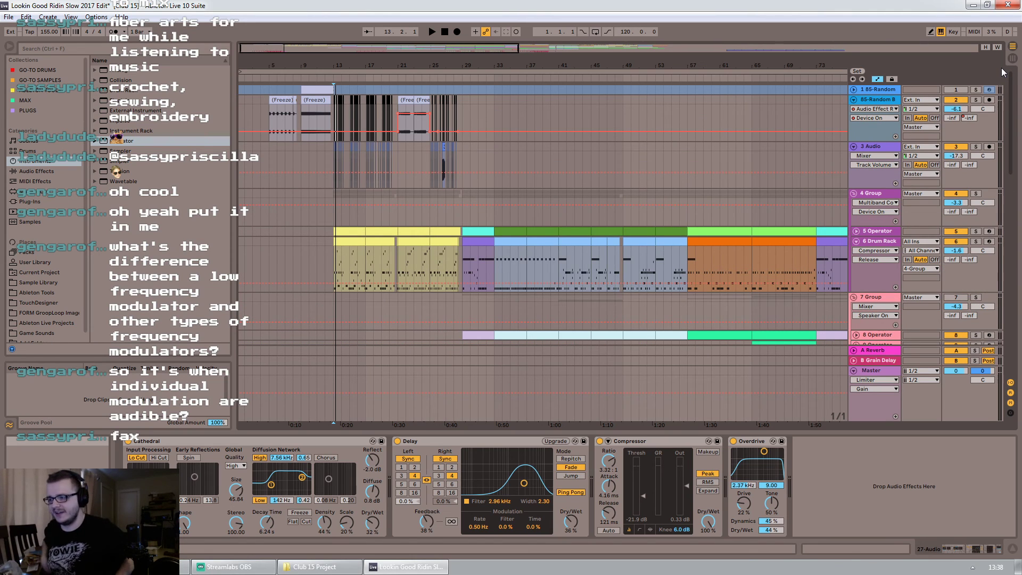
drag(1010, 109, 987, 311)
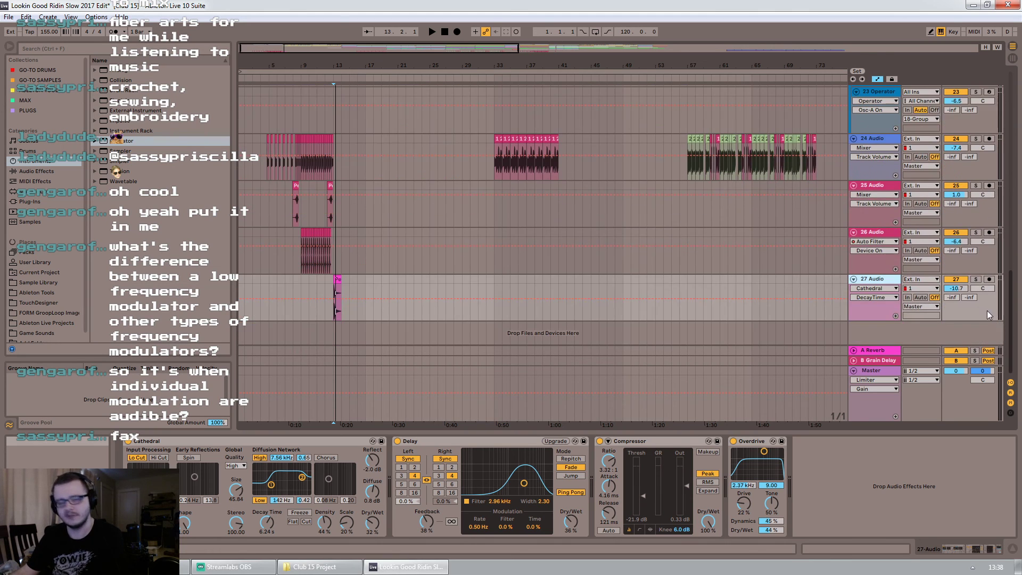
click(853, 279)
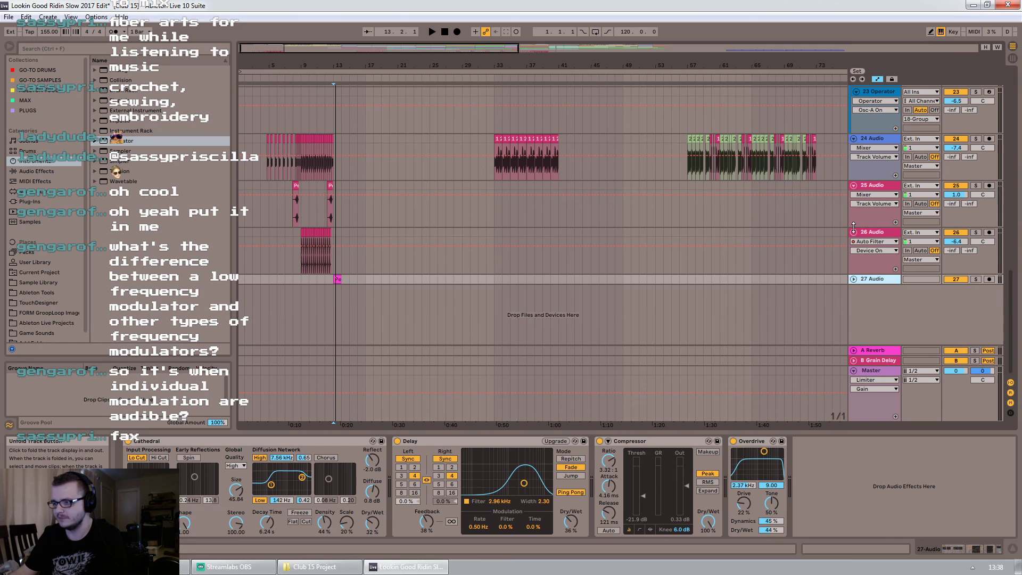
click(854, 231)
click(854, 185)
drag(1009, 301, 999, 271)
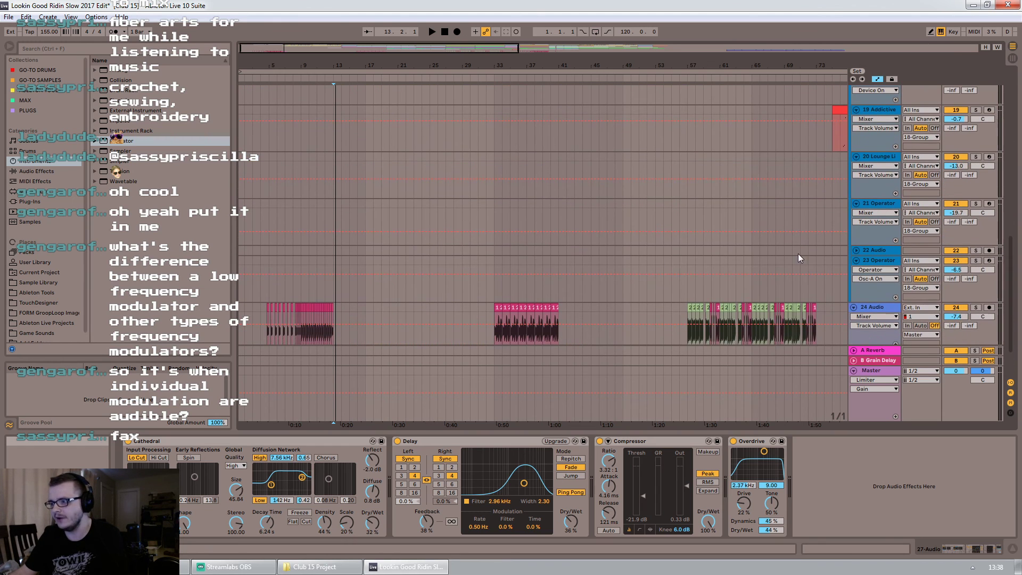
click(856, 261)
Play the intro from bar 12, skip ahead to about bar 16, and show the Master track's device chain during playback
click(871, 370)
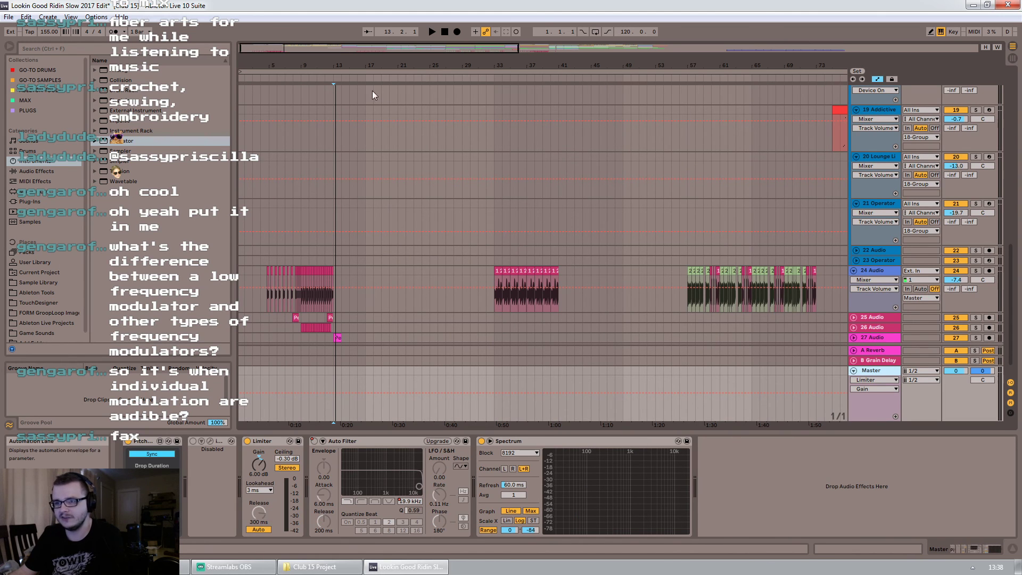
drag(330, 51, 396, 230)
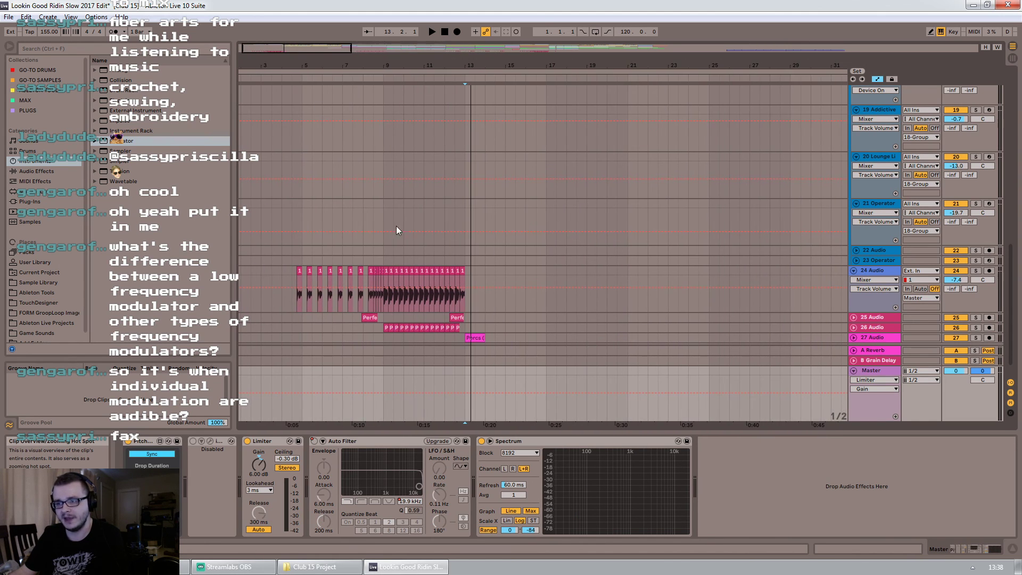
click(445, 195)
key(space)
scroll(509, 208, up, 3)
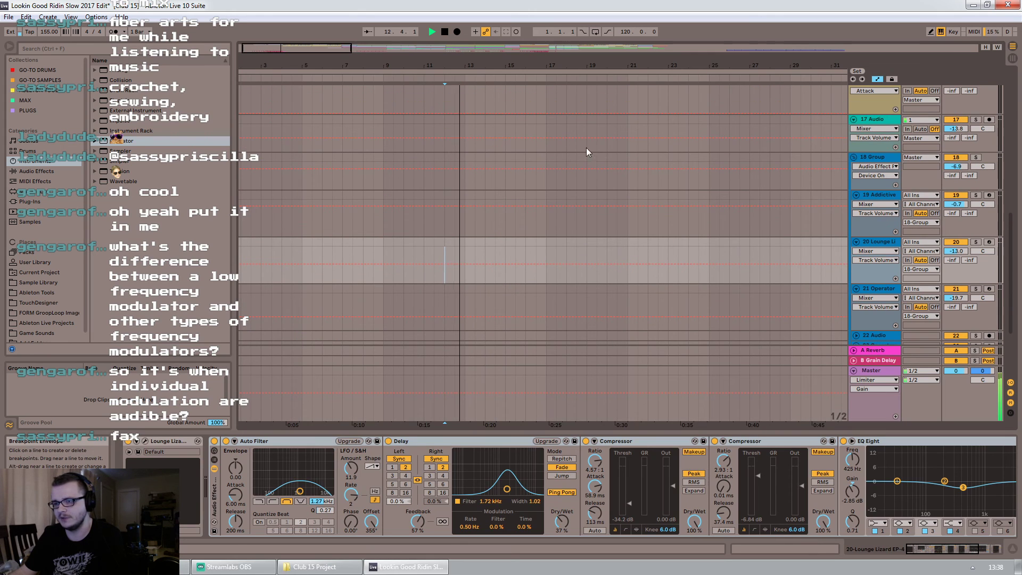
click(526, 130)
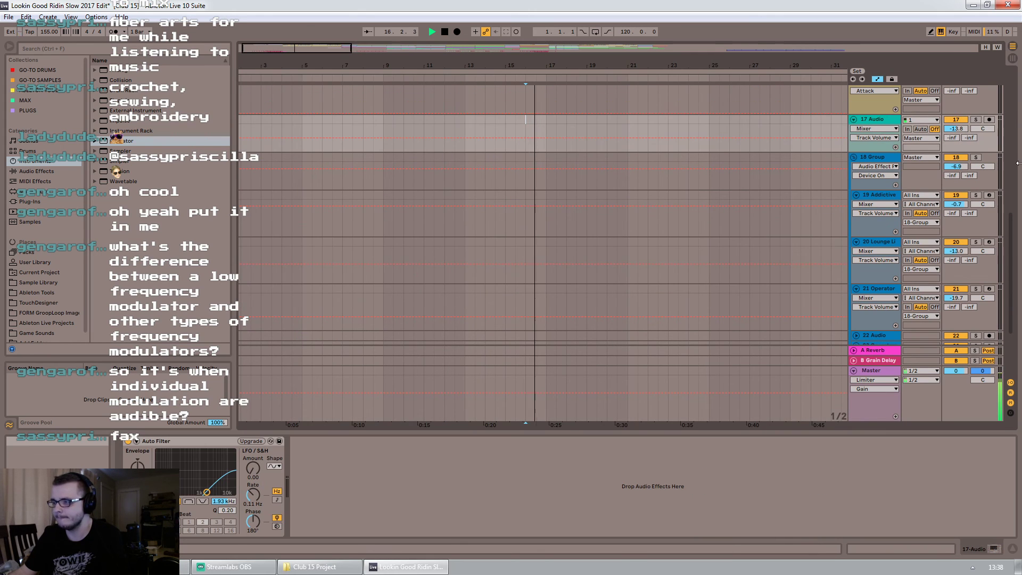
scroll(913, 180, up, 10)
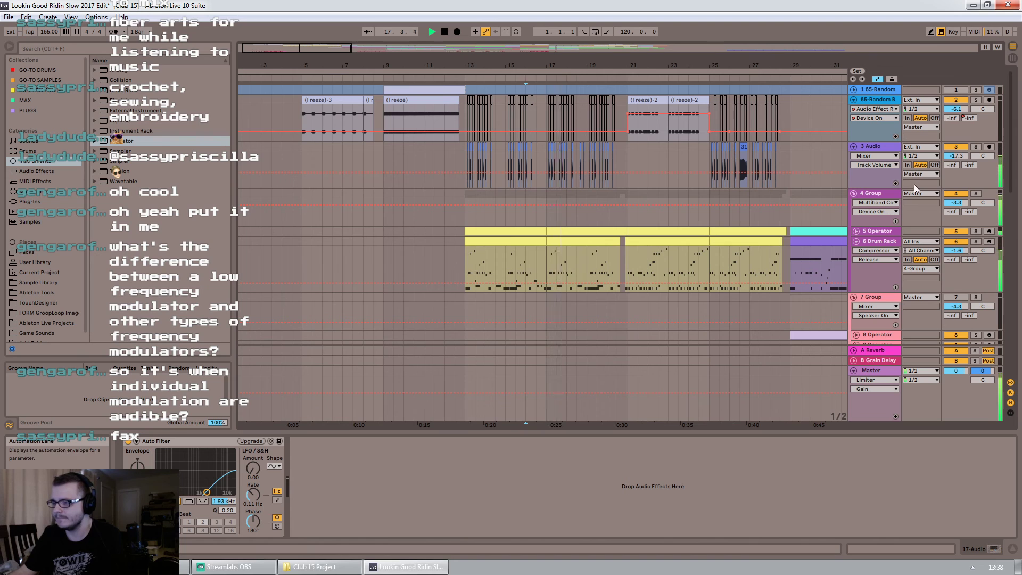
click(870, 370)
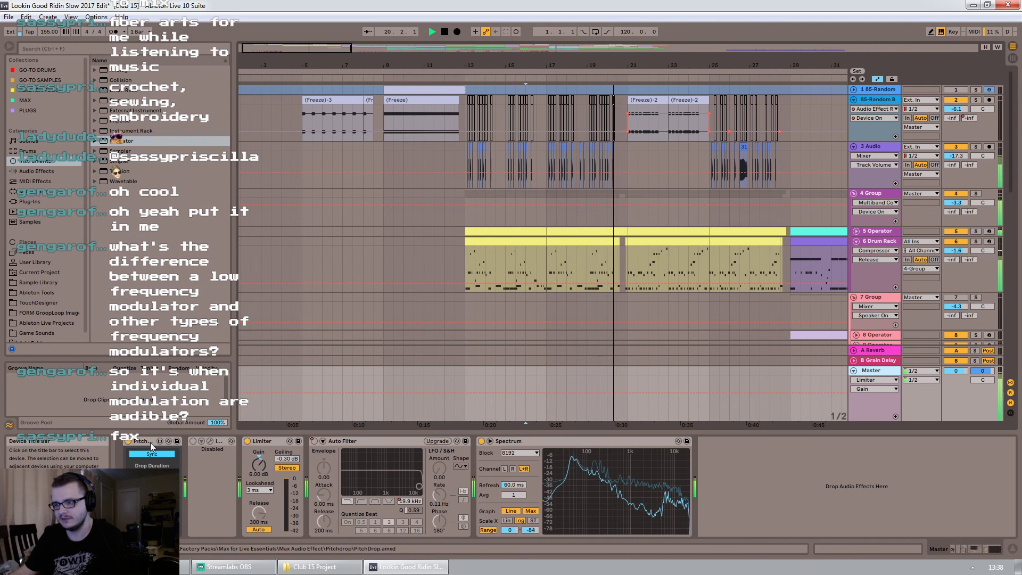
Audition the transition from about bar 27 into the bar 29 section, and watch the Master's Spectrum
click(758, 178)
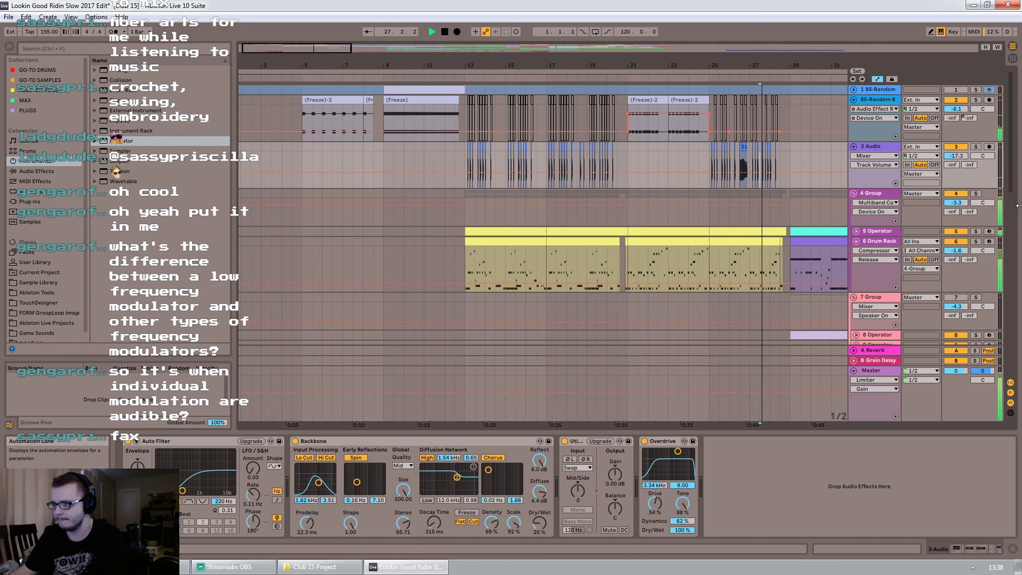
scroll(798, 223, down, 2)
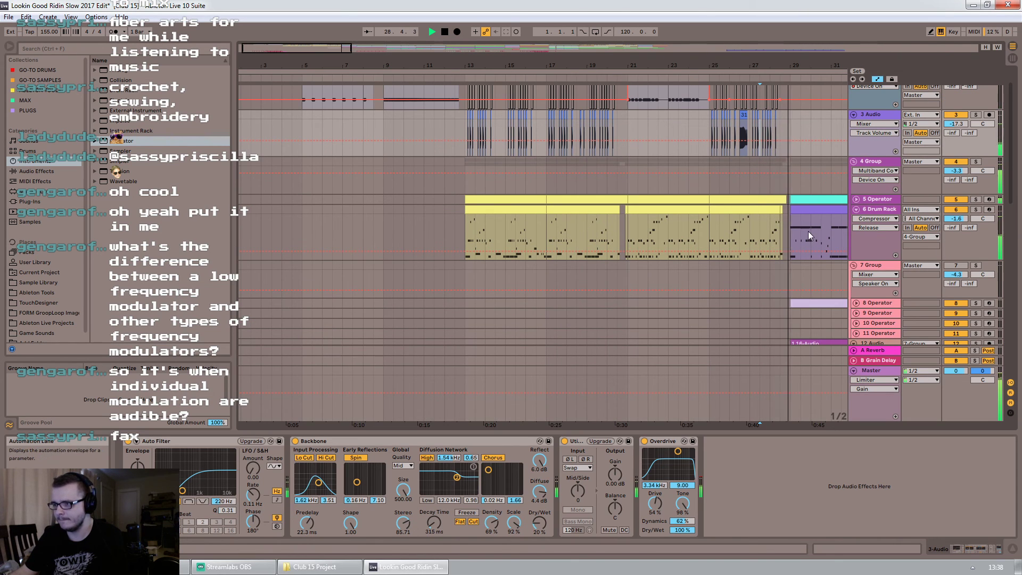
drag(798, 65, 628, 68)
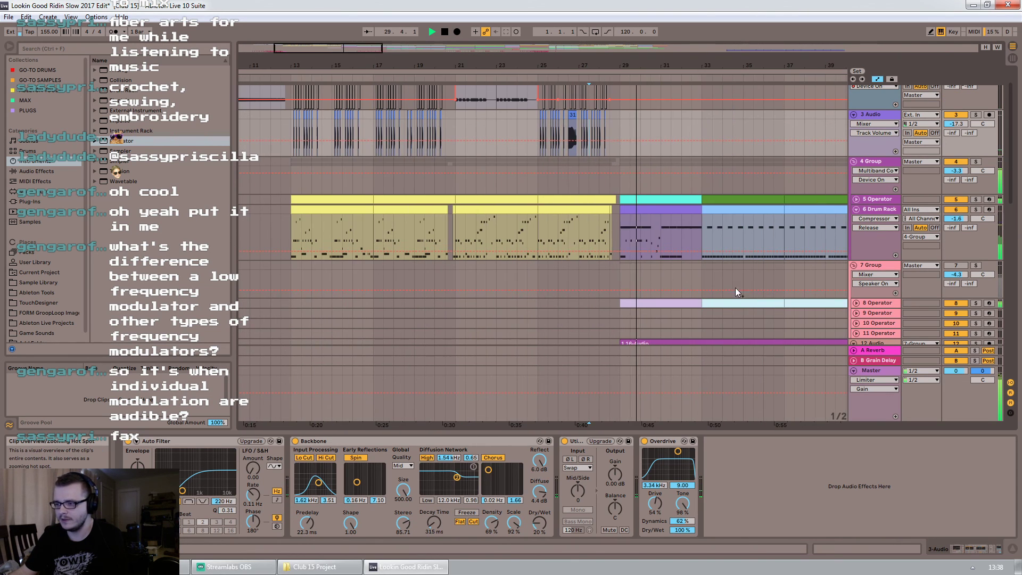
click(867, 373)
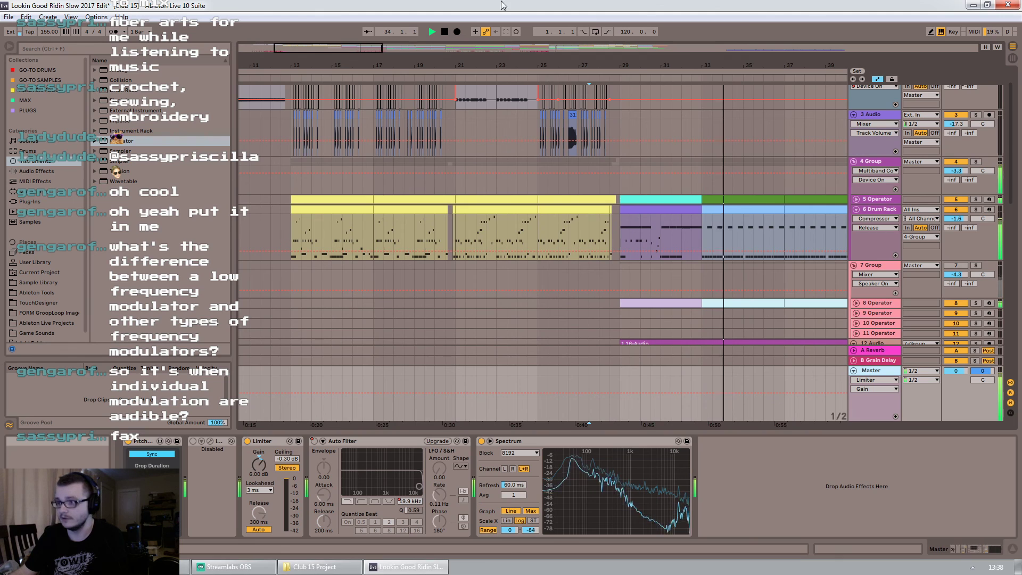
Audition the section from about bar 39 and replay it with the Master track's device chain in view
drag(372, 48, 384, 56)
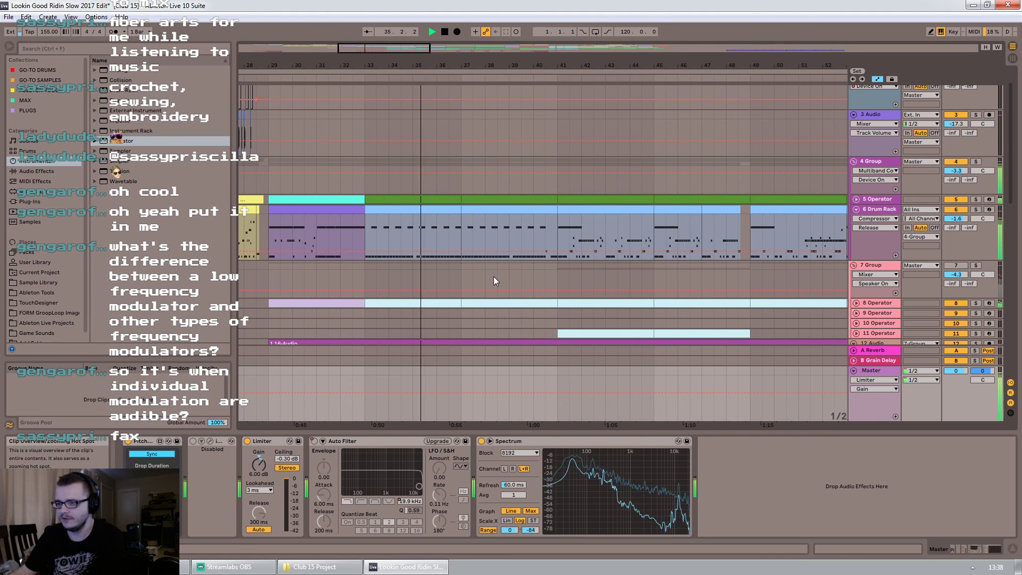
click(519, 270)
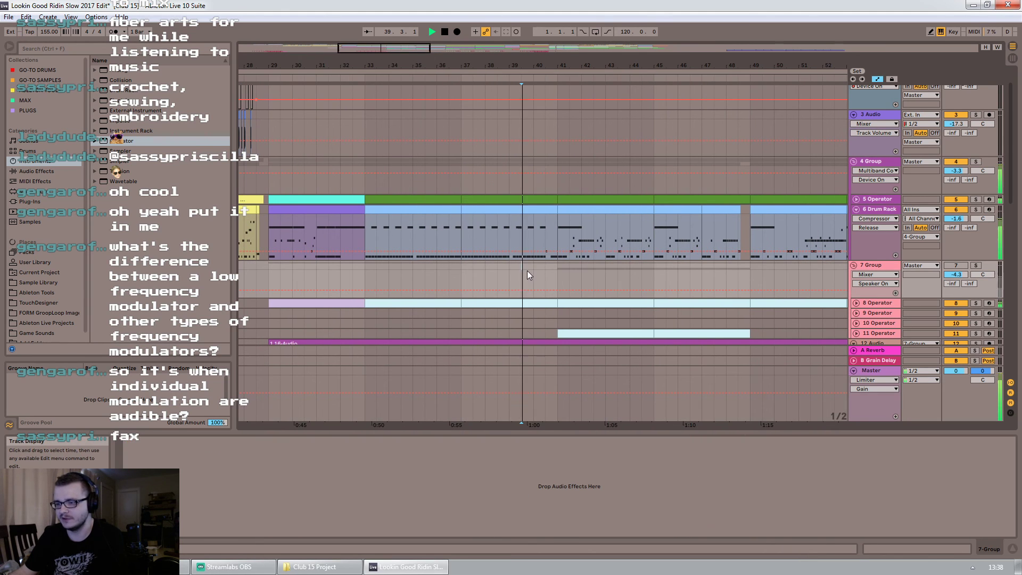
click(864, 368)
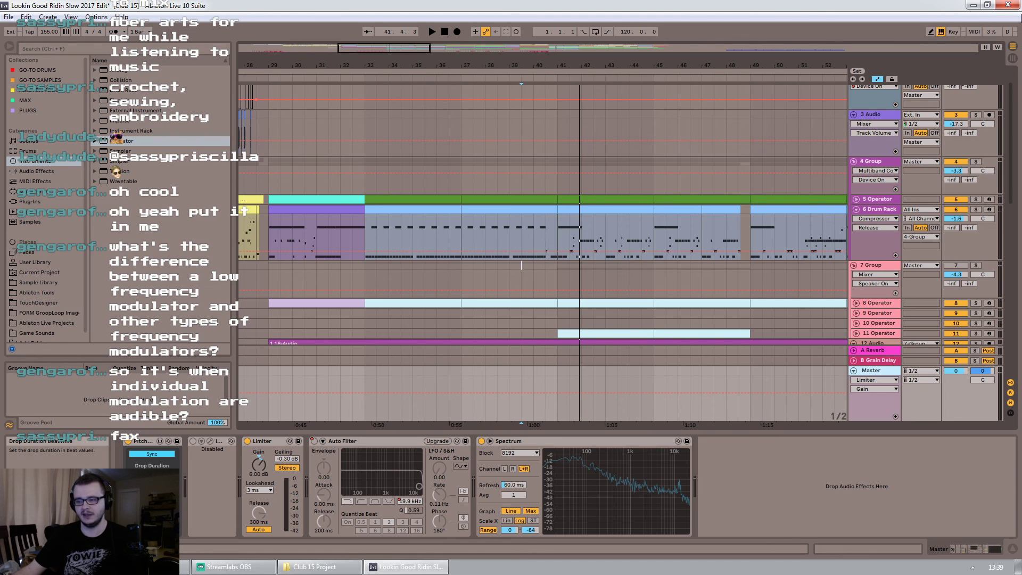
key(space)
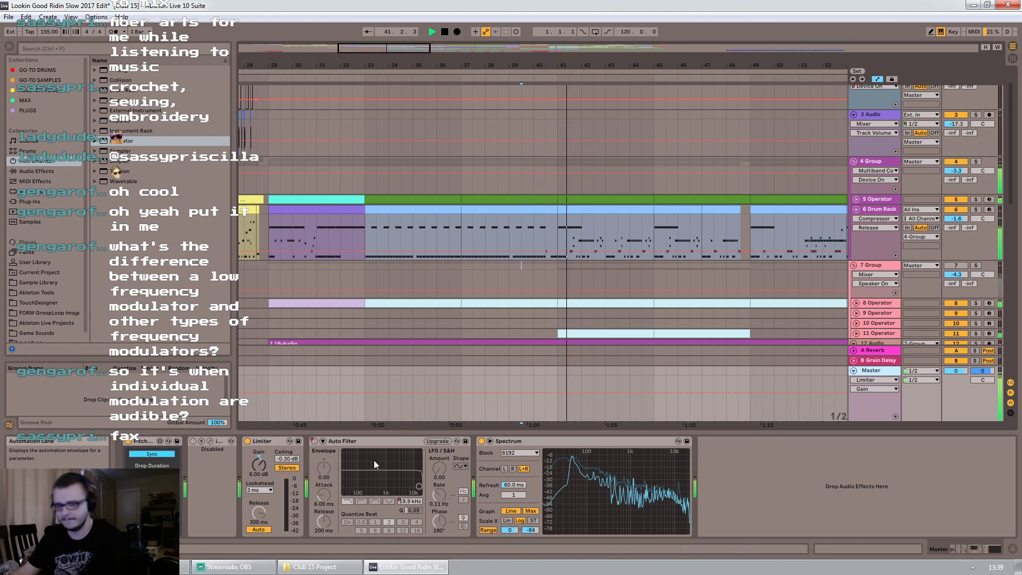
Toggle the Master's PitchDrop device and replay the section from about bar 39 to compare
key(space)
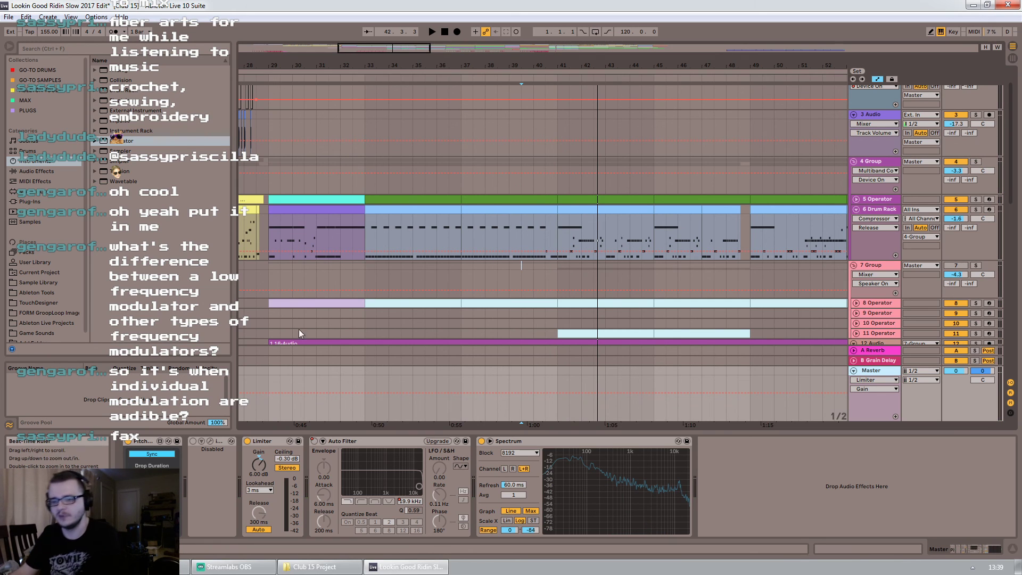
click(126, 442)
key(space)
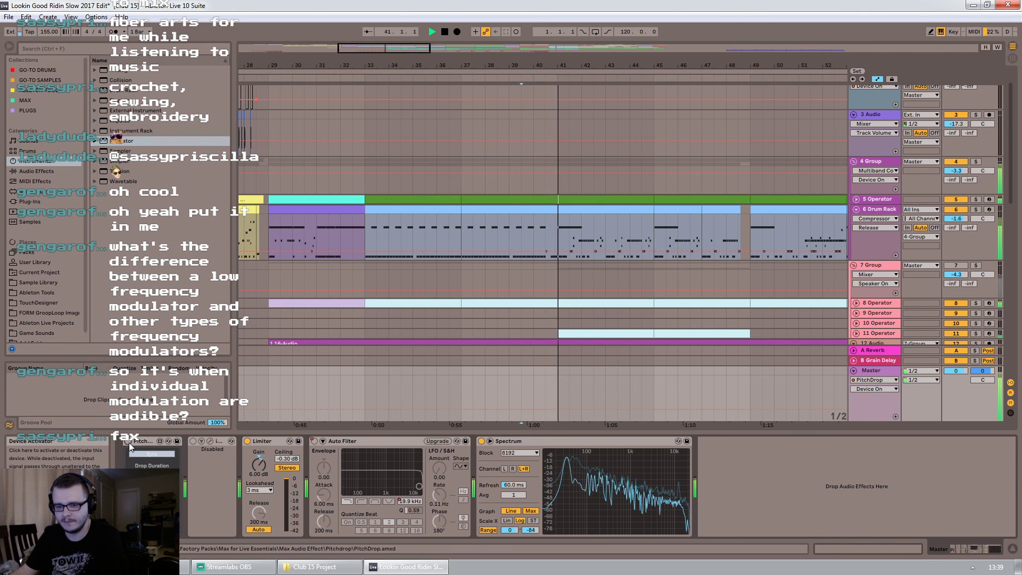
click(129, 443)
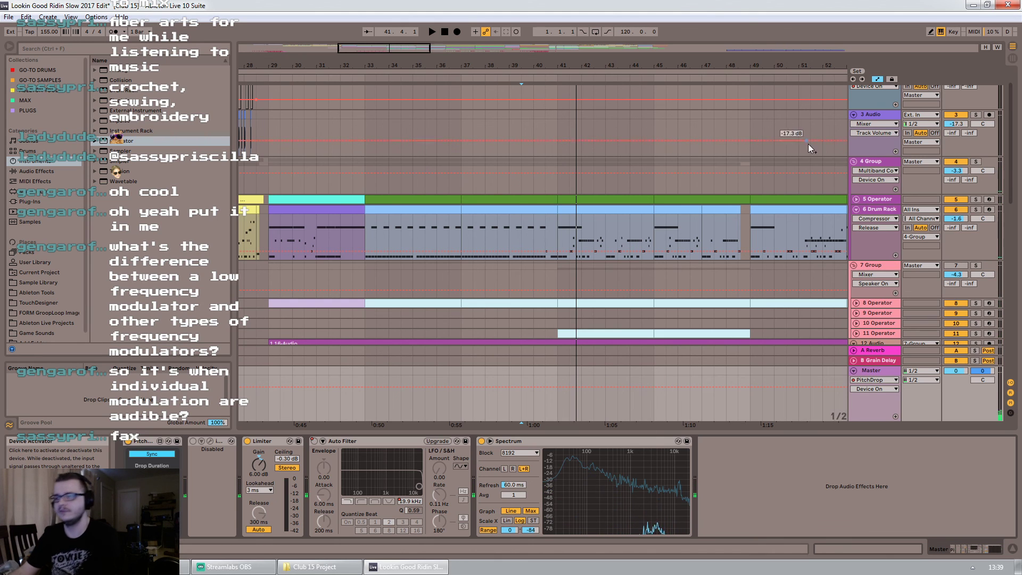
Fold the 6 Drum Rack, 3 Audio, 85-Random B and 12 Audio tracks in the arrangement
drag(370, 53, 371, 11)
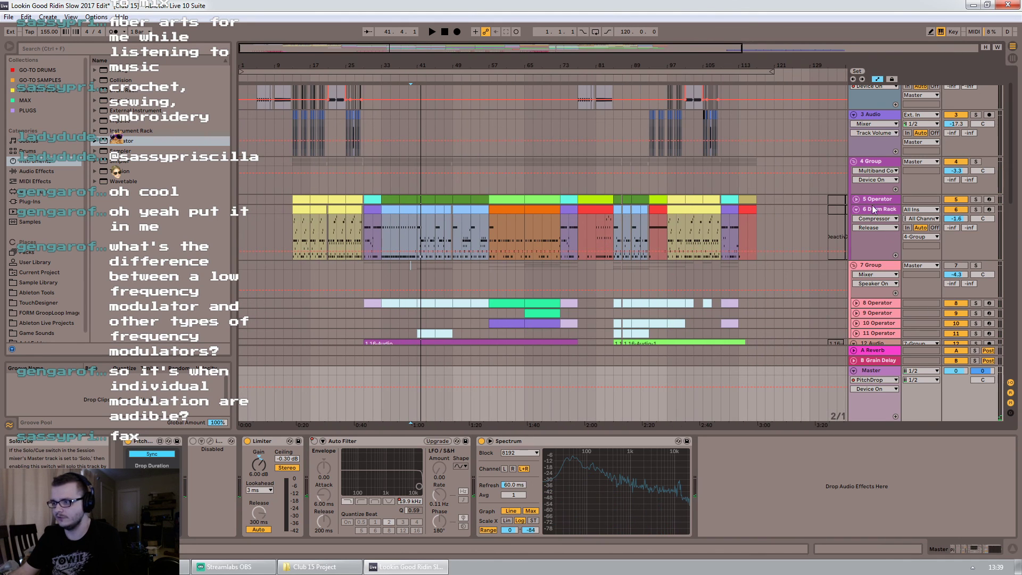
click(856, 209)
scroll(849, 160, up, 2)
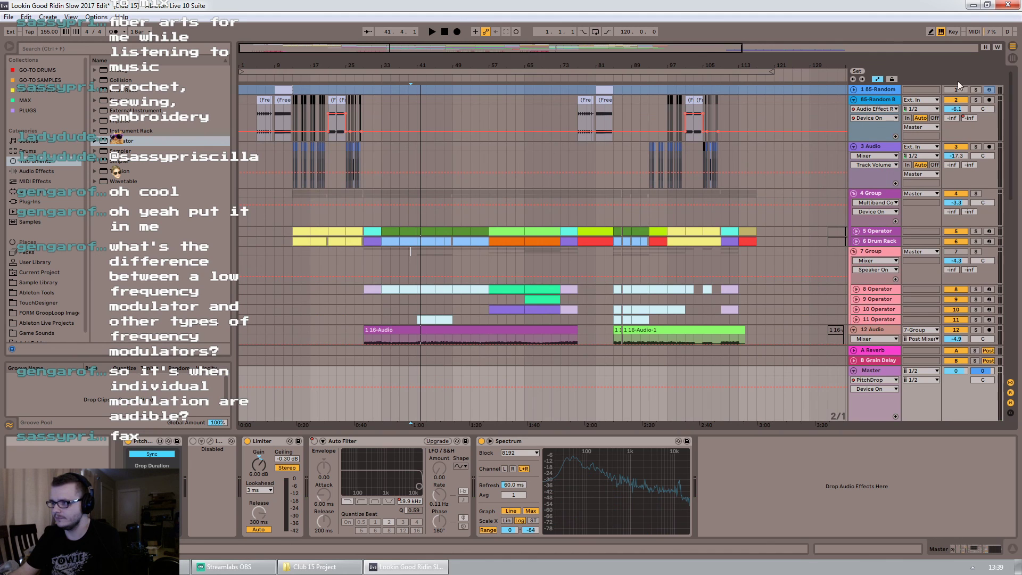
click(853, 147)
click(853, 100)
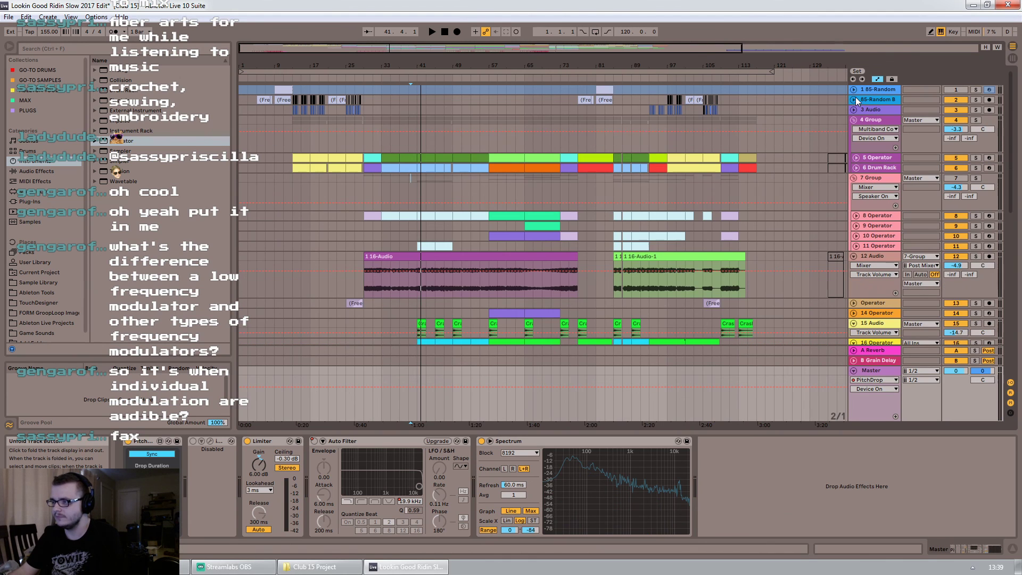
click(853, 256)
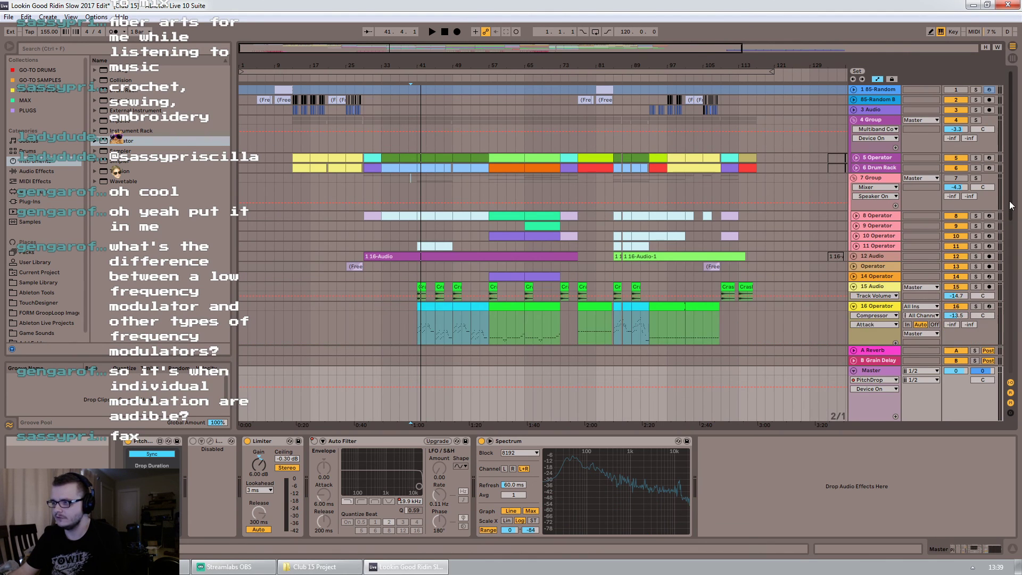
Look over the tracks from 15 Audio down to 22 Audio, and bring the full arrangement length into view
scroll(1003, 290, down, 5)
scroll(1002, 290, down, 3)
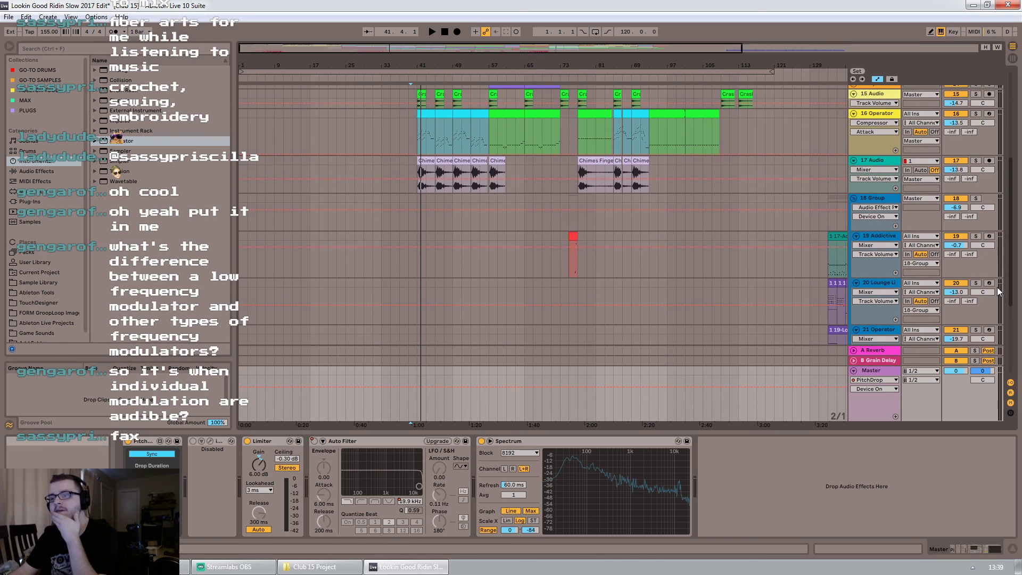
scroll(995, 307, down, 1)
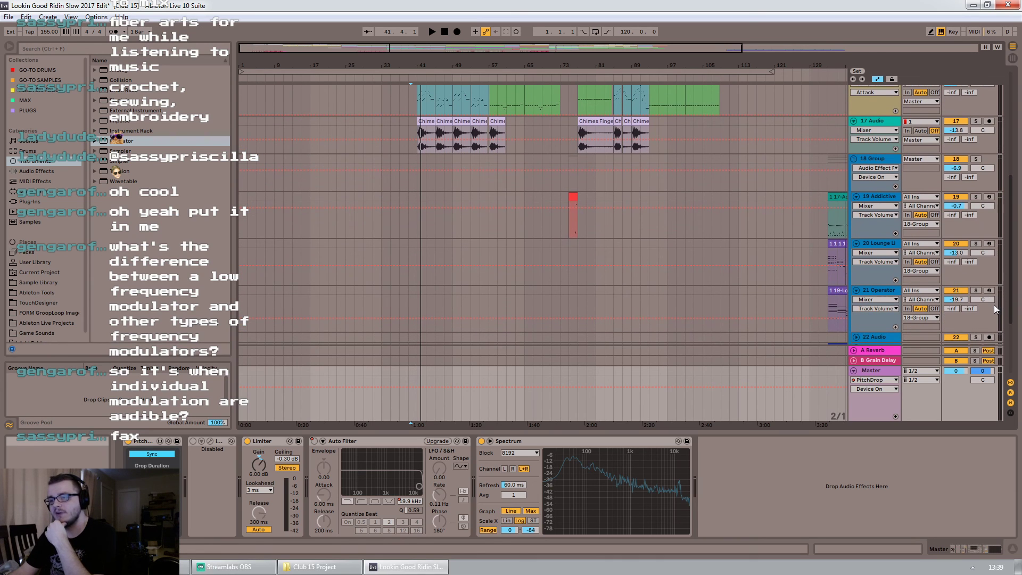
scroll(995, 312, down, 2)
drag(994, 316, 1004, 170)
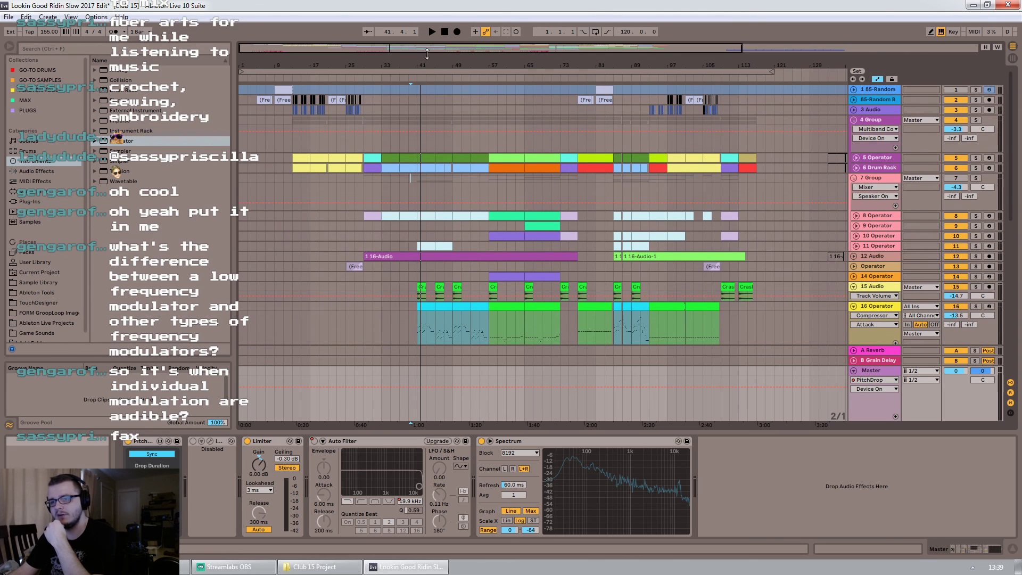
double_click(426, 49)
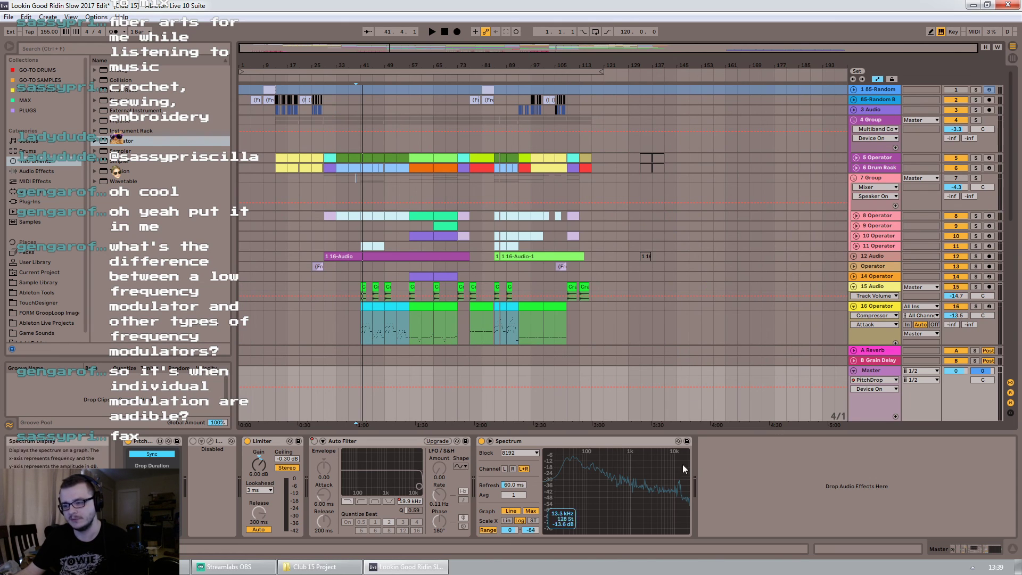
click(787, 480)
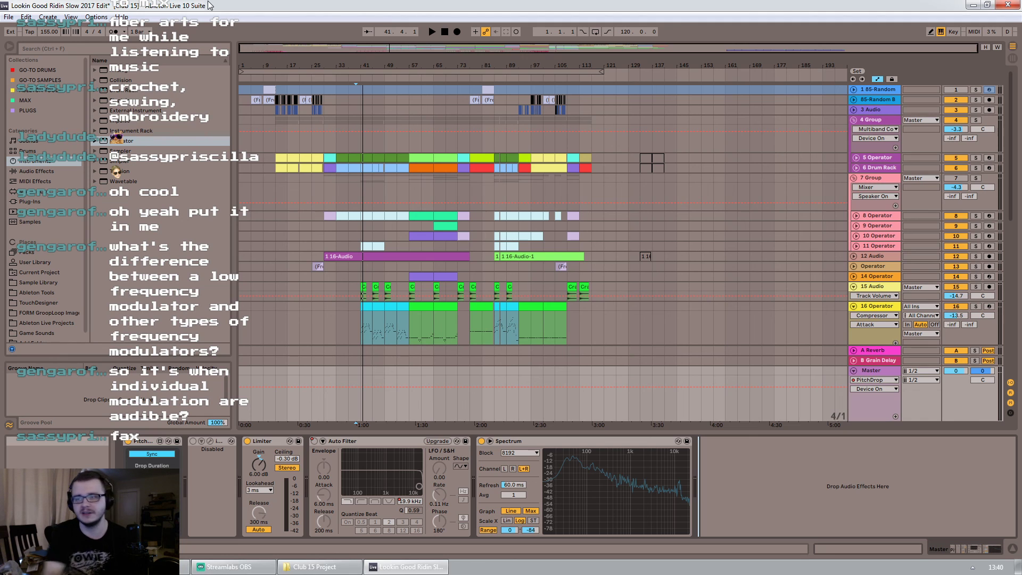
Show the device chains of the 4 Group, the Master and the B Grain Delay return in turn
click(337, 140)
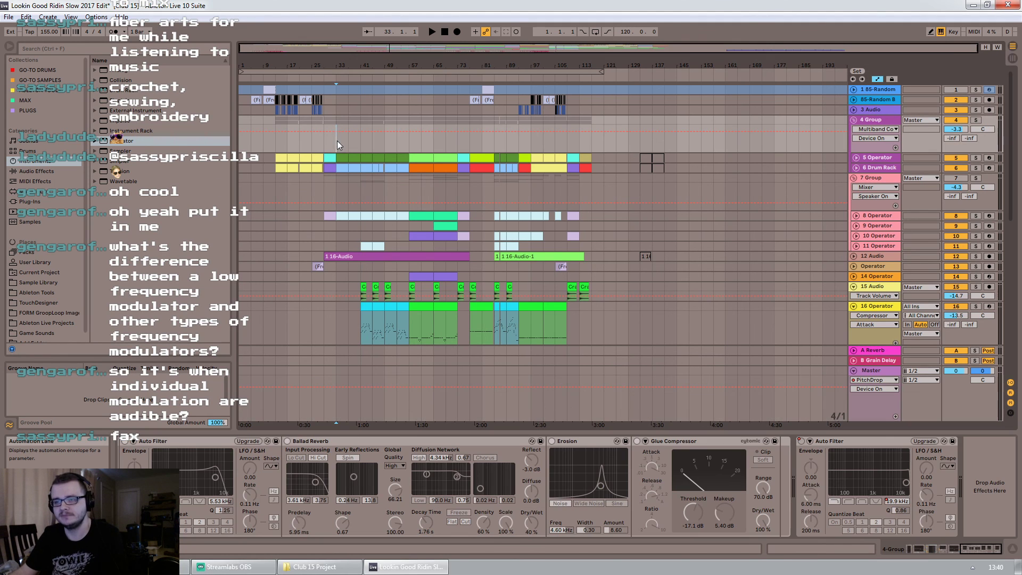
click(878, 373)
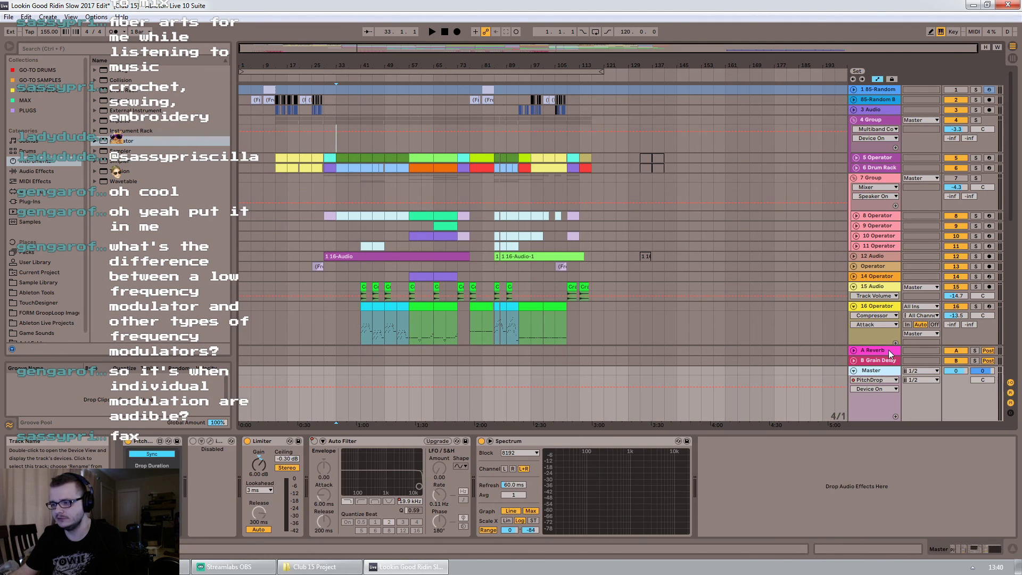
click(876, 362)
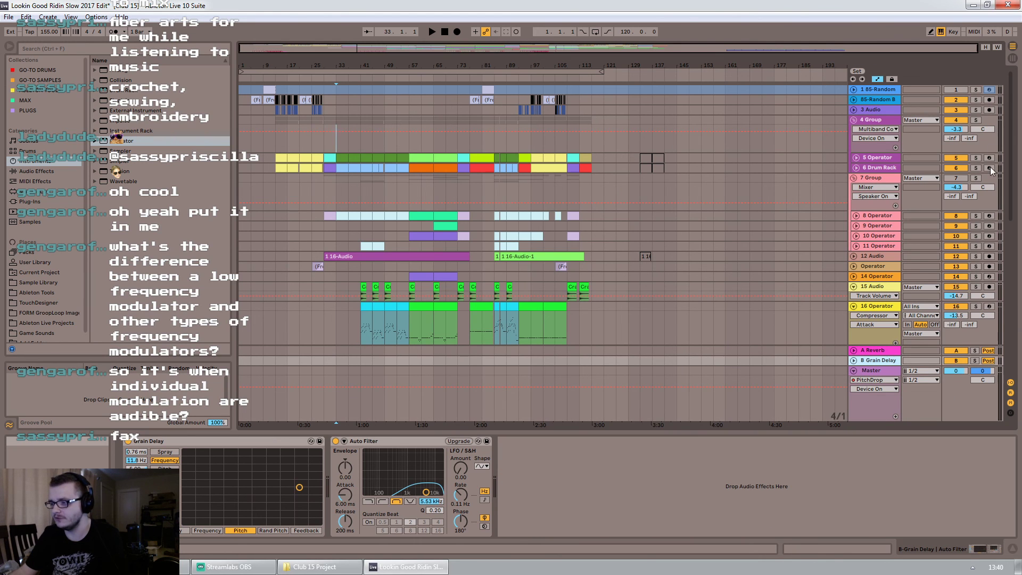
Unfold the 85-Random B track, play its frozen clips from bar 21, and show the B Grain Delay return's devices
click(853, 100)
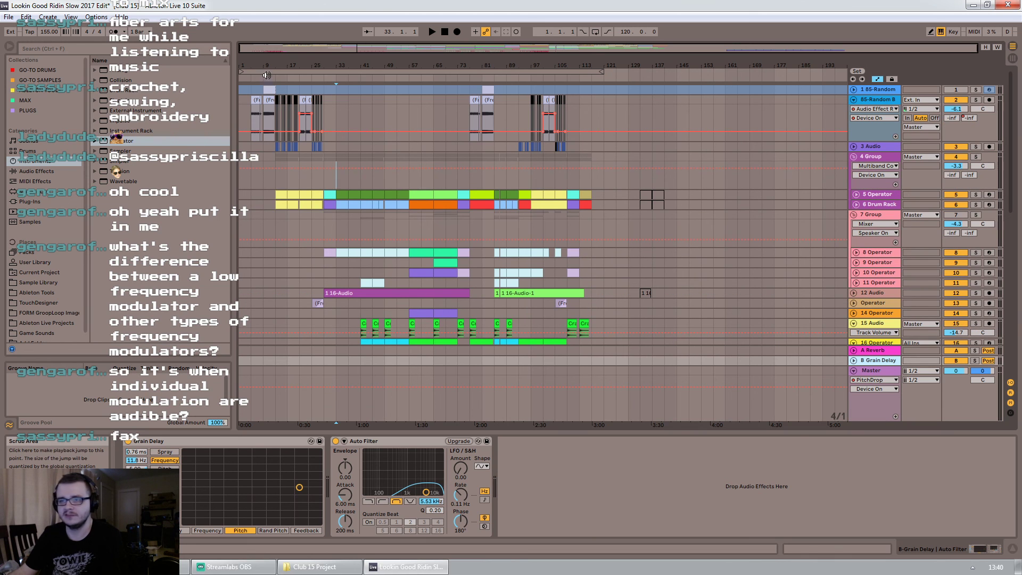
drag(337, 48, 330, 92)
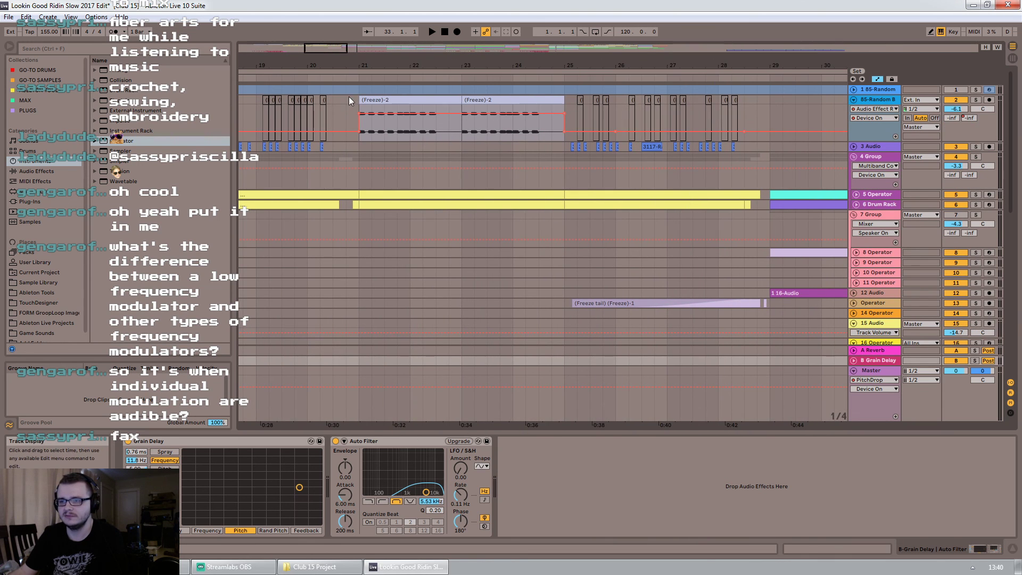
click(350, 99)
key(space)
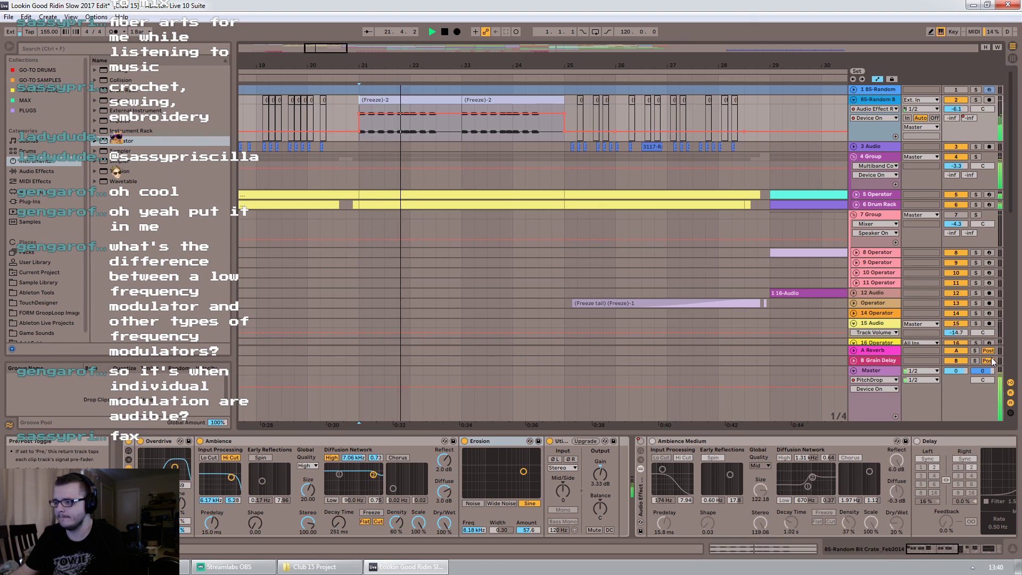
click(876, 361)
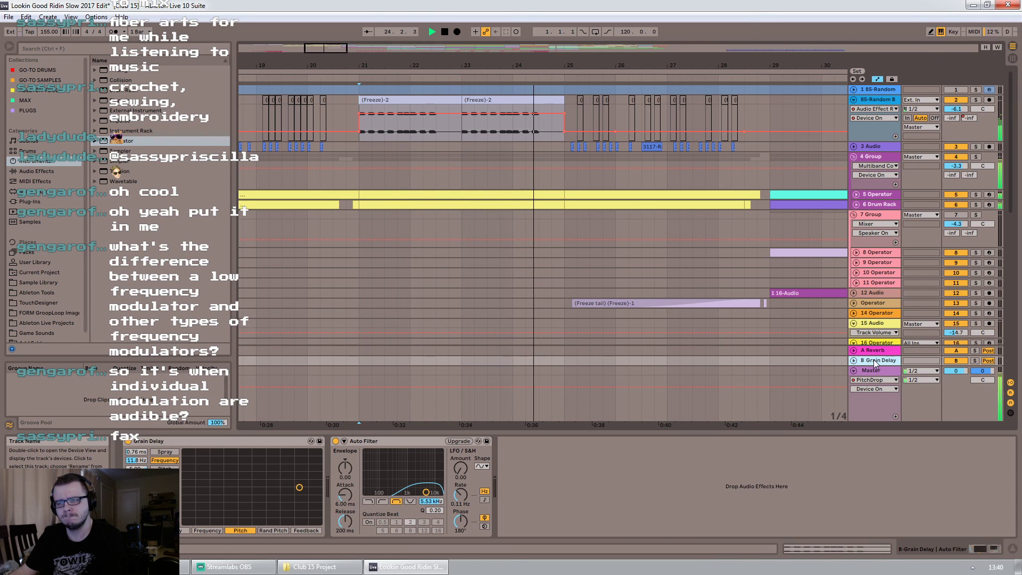
Replay from bar 21 and display the 85-Random B track's send automation to B Grain Delay
key(space)
key(space)
click(969, 118)
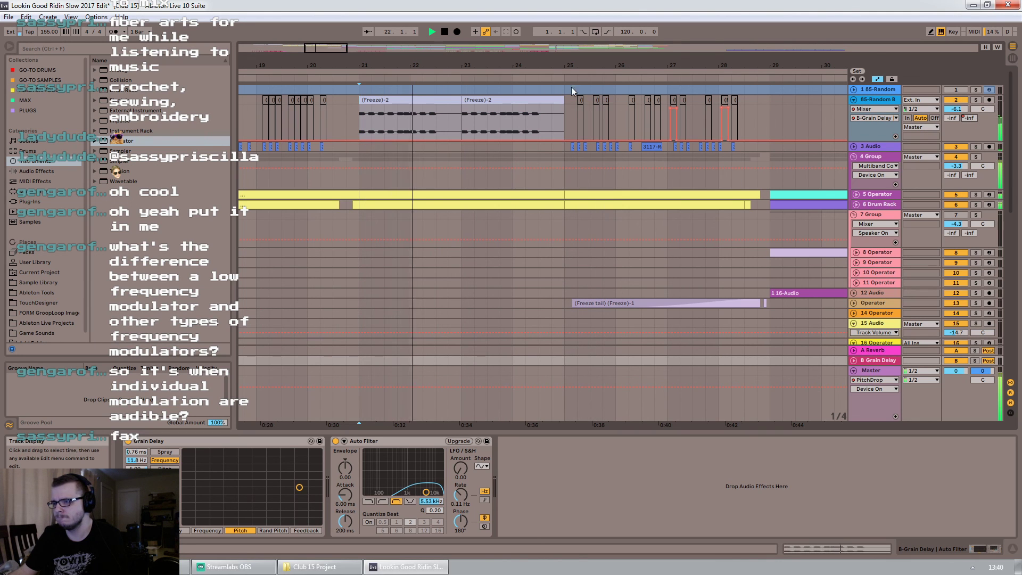
click(639, 117)
key(space)
Return to the full arrangement overview and fold the 85-Random B and 16 Operator tracks
key(minus)
key(minus)
key(minus)
key(minus)
key(minus)
key(minus)
key(minus)
key(minus)
key(minus)
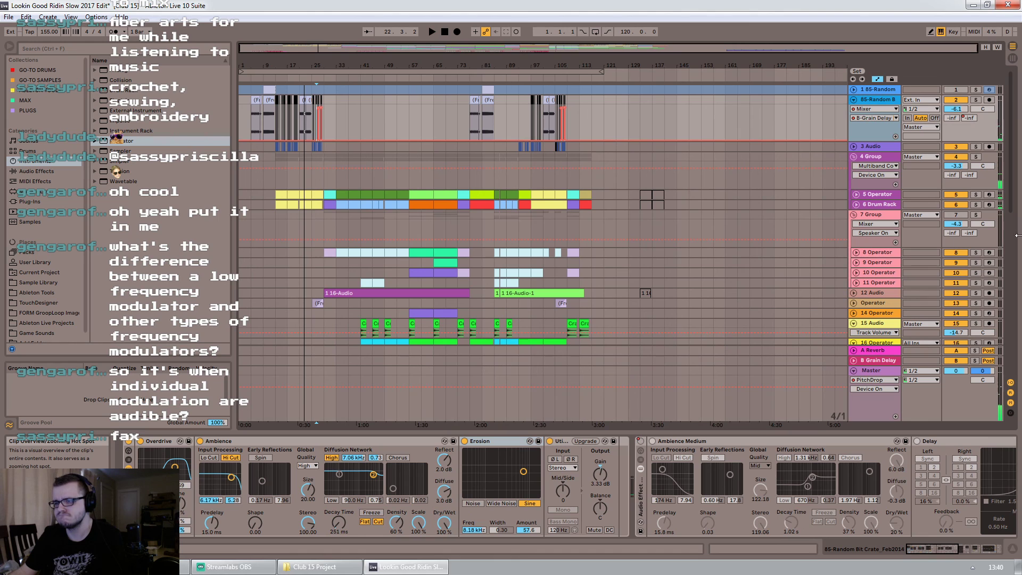
click(853, 101)
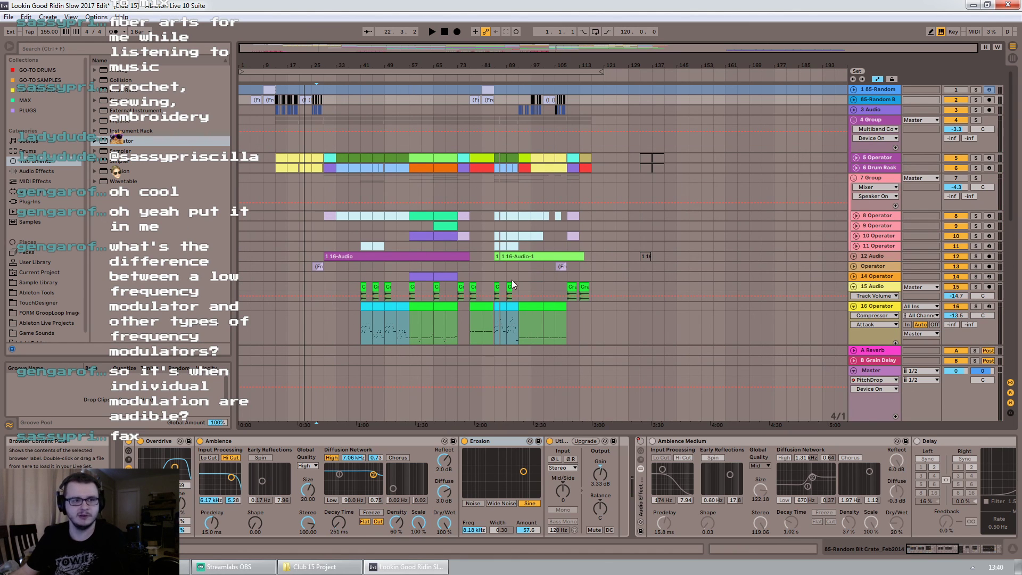
click(853, 307)
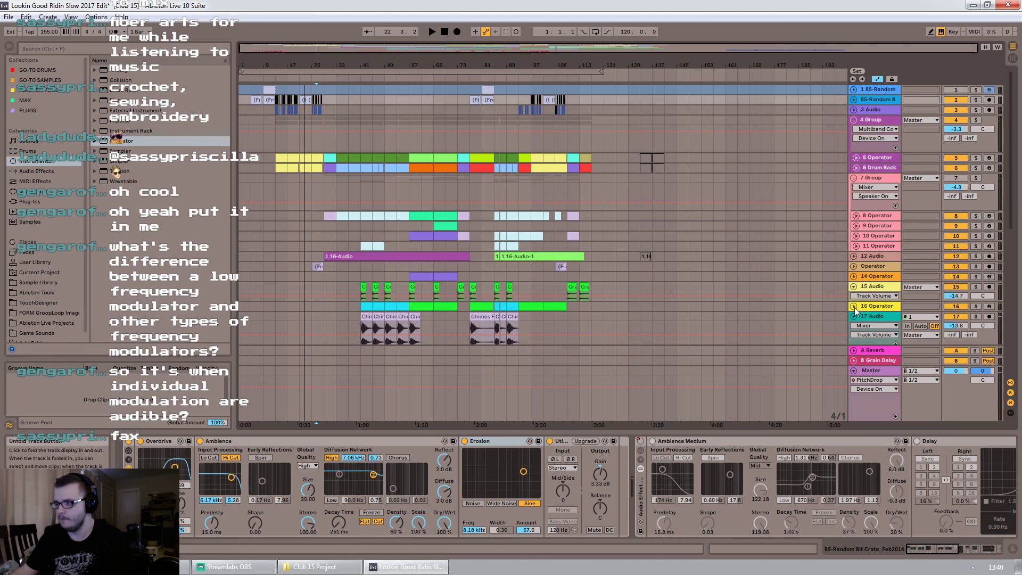
Audition the chimes section from bar 41, show the B Grain Delay return's devices, and skip ahead to about bar 61
scroll(376, 225, down, 5)
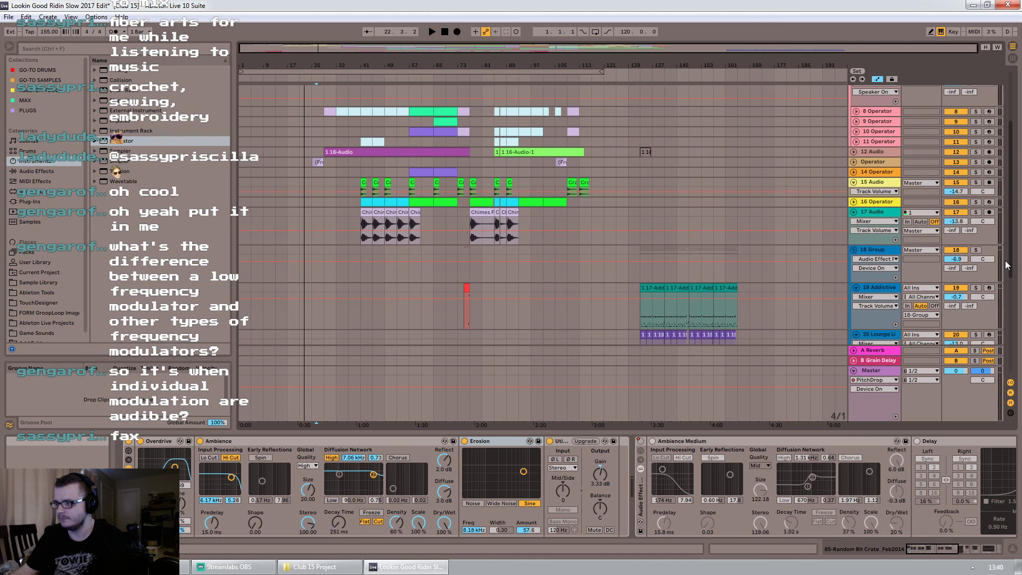
click(362, 248)
key(space)
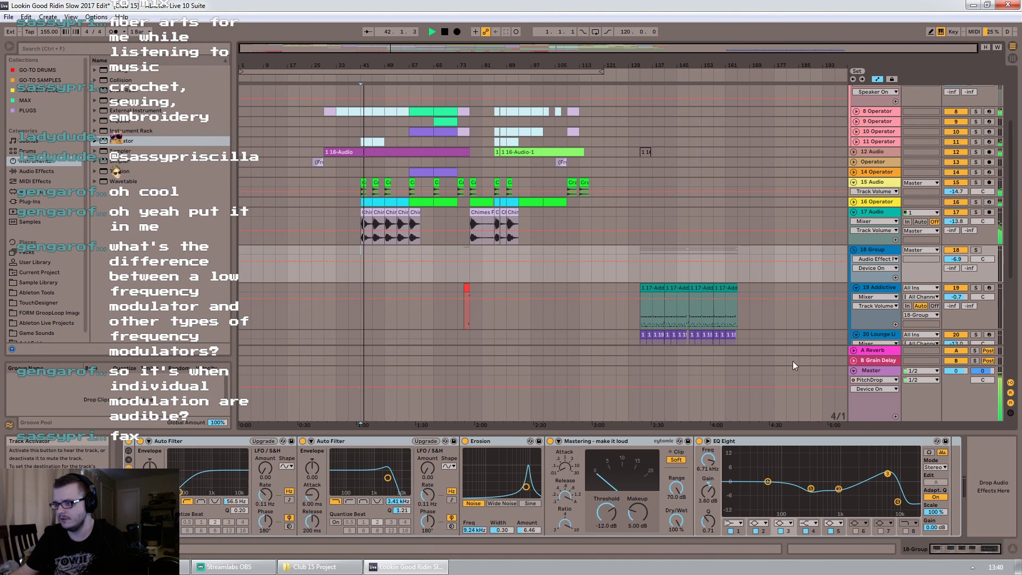
click(896, 362)
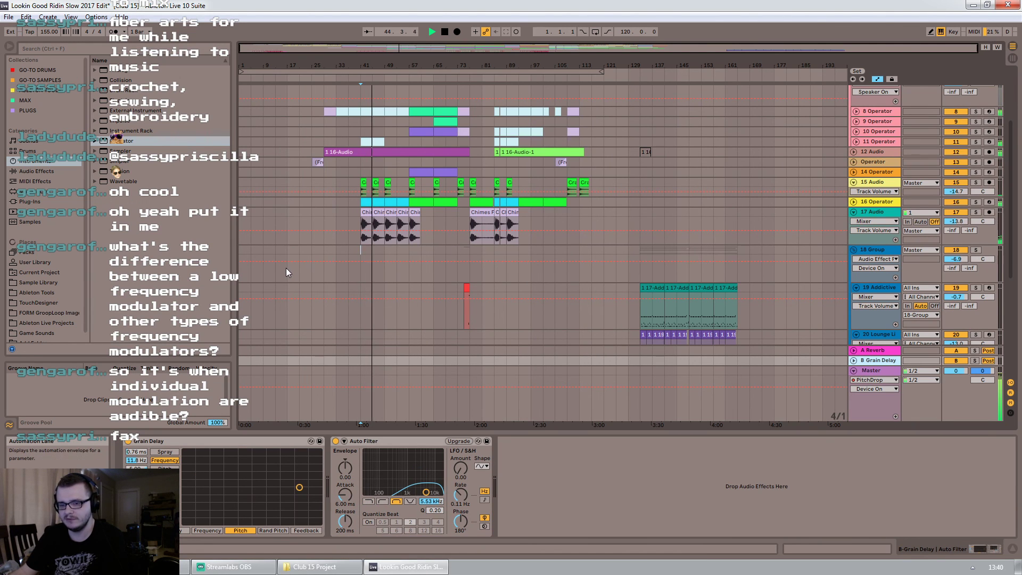
click(420, 244)
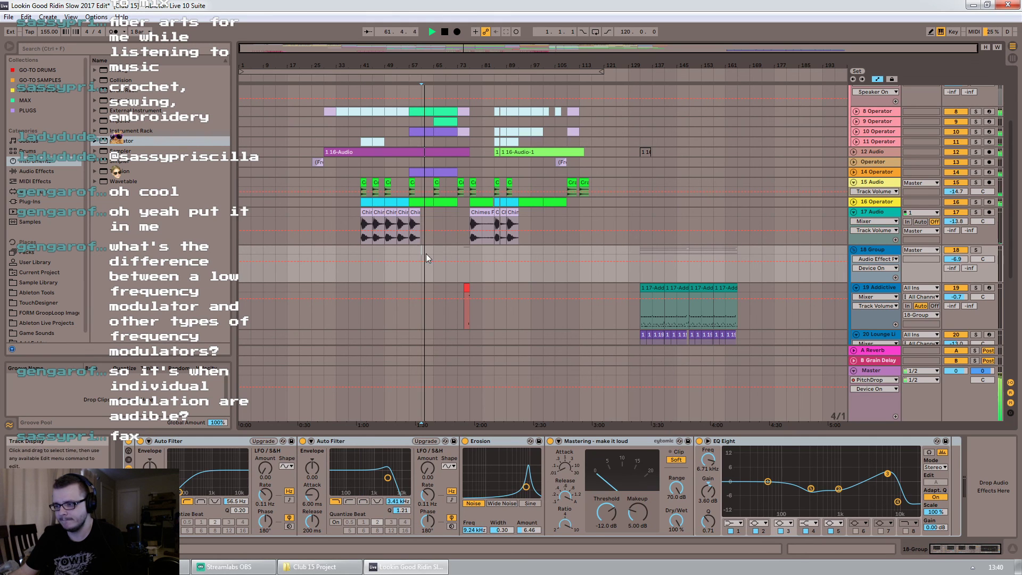
key(space)
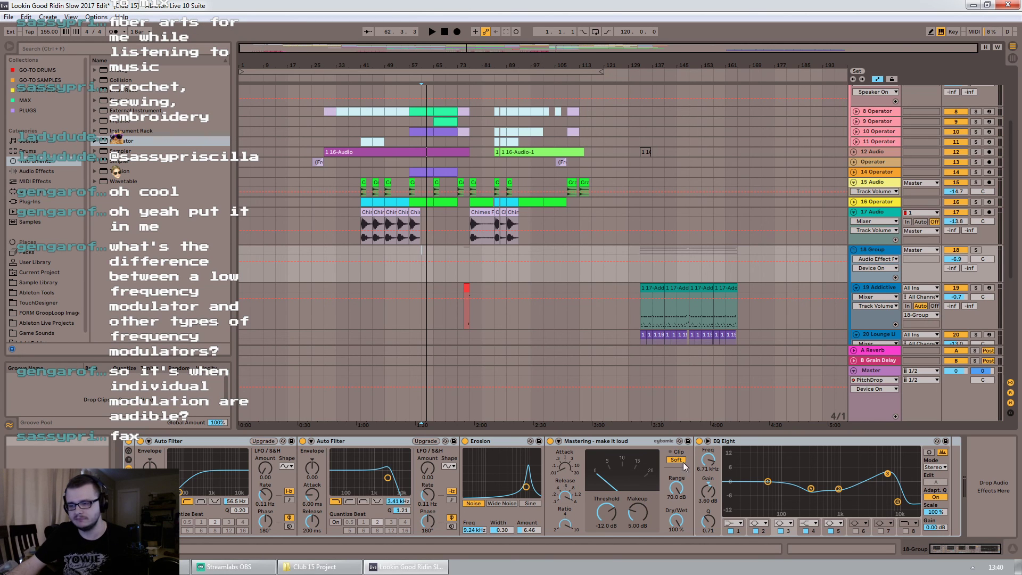
Fold the 19 Addictive, 20 Lounge Lizard, 21 Operator and 24 Audio tracks, and return to the first tracks
scroll(424, 178, down, 4)
click(857, 203)
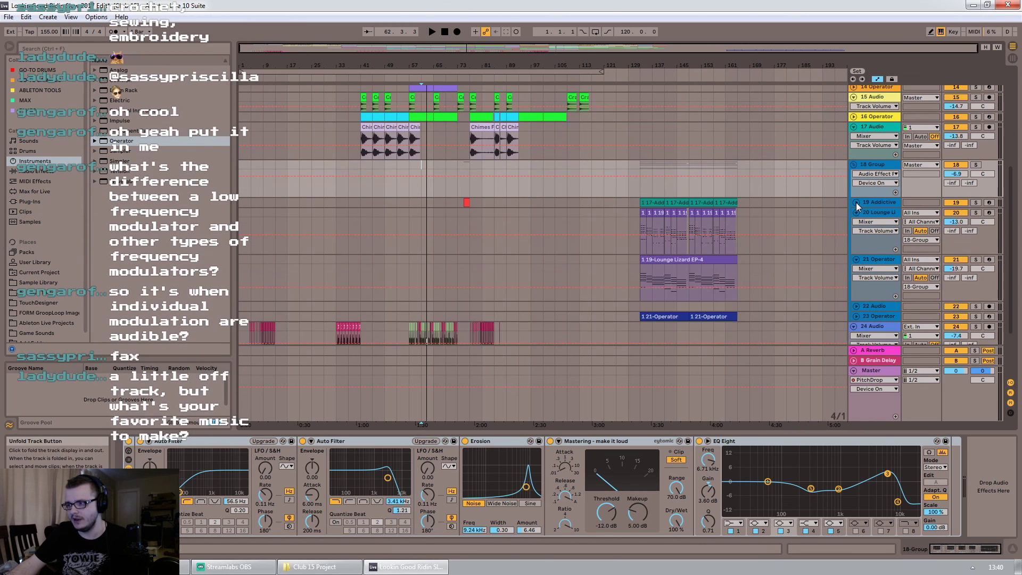
click(857, 212)
click(855, 222)
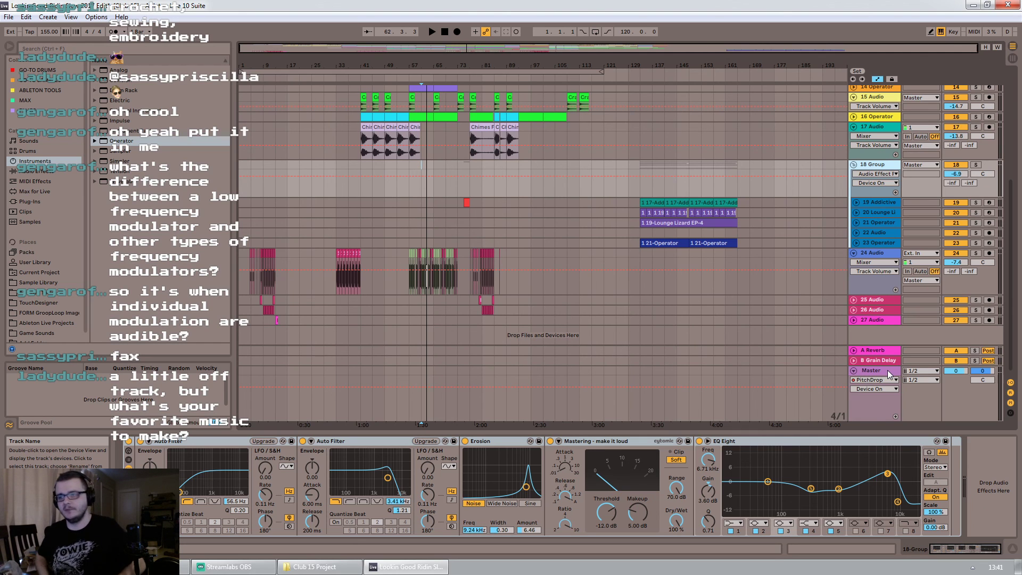
click(853, 252)
drag(1011, 226, 980, 69)
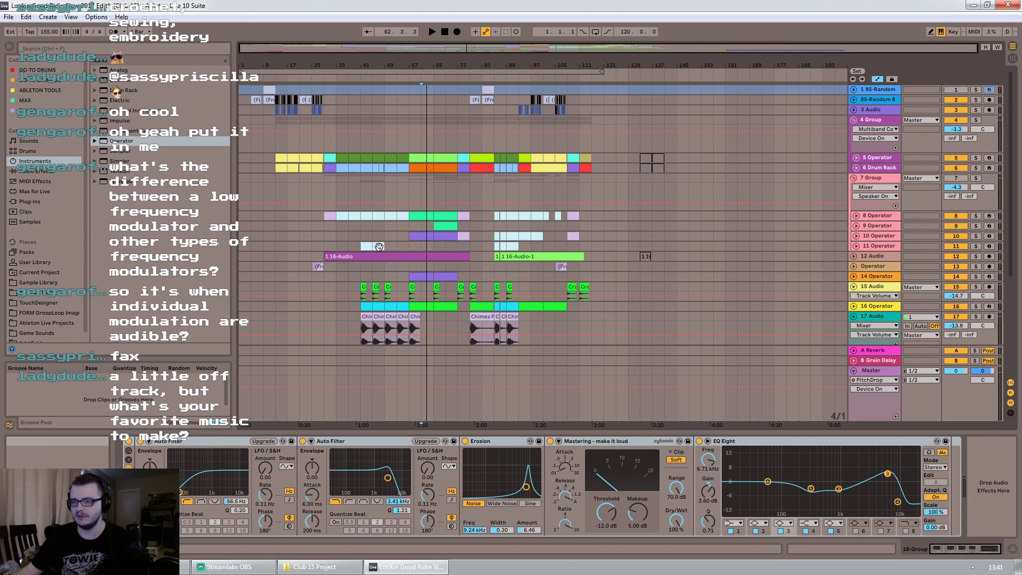
Mark the section starts at bars 73, 13 and 29, and highlight bar 77 to the main arrangement's end across 4 Group through 17 Audio
click(461, 175)
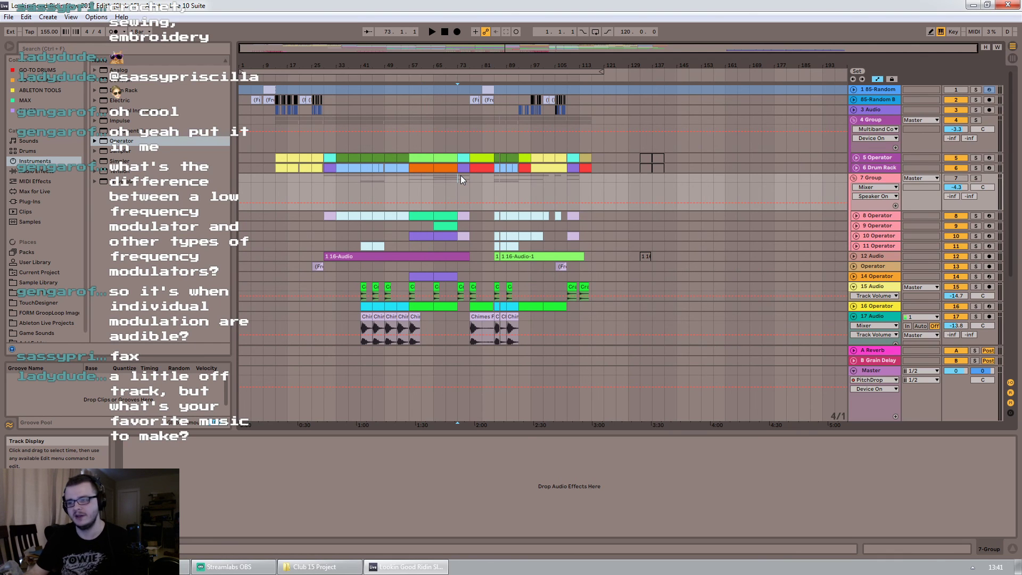
drag(470, 144, 589, 321)
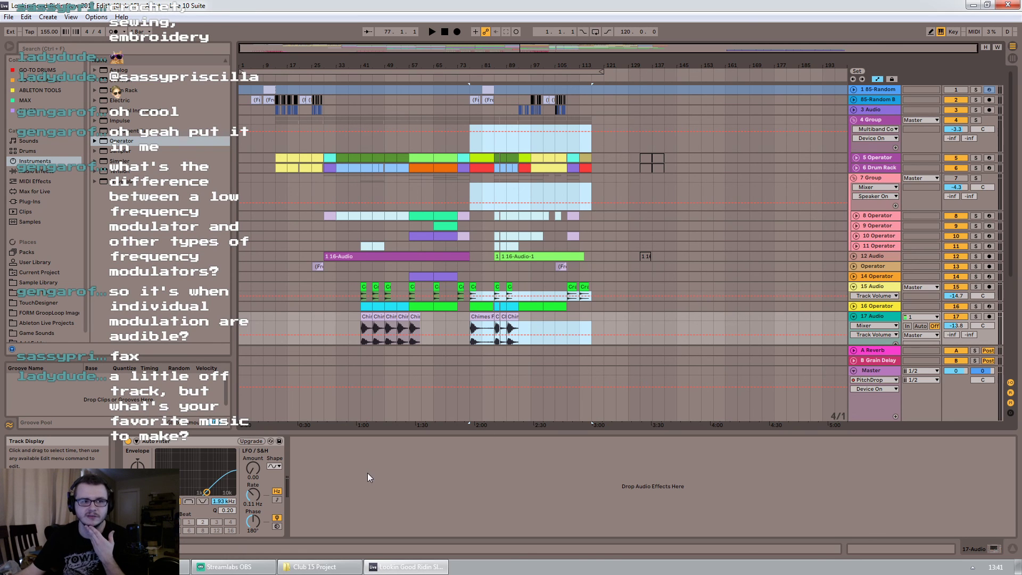
click(298, 147)
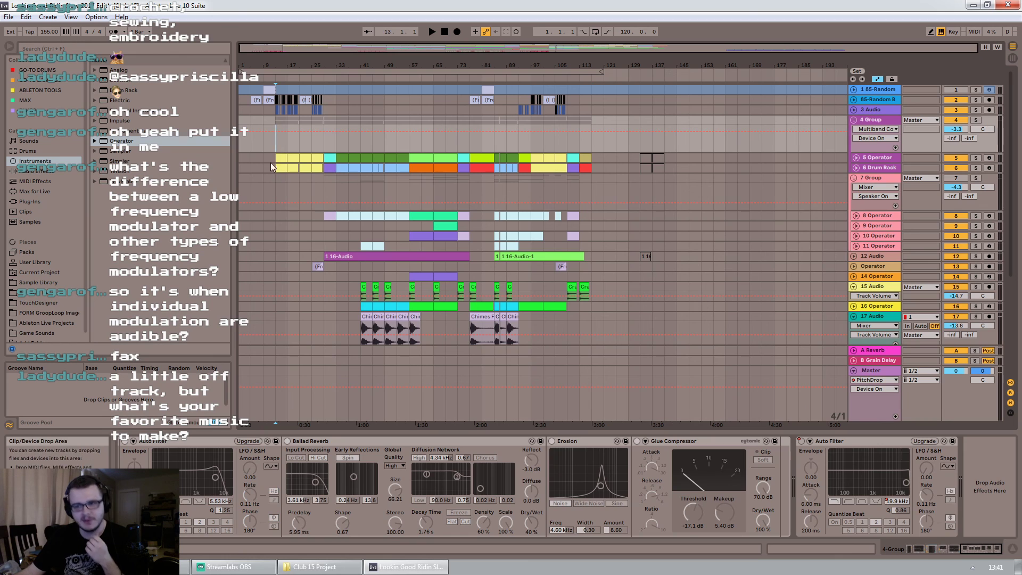
click(326, 151)
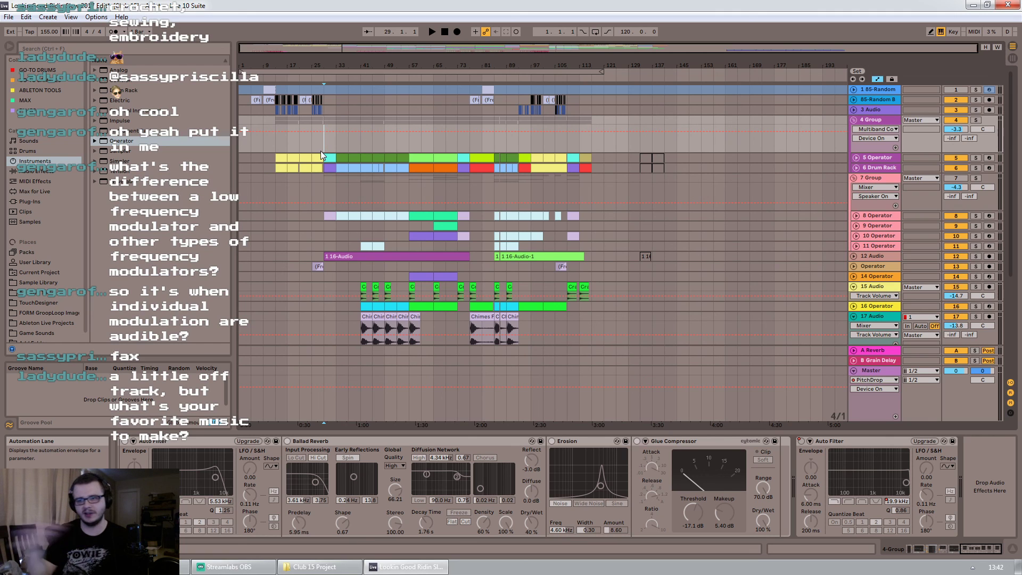
Open the recent set "Recuffer v2 FOR VIDEO.als" without saving changes to the current set, and dismiss the plug-in warning
click(8, 18)
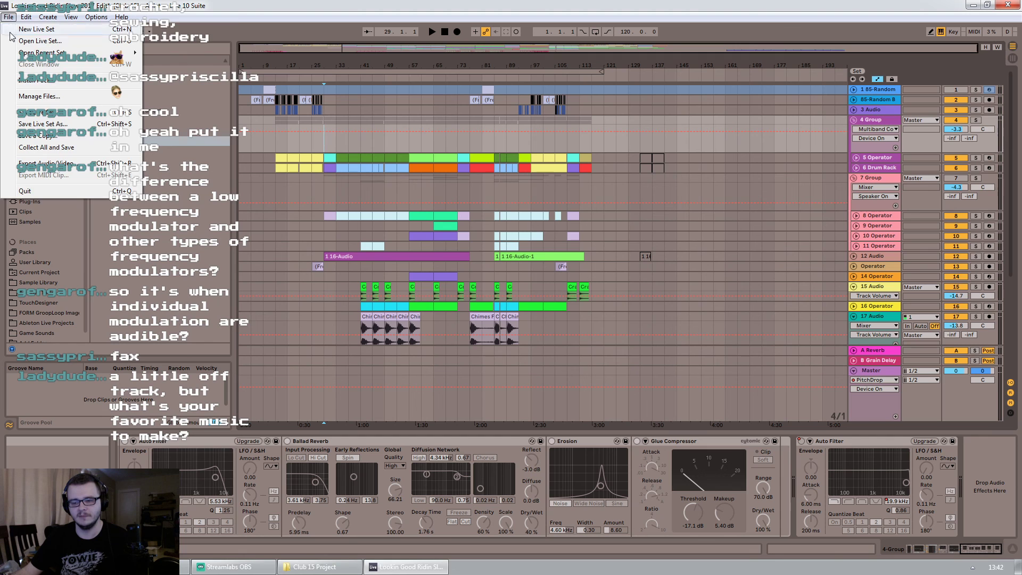
mouse_move(122, 17)
mouse_move(9, 17)
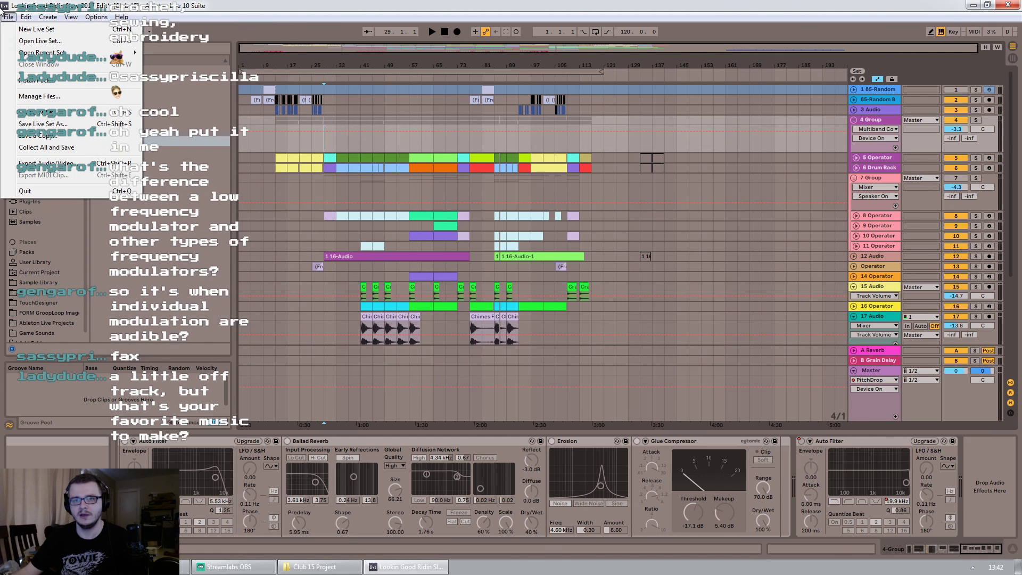
mouse_move(48, 53)
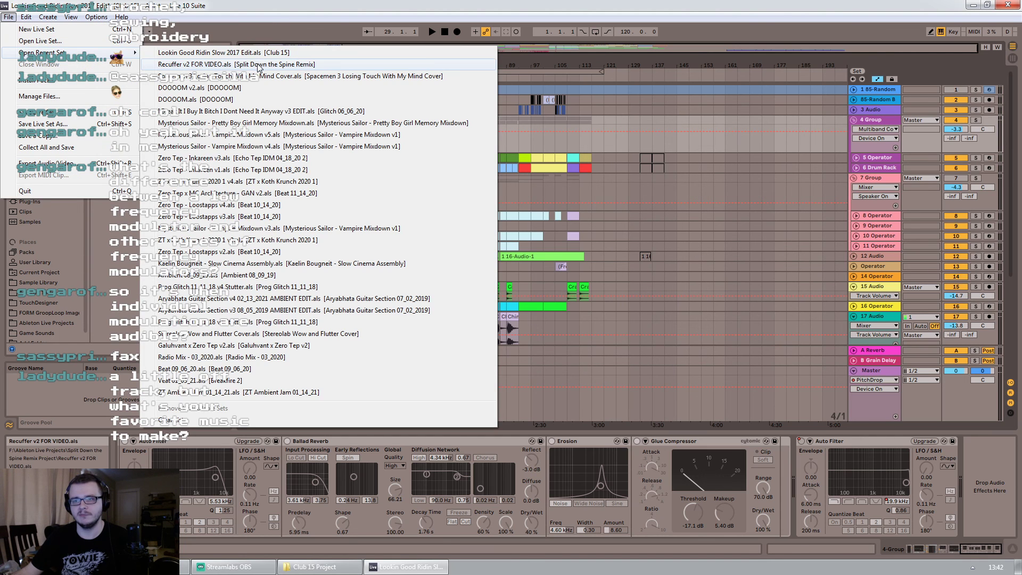
click(254, 65)
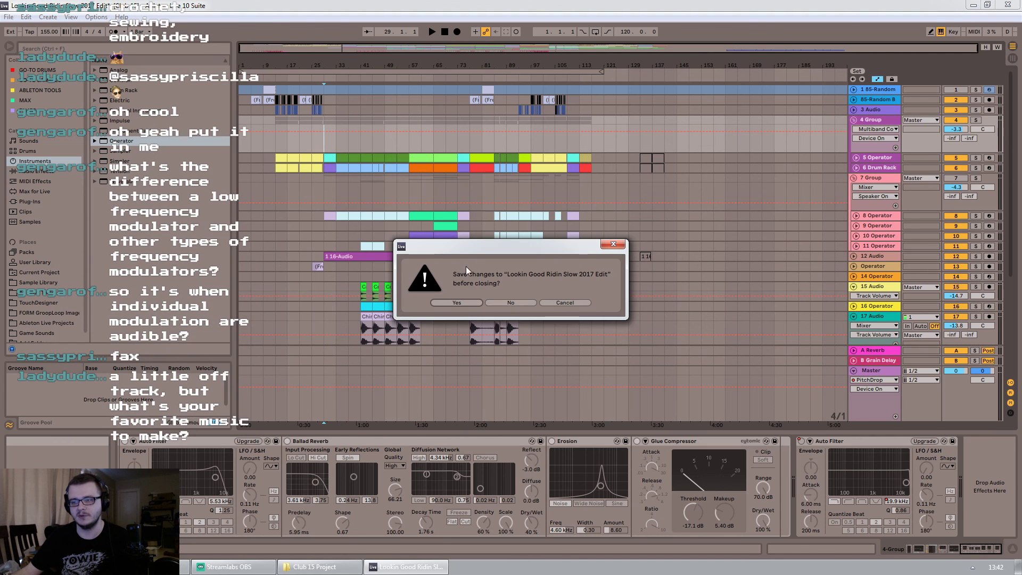
click(512, 302)
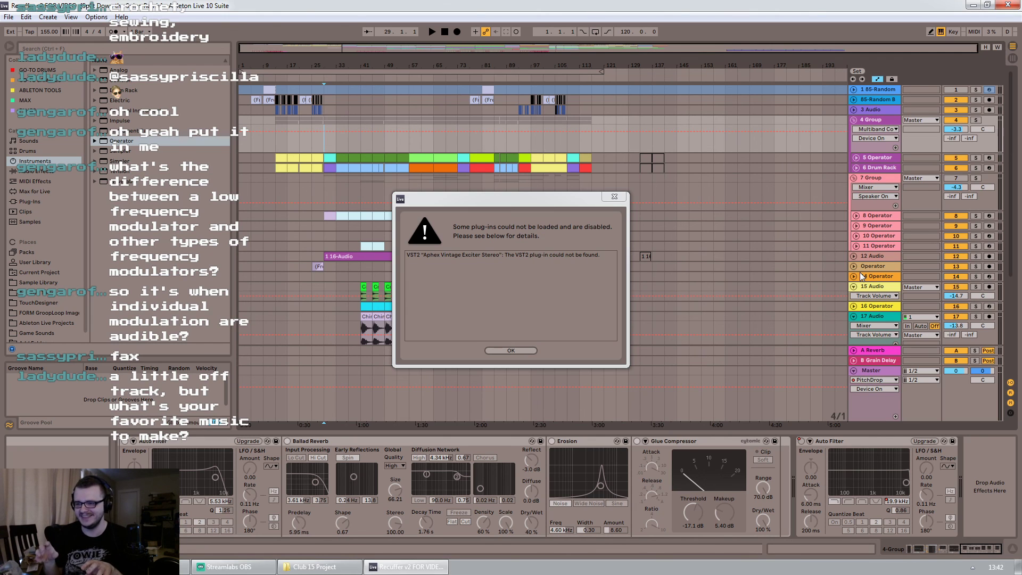
click(489, 347)
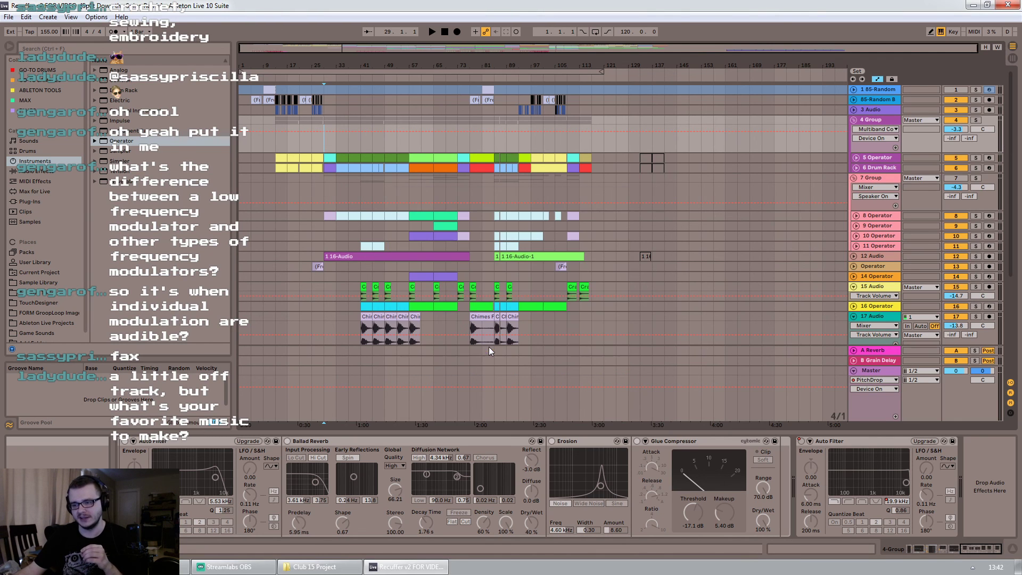